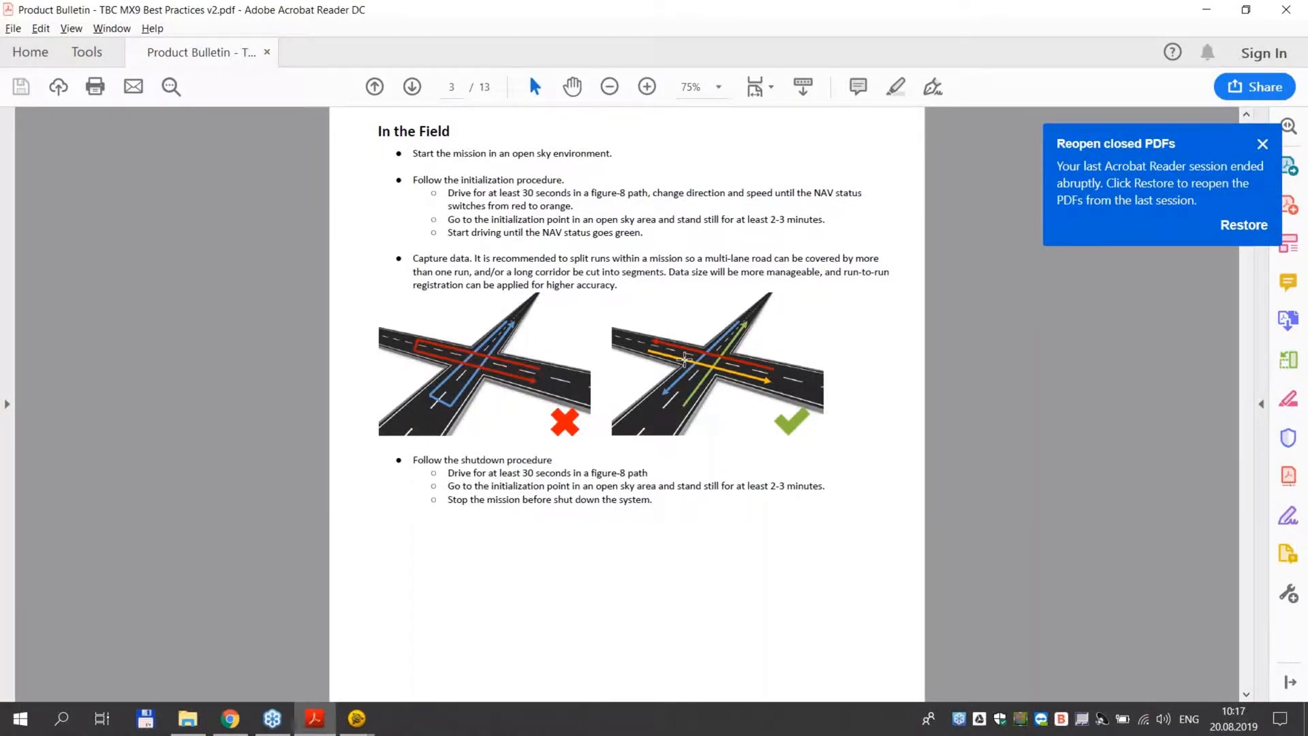
# Read the MX9 best-practices bulletin from the field procedures through the ground control point, target and density guidance on page 6
pyautogui.scroll(-3, 571, 521)
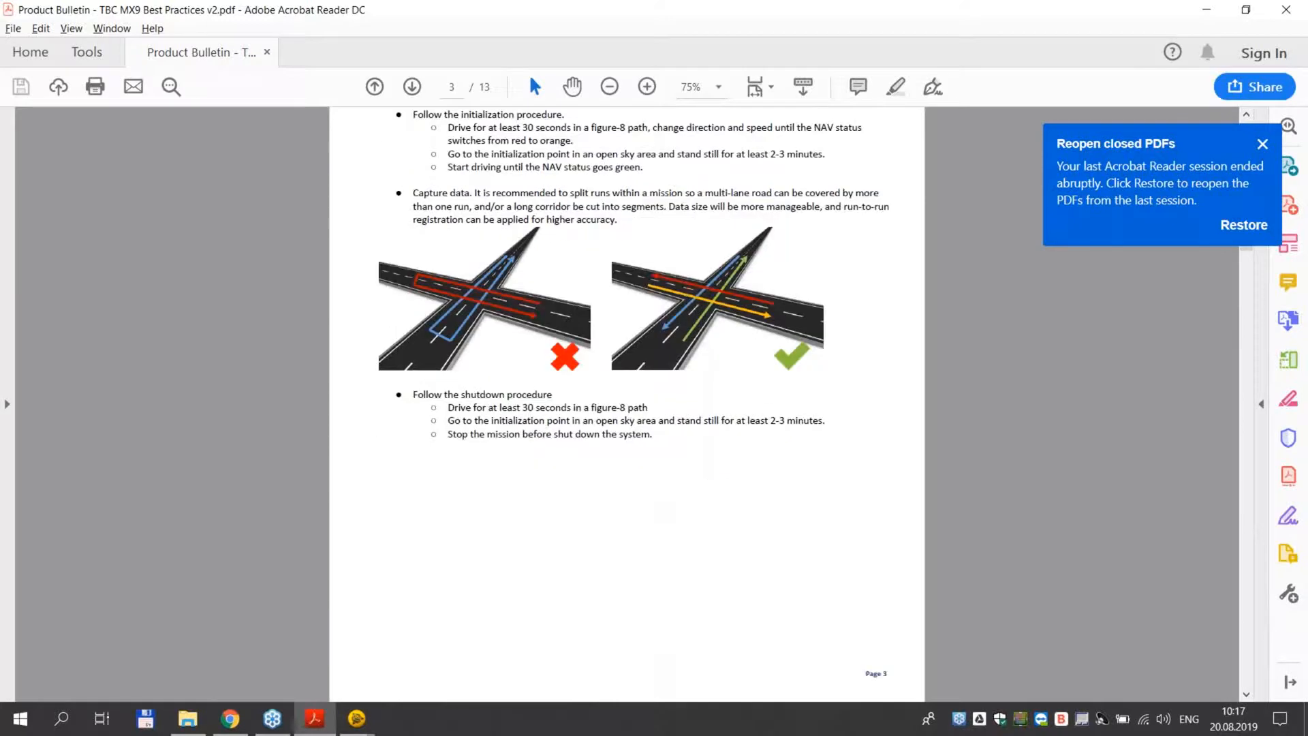
pyautogui.scroll(-10, 571, 521)
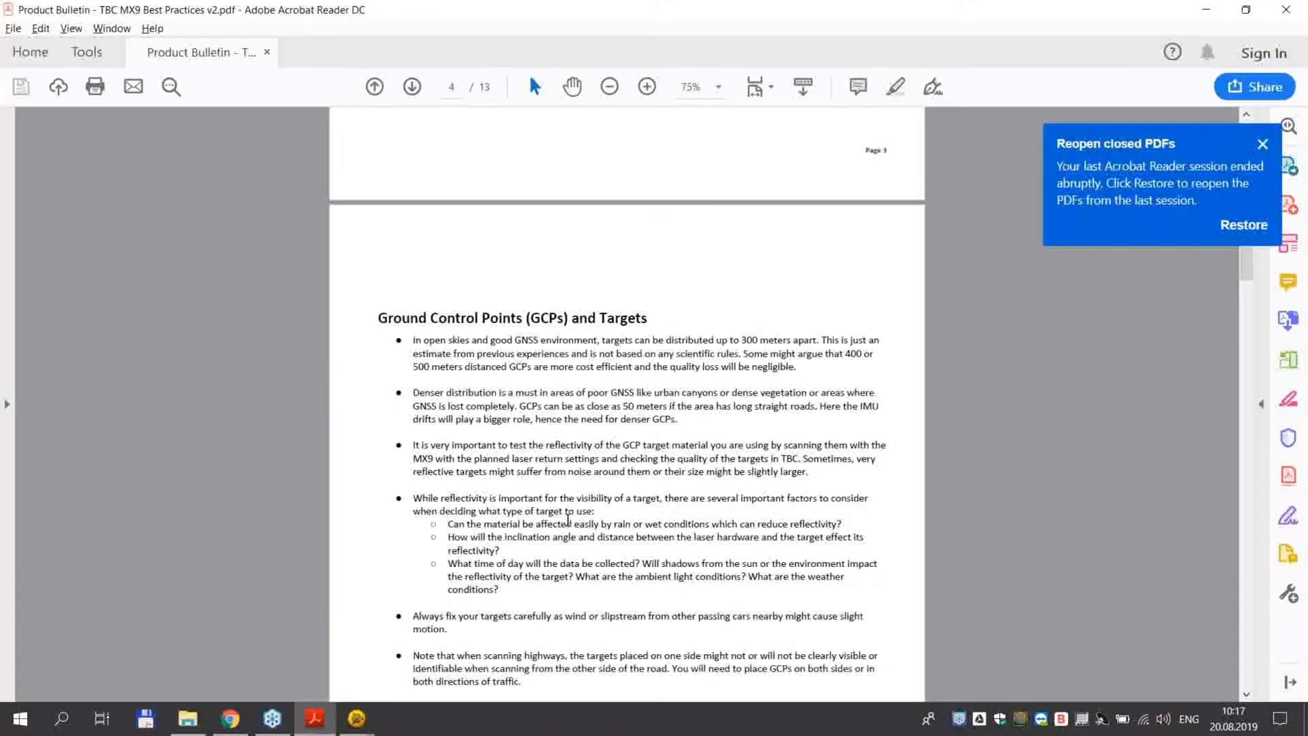
pyautogui.scroll(-1, 568, 521)
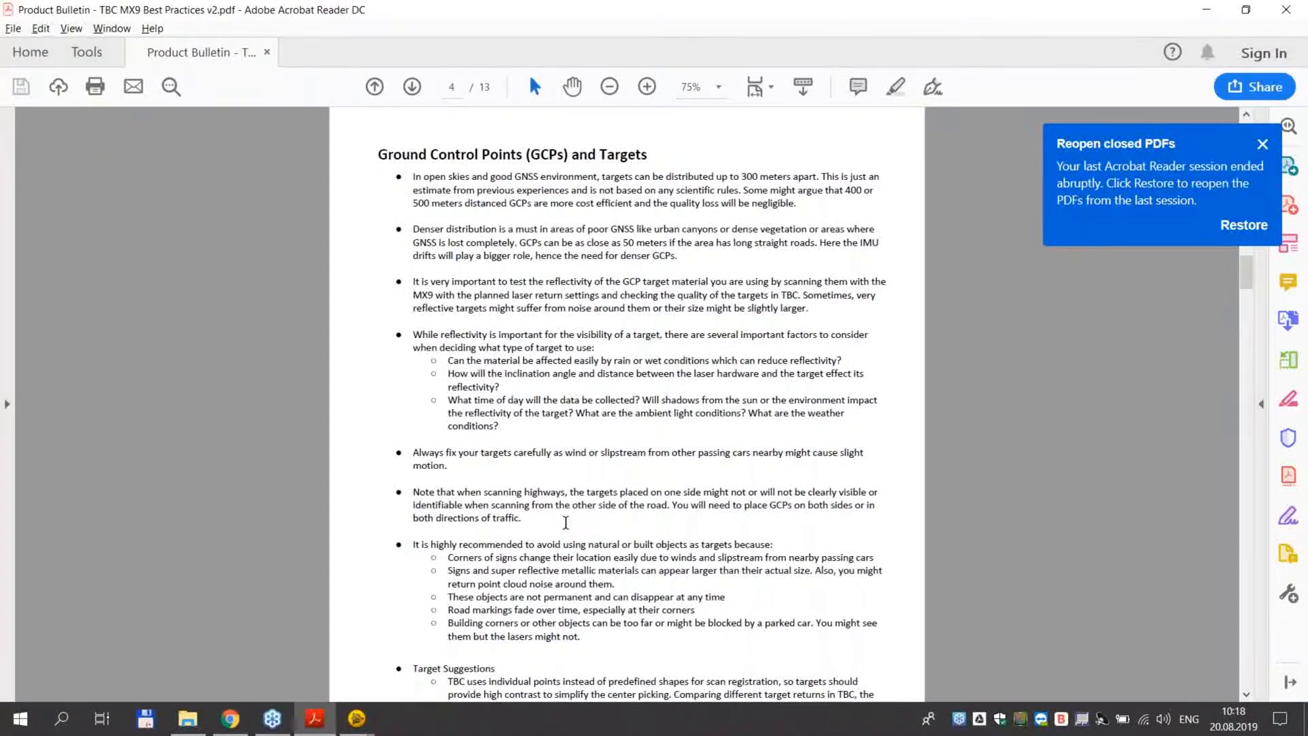
pyautogui.scroll(-1, 563, 535)
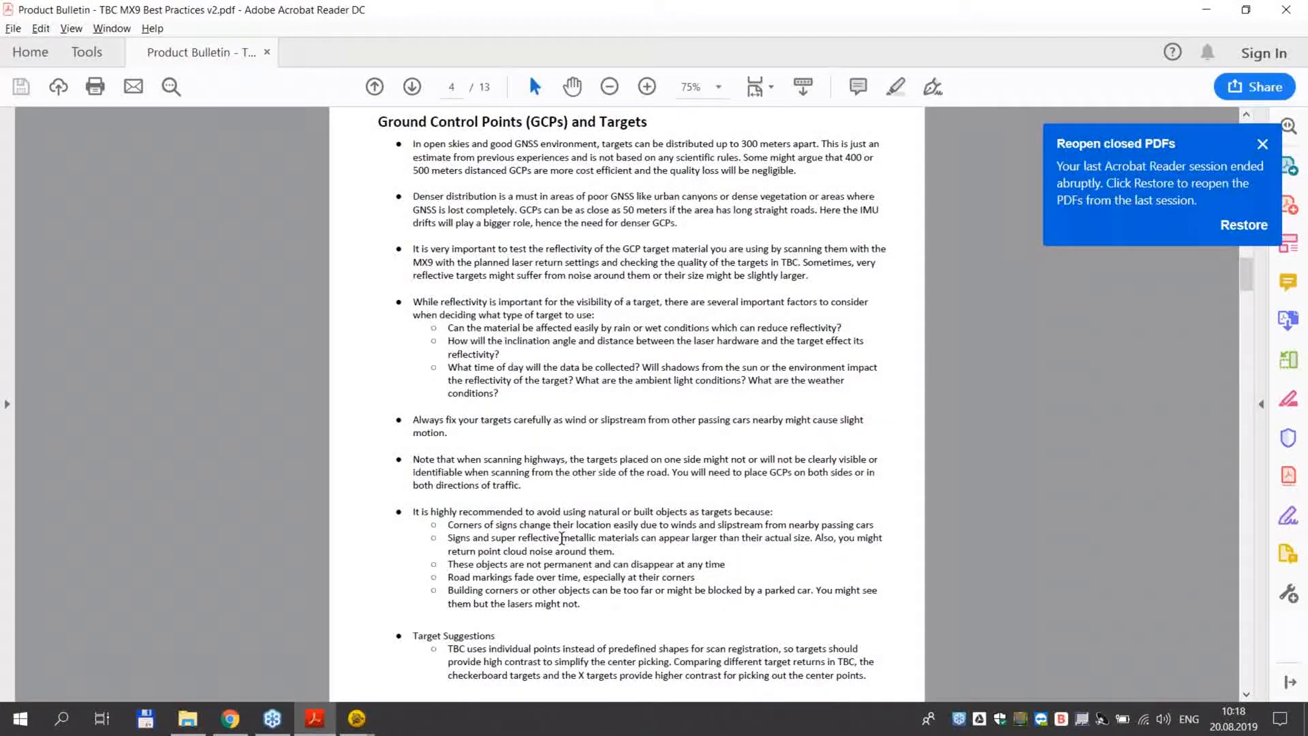
pyautogui.scroll(-13, 563, 538)
pyautogui.scroll(-8, 562, 555)
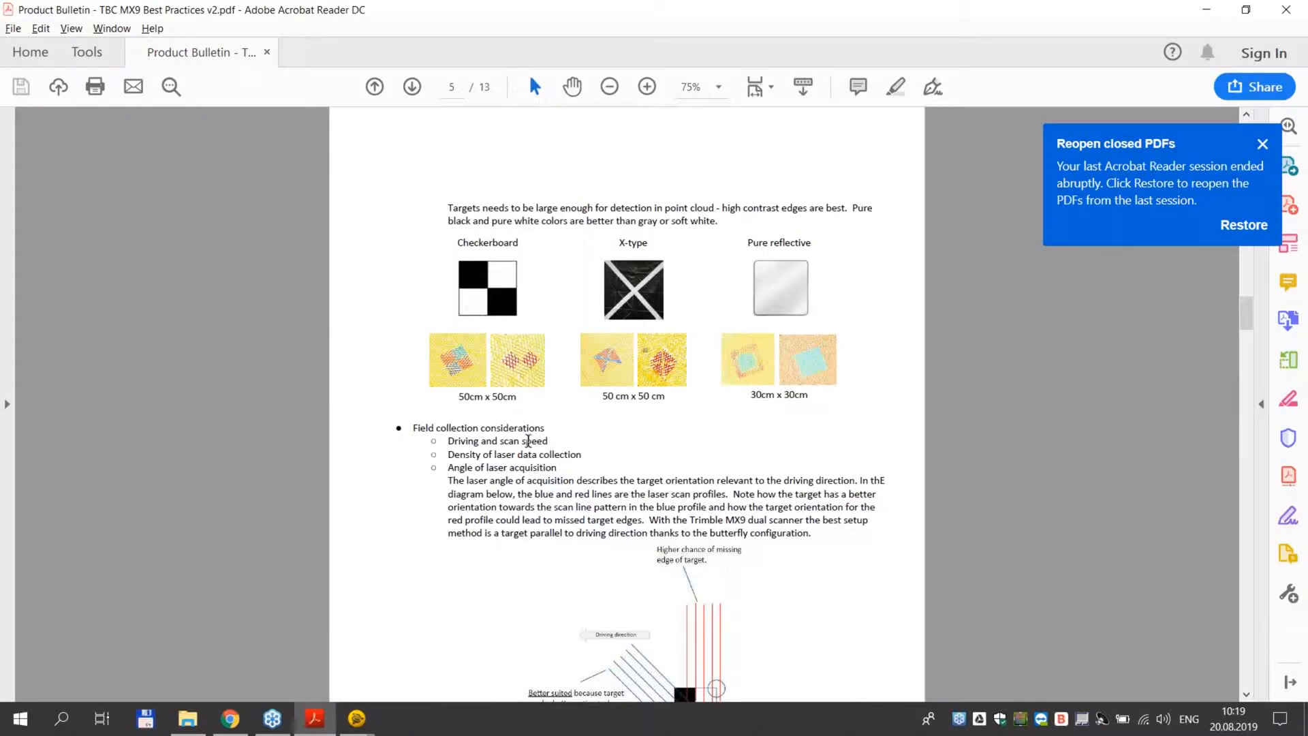
pyautogui.scroll(-6, 533, 436)
pyautogui.scroll(-3, 535, 447)
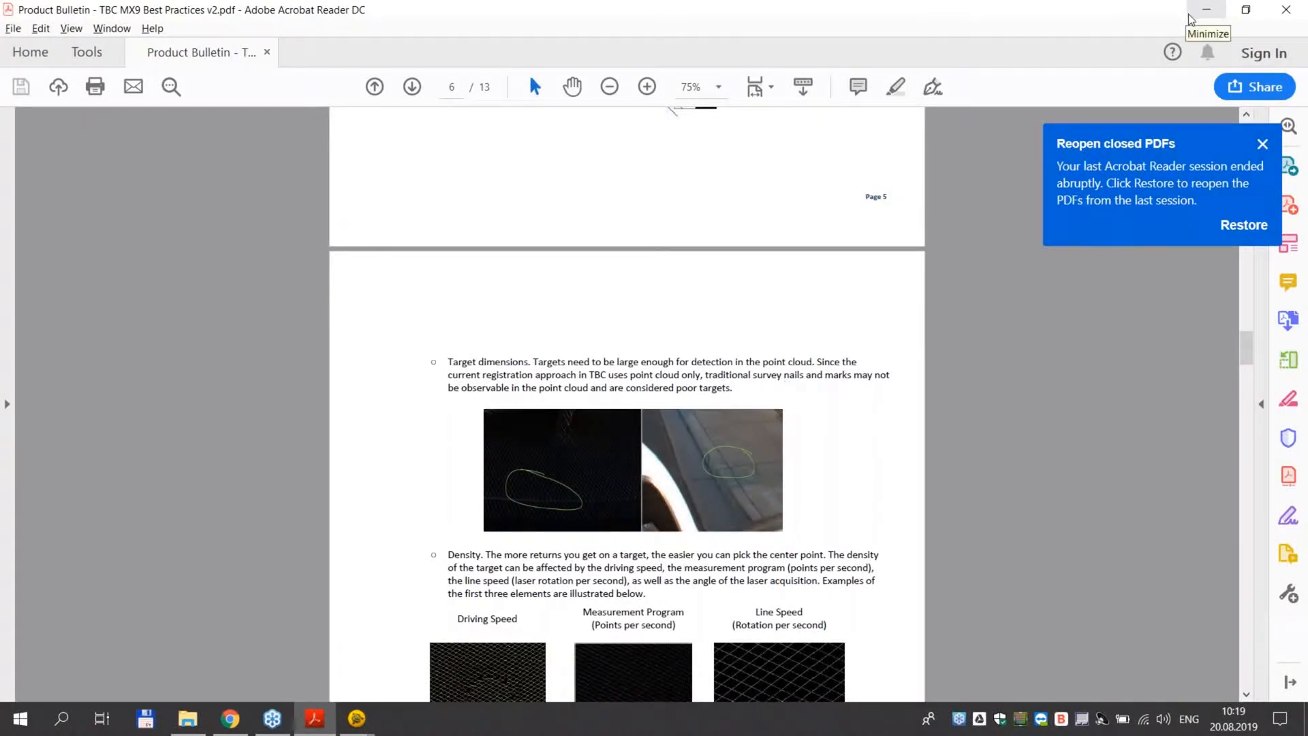
pyautogui.scroll(-1, 909, 317)
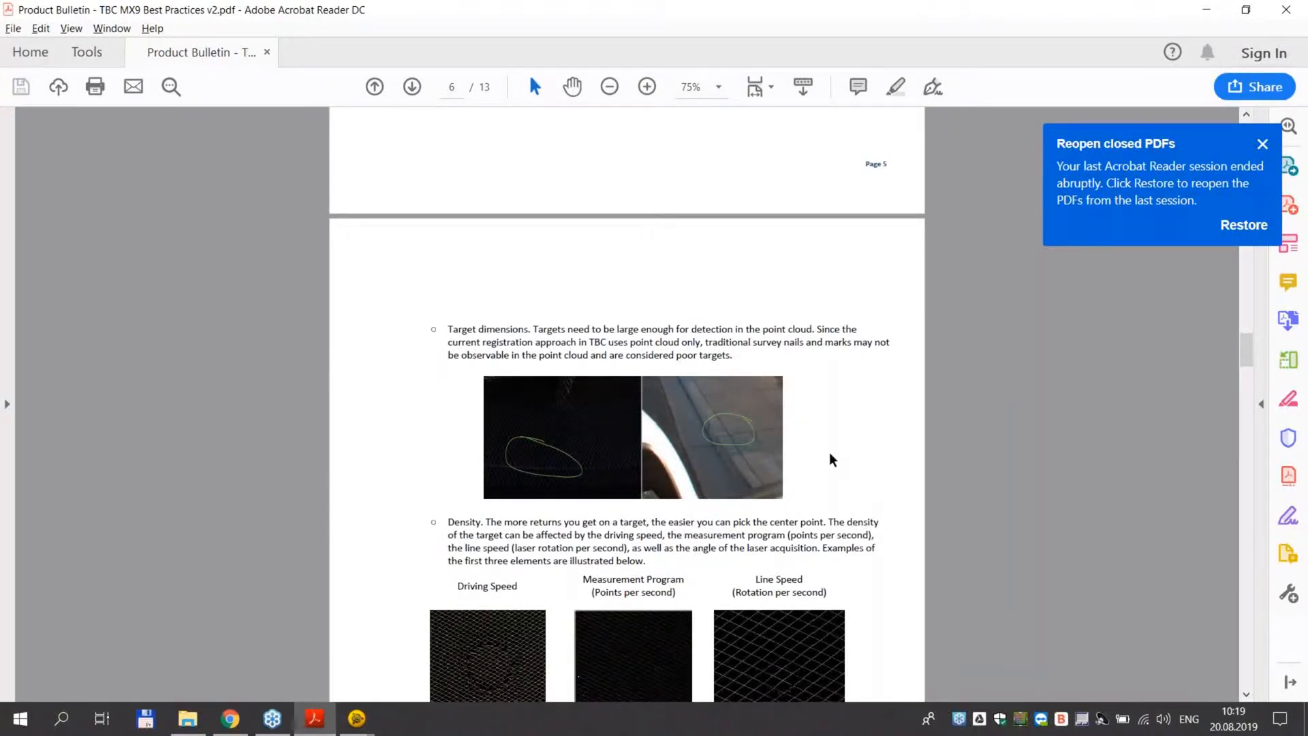
pyautogui.scroll(-5, 833, 460)
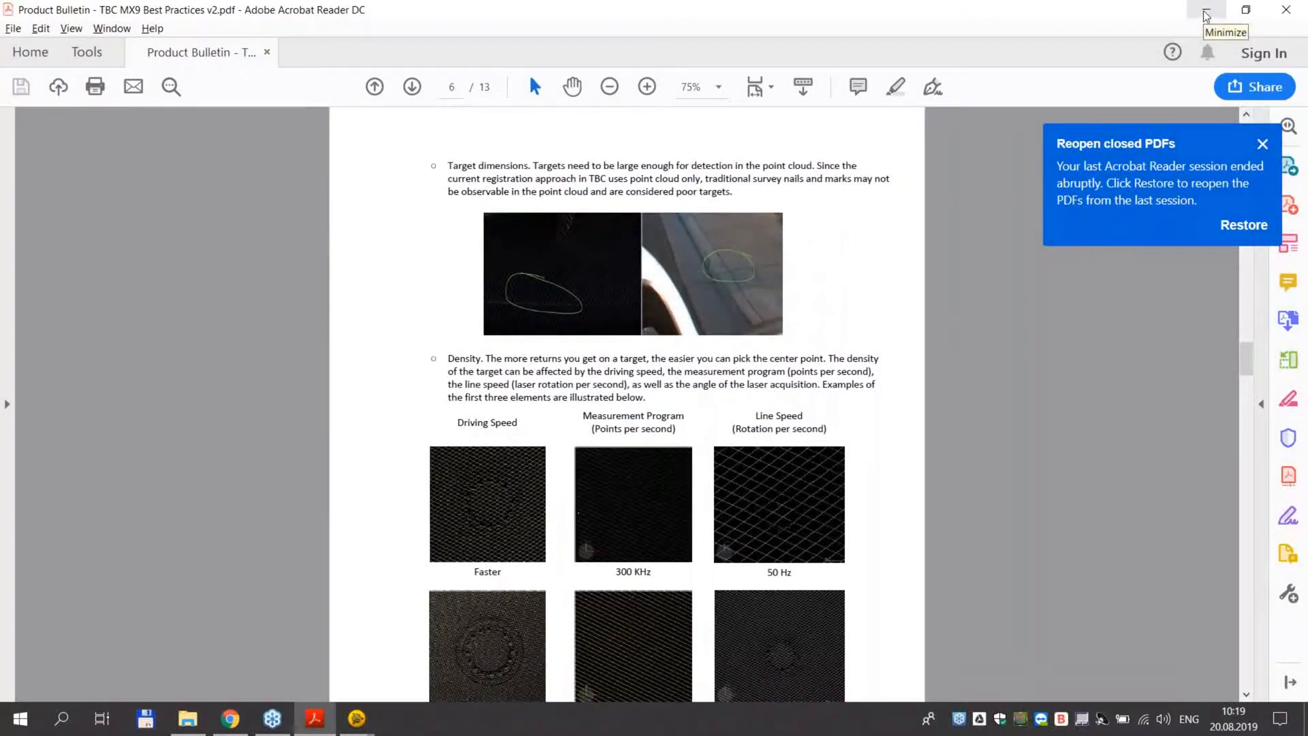
# Switch from the PDF to the webinar presentation in Chrome and advance it to the "How to do PCR?" slide
pyautogui.click(1207, 13)
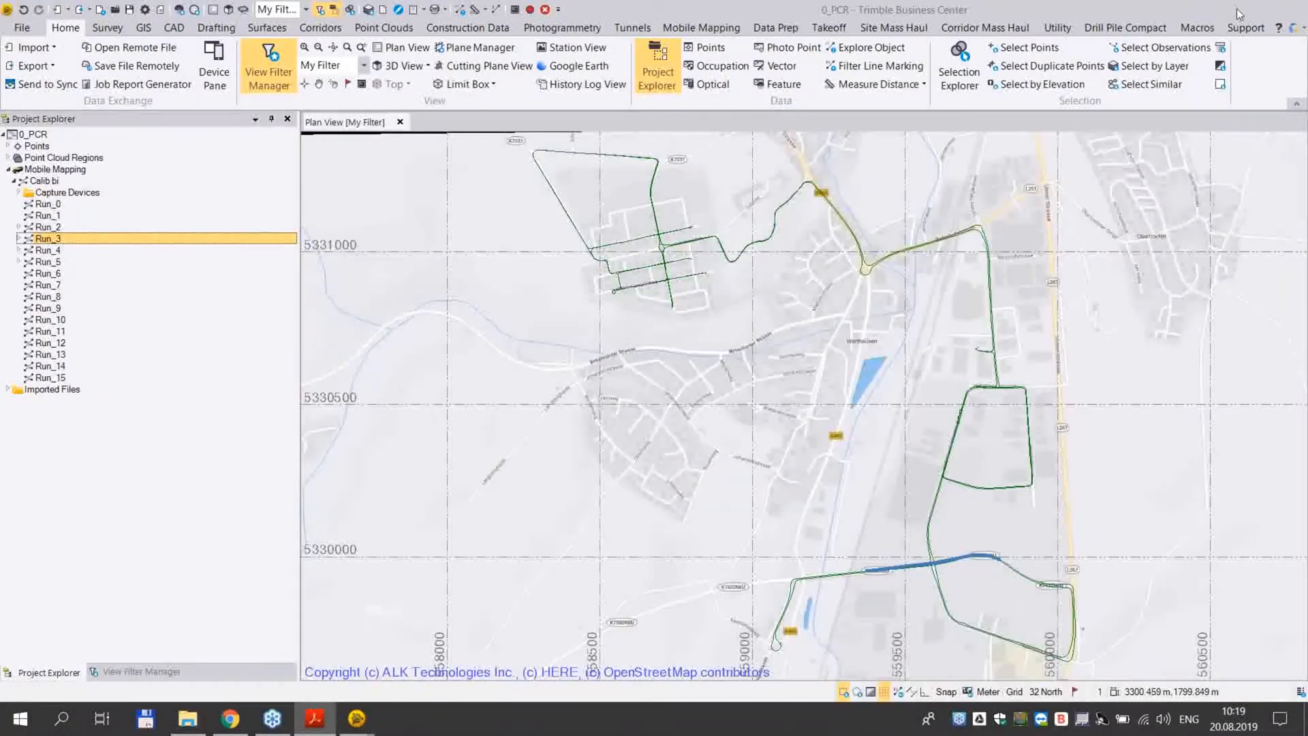
pyautogui.hotkey('alt', 'Tab')
pyautogui.hotkey('alt', 'Tab')
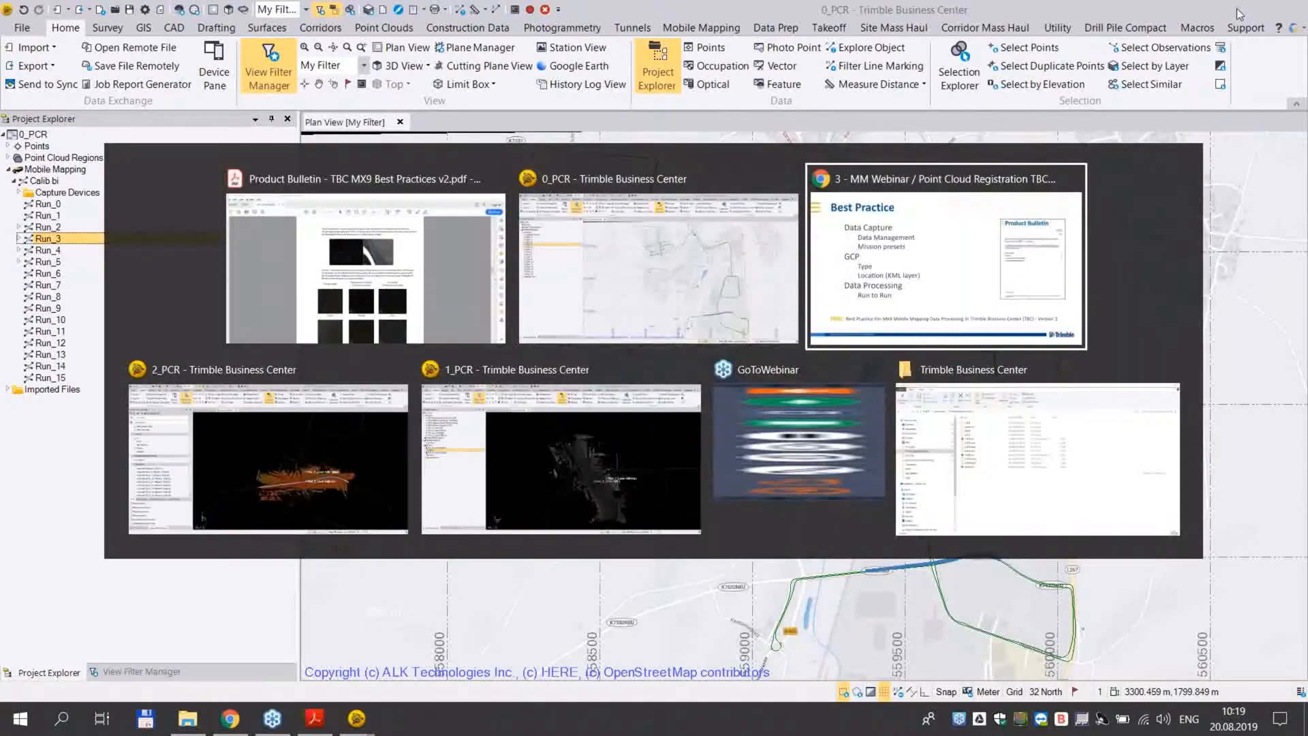
pyautogui.press('Right')
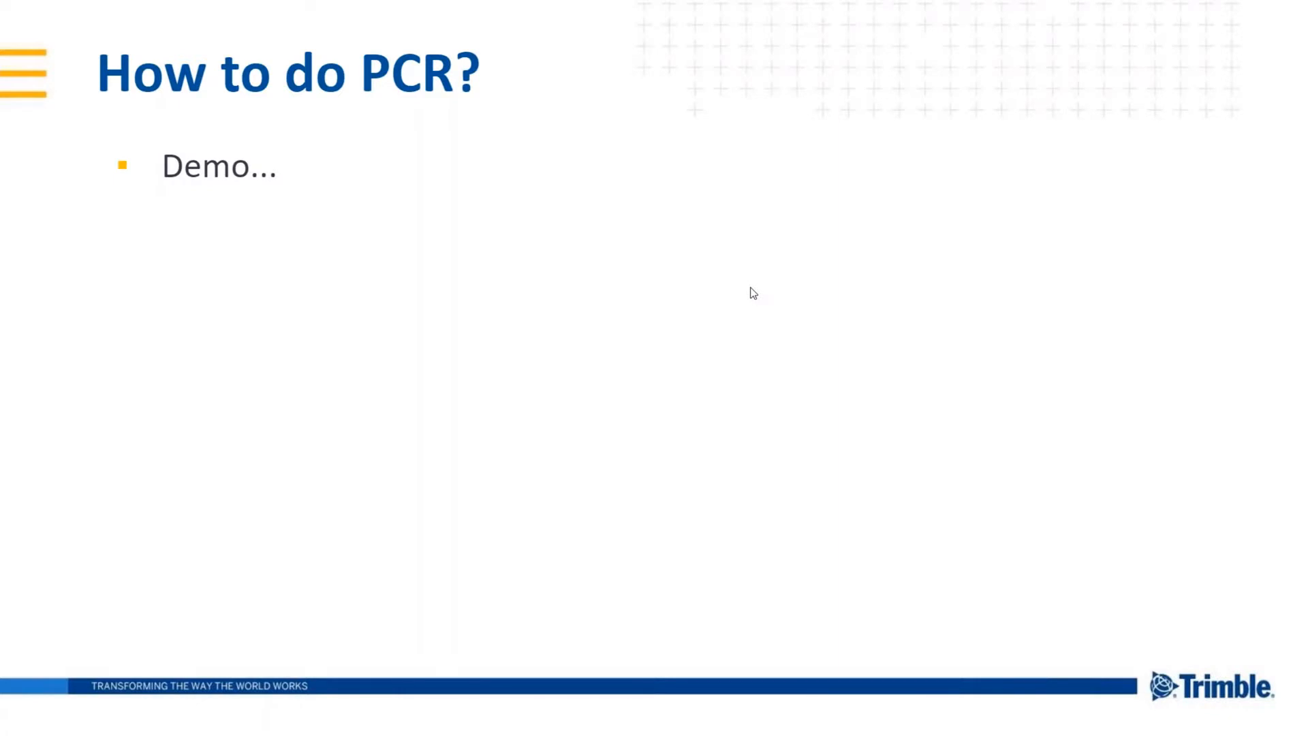
# Switch to the 0_PCR project in Trimble Business Center and review its coordinate system settings without changing them
pyautogui.hotkey('alt', 'Tab')
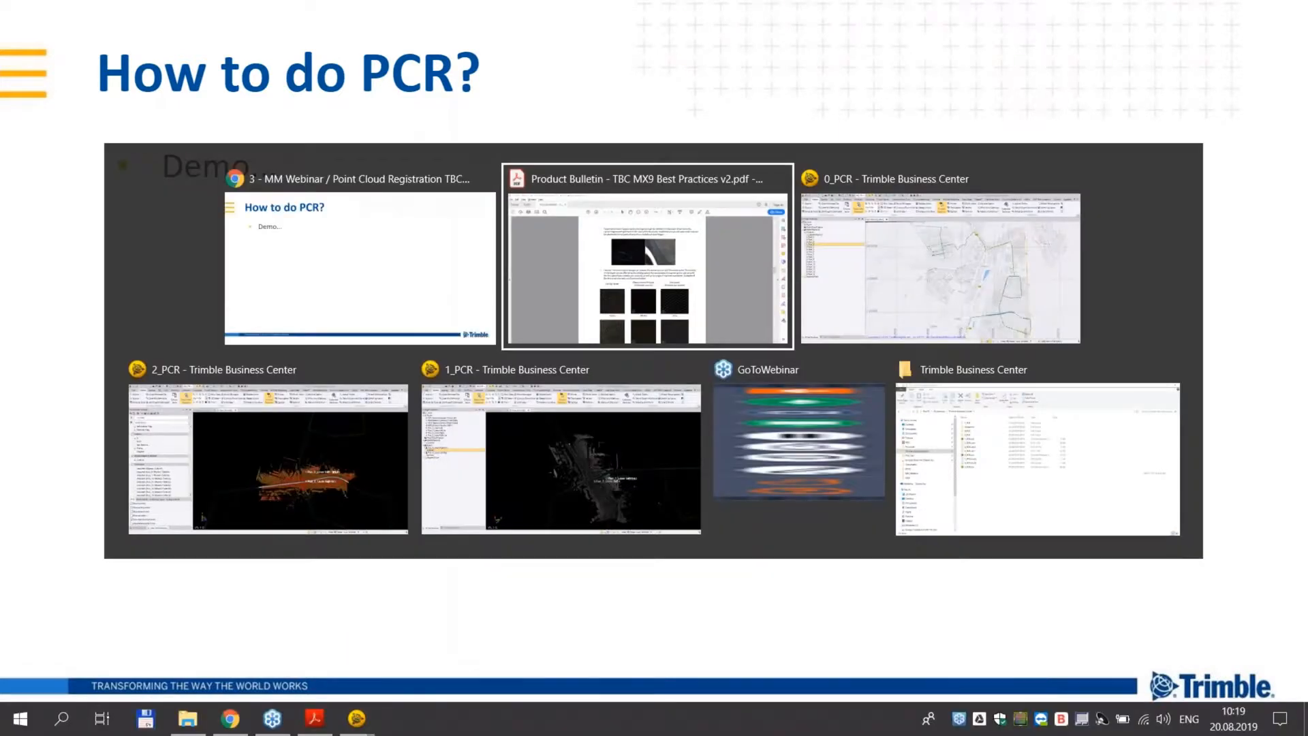
pyautogui.hotkey('alt', 'Tab')
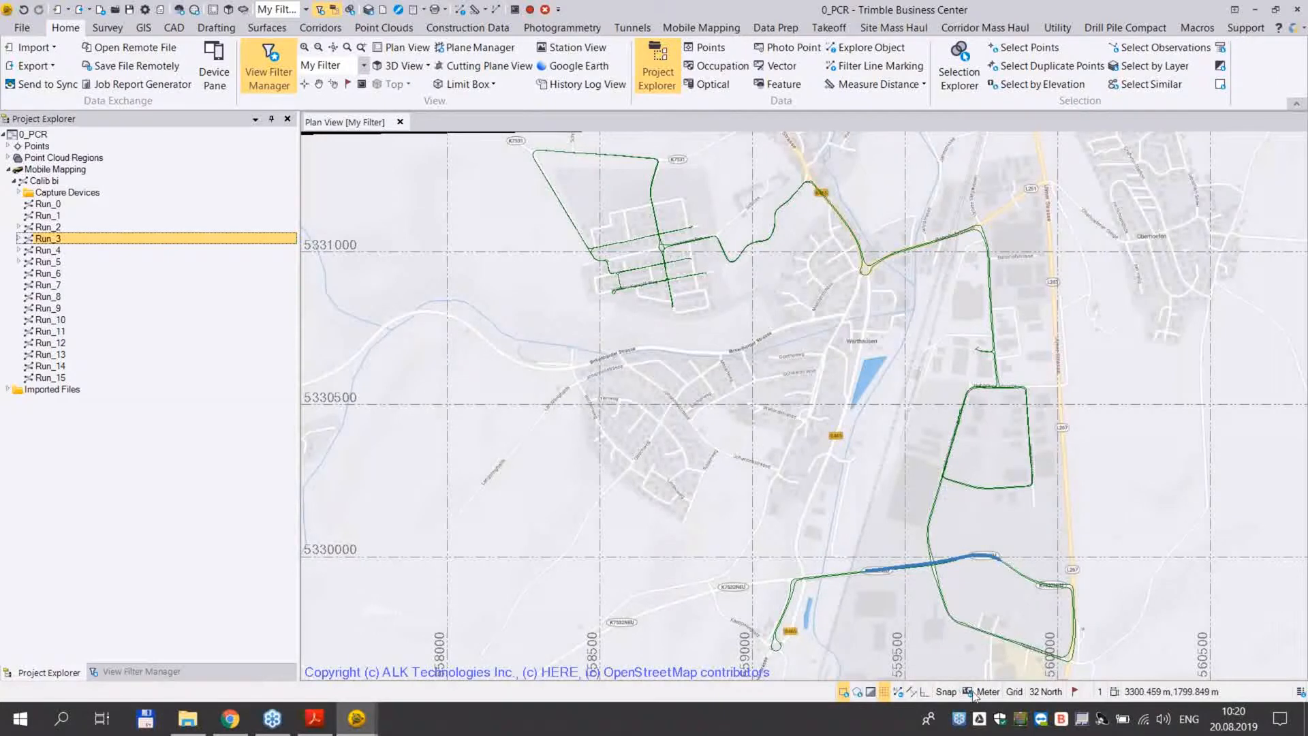
pyautogui.click(1038, 693)
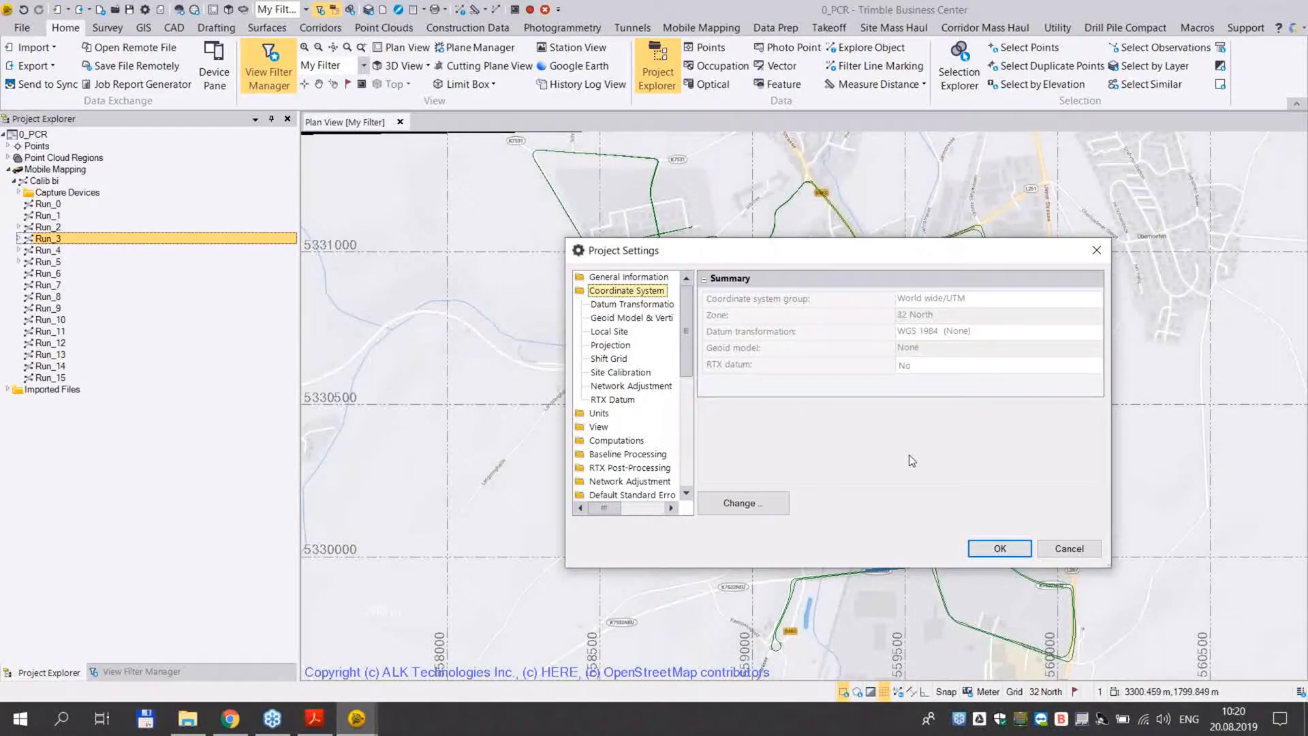
pyautogui.click(1070, 549)
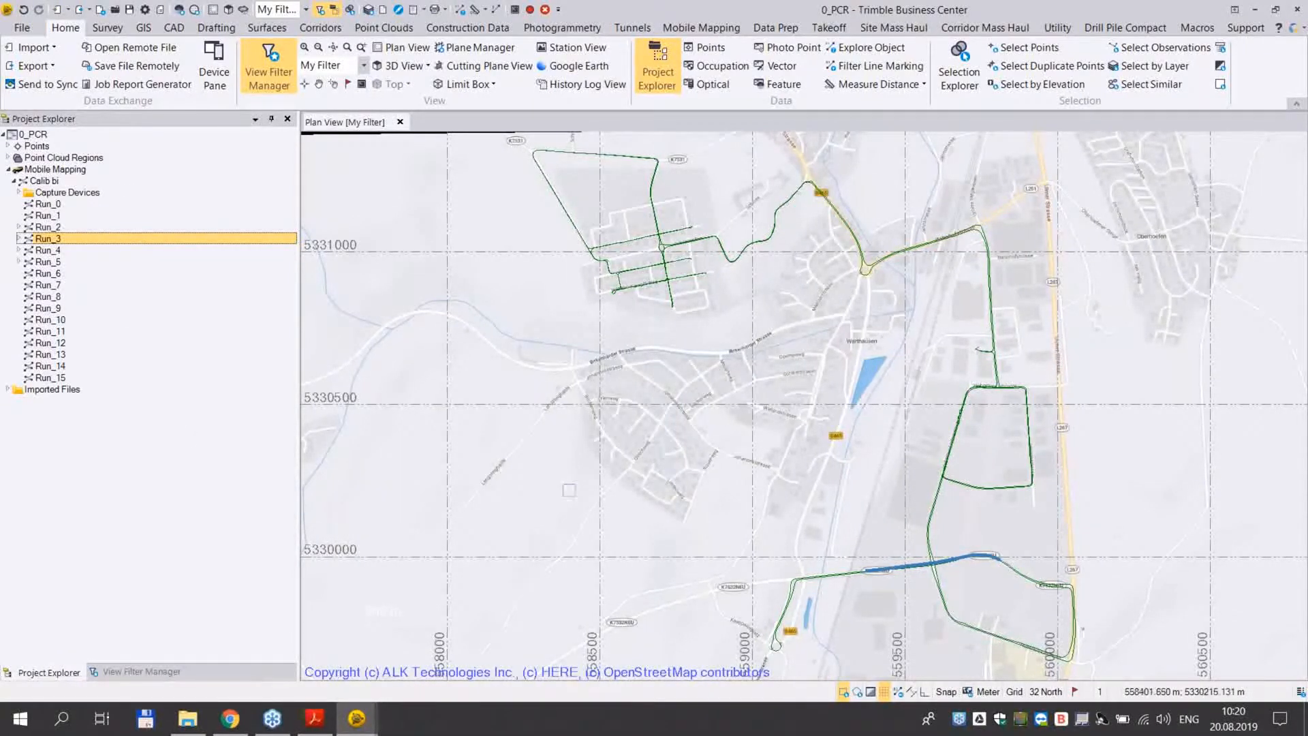
# Start generating mobile mapping scans with only Run_3 of the Calib bi mission selected, and proceed to the MTA and filter settings
pyautogui.rightClick(52, 244)
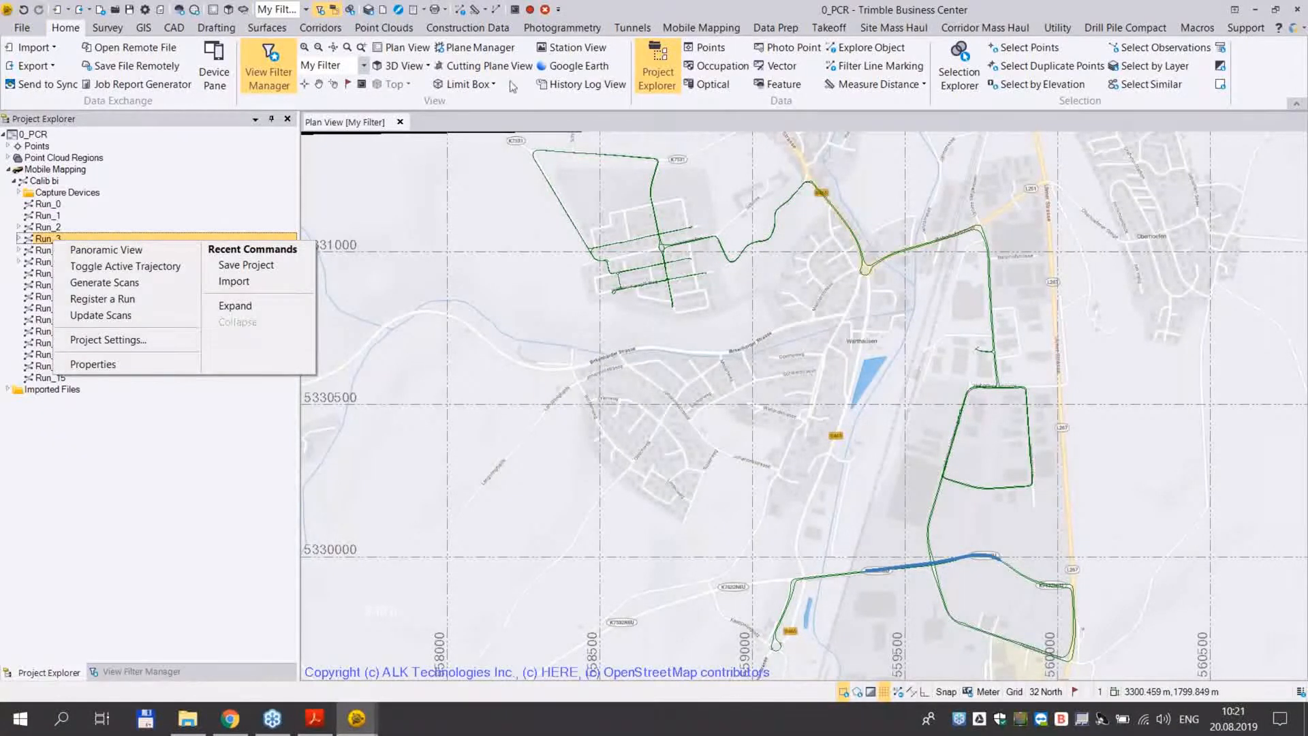
pyautogui.click(699, 28)
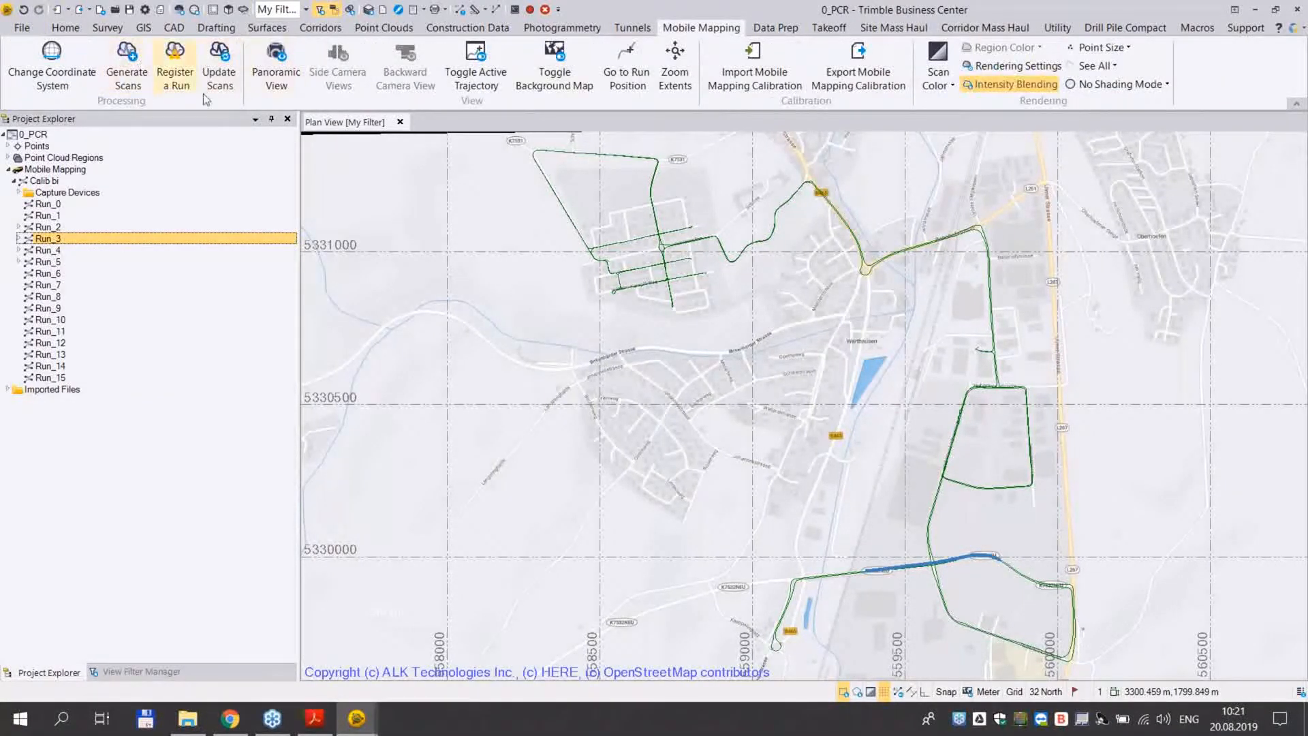
pyautogui.rightClick(50, 240)
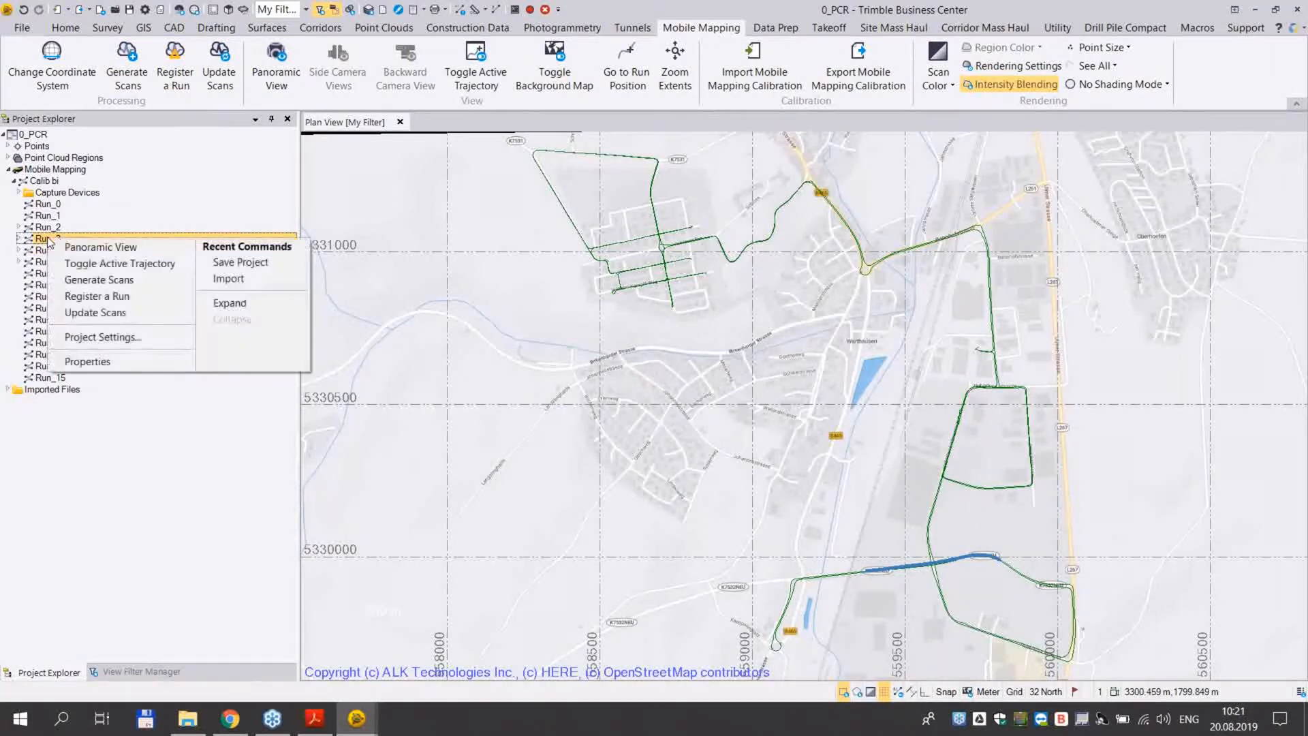
pyautogui.click(103, 285)
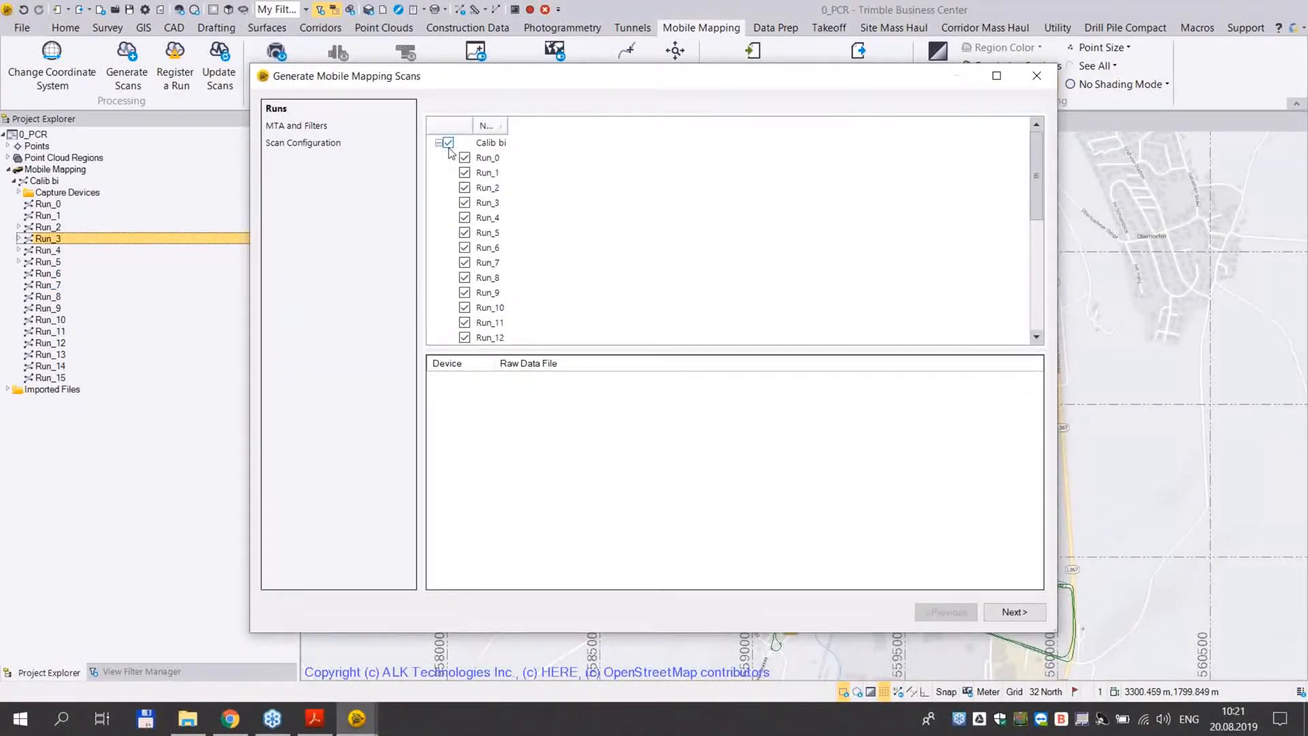
pyautogui.click(448, 143)
pyautogui.click(466, 204)
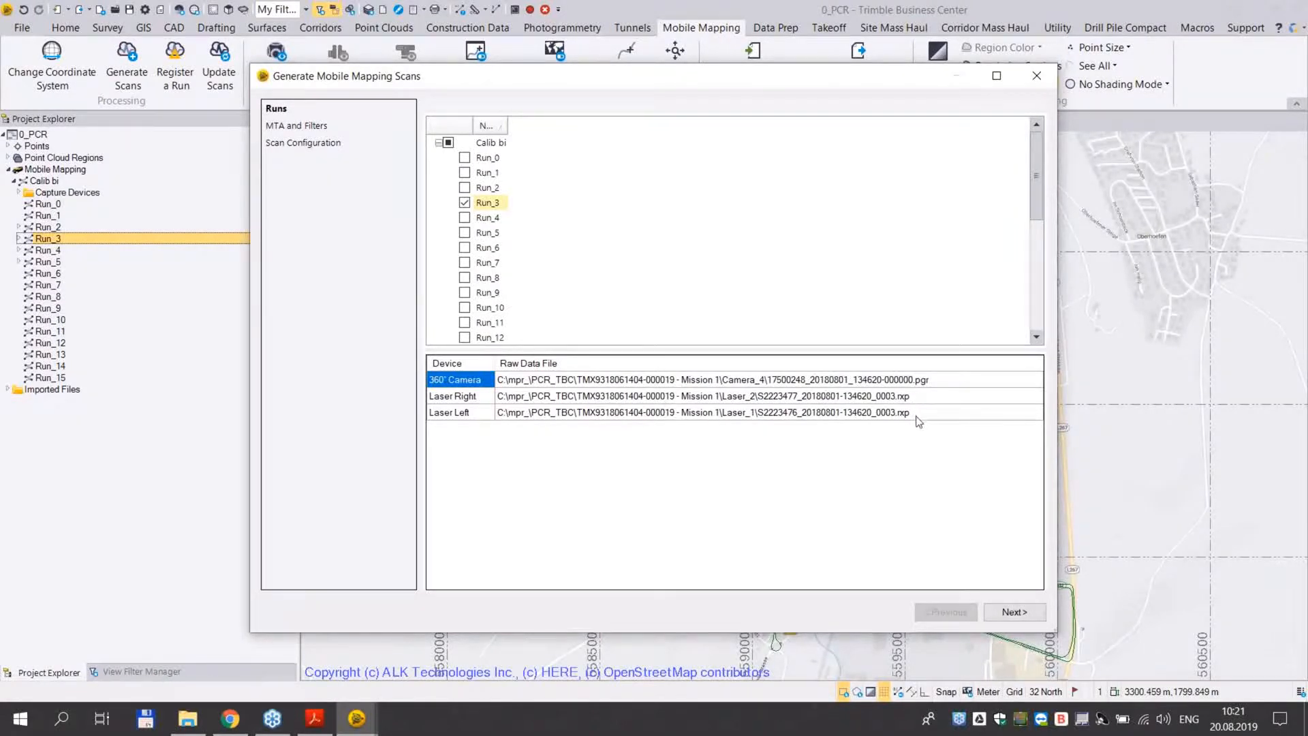
pyautogui.click(996, 616)
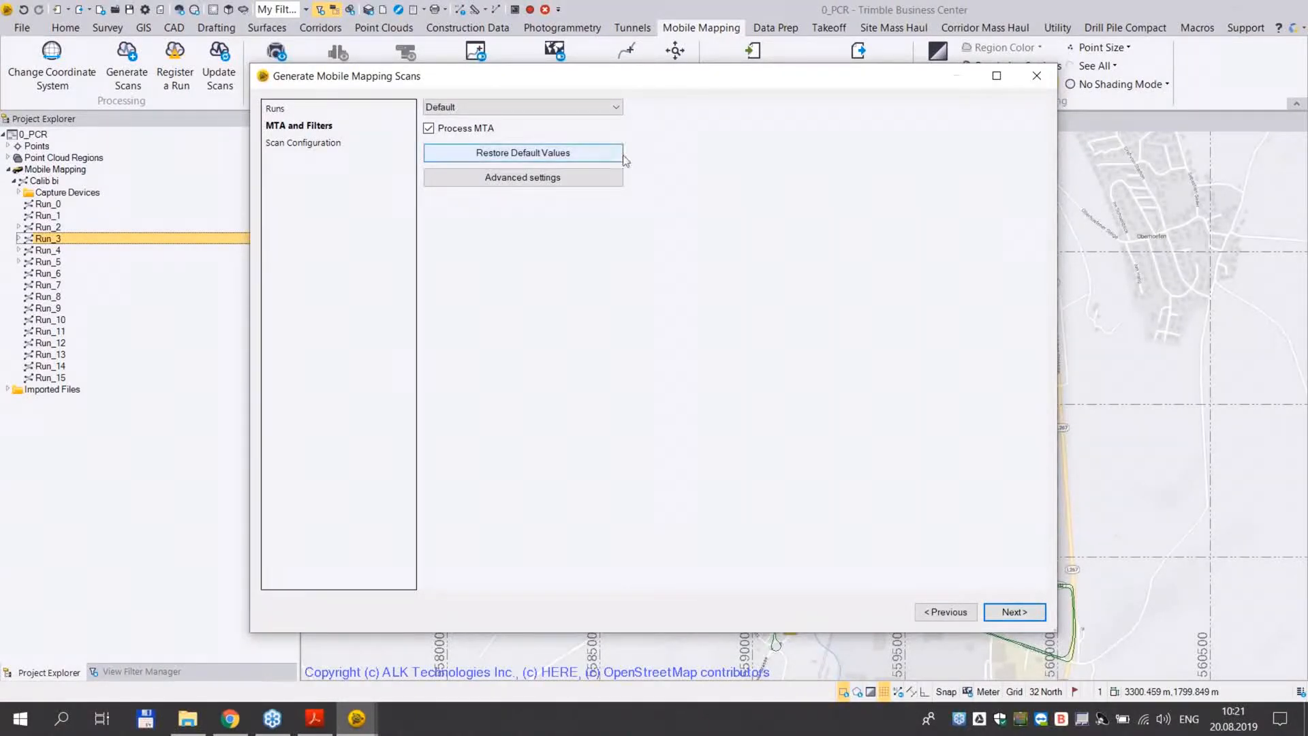
# Examine the advanced filter values of the MTA and filter presets, return to the Default preset, and proceed to the scan configuration
pyautogui.click(617, 110)
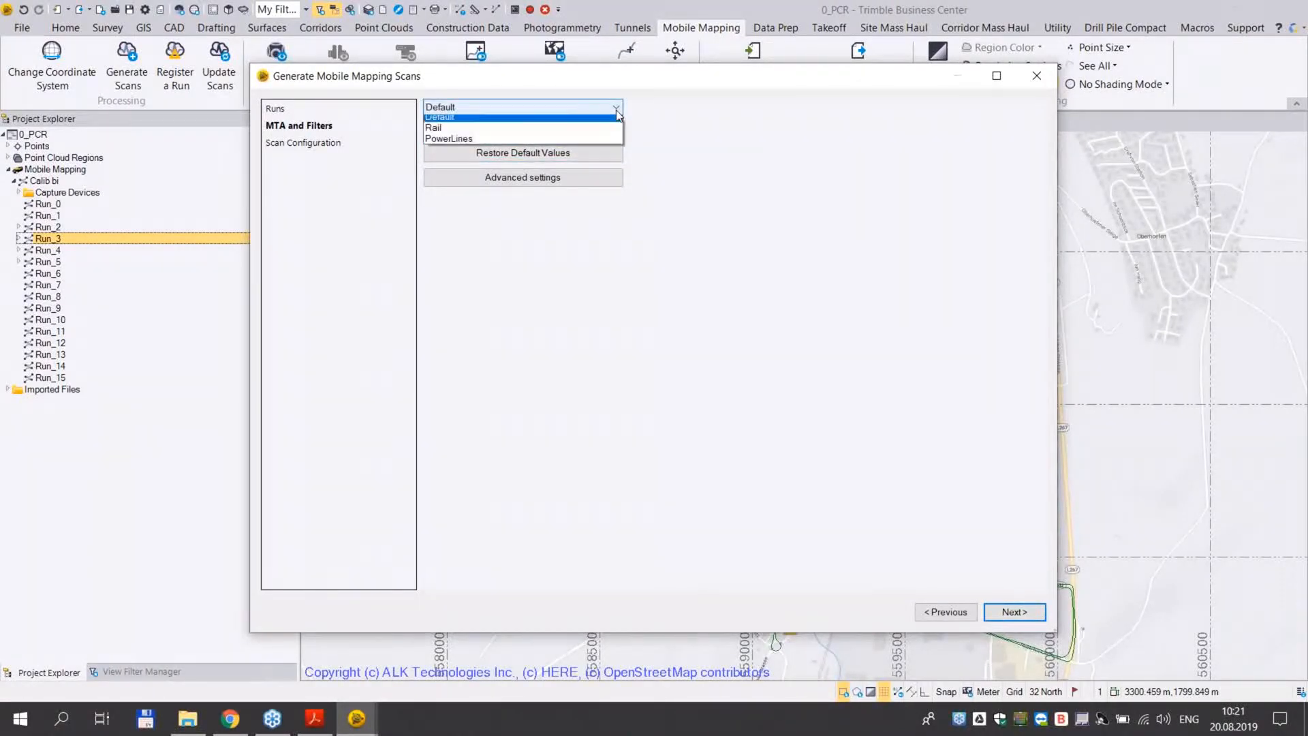
pyautogui.click(617, 110)
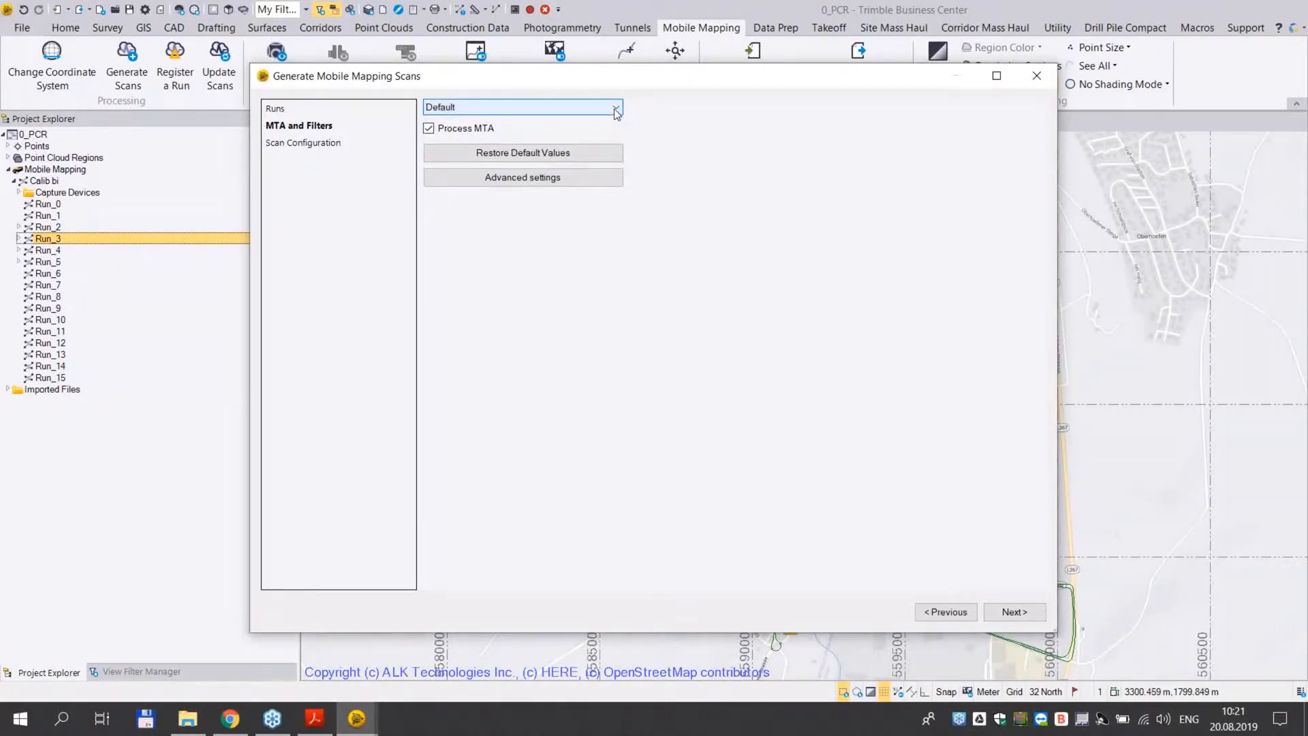
pyautogui.click(552, 180)
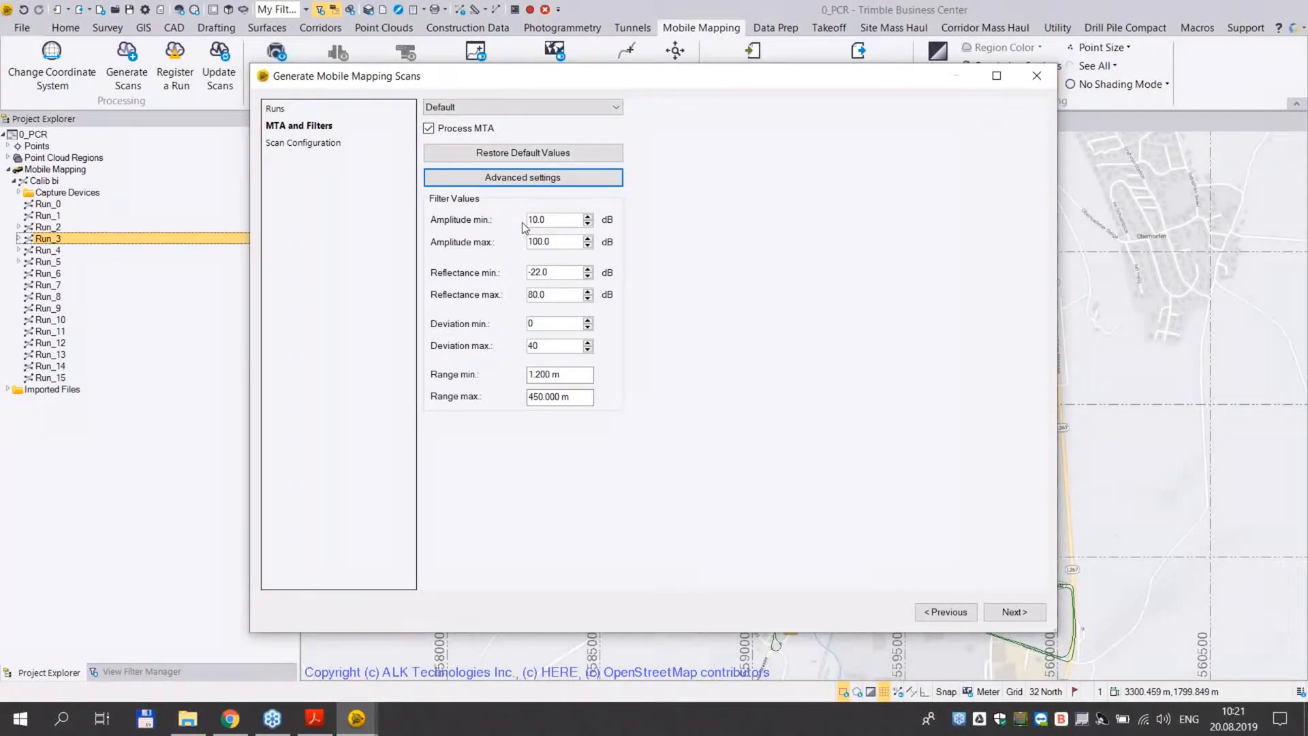
pyautogui.click(613, 109)
pyautogui.click(497, 141)
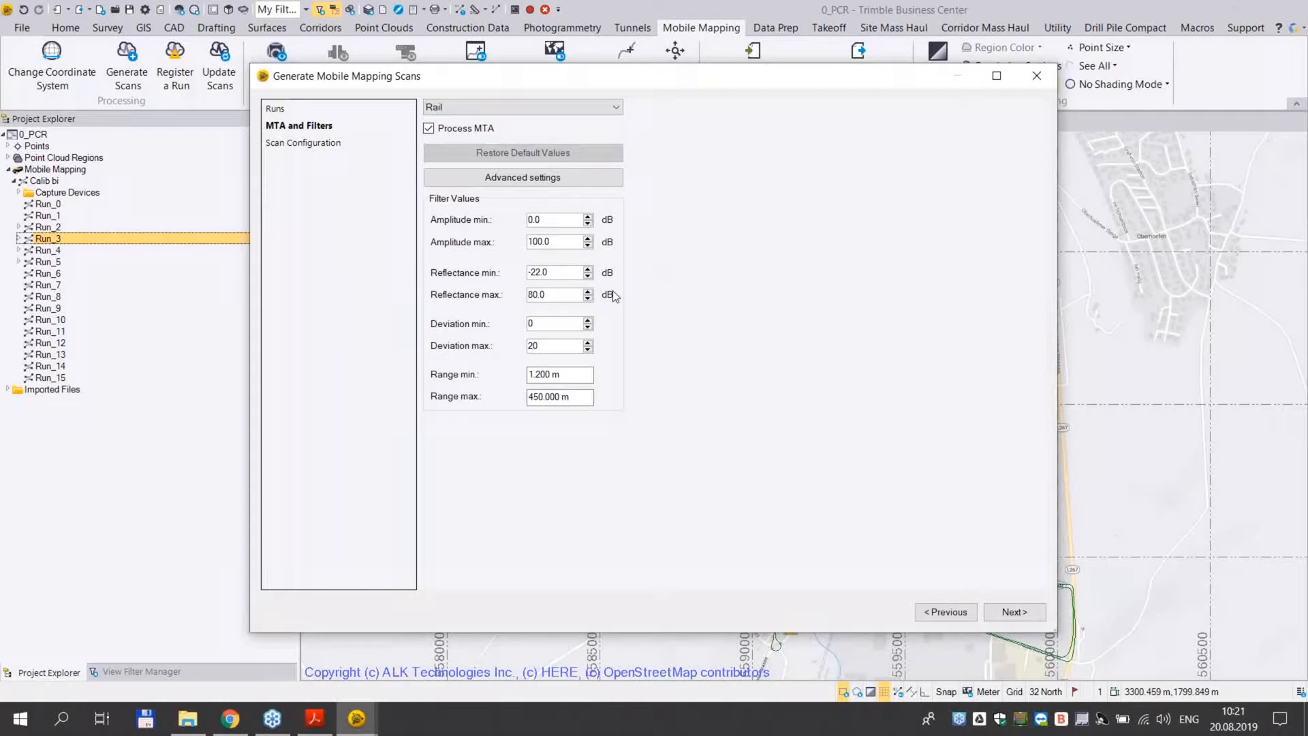
pyautogui.click(613, 107)
pyautogui.click(501, 139)
pyautogui.click(540, 108)
pyautogui.click(475, 121)
pyautogui.click(1015, 613)
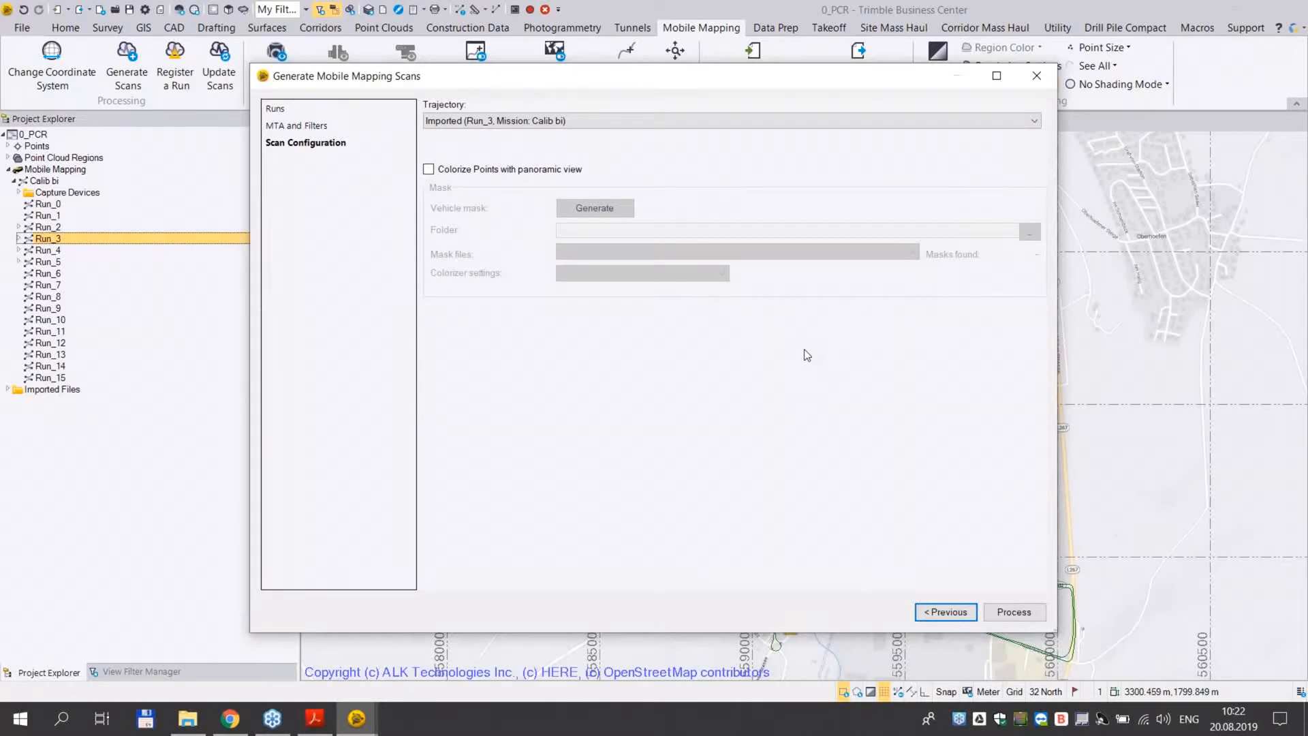
# Check the available trajectories for Run_3 in the scan configuration and close the scan generation without processing
pyautogui.click(833, 122)
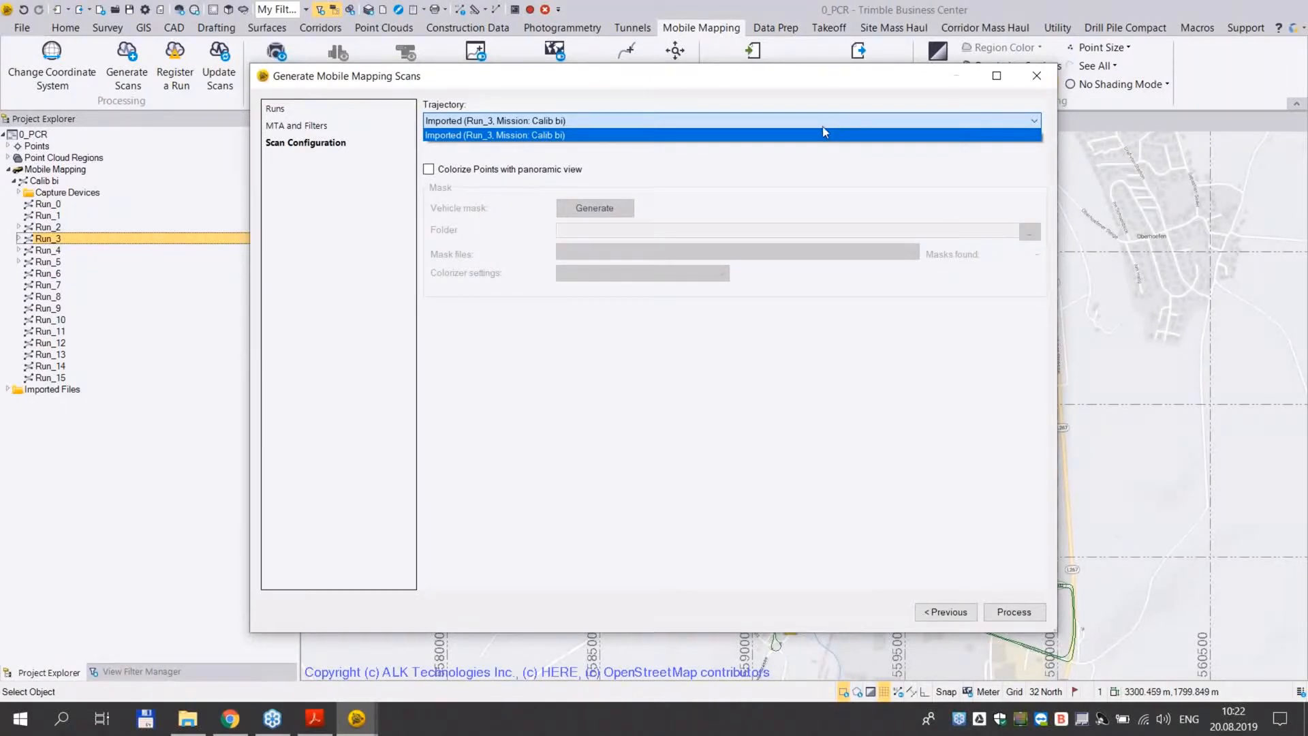
pyautogui.click(617, 136)
pyautogui.click(599, 123)
pyautogui.click(601, 133)
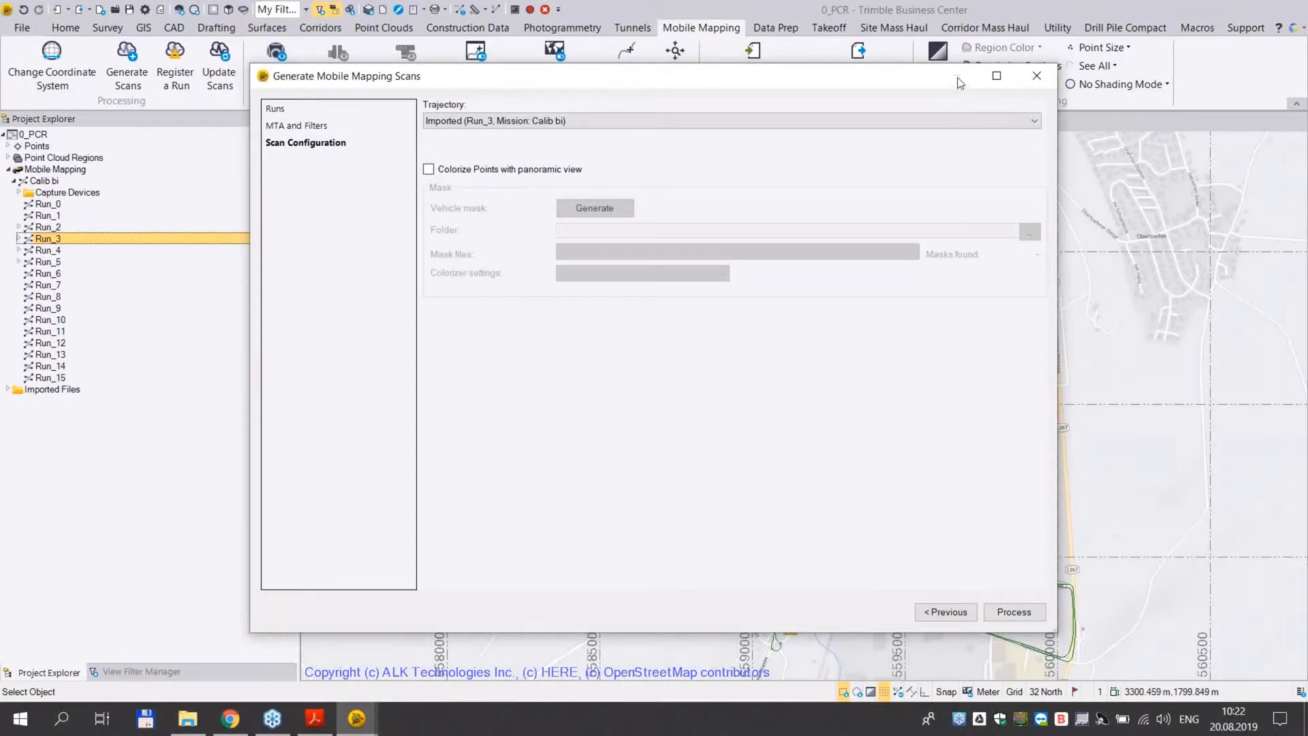
pyautogui.click(1037, 79)
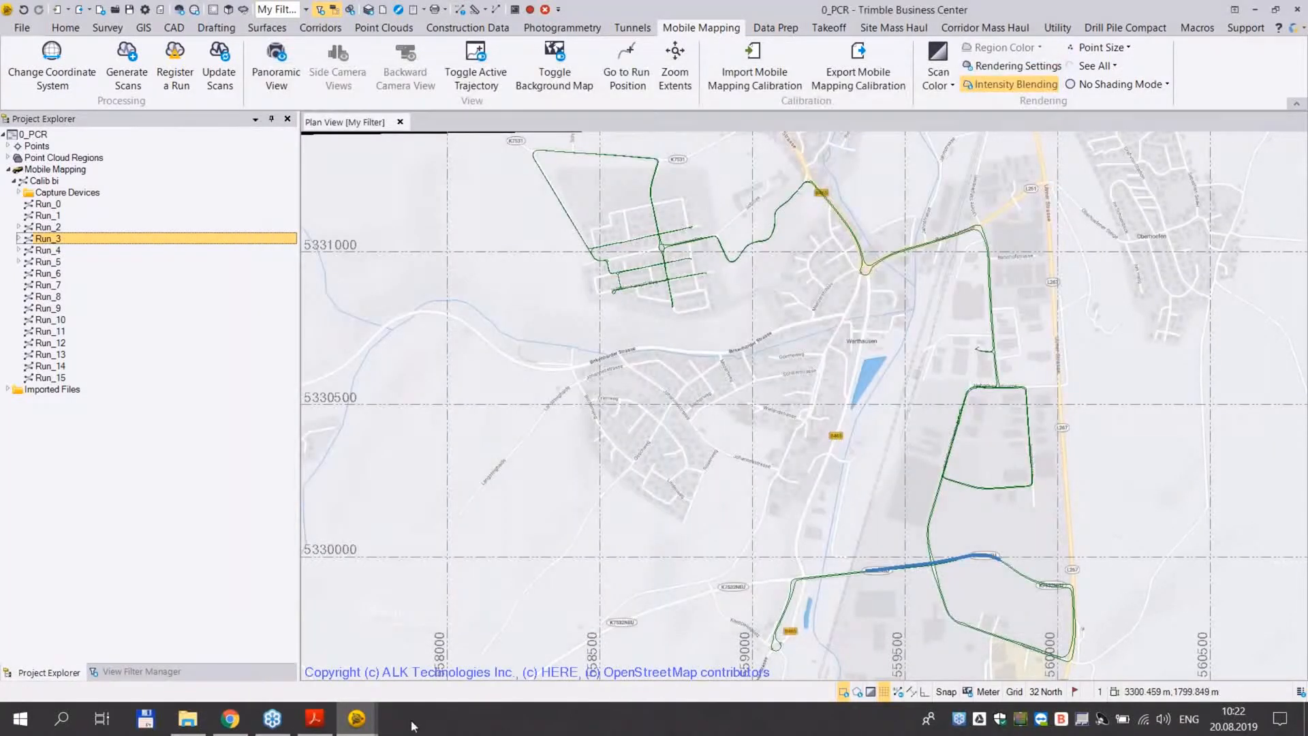
# Switch to the 1_PCR project and inspect the Run_3 point cloud in its 3D view
pyautogui.moveTo(357, 719)
pyautogui.moveTo(356, 650)
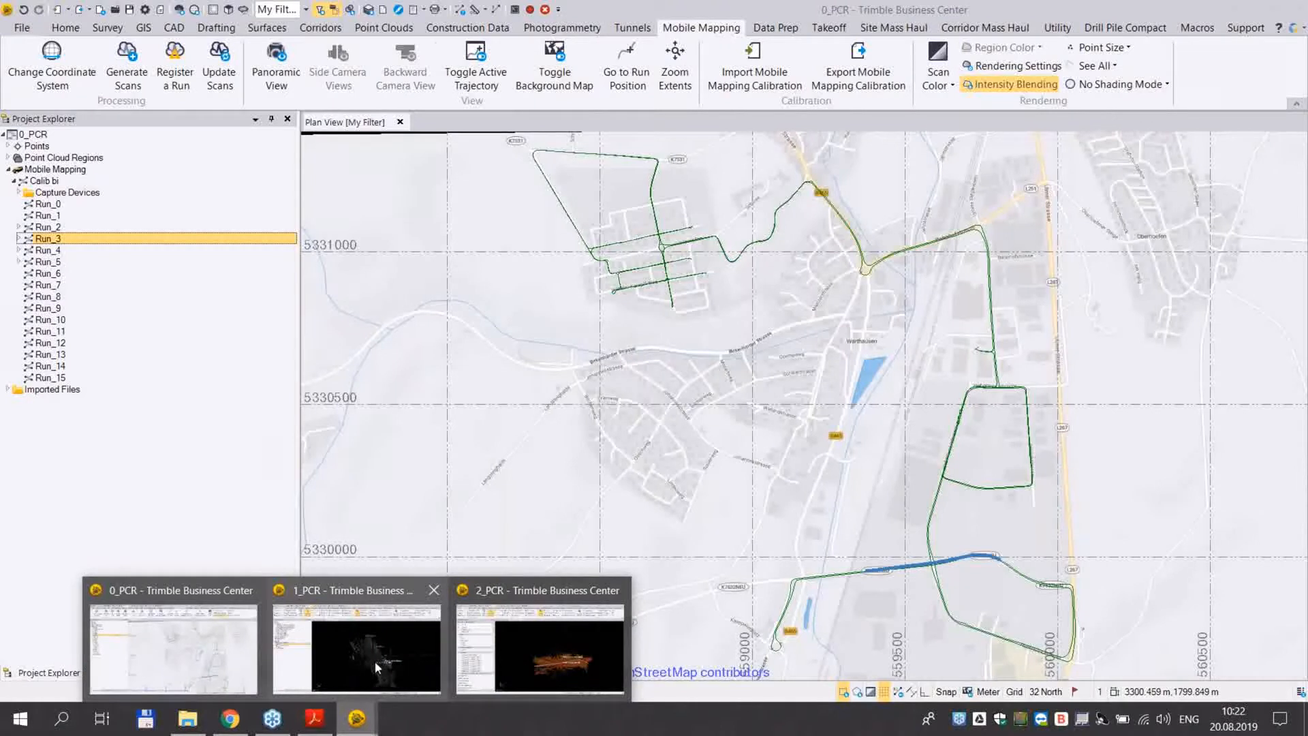
pyautogui.click(375, 661)
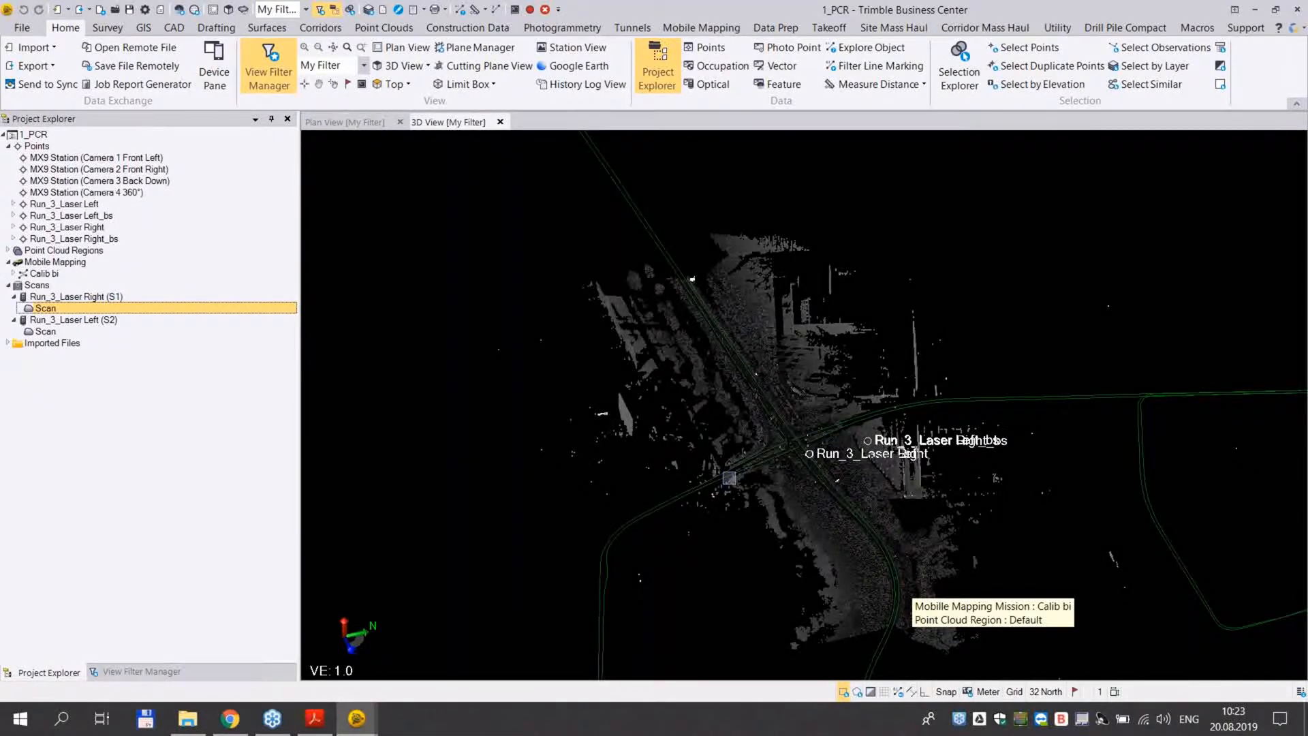
pyautogui.moveTo(795, 522); pyautogui.dragTo(747, 467, button='middle')
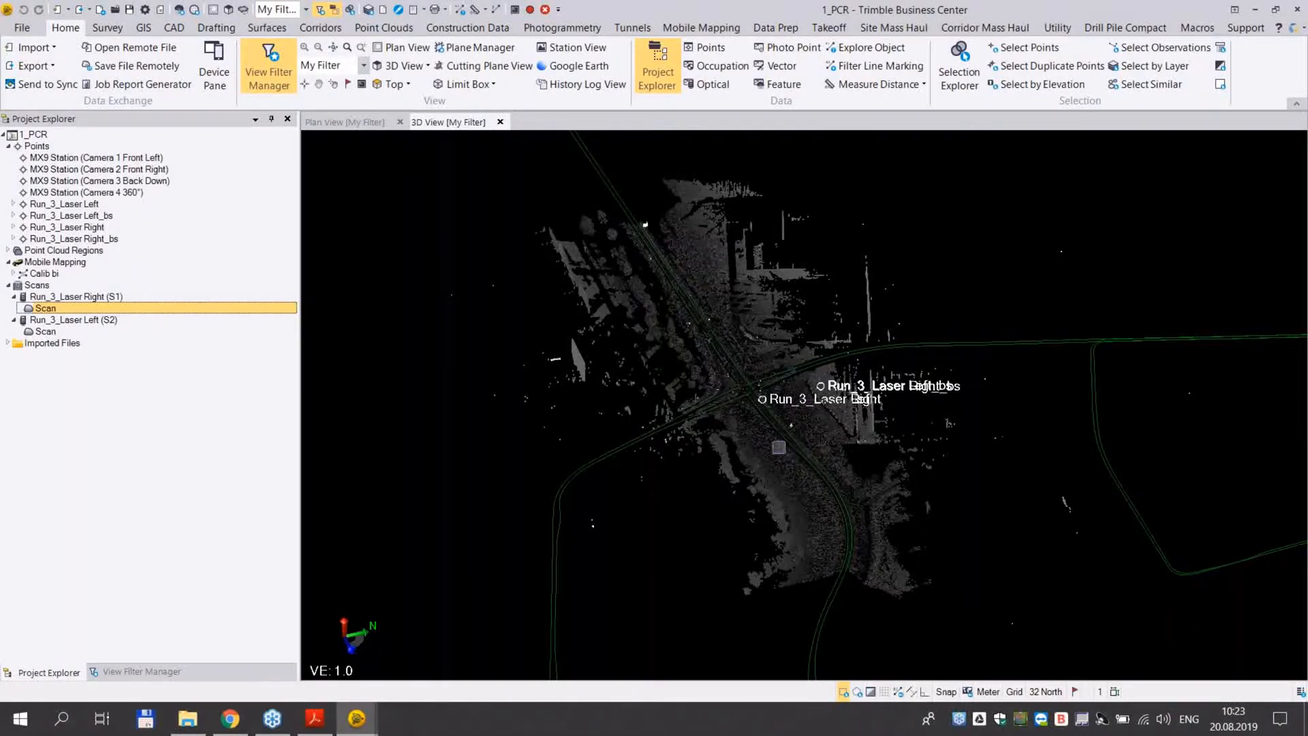
# Look at the import files, close the import, and open the Import Format Editor with its test preview of the GCP CSV file shown
pyautogui.click(51, 50)
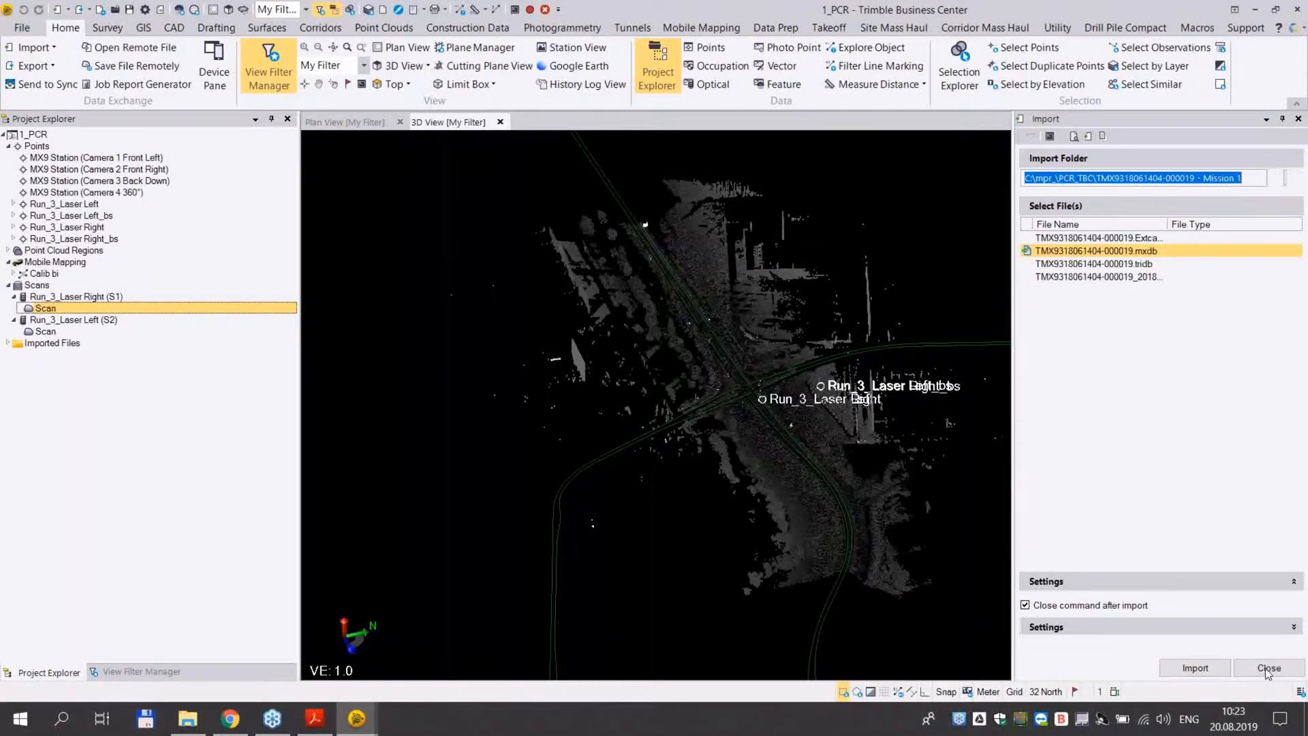
pyautogui.click(54, 48)
pyautogui.click(70, 67)
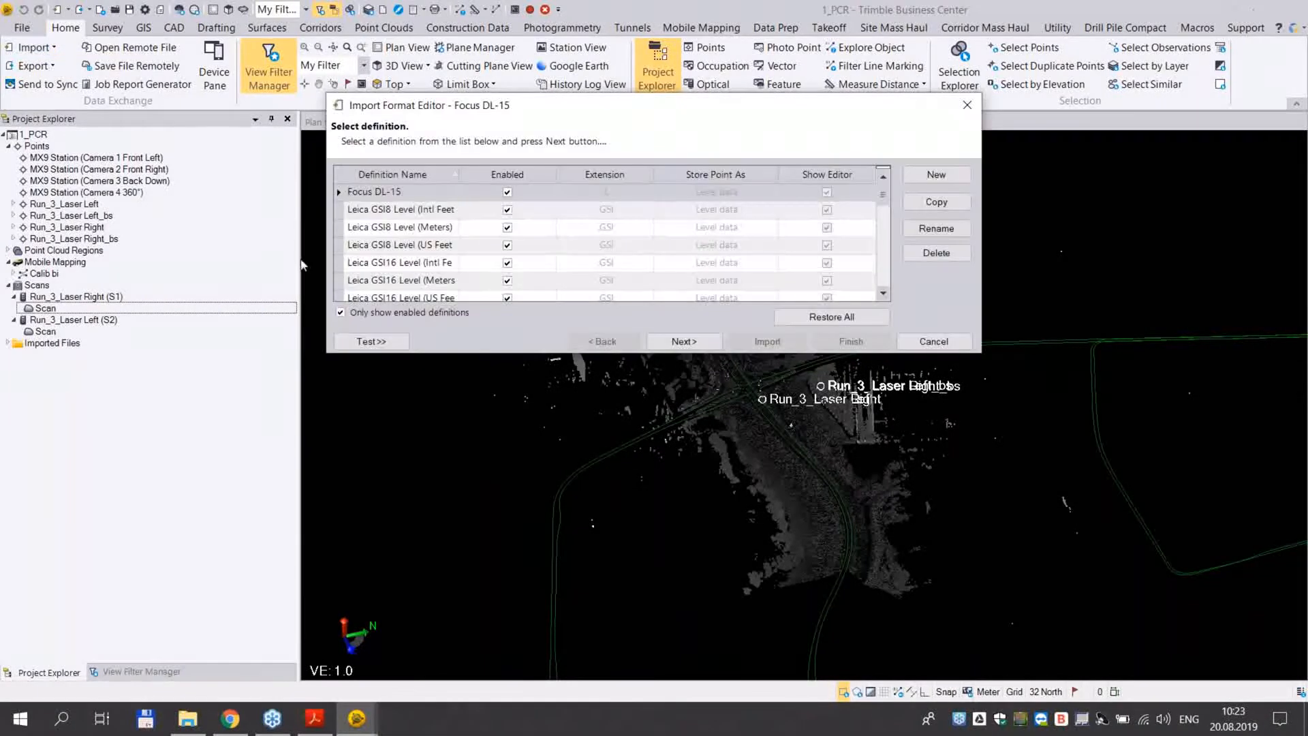
pyautogui.click(373, 346)
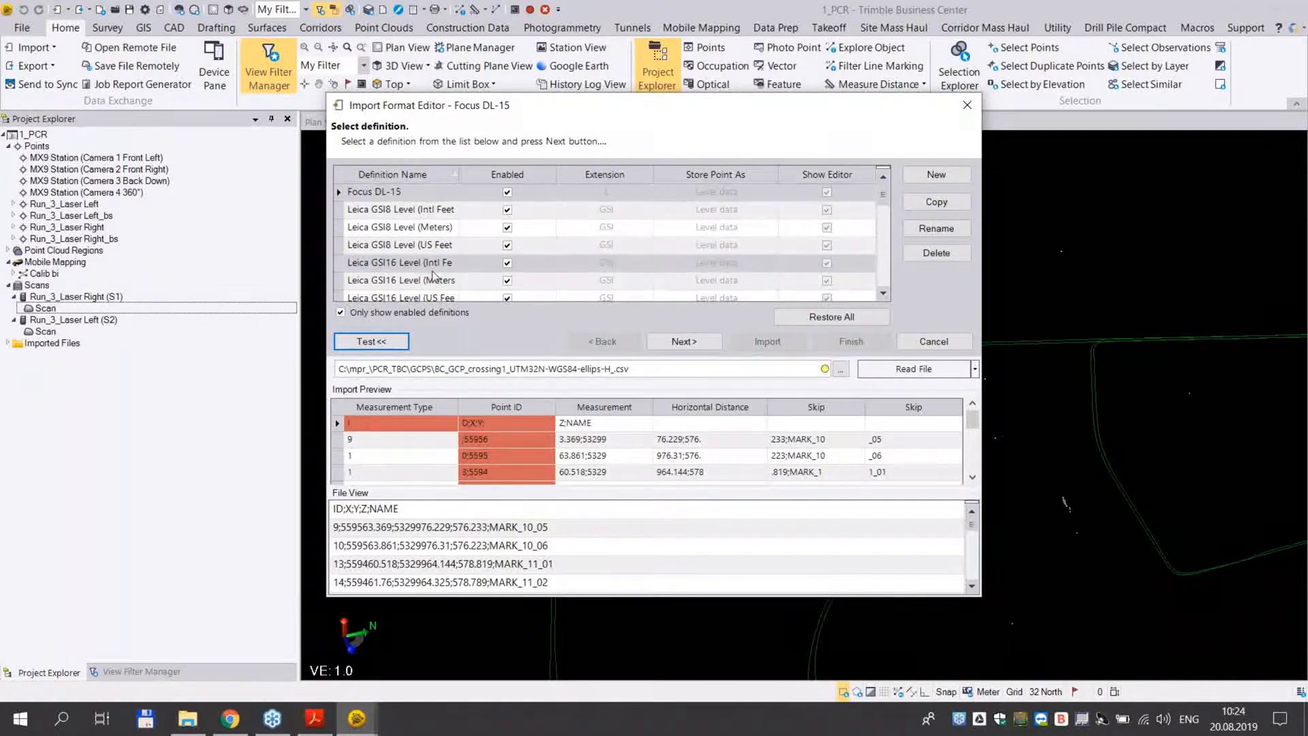
# Compare the P,E,N,elev,Code (Unknown) and P,E,N,h,Code (Control) definitions on the GCP file and select P,E,N,h,Code (Control)
pyautogui.scroll(-1, 433, 275)
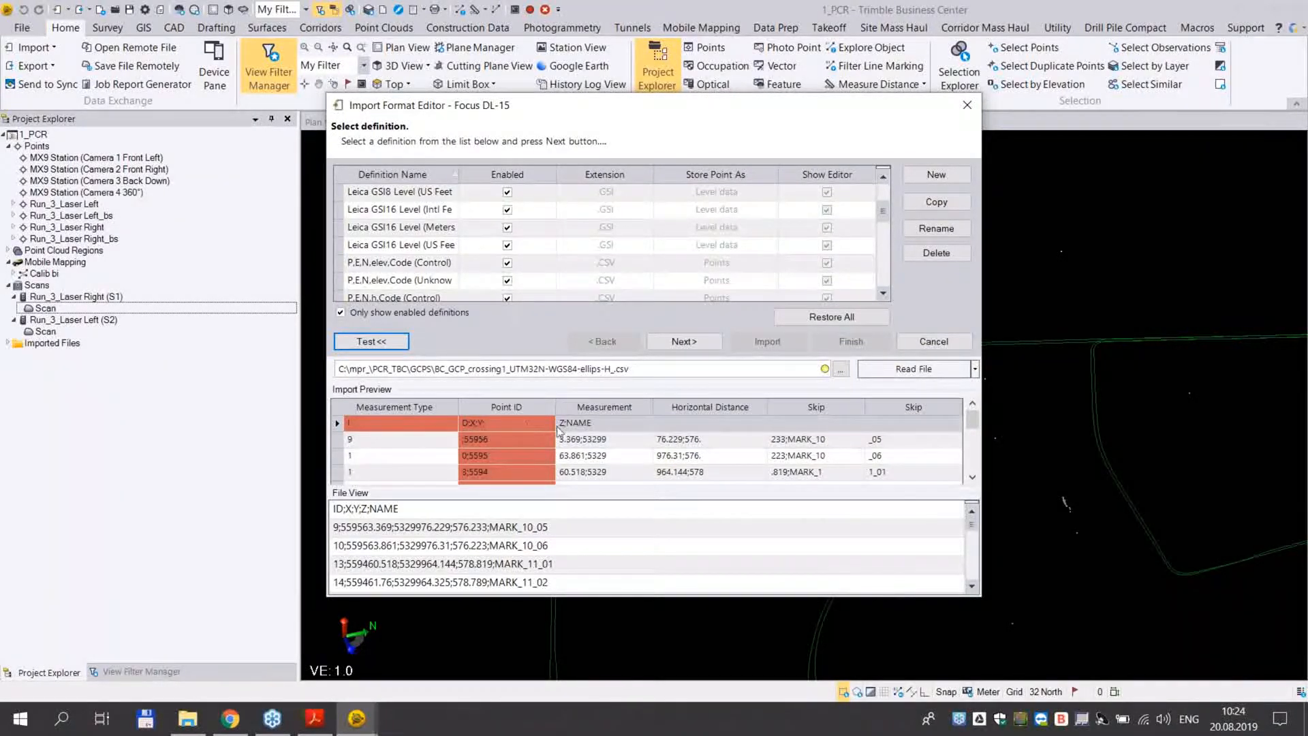
pyautogui.scroll(-1, 417, 252)
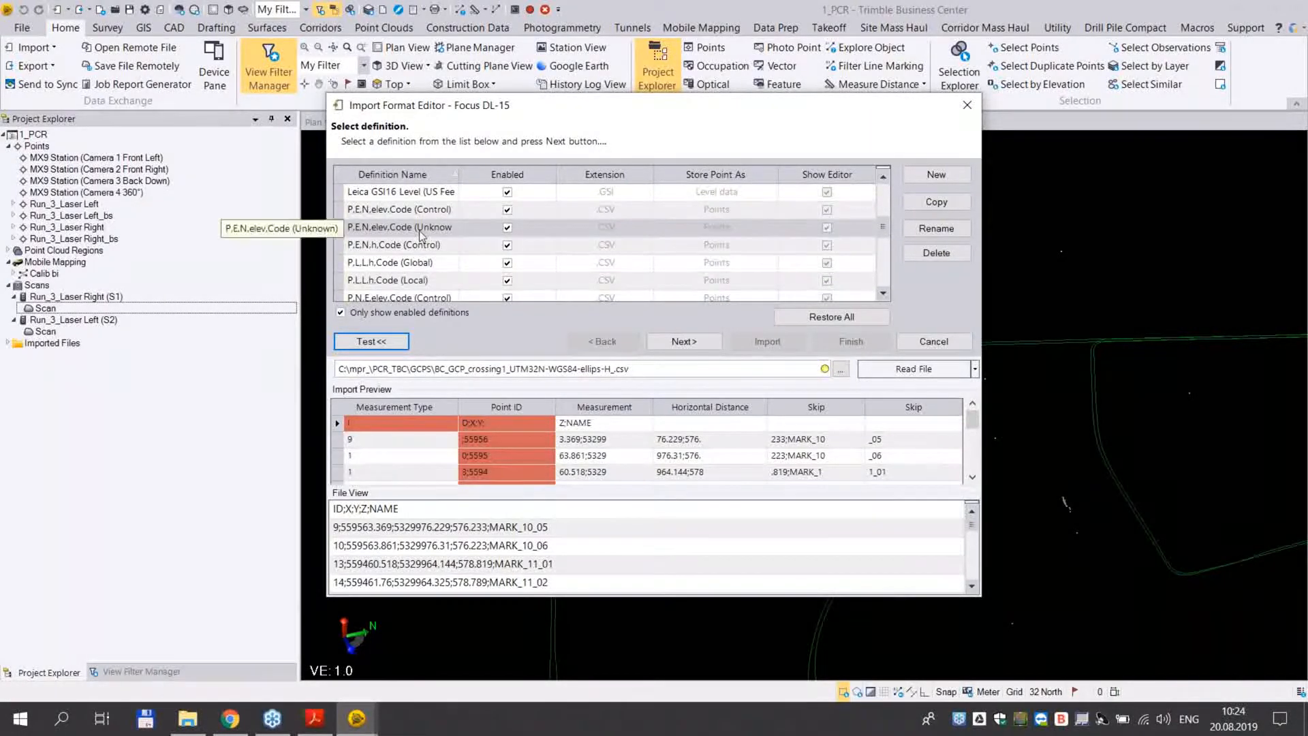
pyautogui.click(418, 229)
pyautogui.click(396, 248)
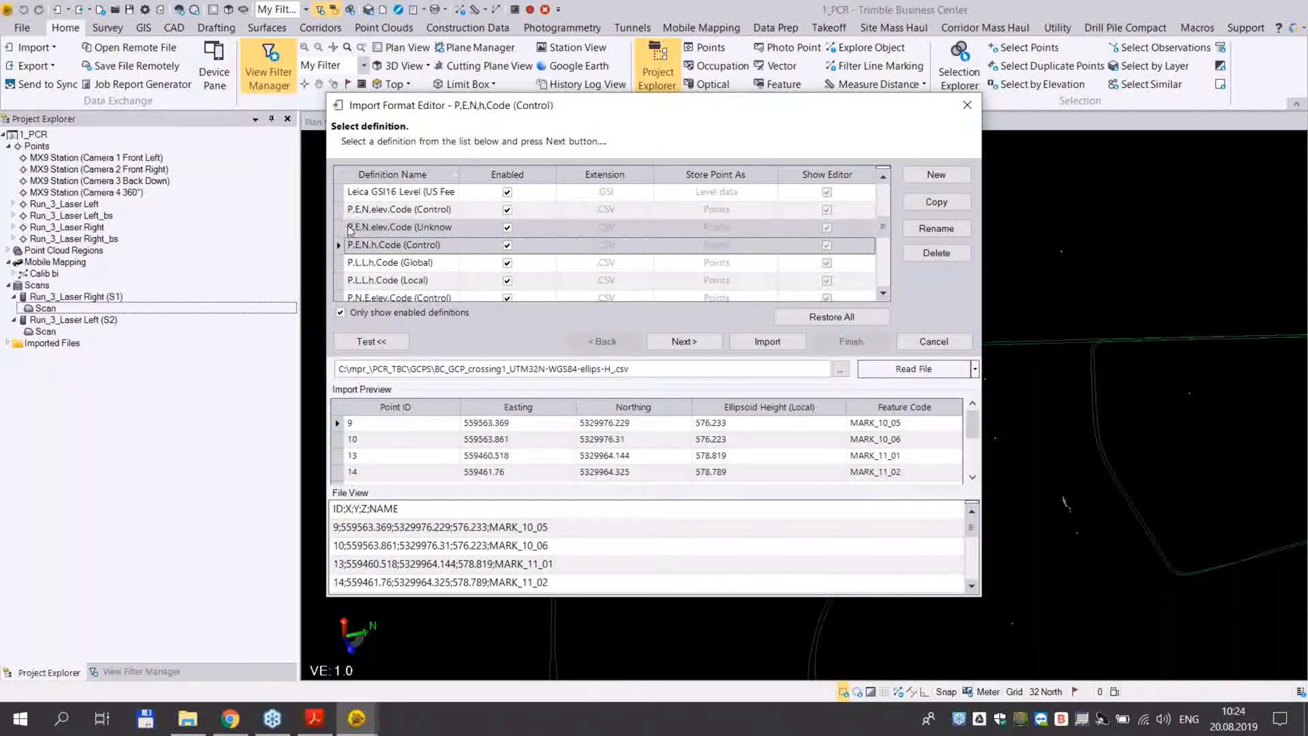
pyautogui.click(369, 230)
pyautogui.click(375, 247)
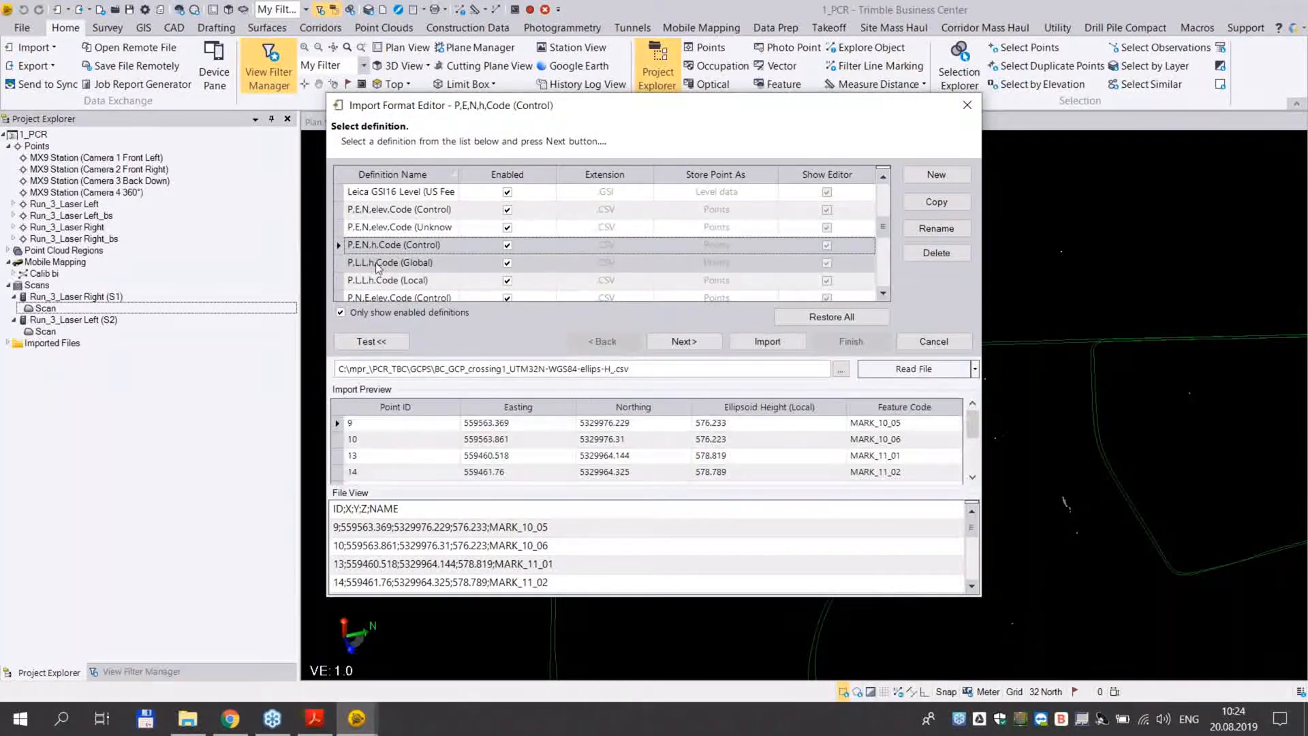
pyautogui.click(394, 231)
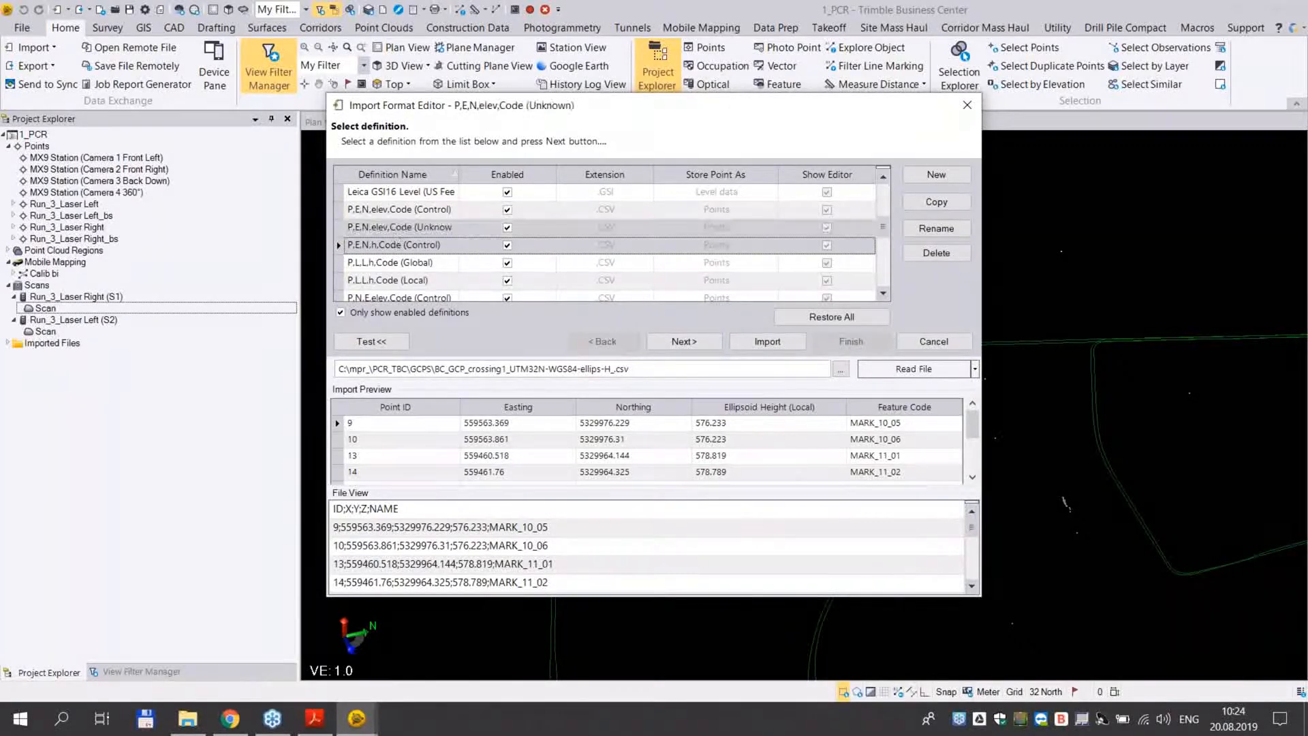
pyautogui.click(395, 244)
pyautogui.click(395, 231)
pyautogui.click(395, 245)
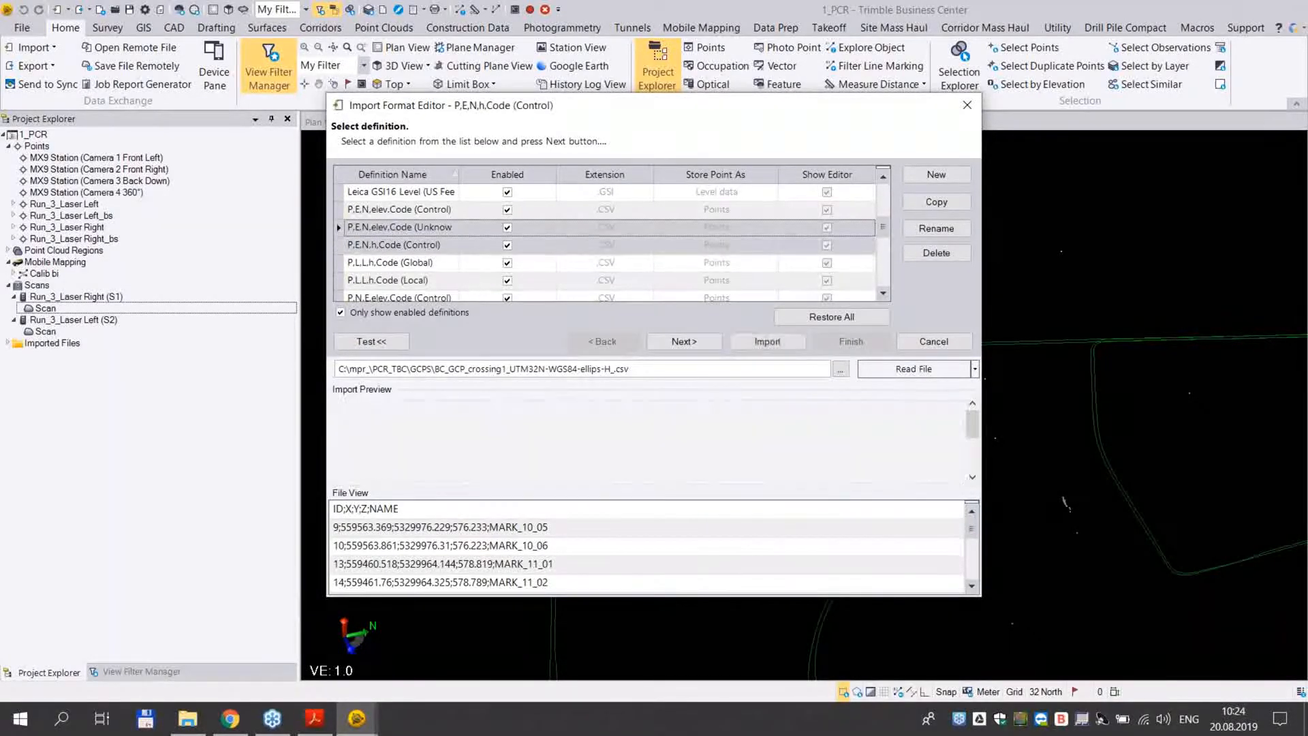
pyautogui.click(389, 247)
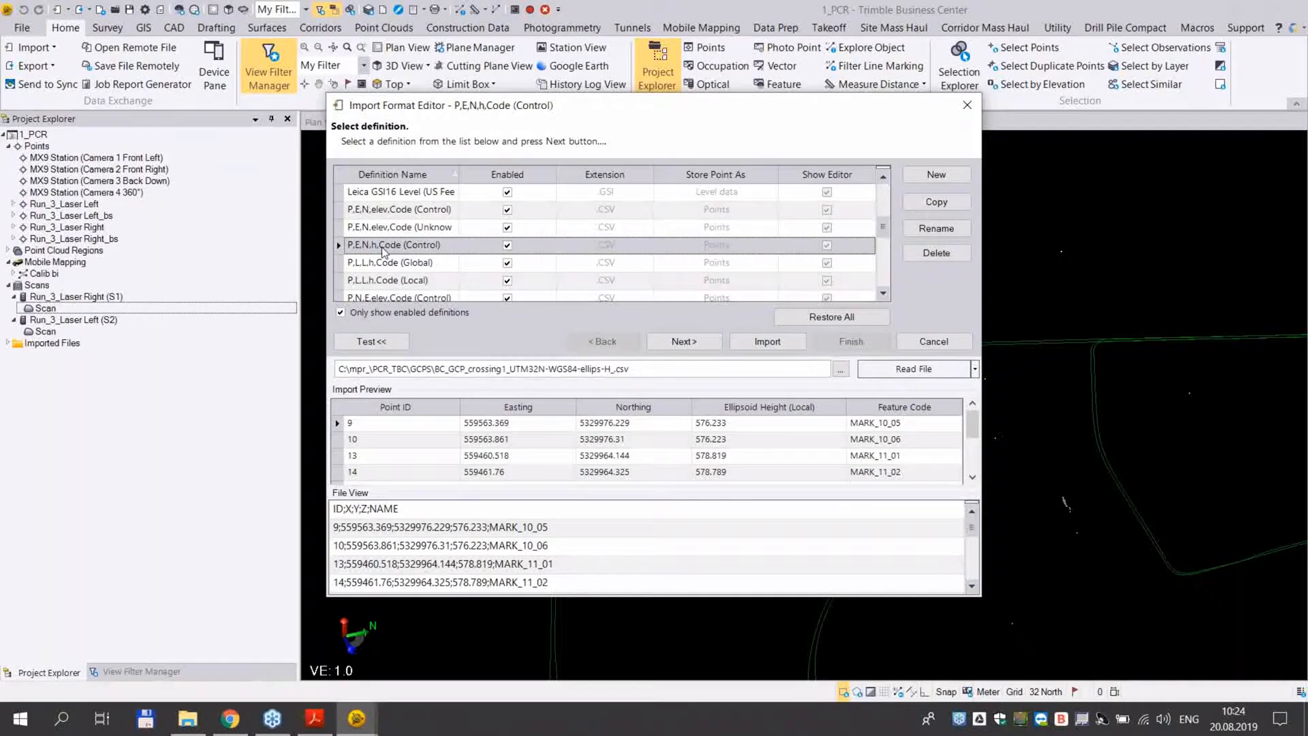
pyautogui.click(392, 231)
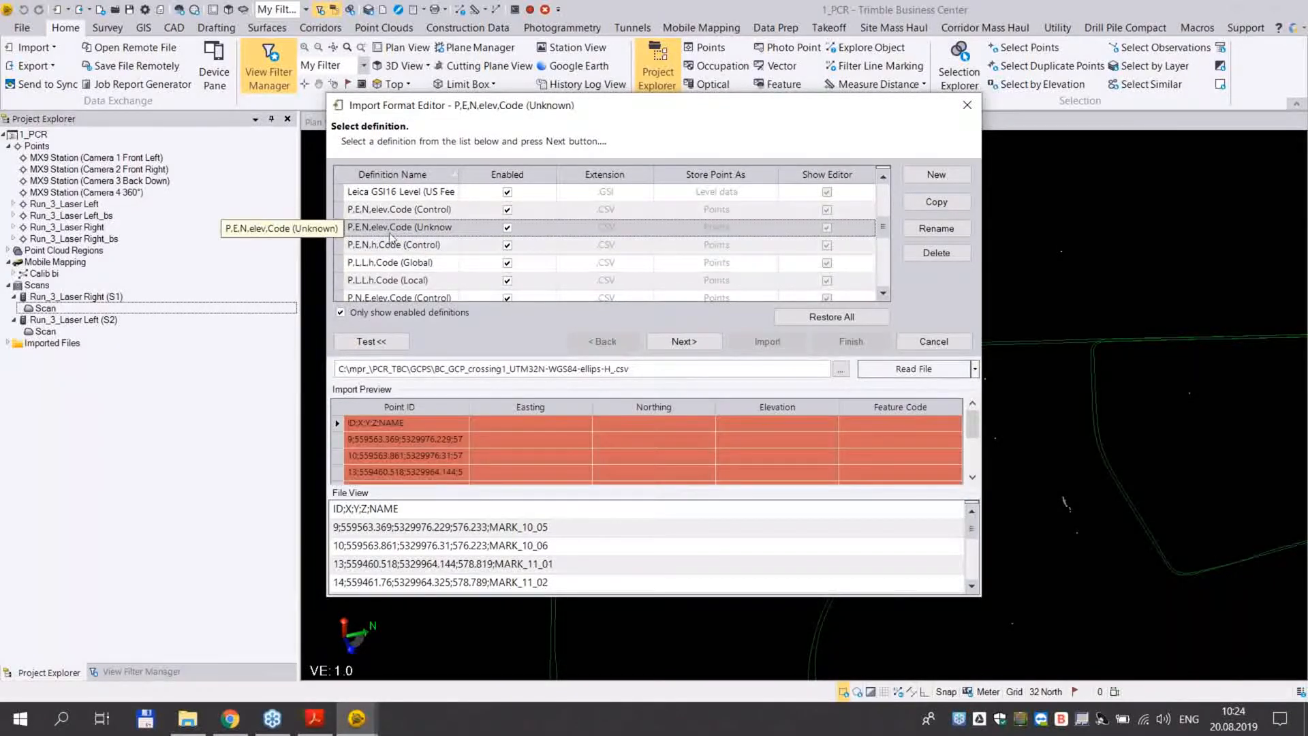
pyautogui.click(387, 246)
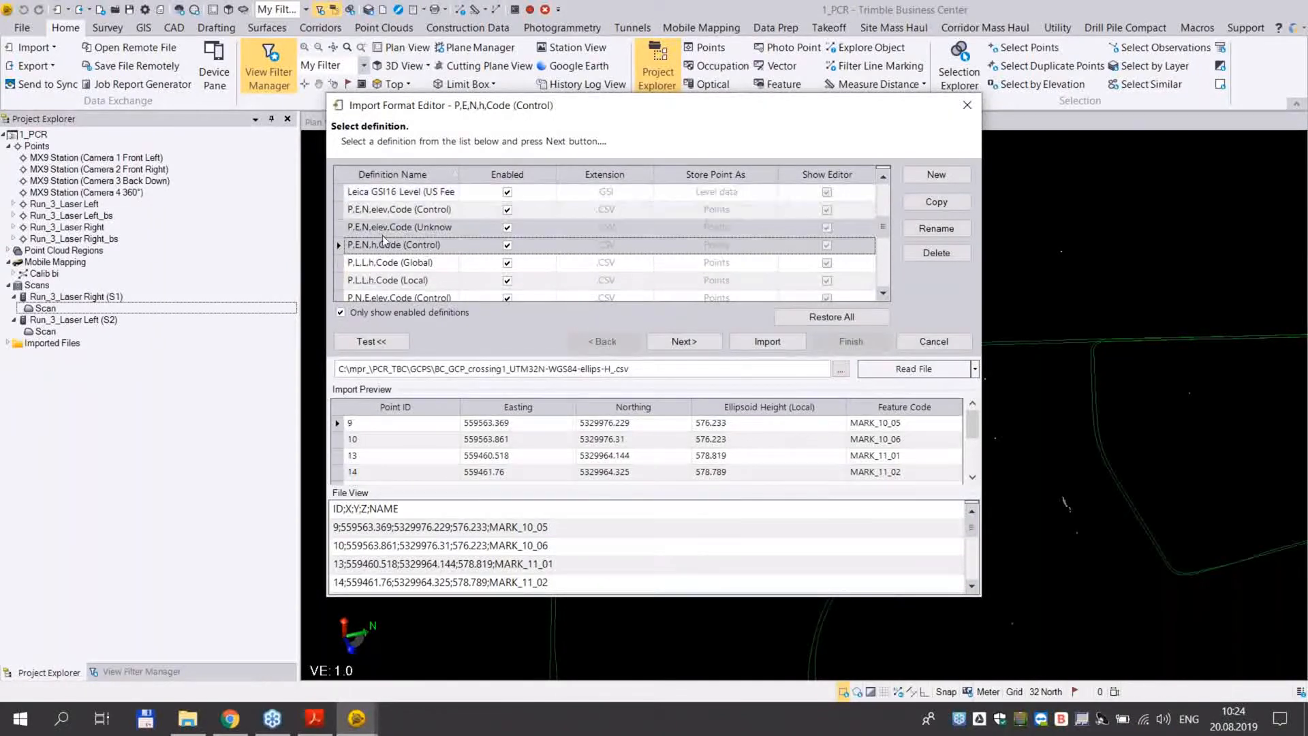
# Review the coordinate quality options in the definition's general properties, keep Control, and import the ground control points
pyautogui.click(683, 342)
pyautogui.click(684, 341)
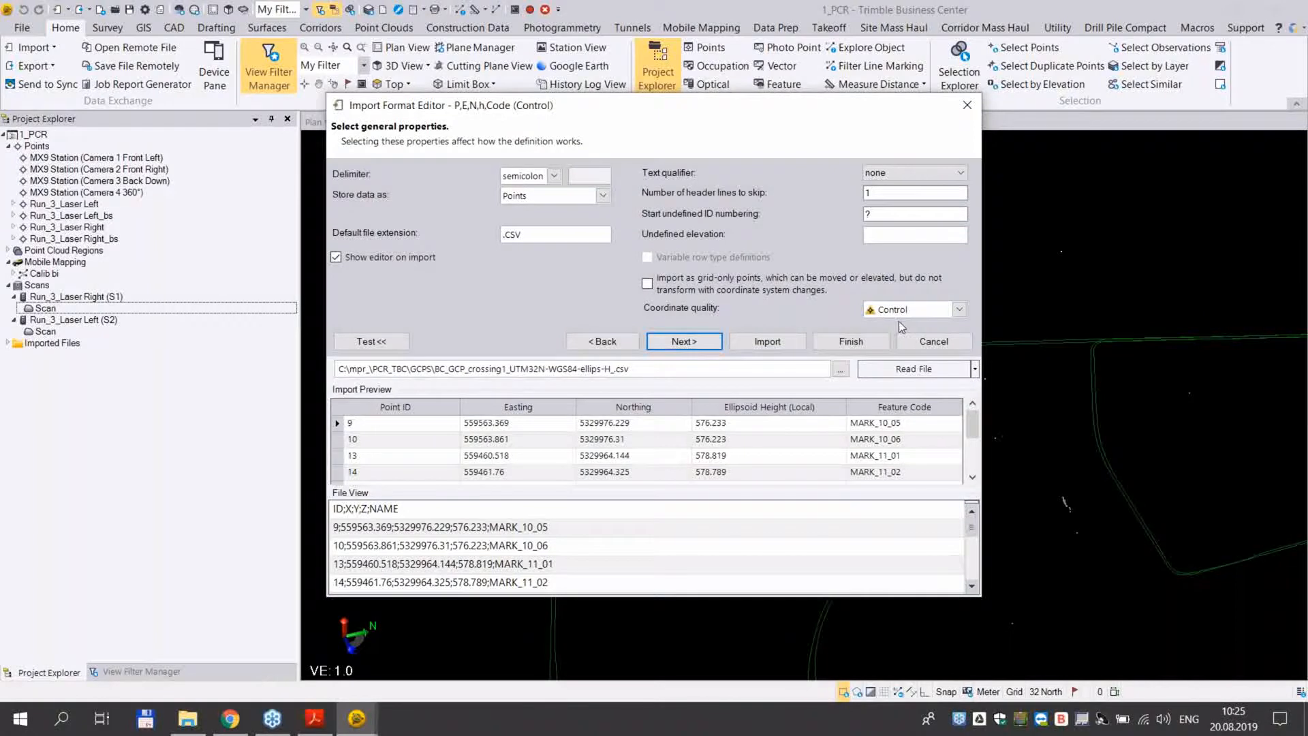
pyautogui.click(959, 310)
pyautogui.click(962, 312)
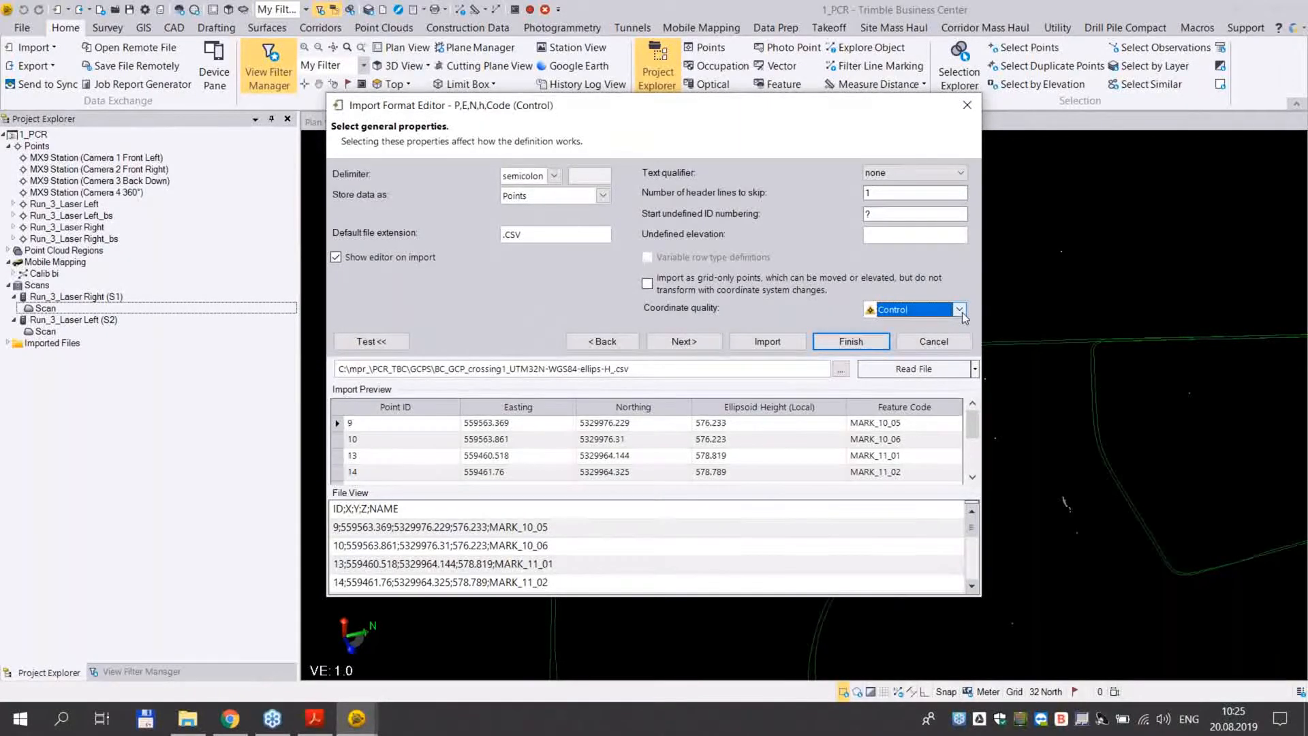
pyautogui.click(963, 315)
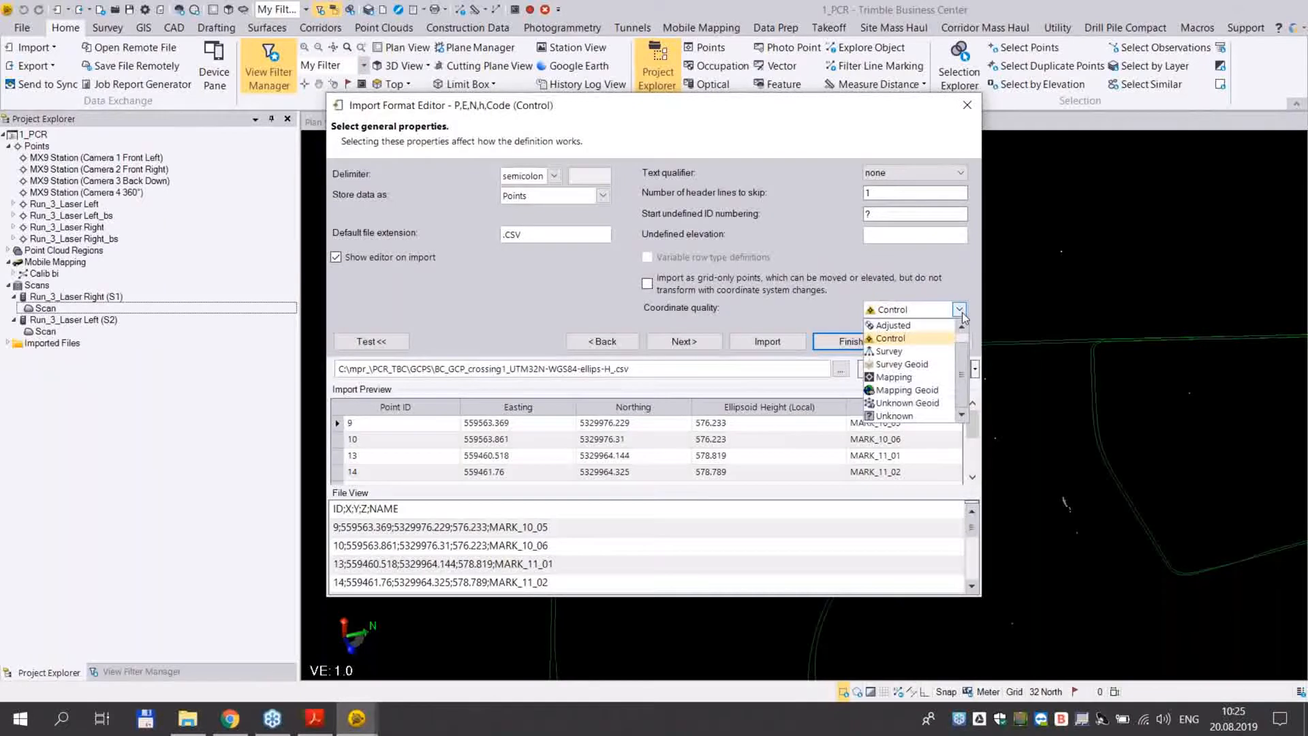
pyautogui.click(889, 321)
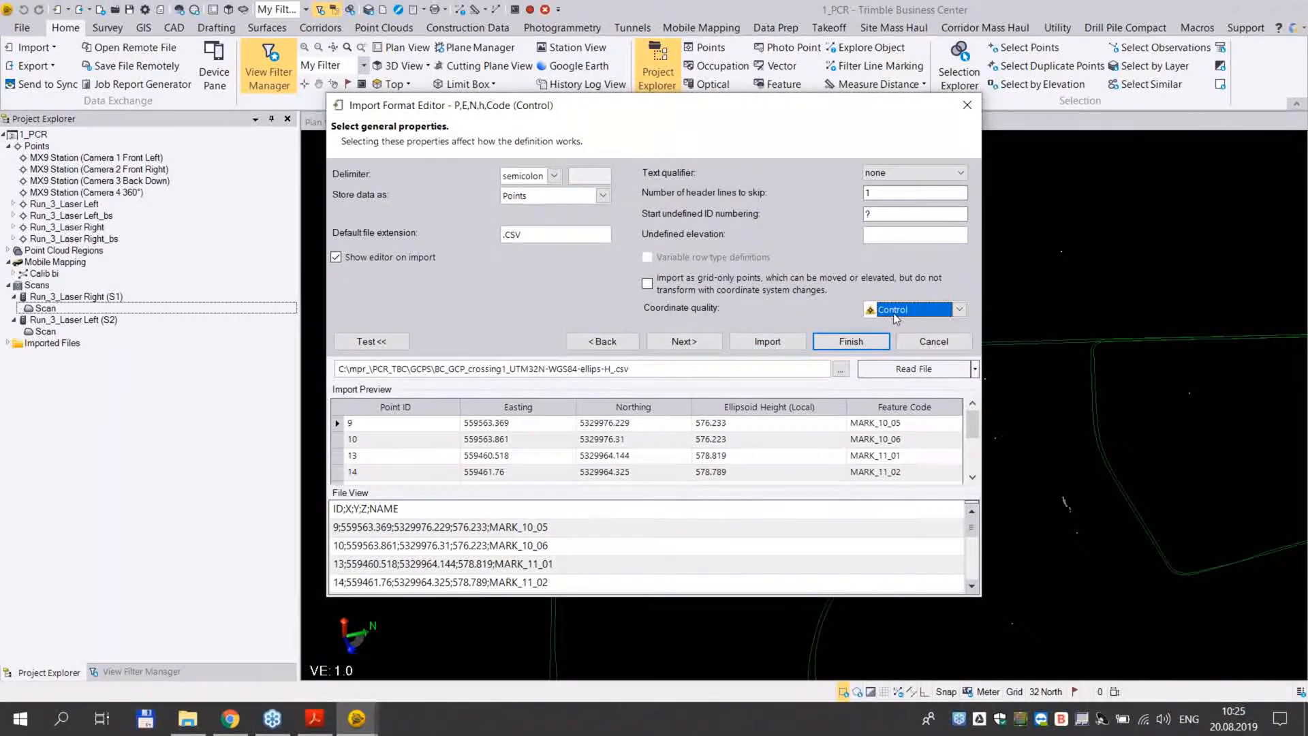
pyautogui.click(782, 344)
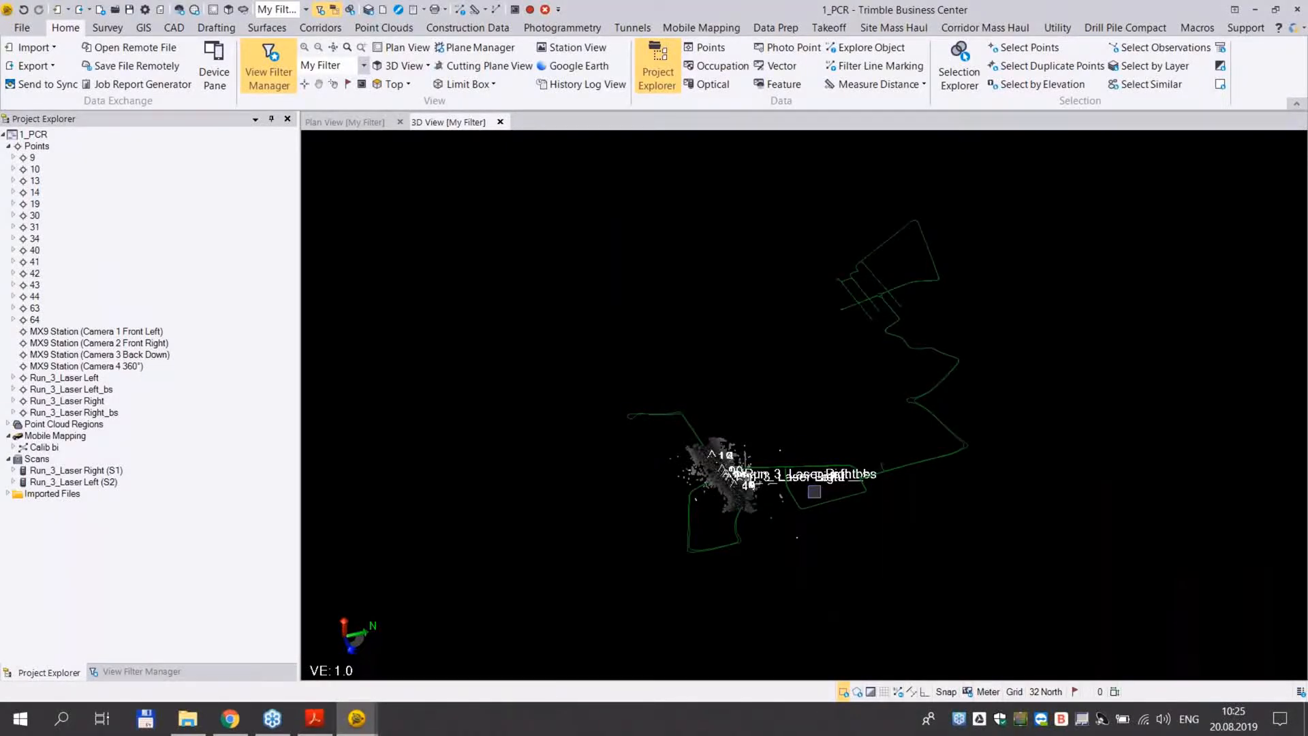
# Select all imported ground control points from 9 to 64 and open their shared properties
pyautogui.scroll(5, 744, 472)
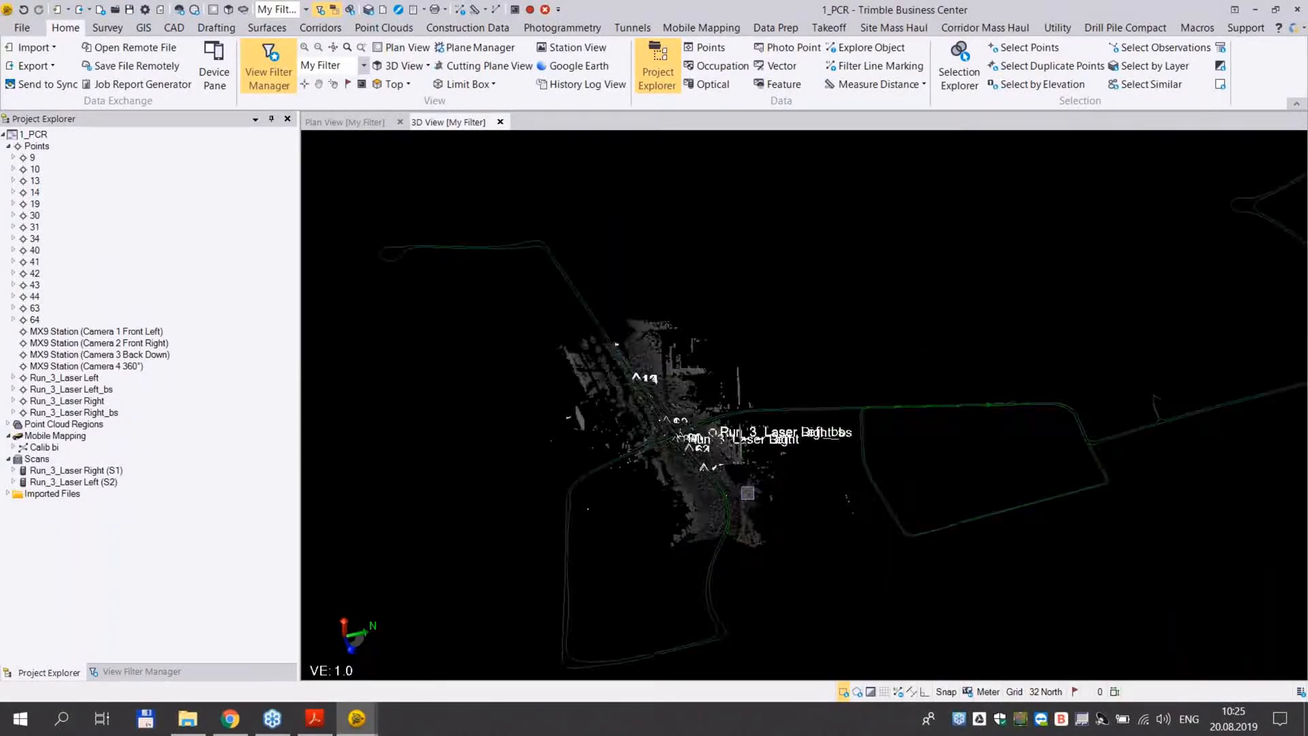
pyautogui.moveTo(745, 472); pyautogui.dragTo(545, 340, button='middle')
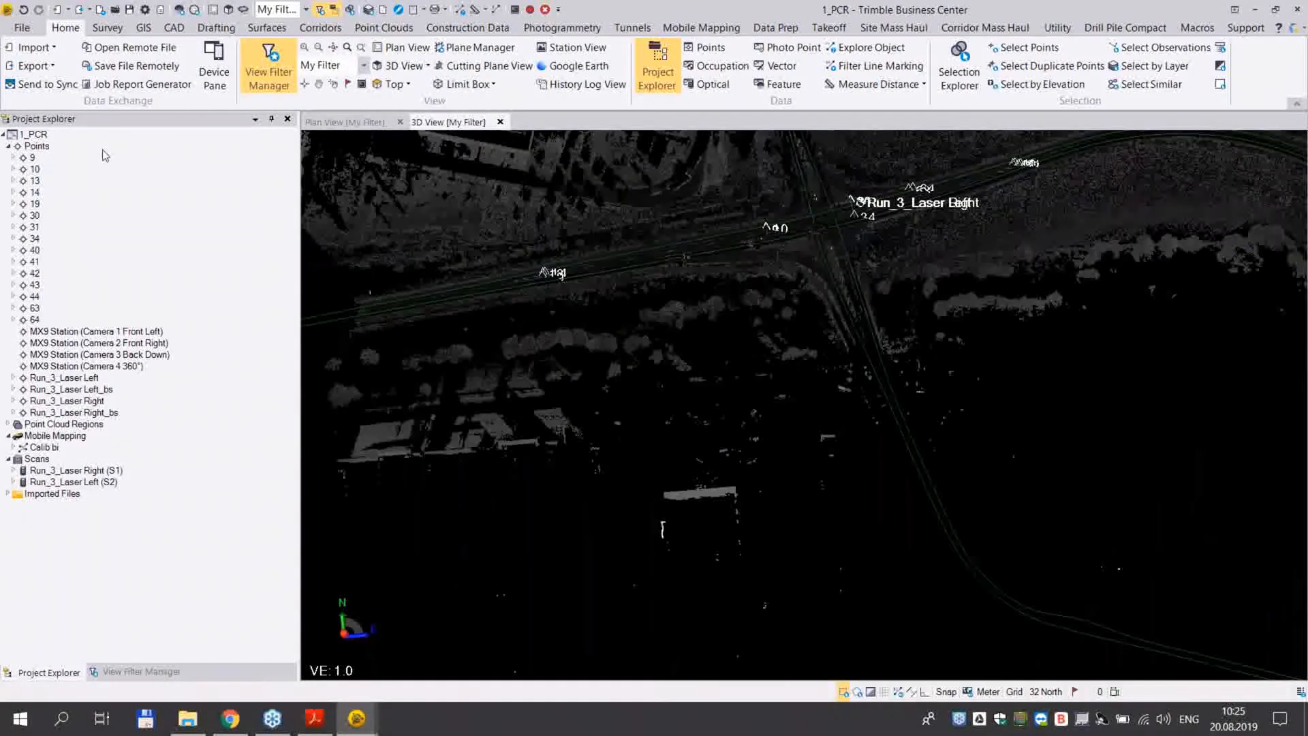
pyautogui.click(41, 159)
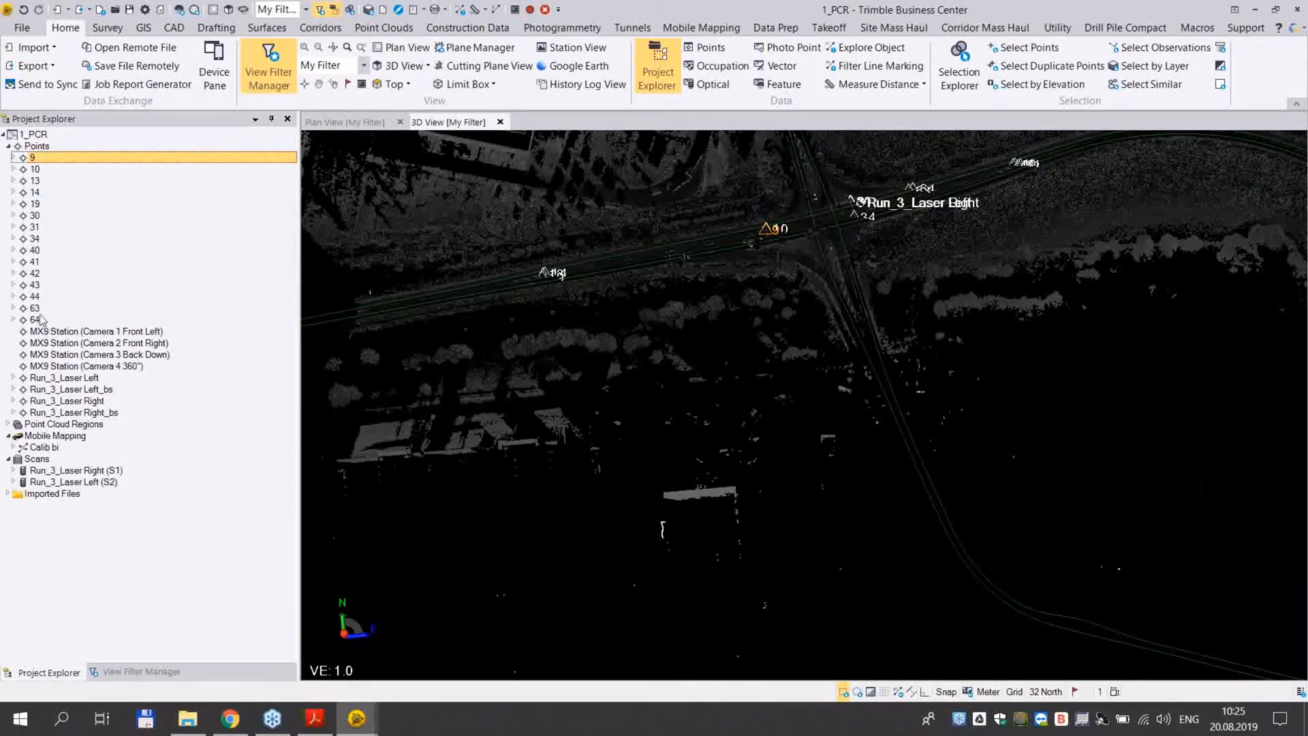
pyautogui.click(40, 319)
pyautogui.click(36, 159)
pyautogui.keyDown('shift'); pyautogui.click(39, 320); pyautogui.keyUp('shift')
pyautogui.rightClick(39, 320)
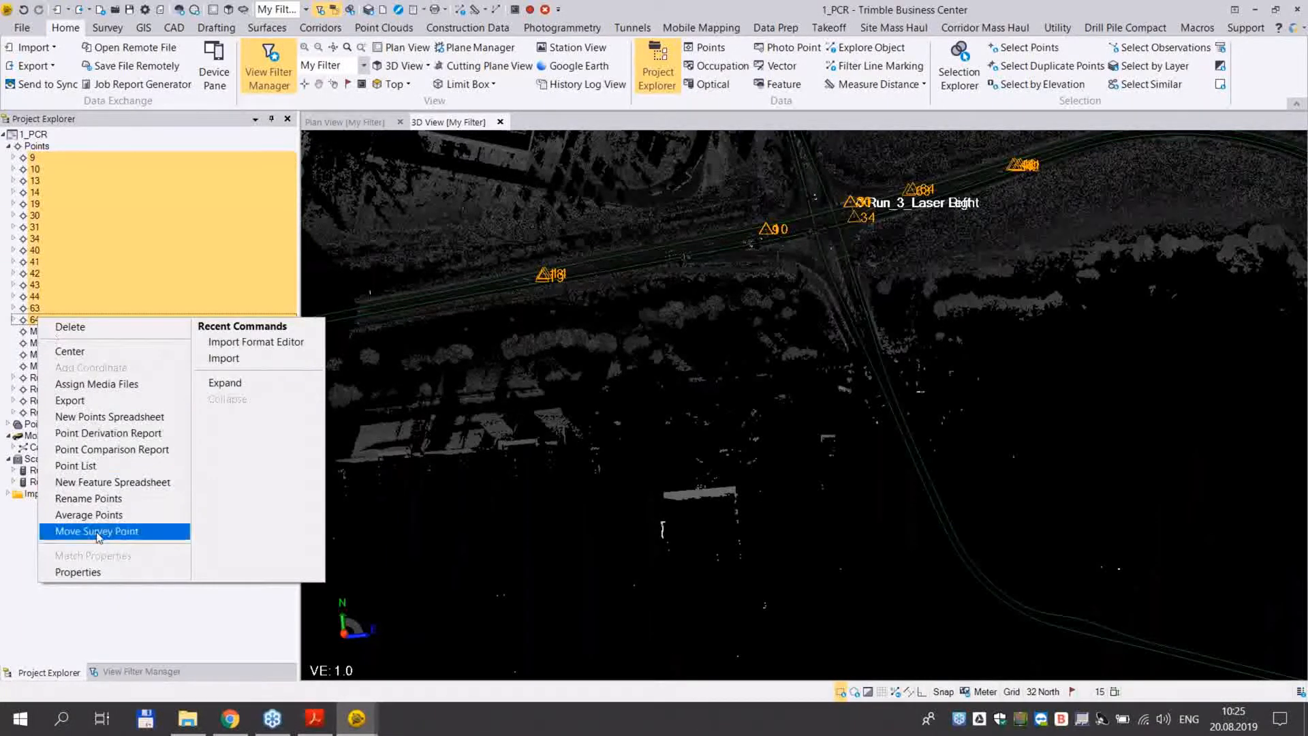
pyautogui.click(92, 574)
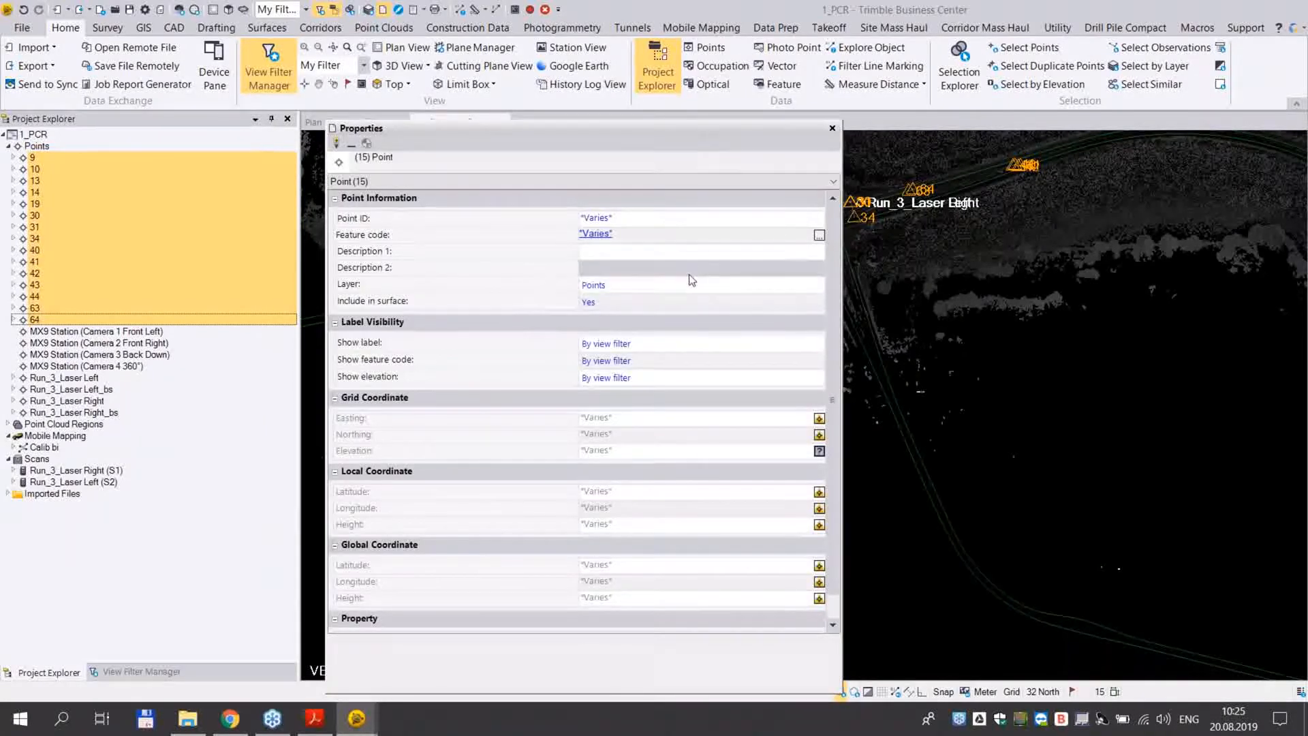
# Assign the selected points to a new layer named GCP with the layer color Cyan
pyautogui.click(693, 284)
pyautogui.click(817, 284)
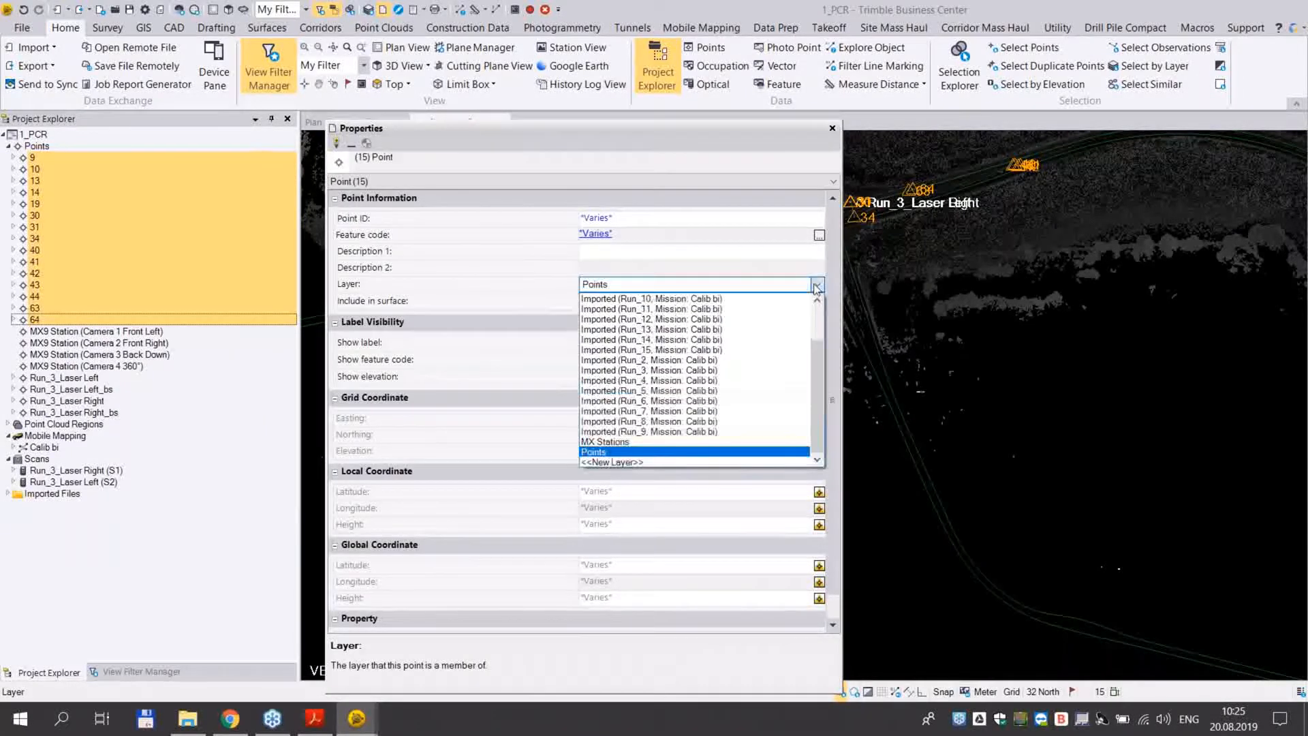
pyautogui.click(639, 464)
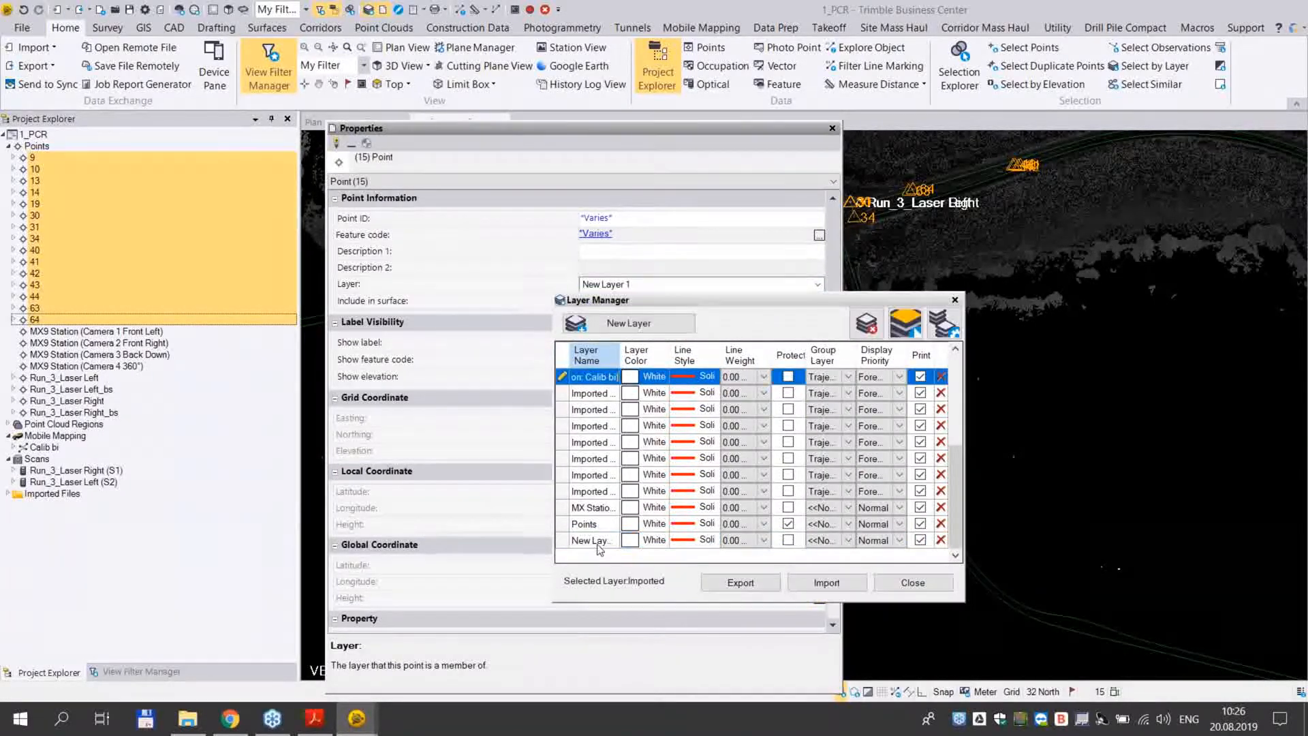
pyautogui.click(597, 542)
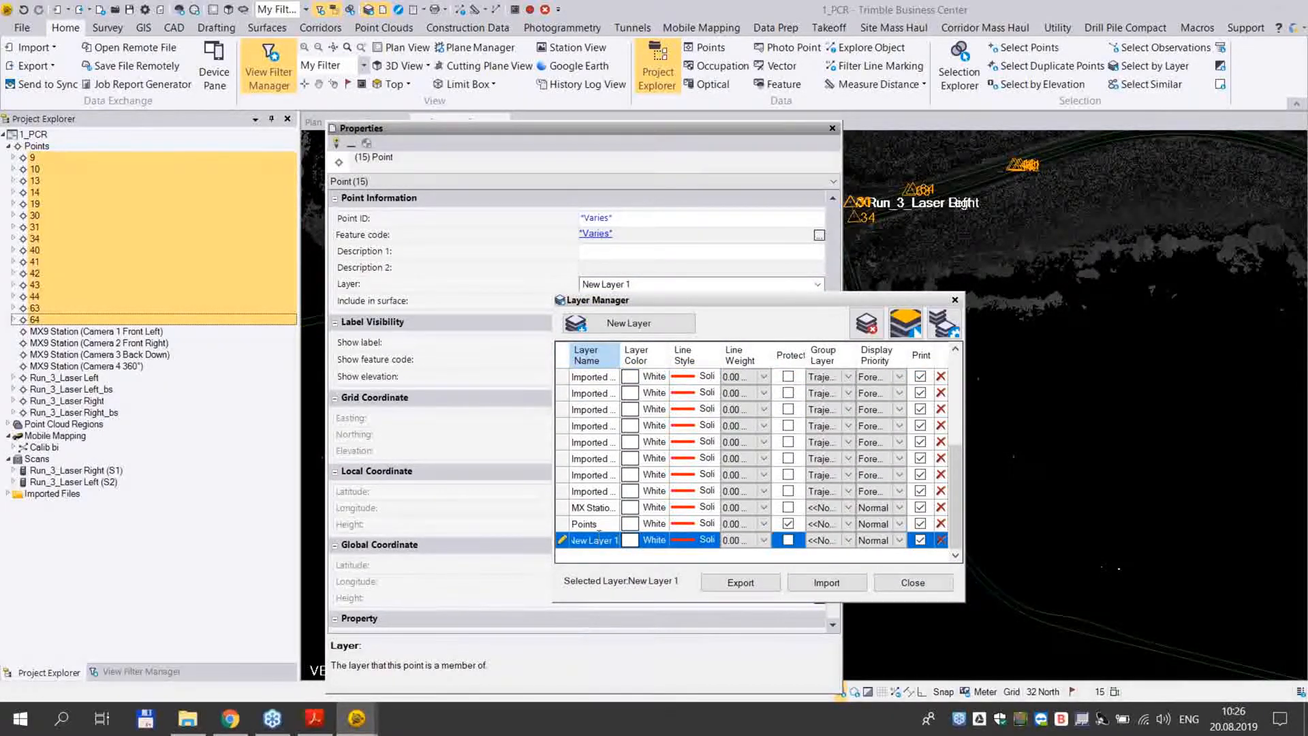
pyautogui.write('GC')
pyautogui.click(630, 542)
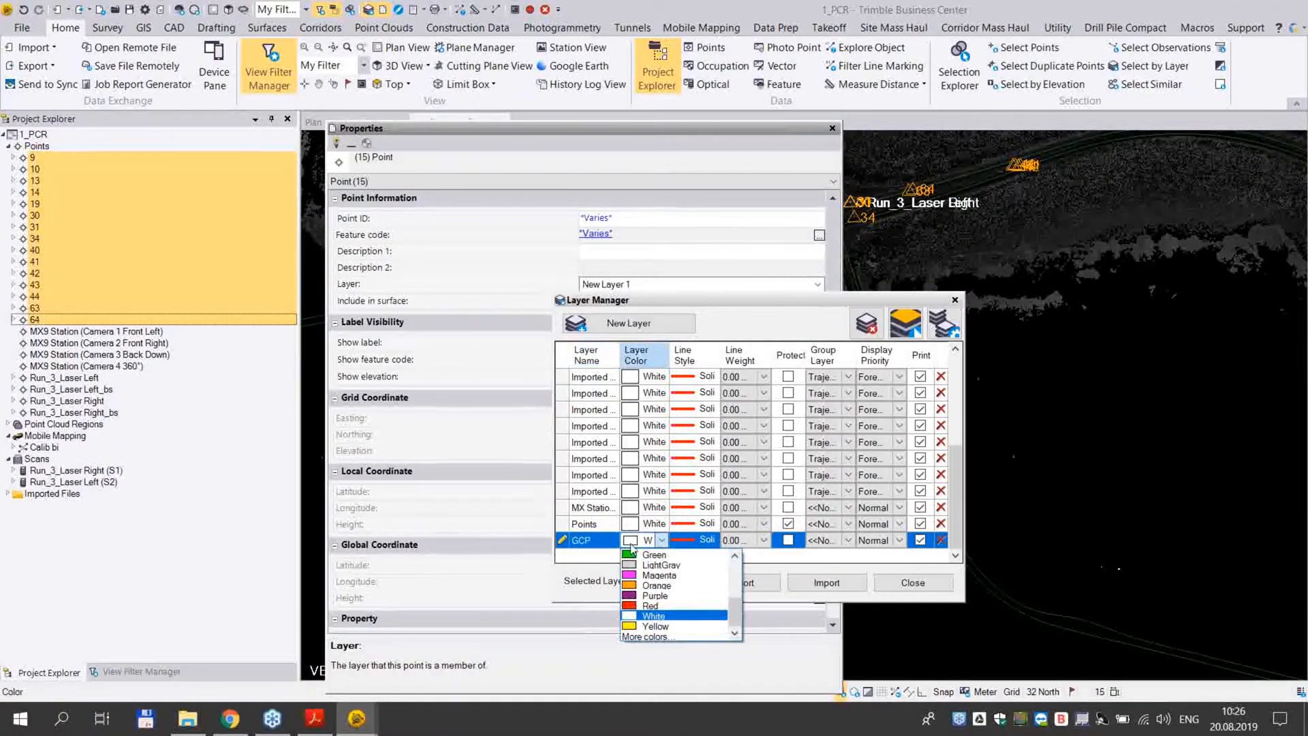
pyautogui.scroll(2, 654, 578)
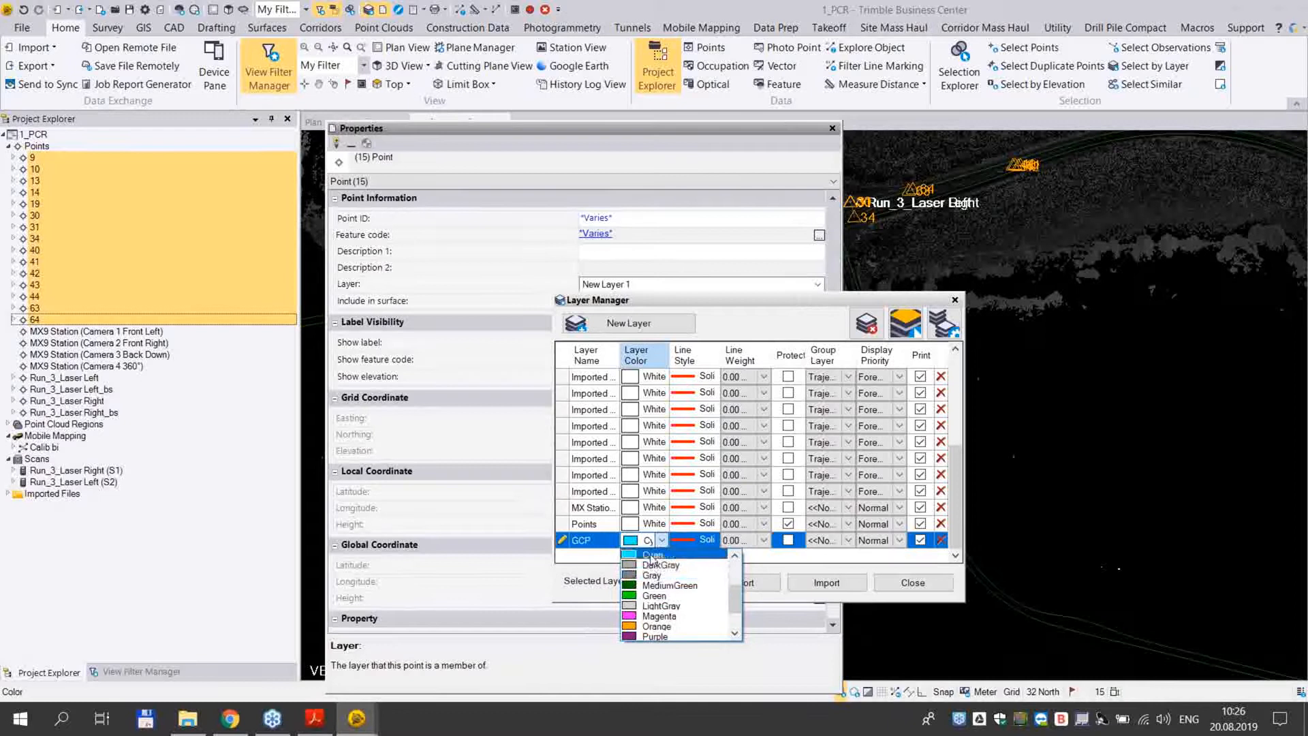
pyautogui.click(653, 559)
pyautogui.click(901, 581)
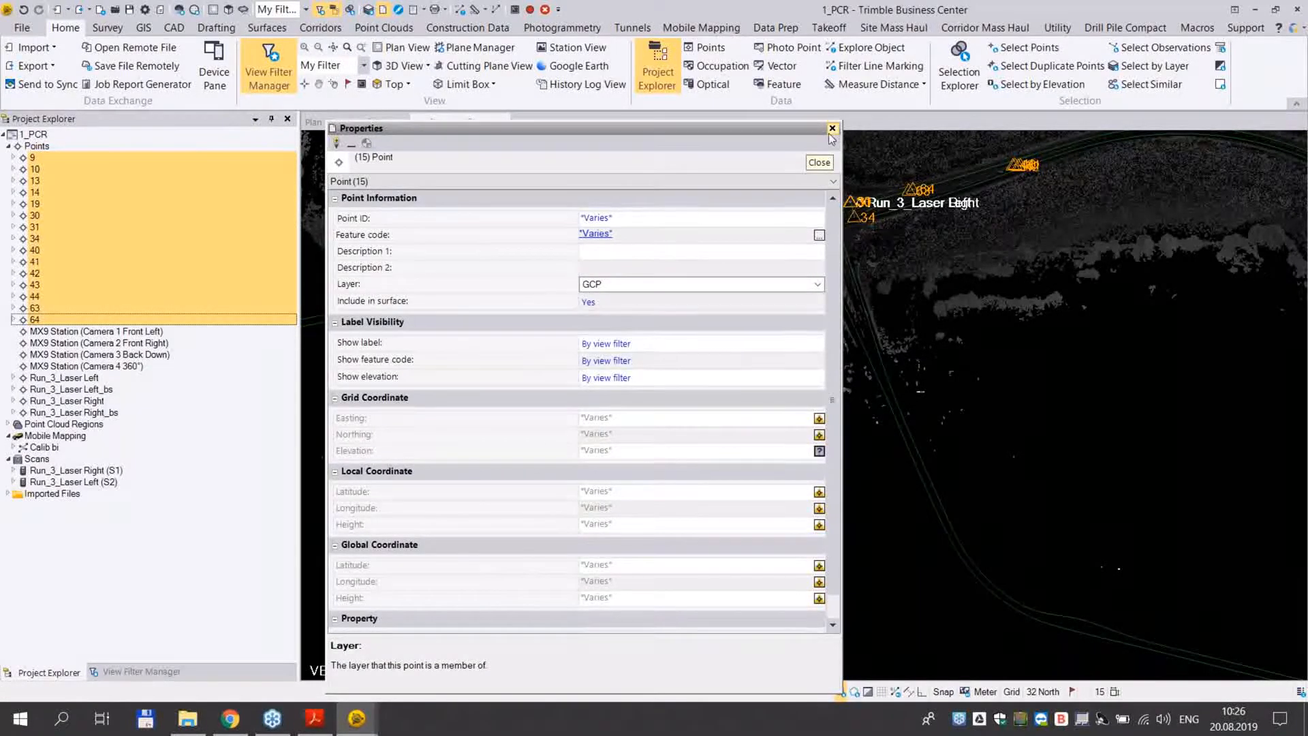
pyautogui.click(832, 128)
# Check the feature code, layer and coordinates of point 9, and inspect the control points around the crossing in the 3D view
pyautogui.click(14, 239)
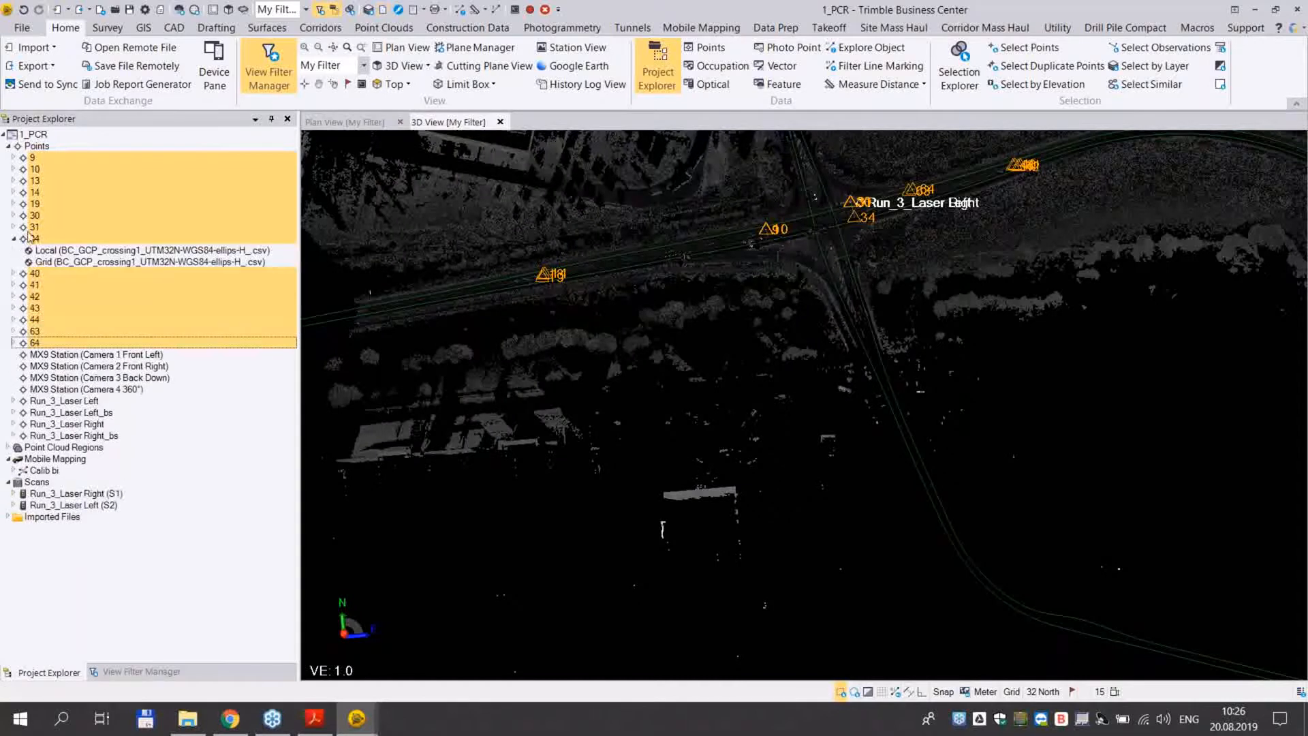
pyautogui.click(41, 161)
pyautogui.rightClick(40, 161)
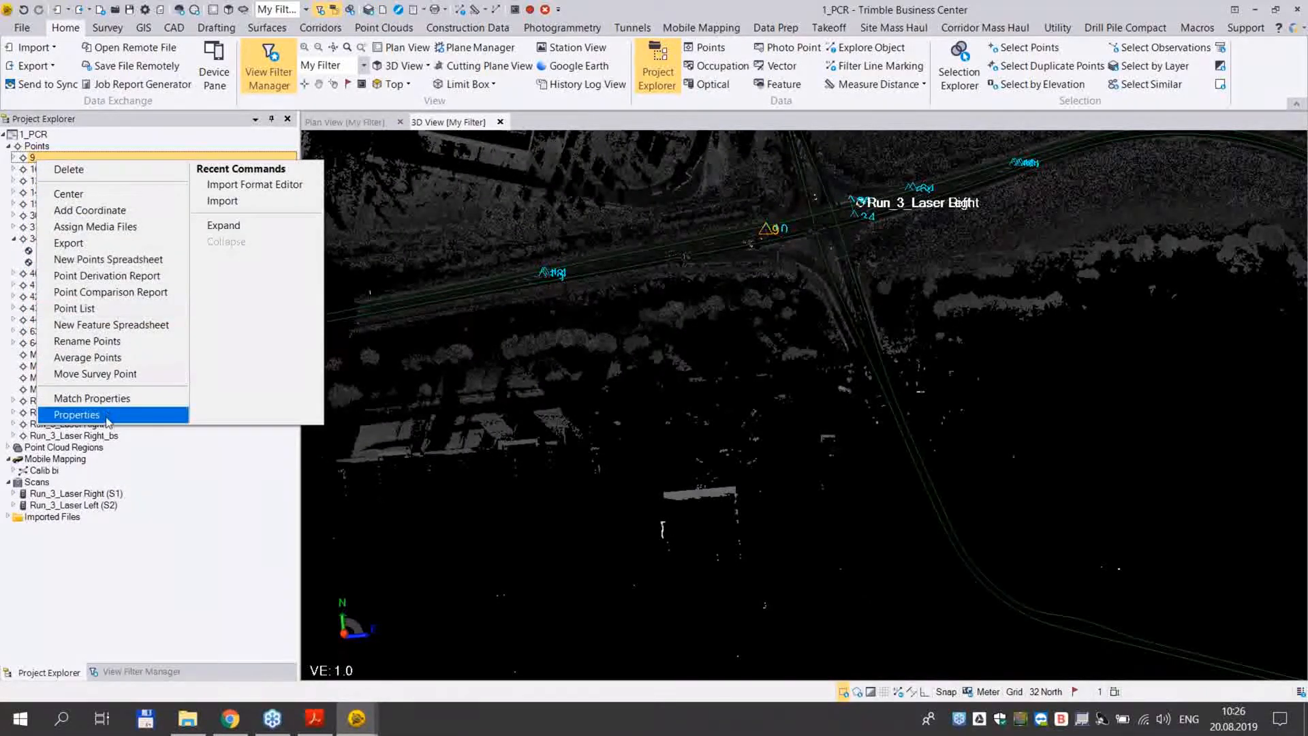
pyautogui.click(76, 415)
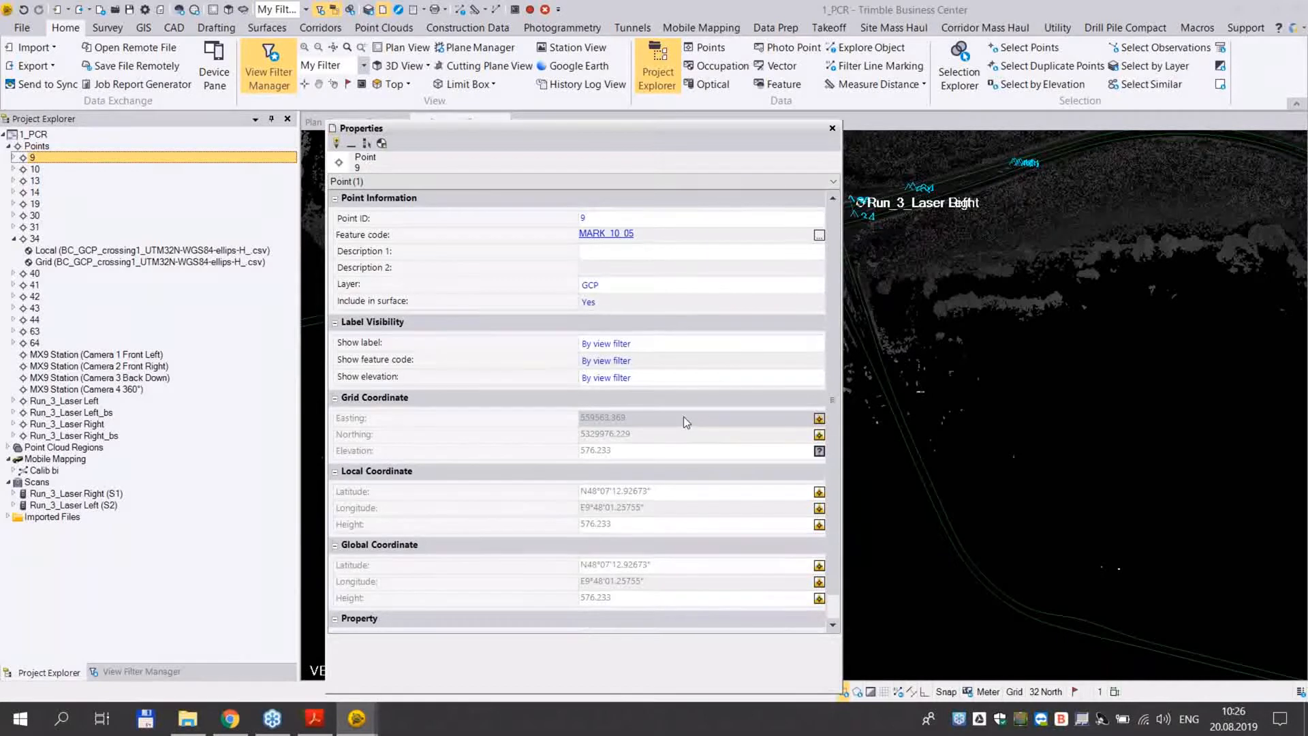
pyautogui.click(833, 130)
pyautogui.scroll(3, 646, 253)
pyautogui.scroll(3, 646, 254)
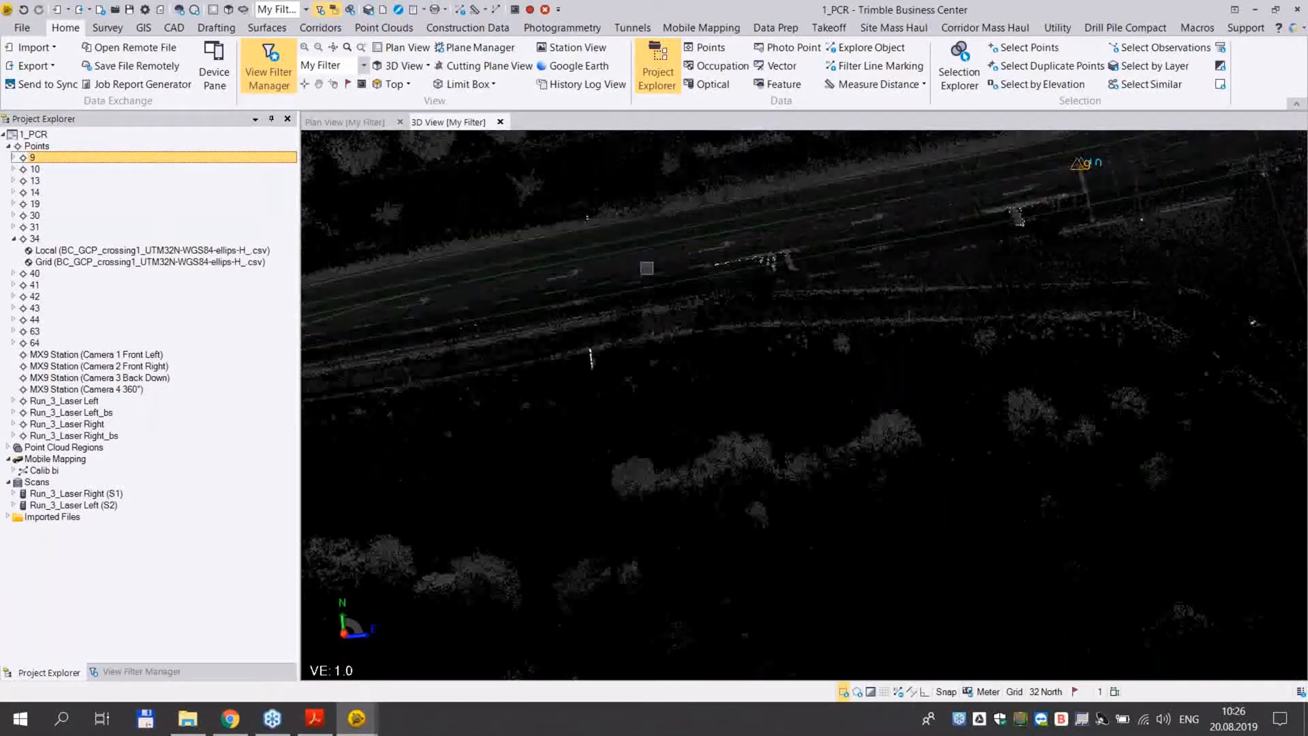
pyautogui.scroll(-4, 893, 324)
pyautogui.moveTo(942, 319); pyautogui.dragTo(727, 321, button='middle')
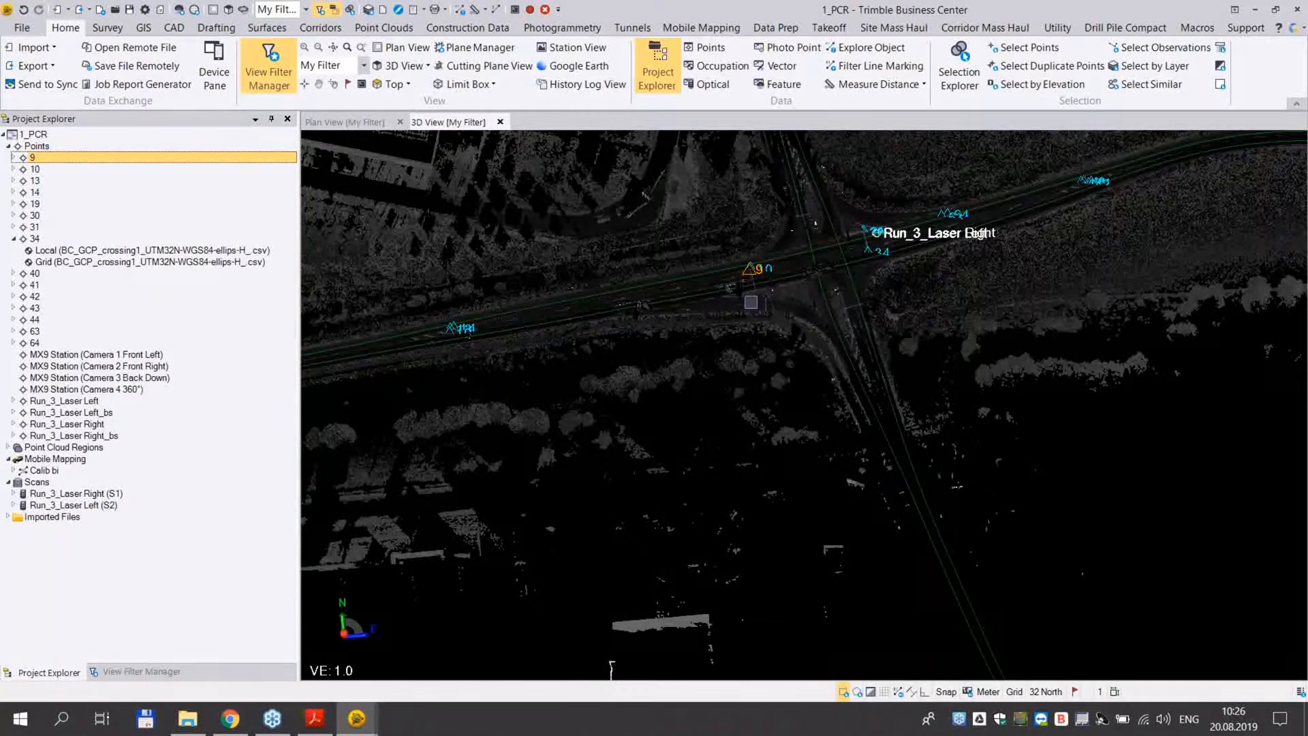
# Start registering Run_3 from the mobile mapping runs in the project tree
pyautogui.click(713, 27)
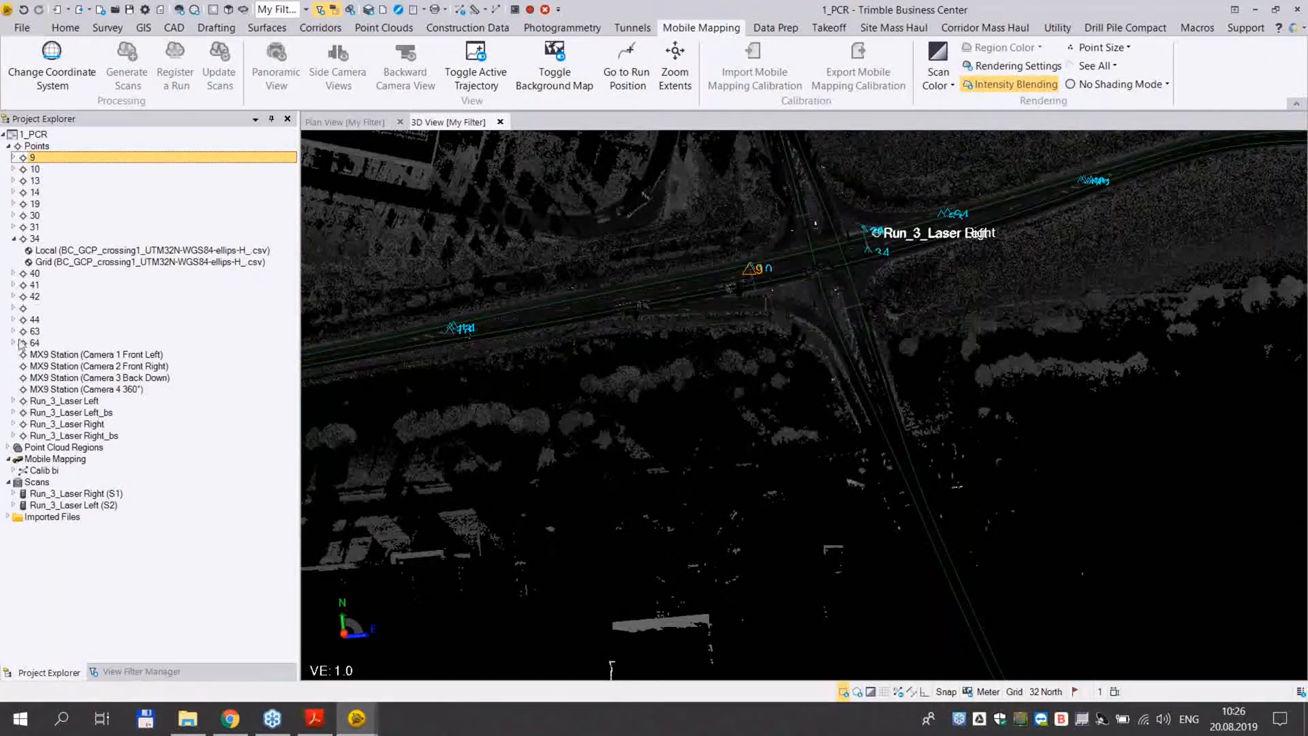
pyautogui.click(8, 447)
pyautogui.click(8, 470)
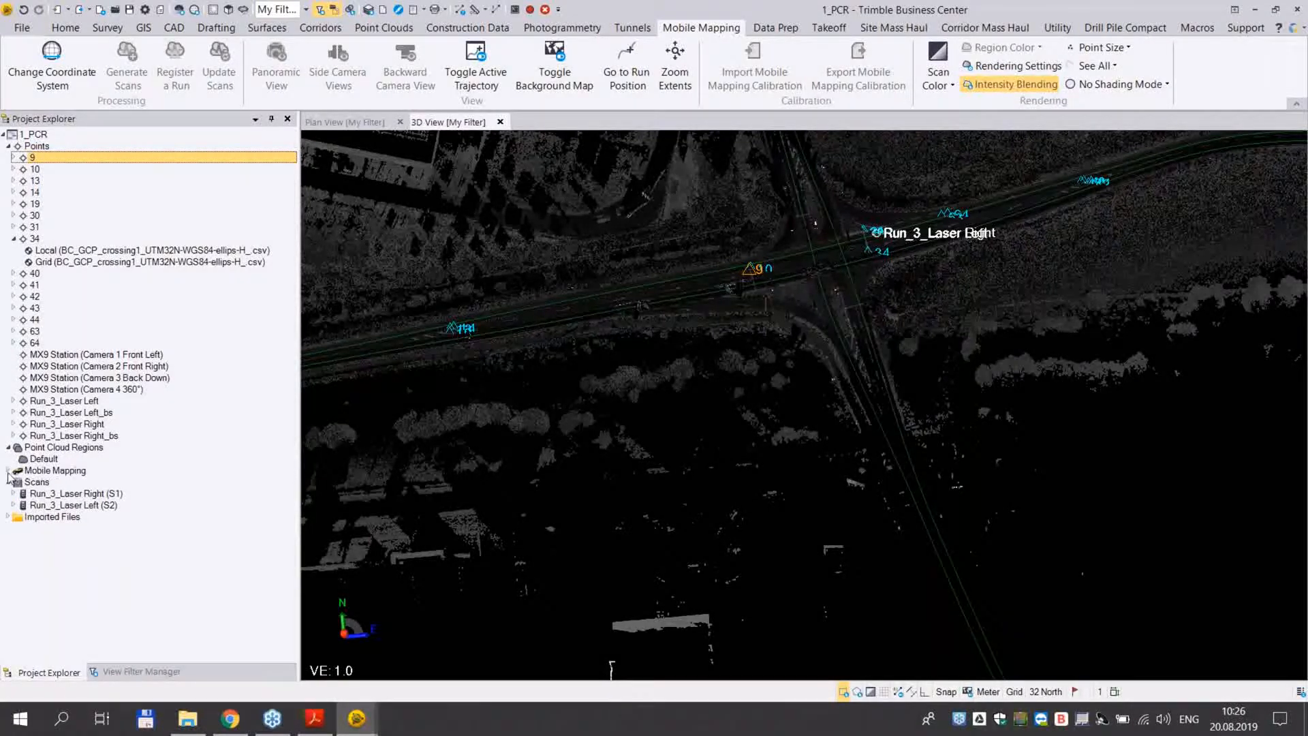
pyautogui.click(9, 470)
pyautogui.click(13, 482)
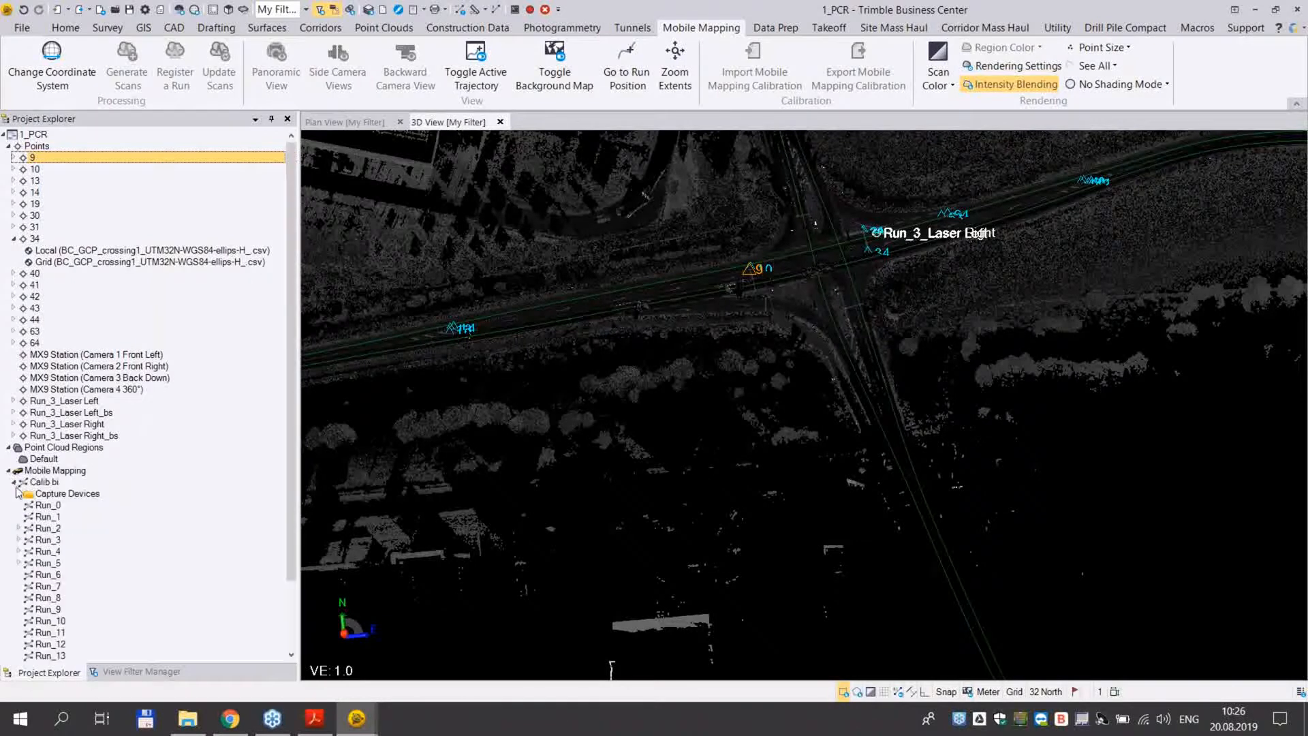
pyautogui.click(47, 540)
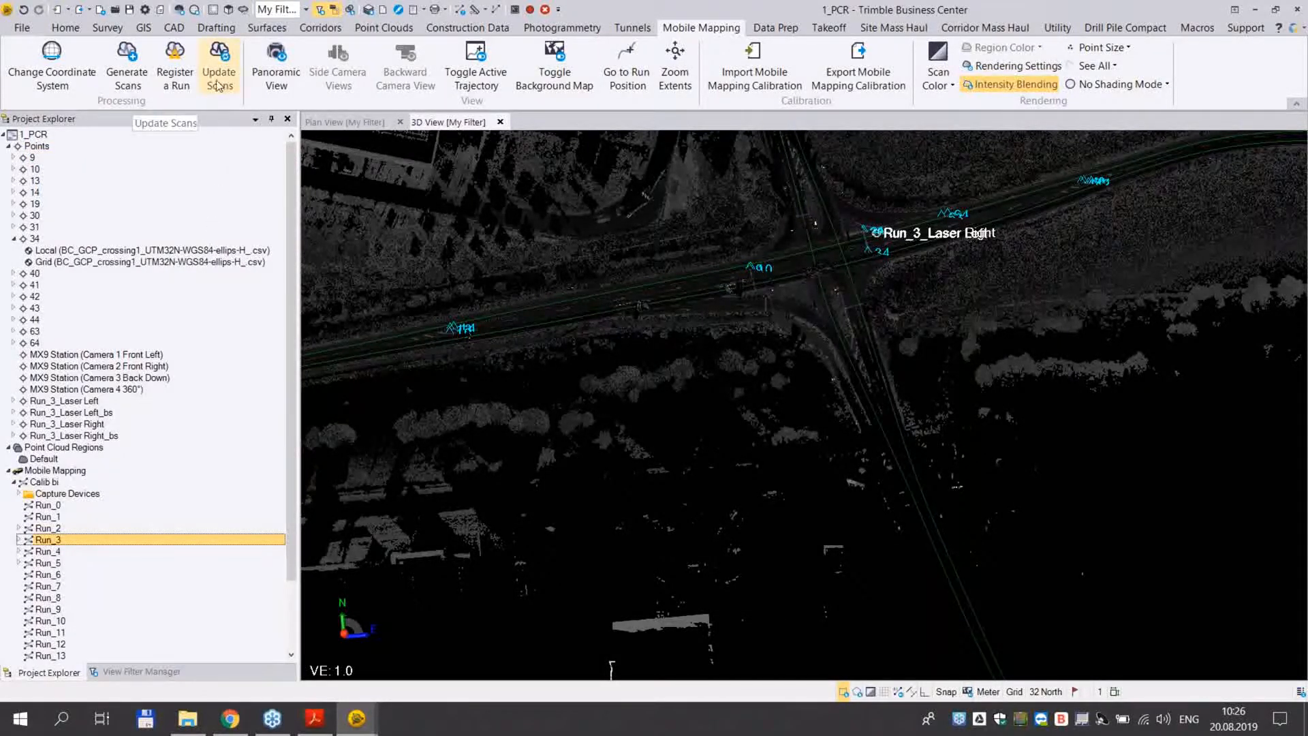
pyautogui.rightClick(58, 542)
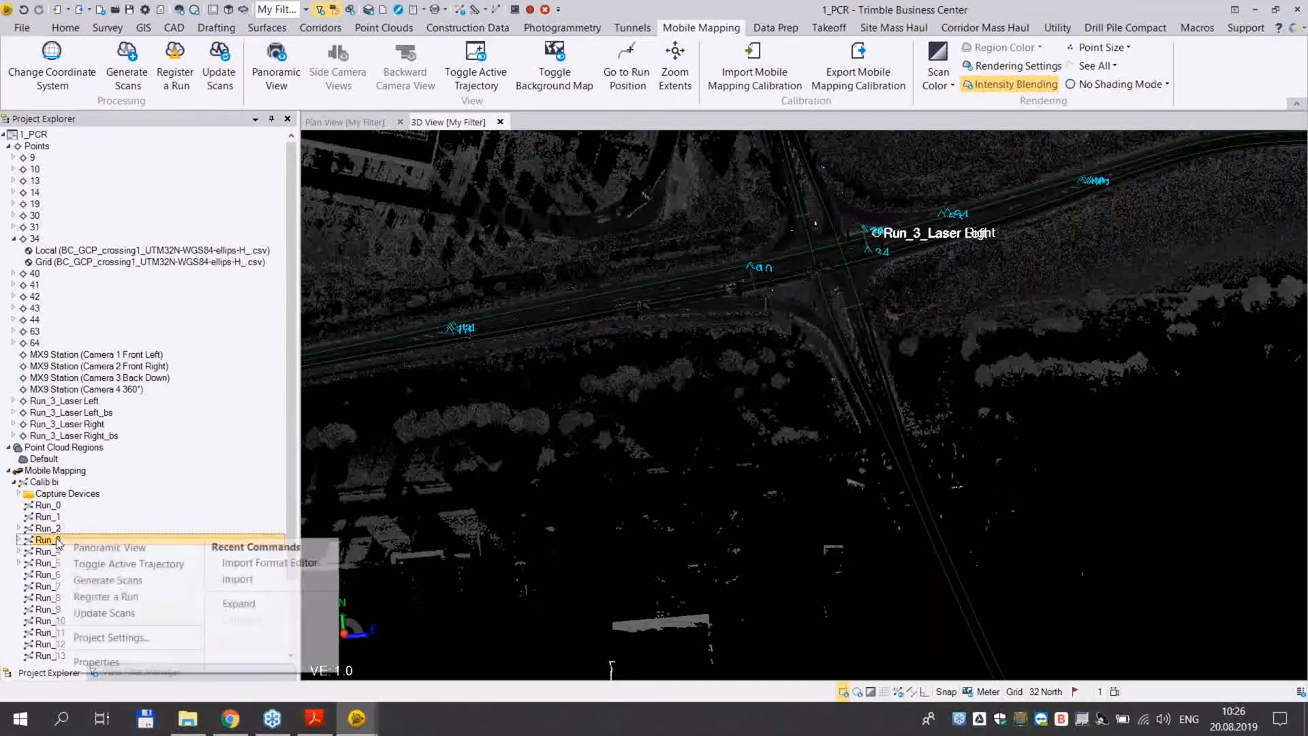
pyautogui.click(102, 597)
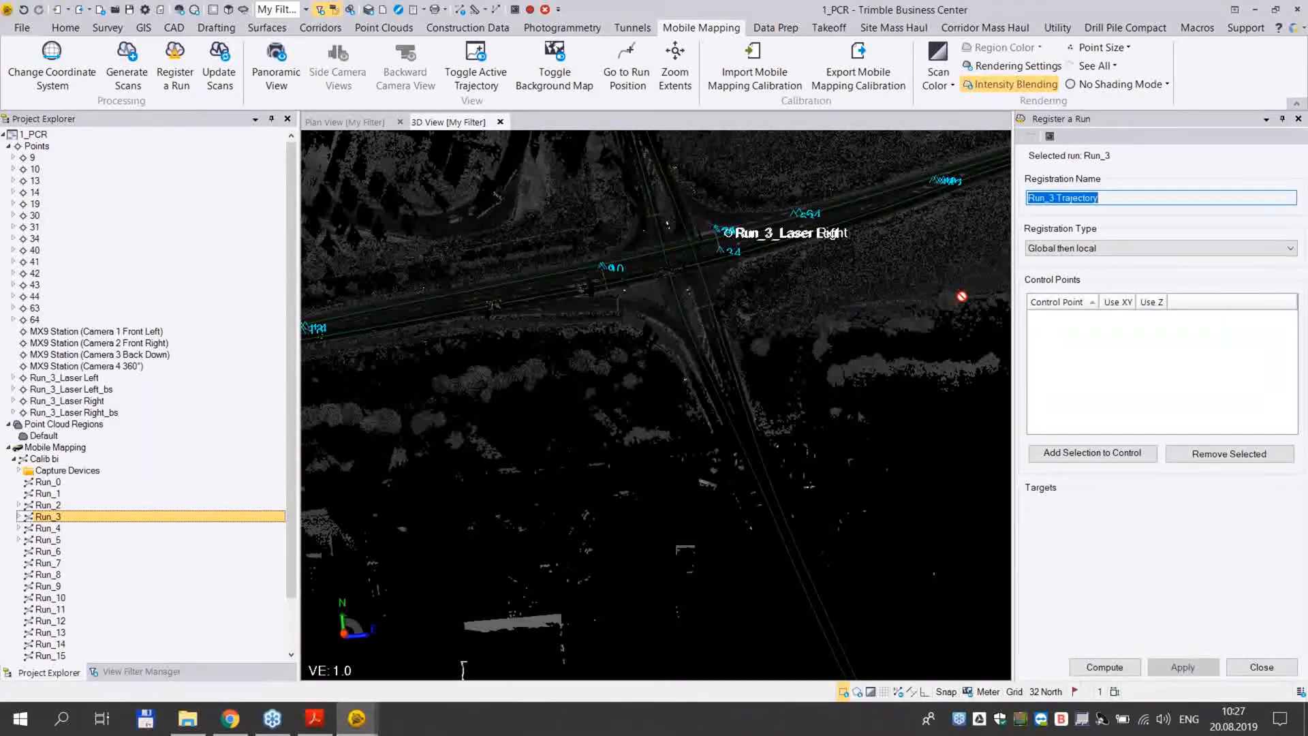
# Name the registration Run_3 Trajectory_reg
pyautogui.click(1137, 198)
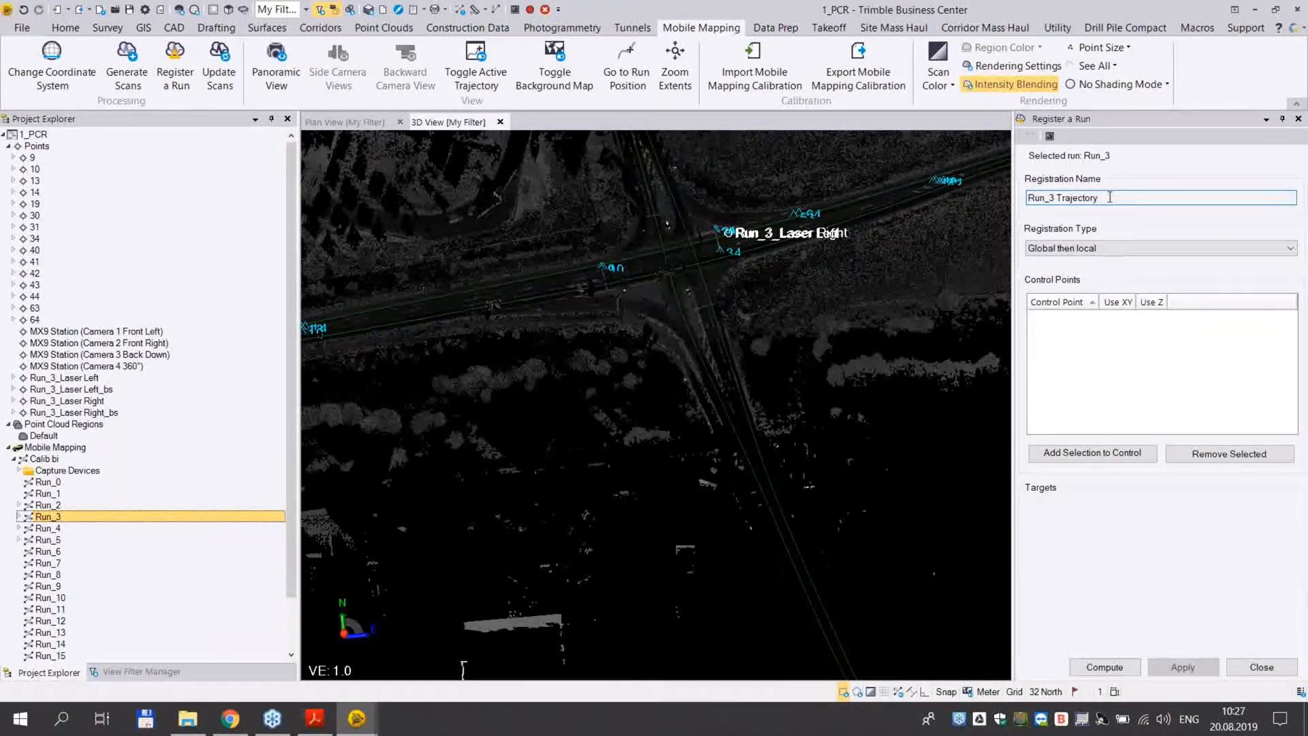
pyautogui.write('_REG')
pyautogui.press('BackSpace')
pyautogui.press('BackSpace')
pyautogui.press('BackSpace')
pyautogui.write('reg')
# Review the registration type options and switch to the presentation slides in the browser
pyautogui.click(1033, 250)
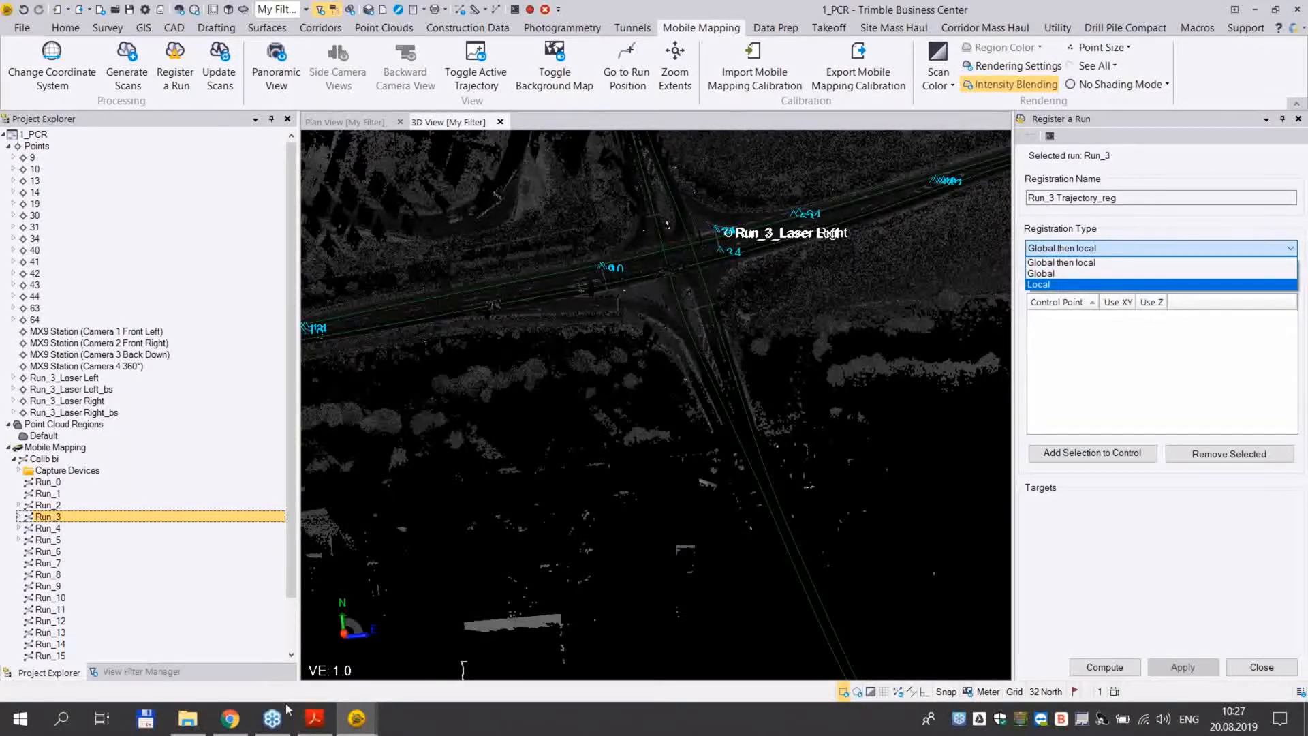
pyautogui.click(229, 719)
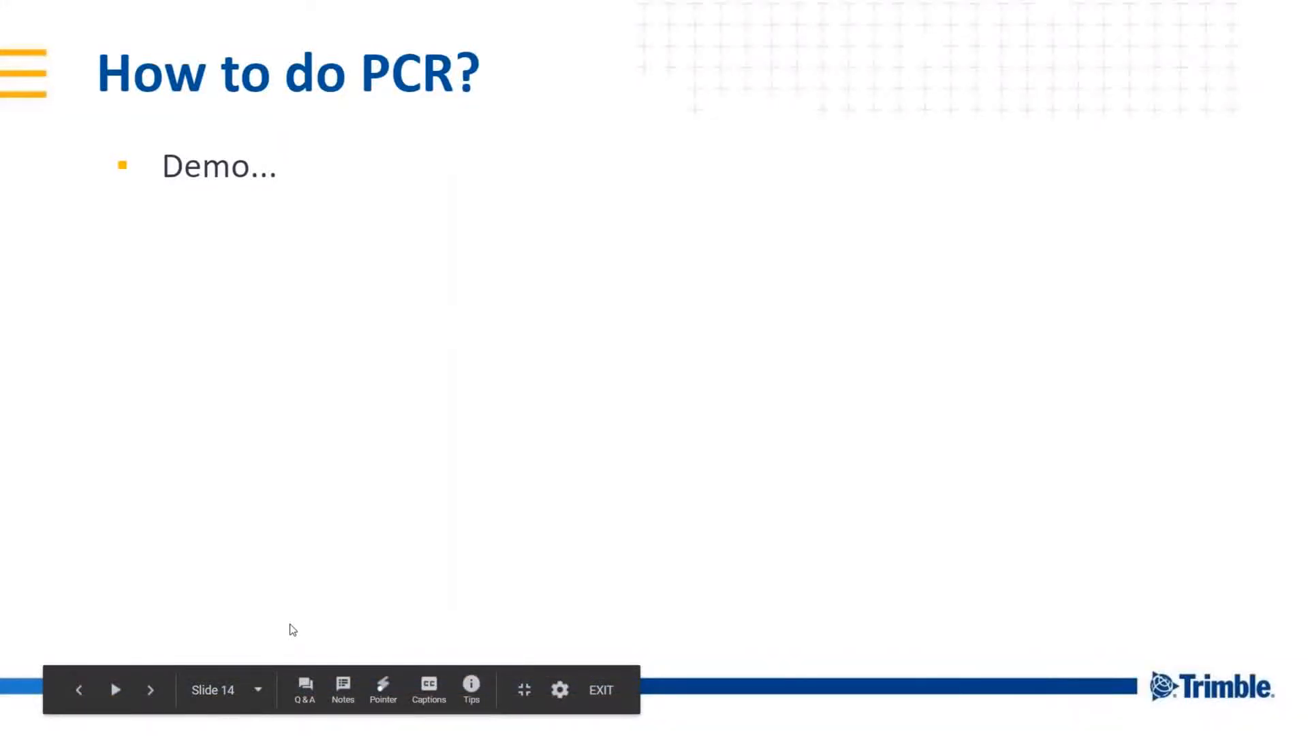
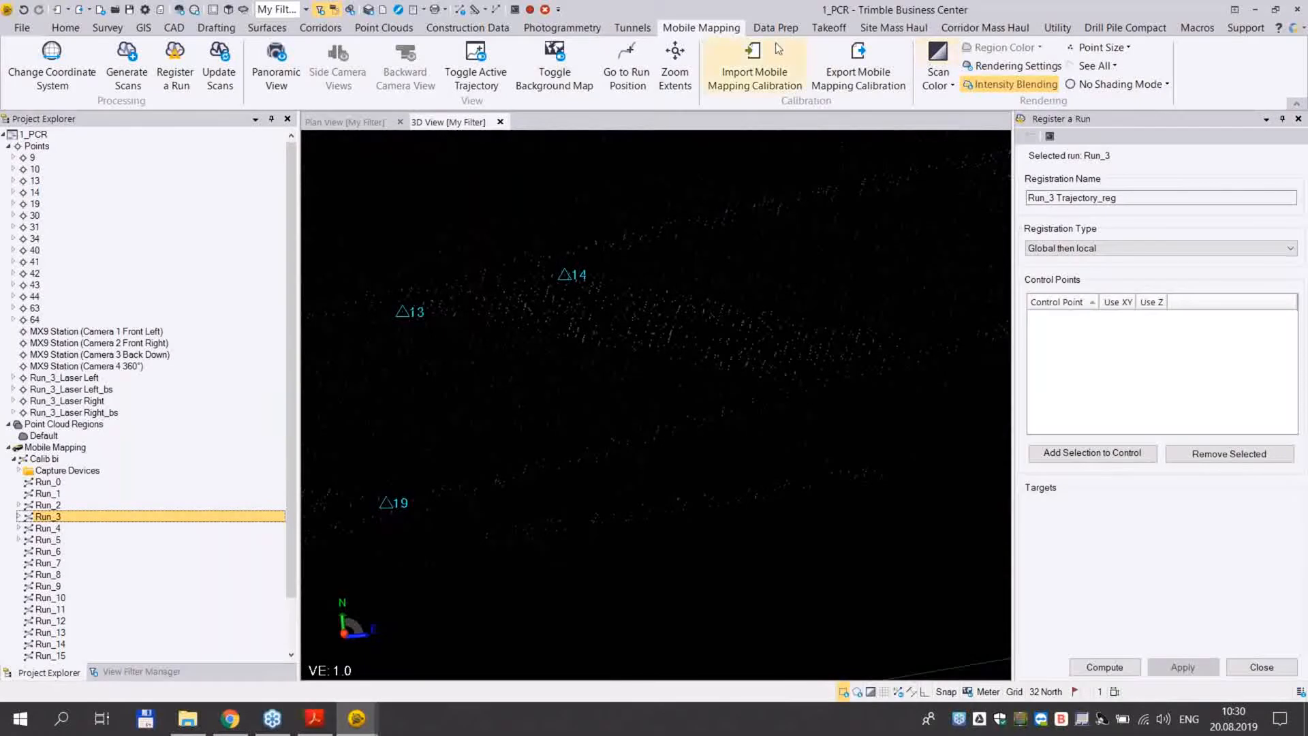
# Adjust the rendered point size of the cloud and add control point 14 to the selection
pyautogui.click(1101, 49)
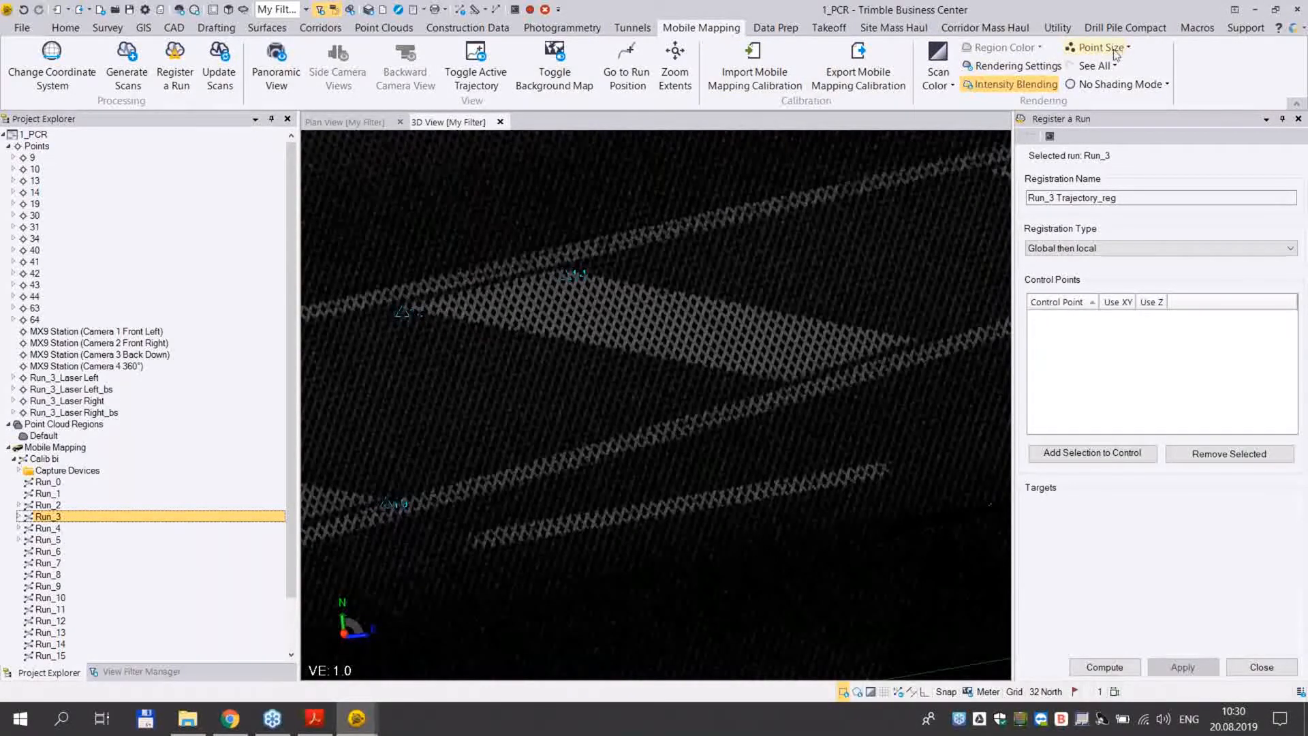
pyautogui.scroll(-3, 695, 317)
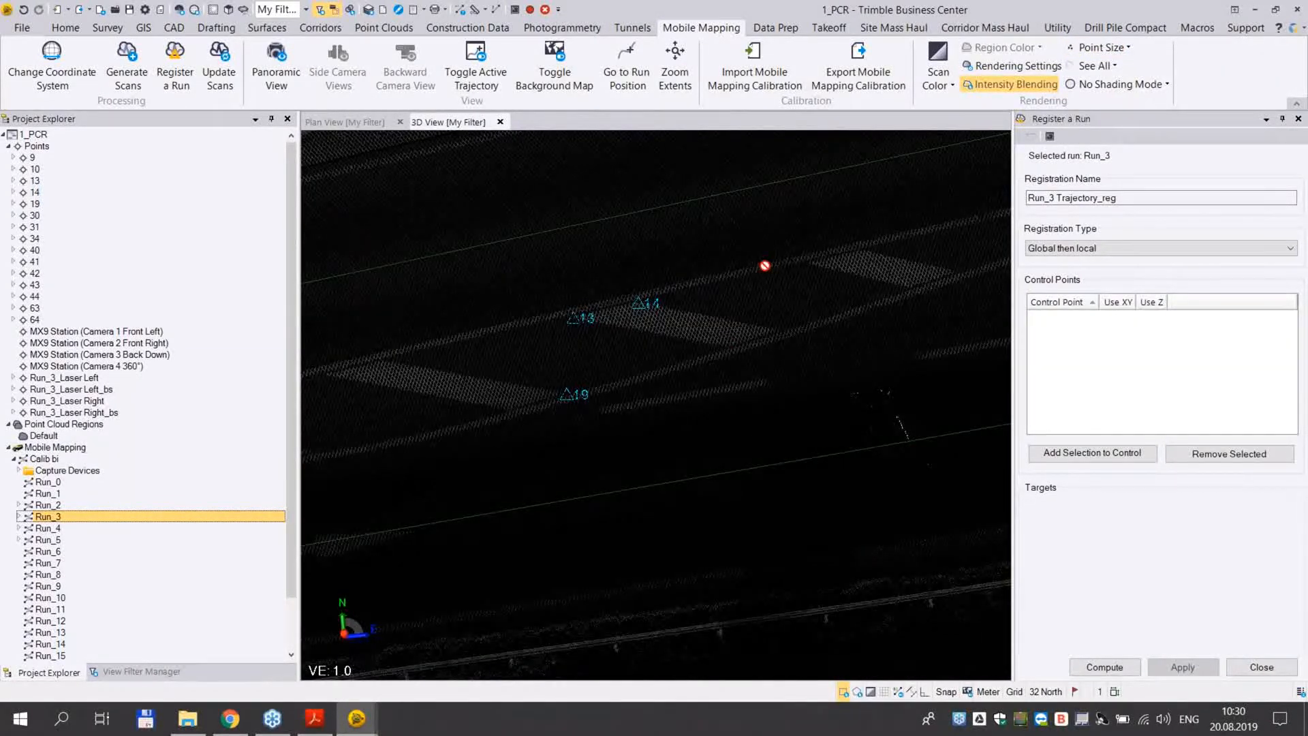
pyautogui.keyDown('ctrl'); pyautogui.click(37, 194); pyautogui.keyUp('ctrl')
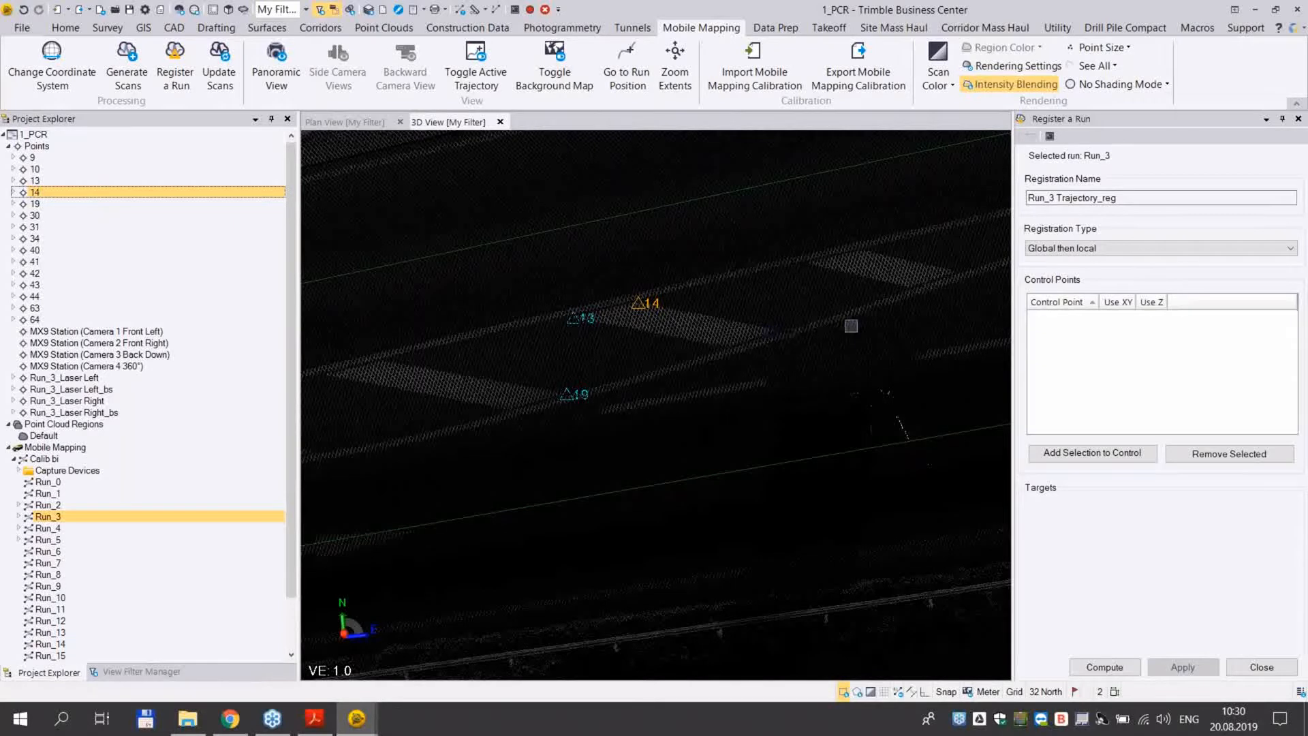
# Locate the road marking corner with control points 9 and 10 and add point 10 to the selection
pyautogui.scroll(-3, 845, 321)
pyautogui.moveTo(845, 320); pyautogui.dragTo(162, 387, button='middle')
pyautogui.scroll(-5, 660, 293)
pyautogui.moveTo(661, 292); pyautogui.dragTo(465, 273, button='middle')
pyautogui.scroll(4, 753, 312)
pyautogui.moveTo(753, 311); pyautogui.dragTo(401, 502, button='middle')
pyautogui.scroll(2, 602, 346)
pyautogui.scroll(3, 602, 346)
pyautogui.moveTo(590, 362); pyautogui.dragTo(700, 404, button='middle')
pyautogui.scroll(4, 708, 389)
pyautogui.scroll(-2, 709, 389)
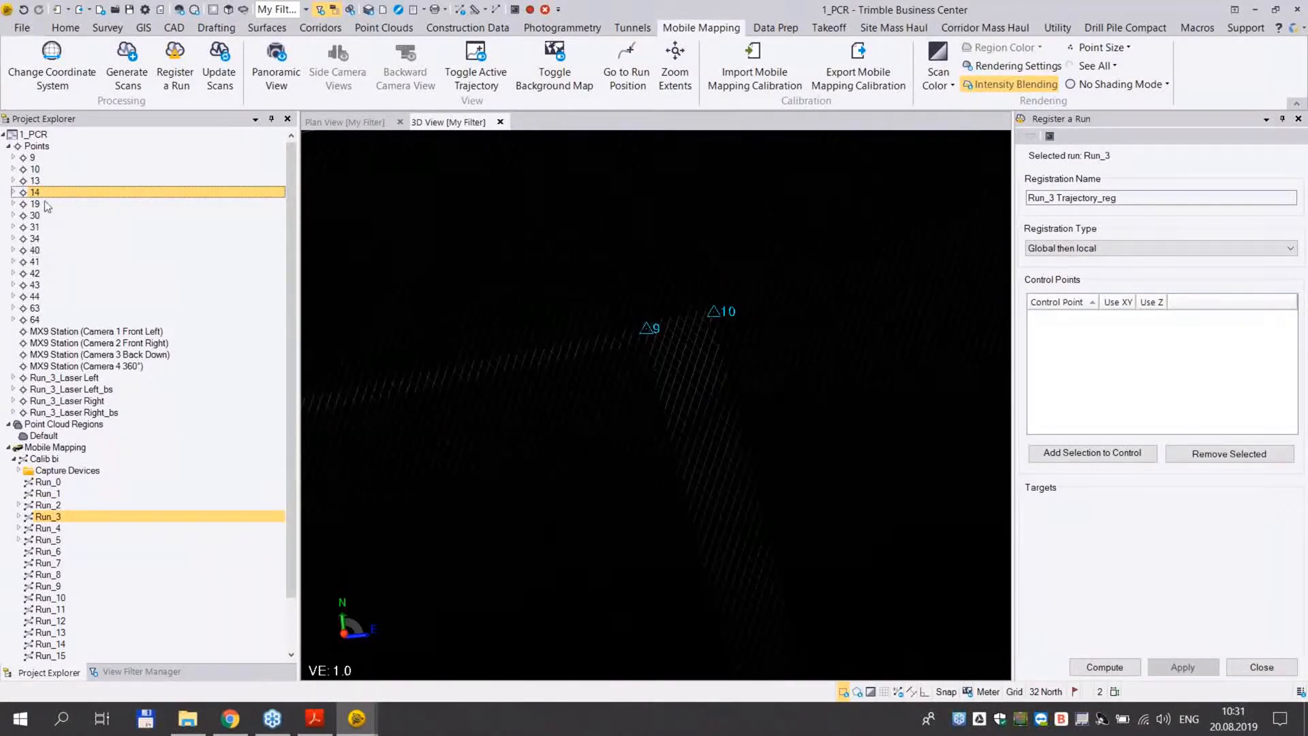
pyautogui.keyDown('ctrl'); pyautogui.click(34, 170); pyautogui.keyUp('ctrl')
# Add control point 34, on the stop line near the crossing, to the selection
pyautogui.moveTo(680, 317); pyautogui.dragTo(432, 391, button='middle')
pyautogui.moveTo(652, 368); pyautogui.dragTo(266, 466, button='middle')
pyautogui.scroll(5, 587, 398)
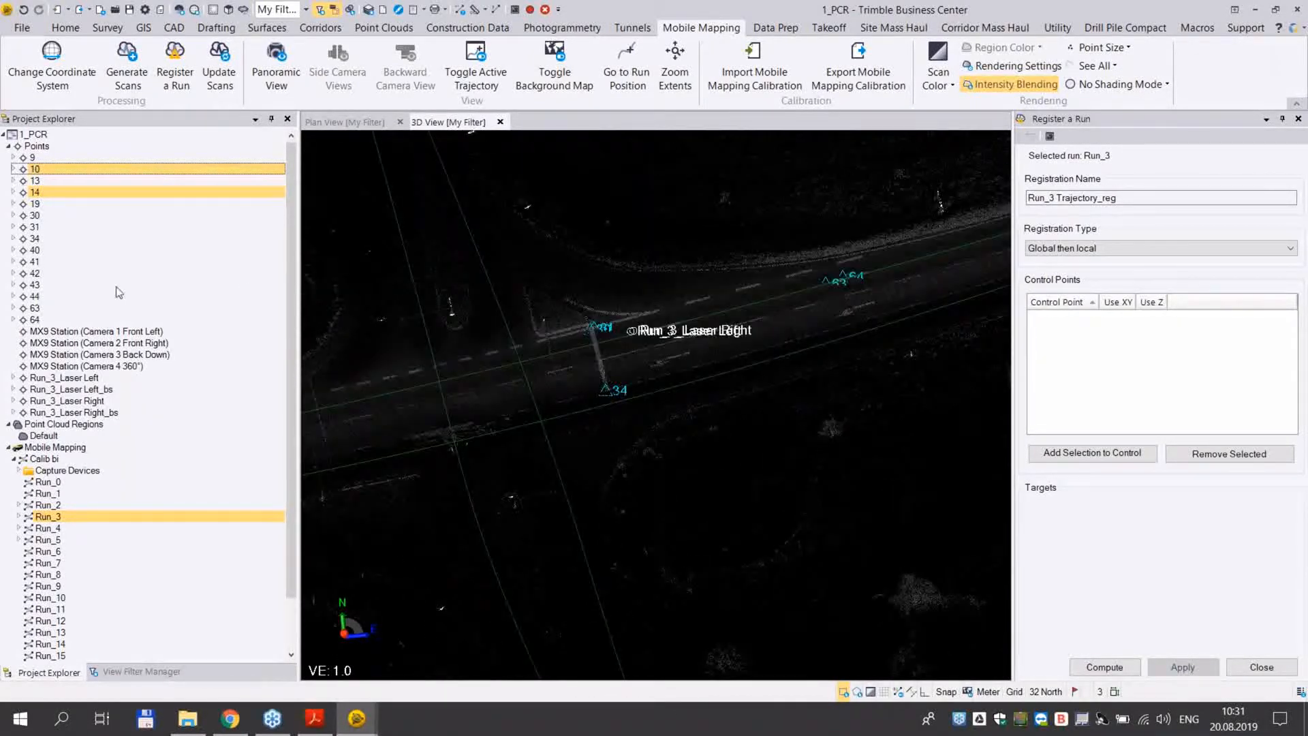
pyautogui.keyDown('ctrl'); pyautogui.click(34, 238); pyautogui.keyUp('ctrl')
# Extend the selection with points 43 and 44 and add all selected points to the run's control points
pyautogui.moveTo(823, 397); pyautogui.dragTo(738, 316, button='middle')
pyautogui.scroll(-3, 743, 317)
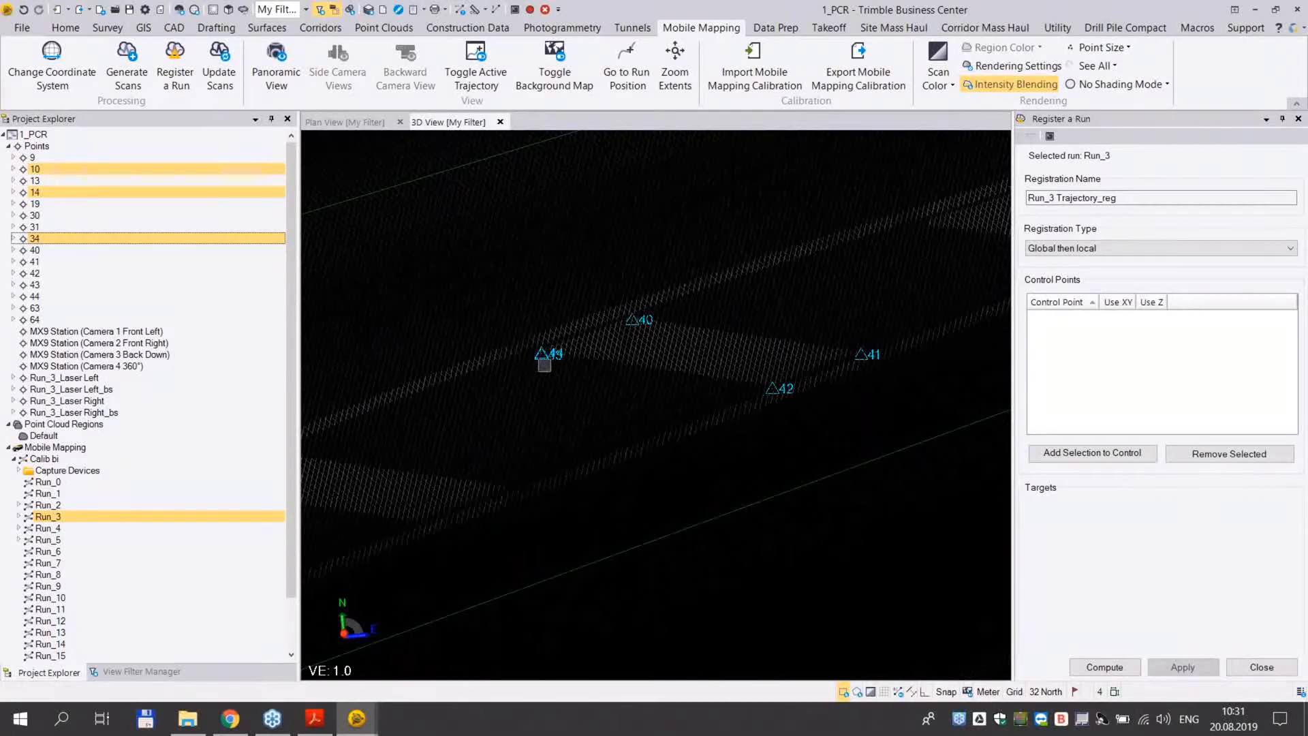
pyautogui.scroll(5, 544, 361)
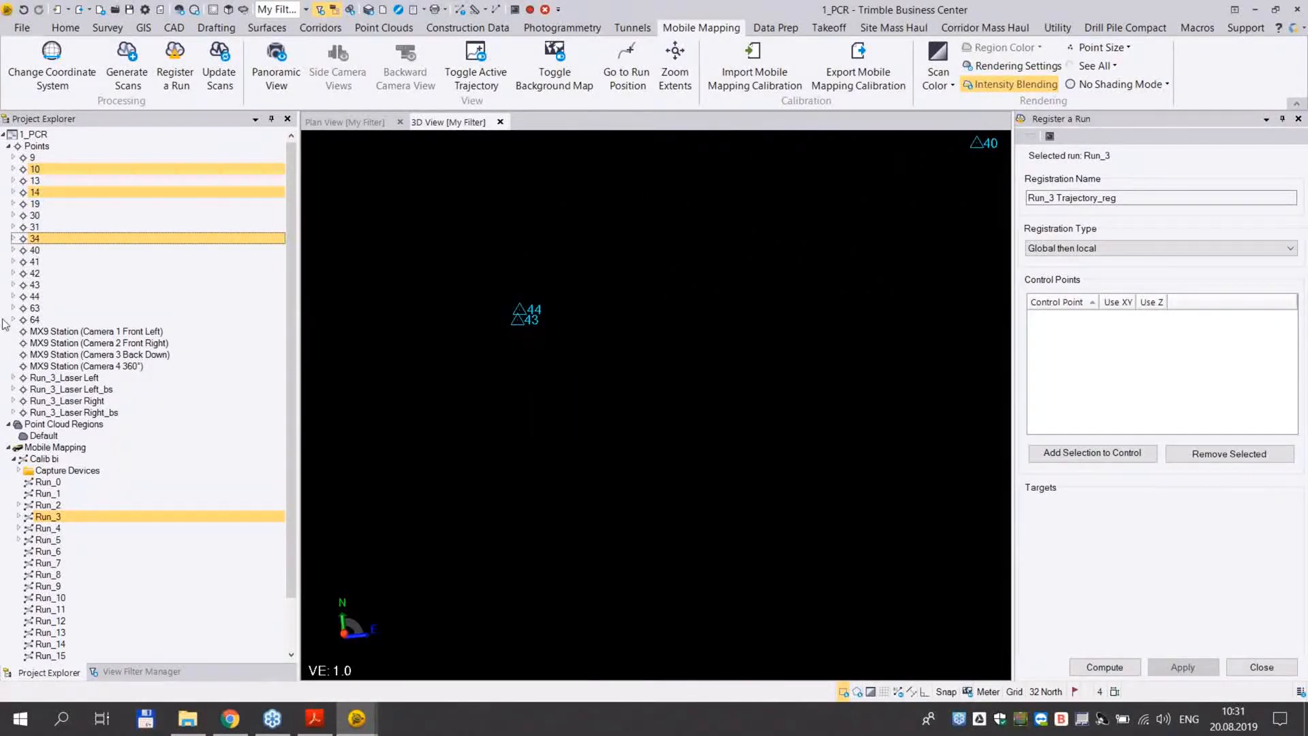
pyautogui.keyDown('ctrl'); pyautogui.click(35, 286); pyautogui.keyUp('ctrl')
pyautogui.keyDown('ctrl'); pyautogui.click(35, 298); pyautogui.keyUp('ctrl')
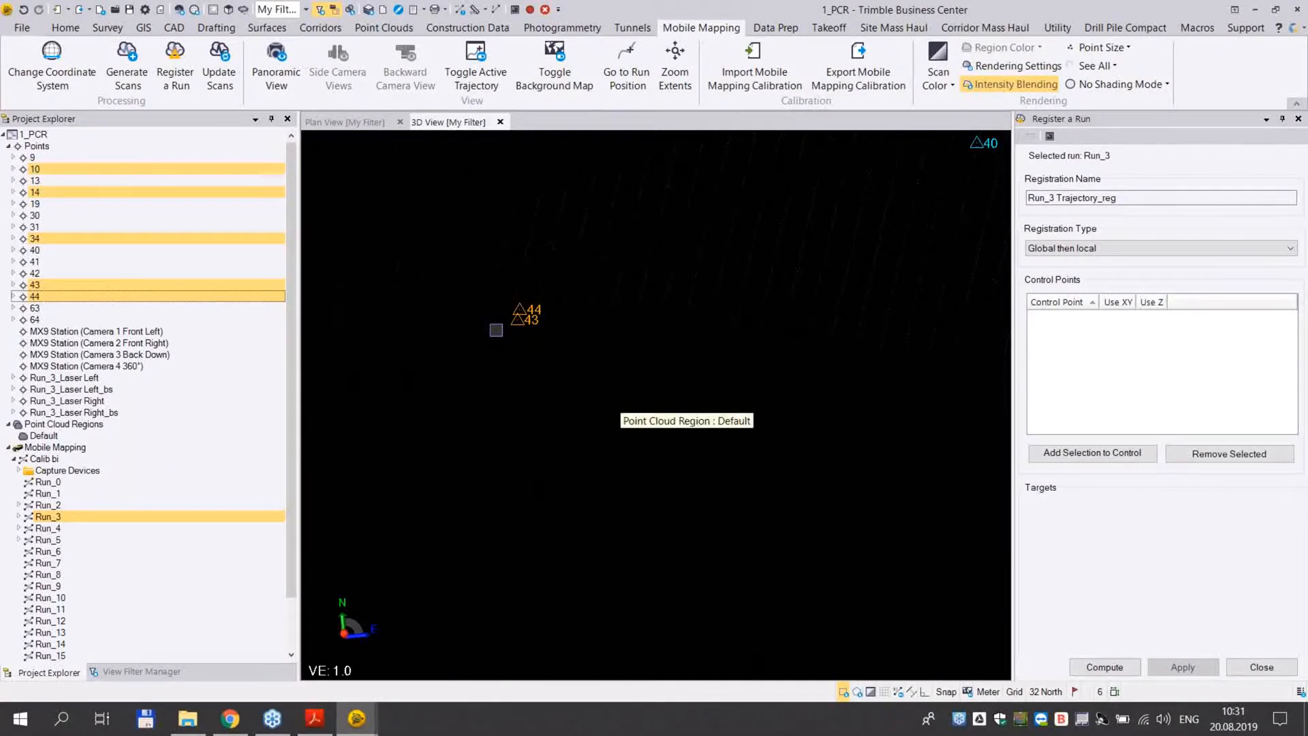
pyautogui.click(1126, 458)
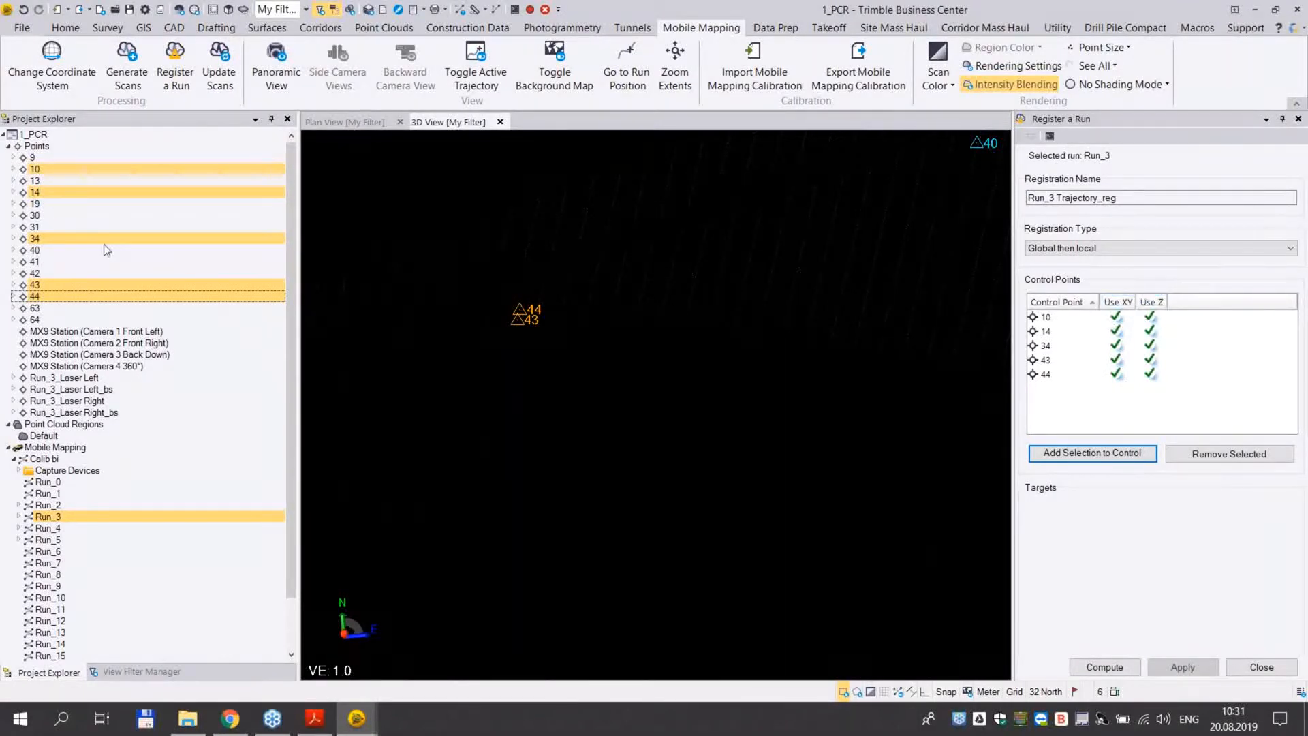
# Open the properties of point 10's local coordinate and set its height to Survey Quality
pyautogui.click(15, 172)
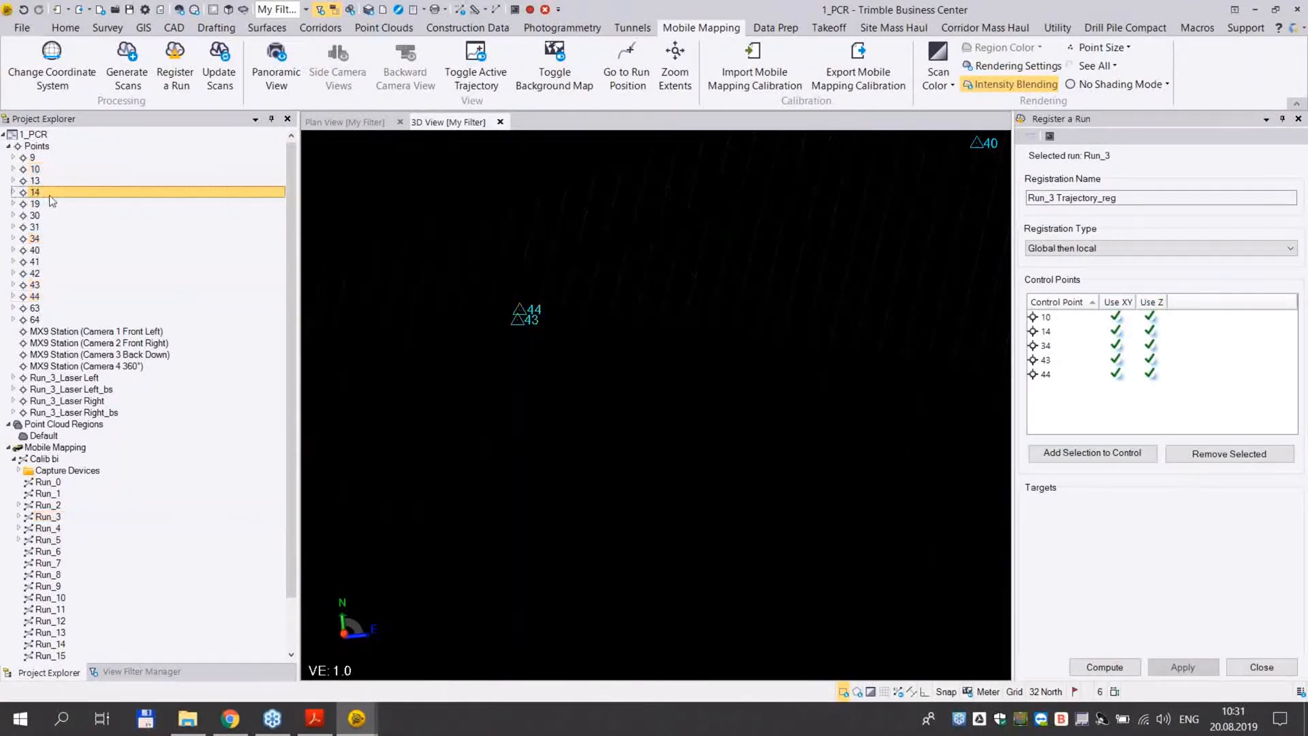
pyautogui.click(13, 169)
pyautogui.click(41, 181)
pyautogui.rightClick(45, 182)
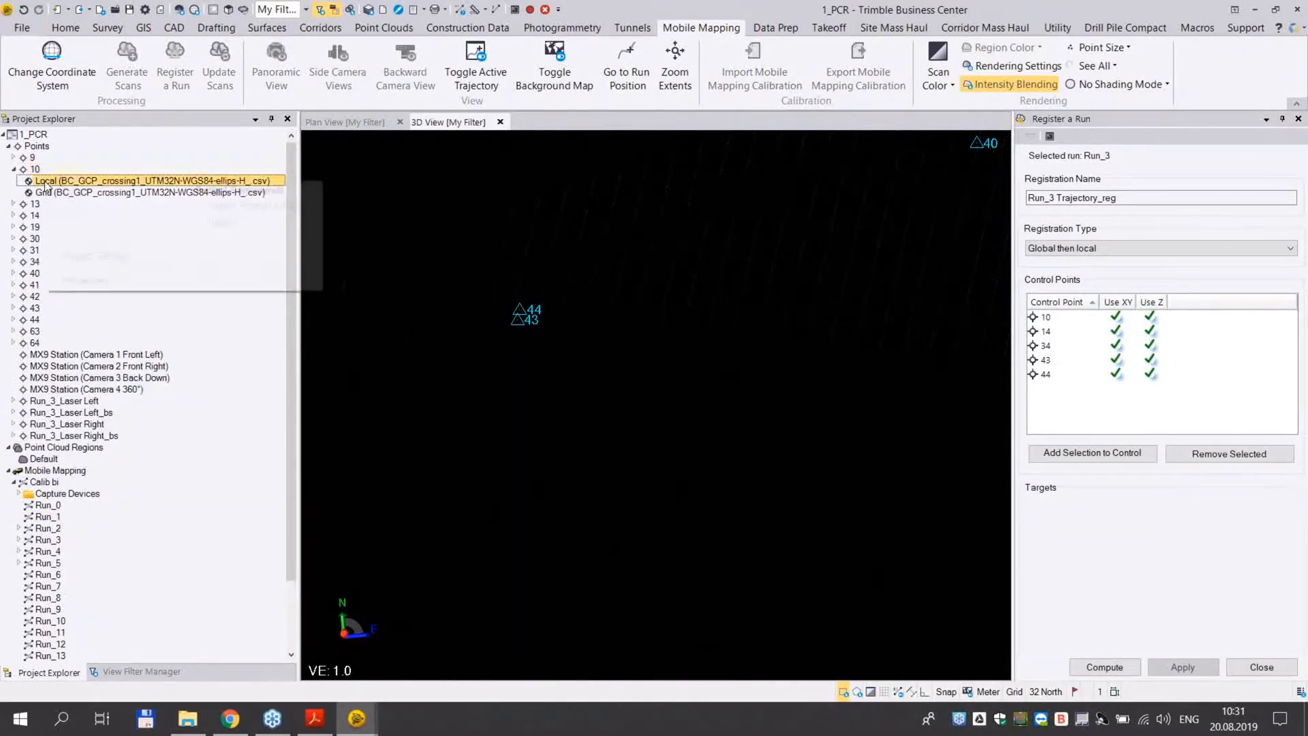
pyautogui.click(71, 280)
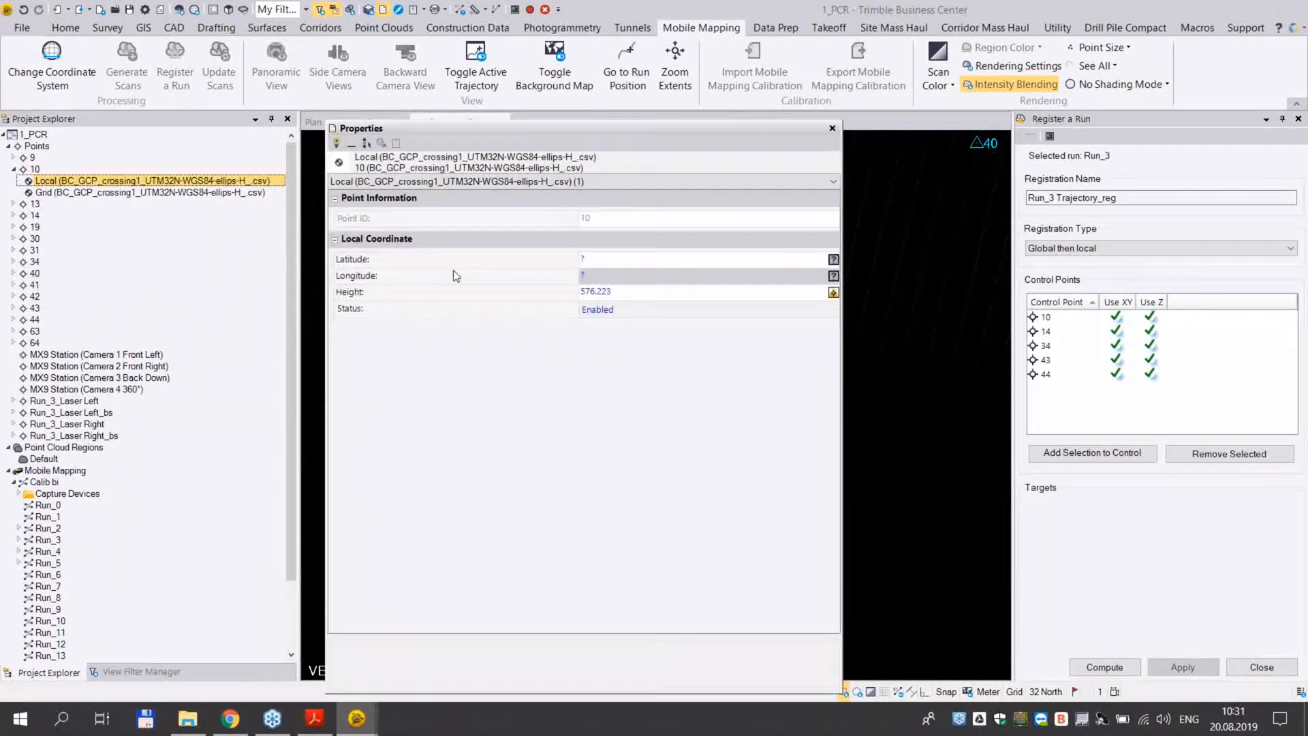
pyautogui.click(833, 294)
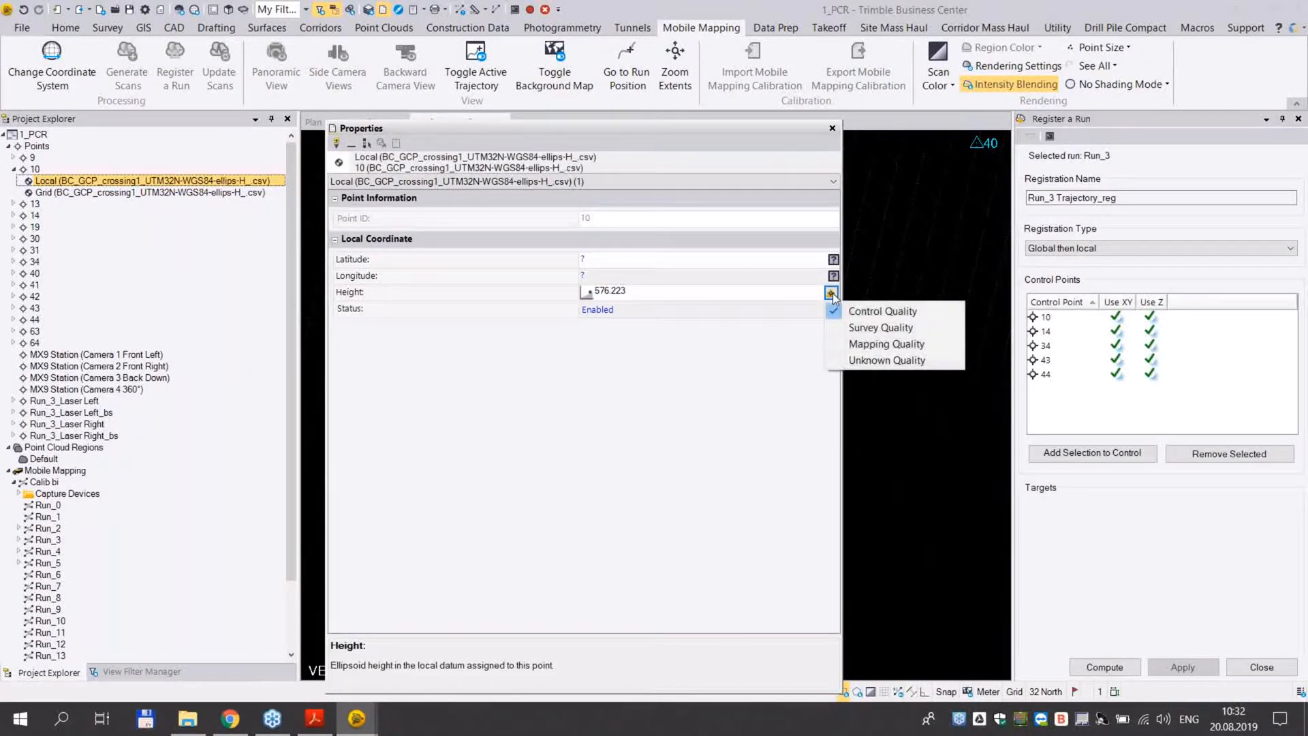
pyautogui.click(841, 330)
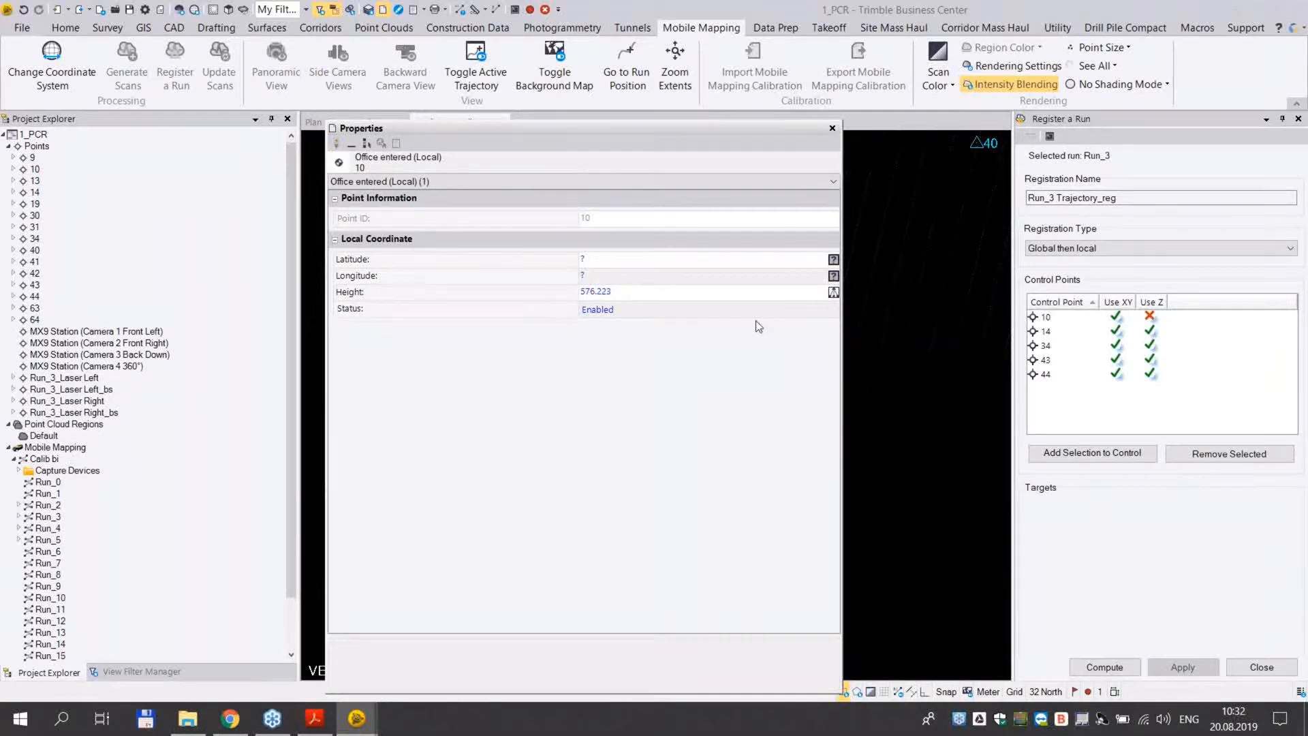
# Set the height of point 10 back to Control Quality and close its properties
pyautogui.click(833, 293)
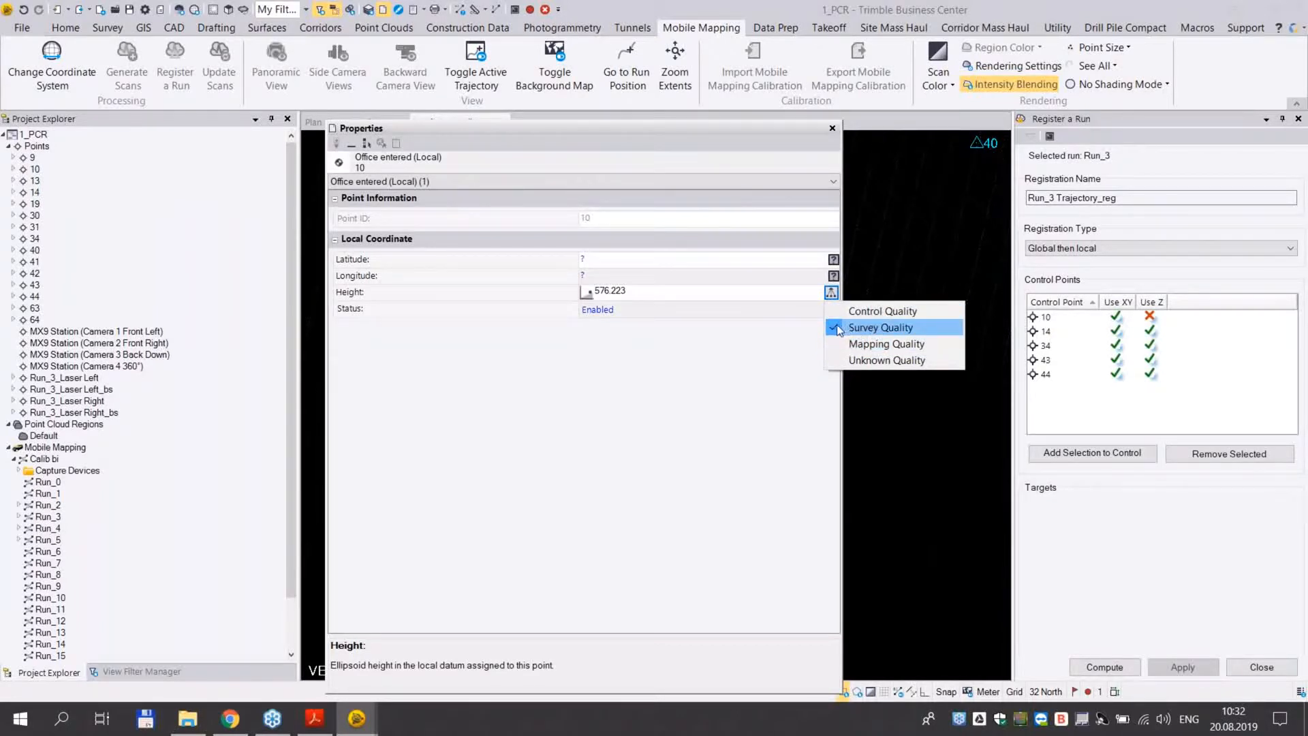
pyautogui.click(857, 328)
pyautogui.click(831, 293)
pyautogui.click(866, 307)
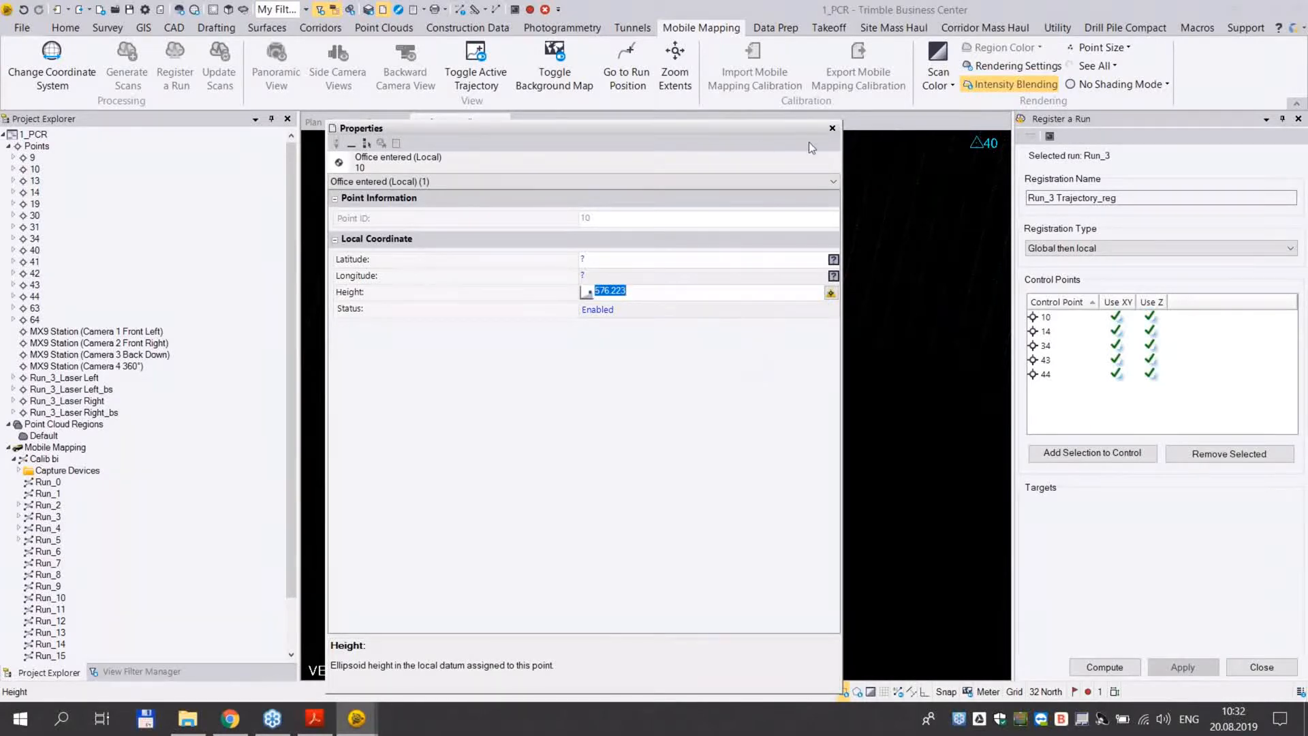
pyautogui.click(832, 129)
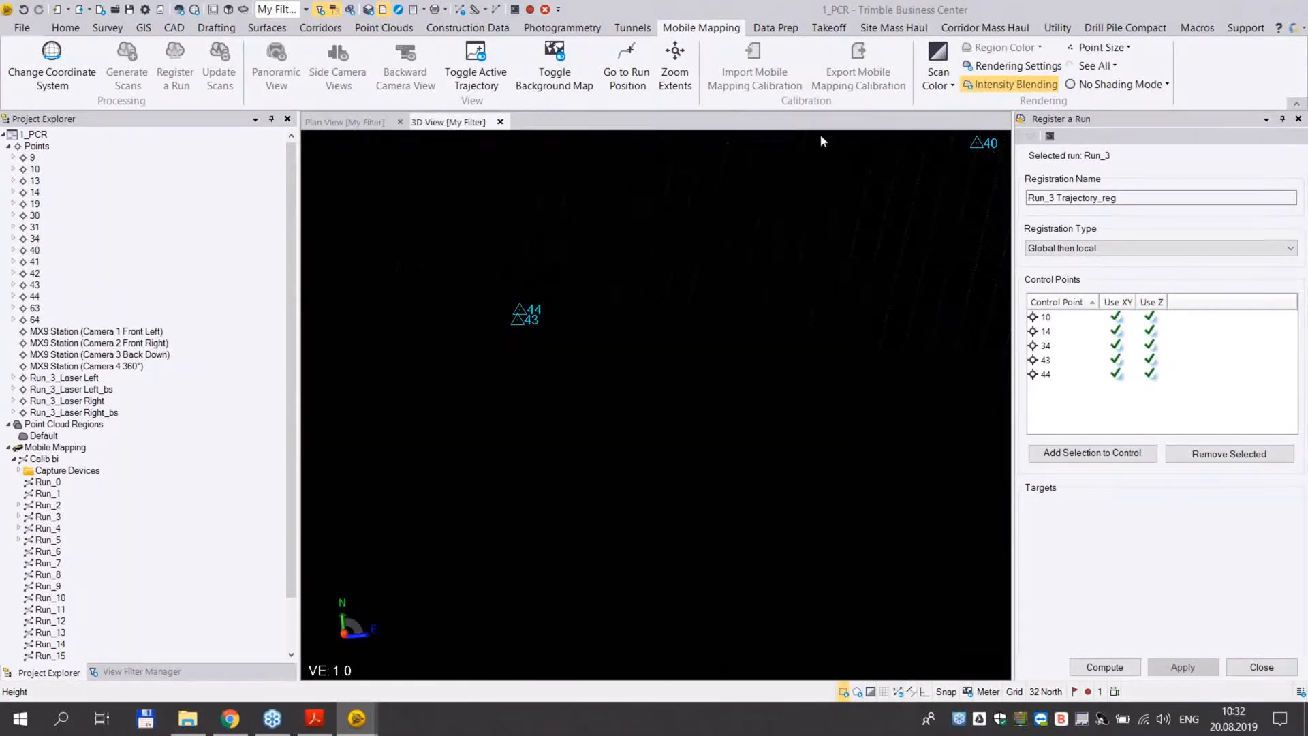
pyautogui.click(780, 420)
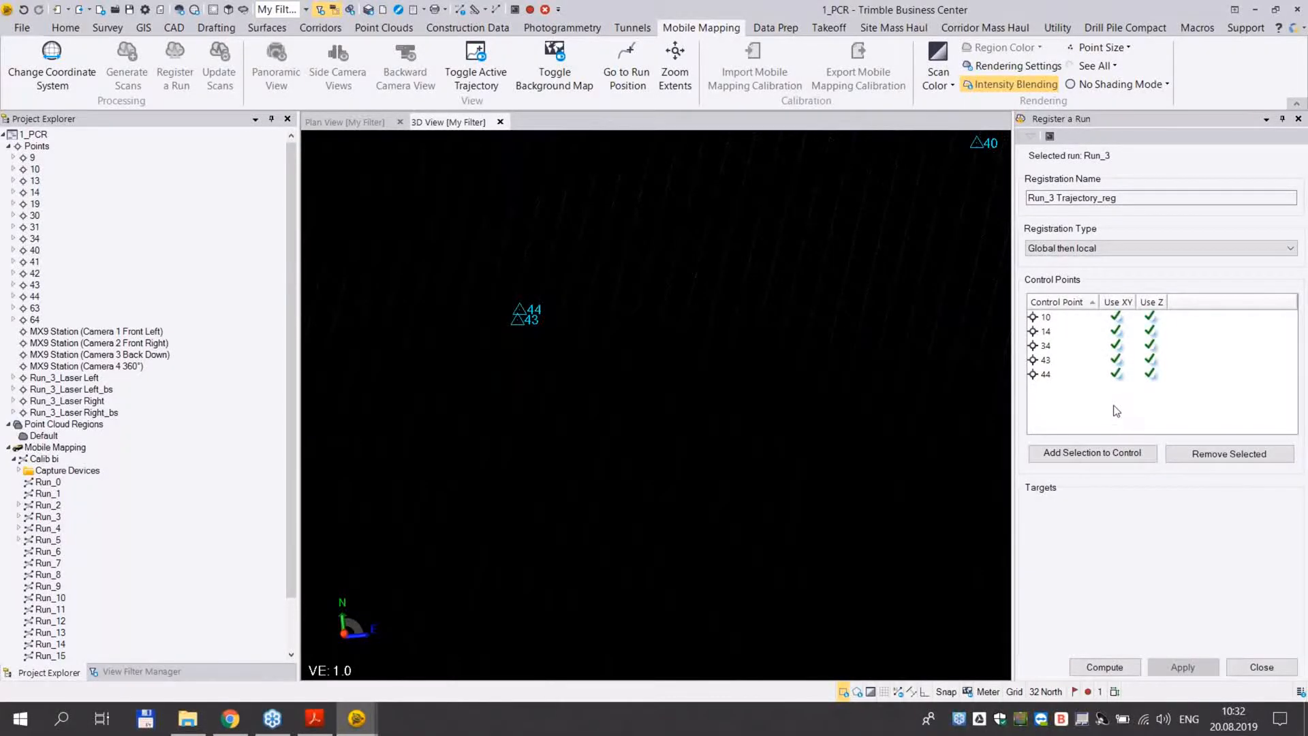
# Step through the registration's control points from 10 to 44 to view each one in the 3D view
pyautogui.click(1054, 318)
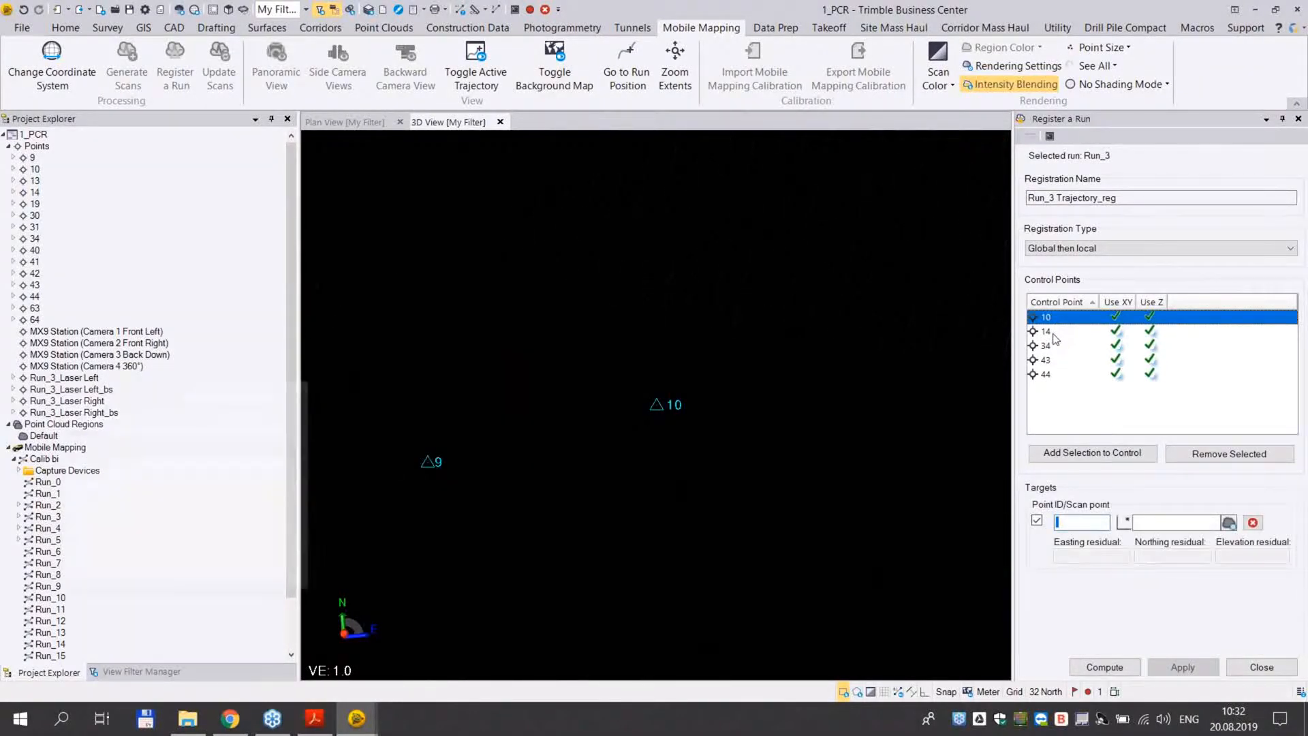
pyautogui.press('Down')
pyautogui.press('Down')
pyautogui.press('Down')
pyautogui.press('Down')
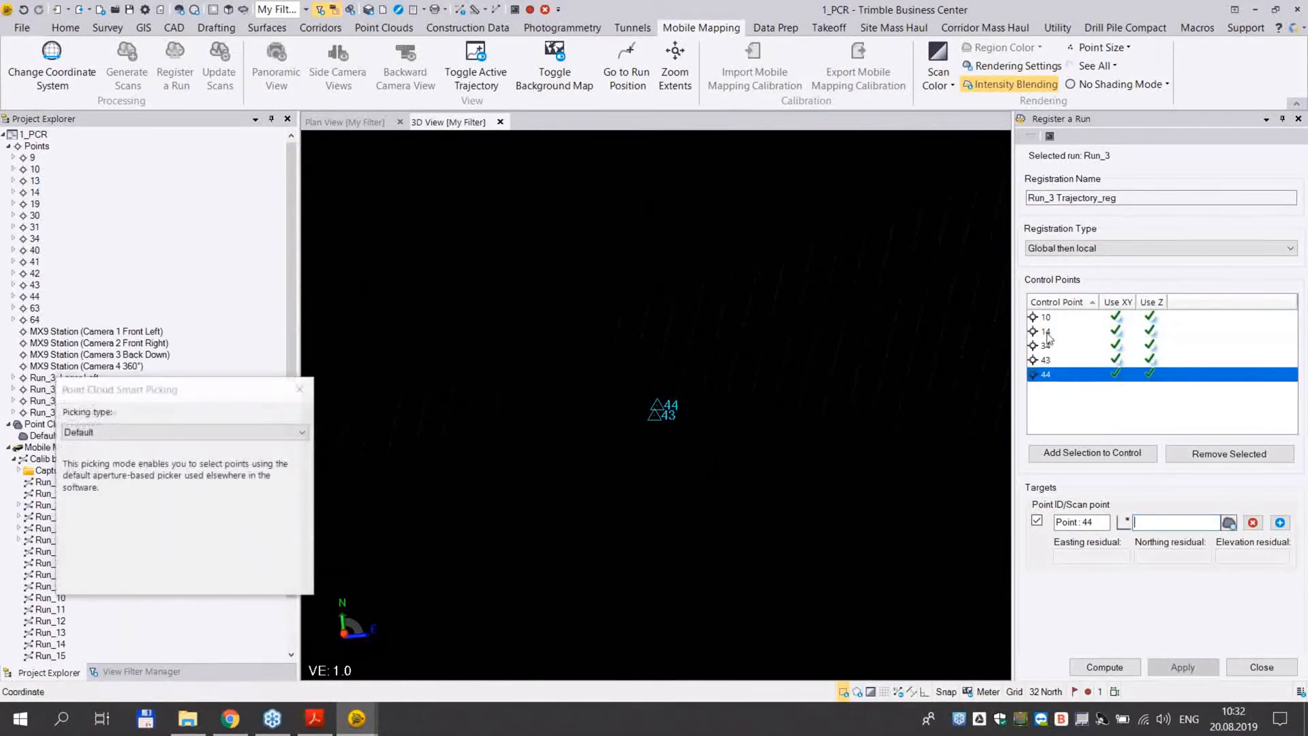
# Return to control point 10 and examine the point cloud around it in the 3D view
pyautogui.click(1049, 319)
pyautogui.scroll(-8, 678, 393)
pyautogui.moveTo(593, 482); pyautogui.dragTo(771, 300, button='middle')
pyautogui.moveTo(563, 286); pyautogui.dragTo(491, 348, button='middle')
pyautogui.scroll(-3, 856, 342)
pyautogui.moveTo(856, 341); pyautogui.dragTo(1001, 320, button='middle')
pyautogui.scroll(4, 722, 330)
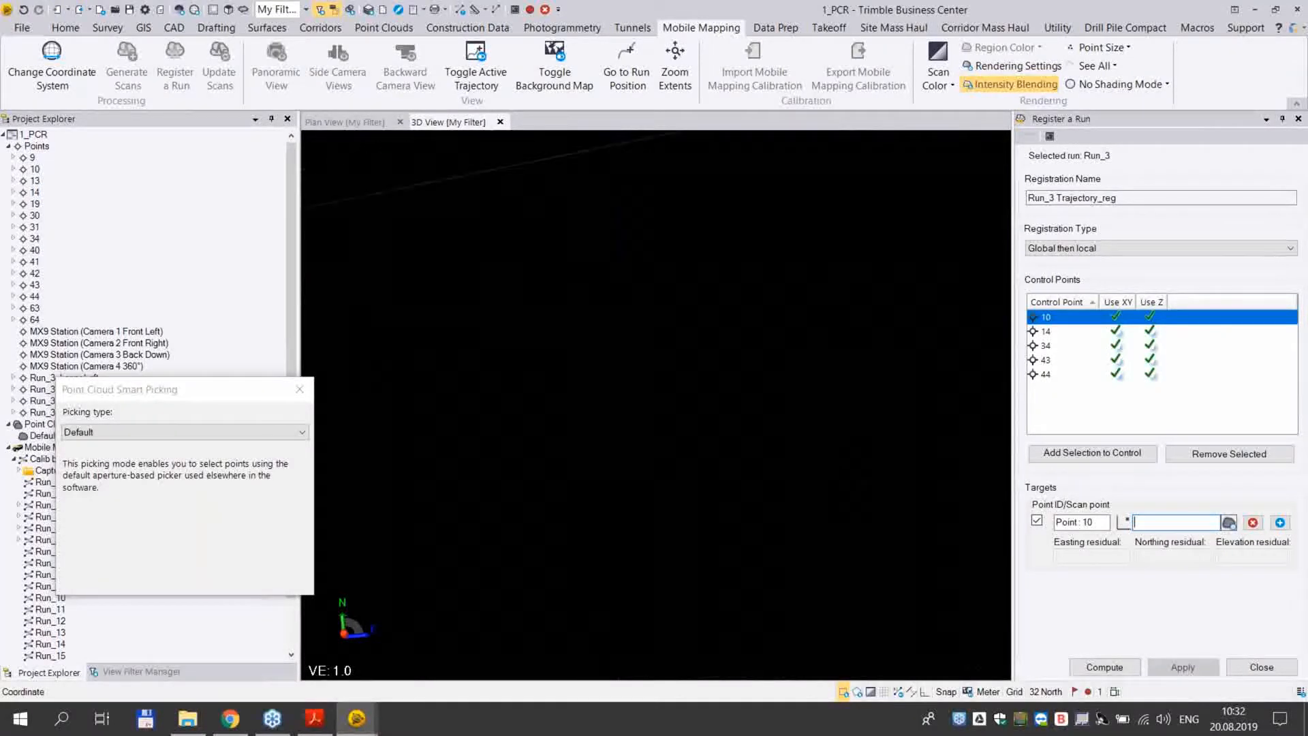
pyautogui.scroll(-5, 706, 295)
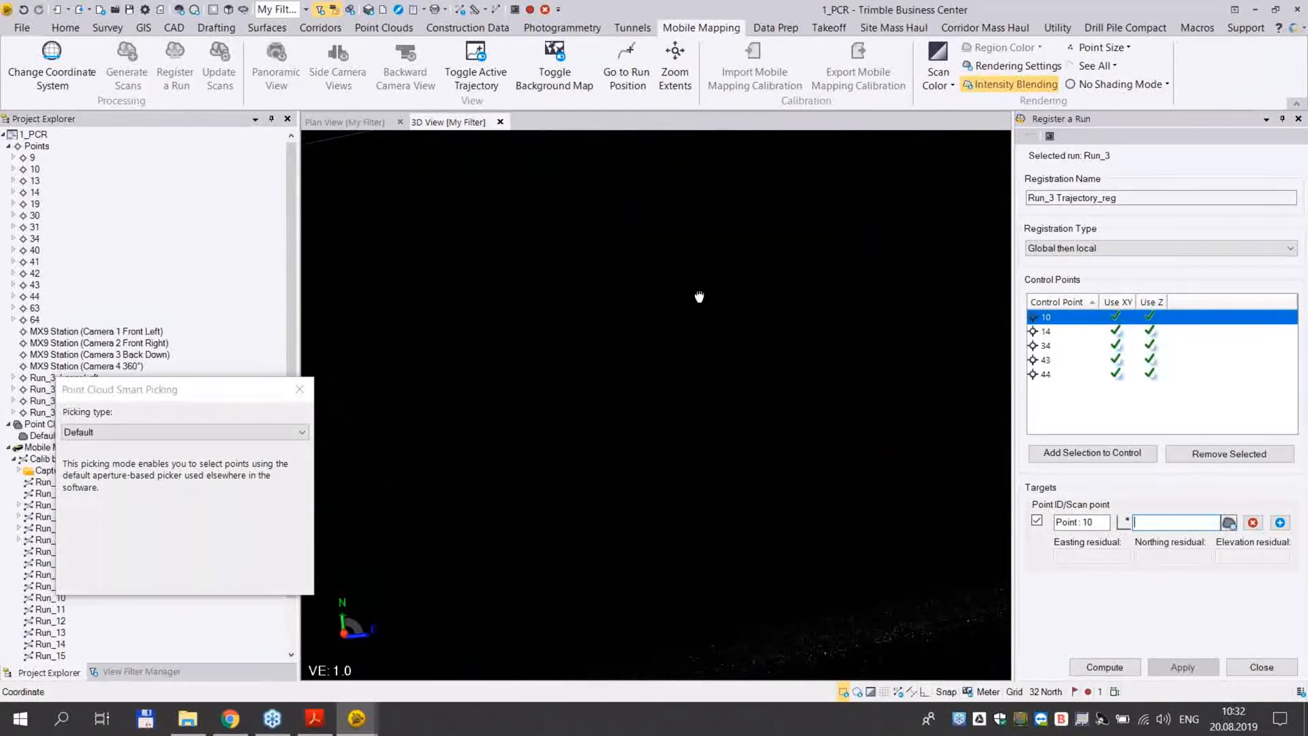
# Select control point 14 for target picking and review the smart picking types, keeping Default
pyautogui.click(1055, 336)
pyautogui.scroll(2, 688, 409)
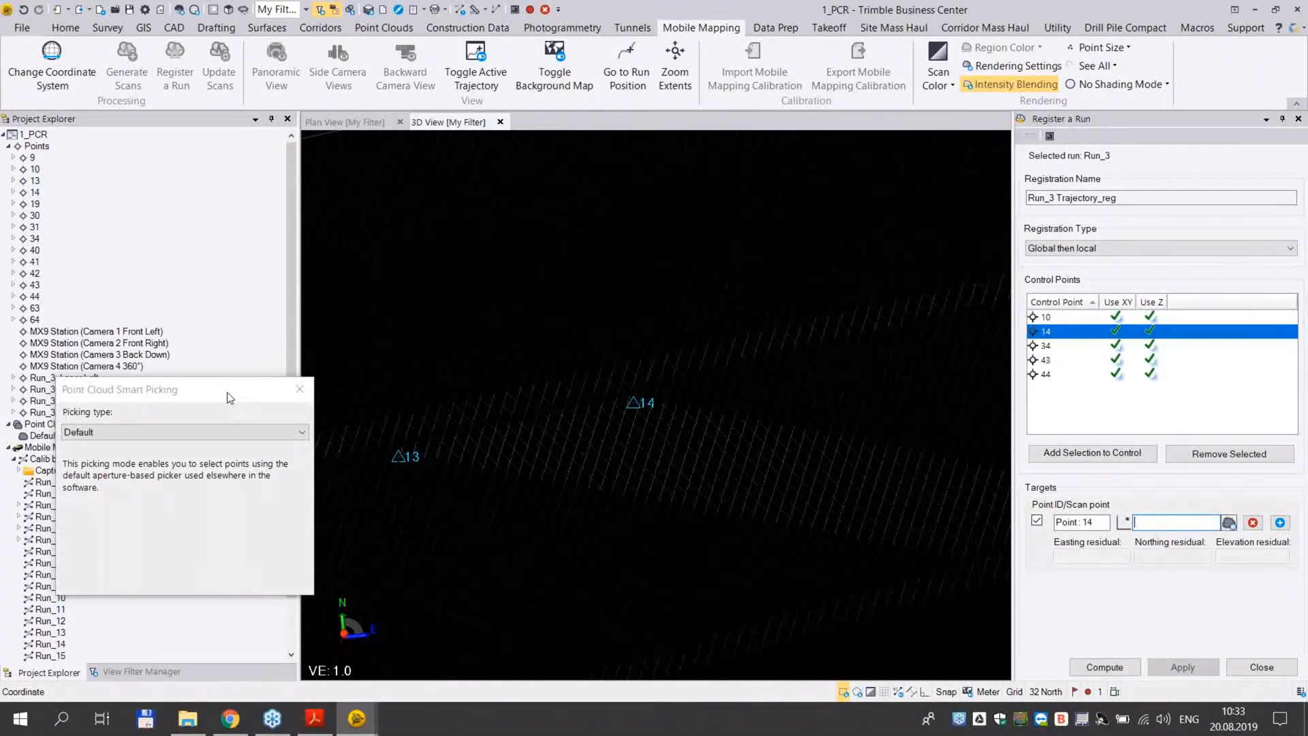
pyautogui.click(222, 428)
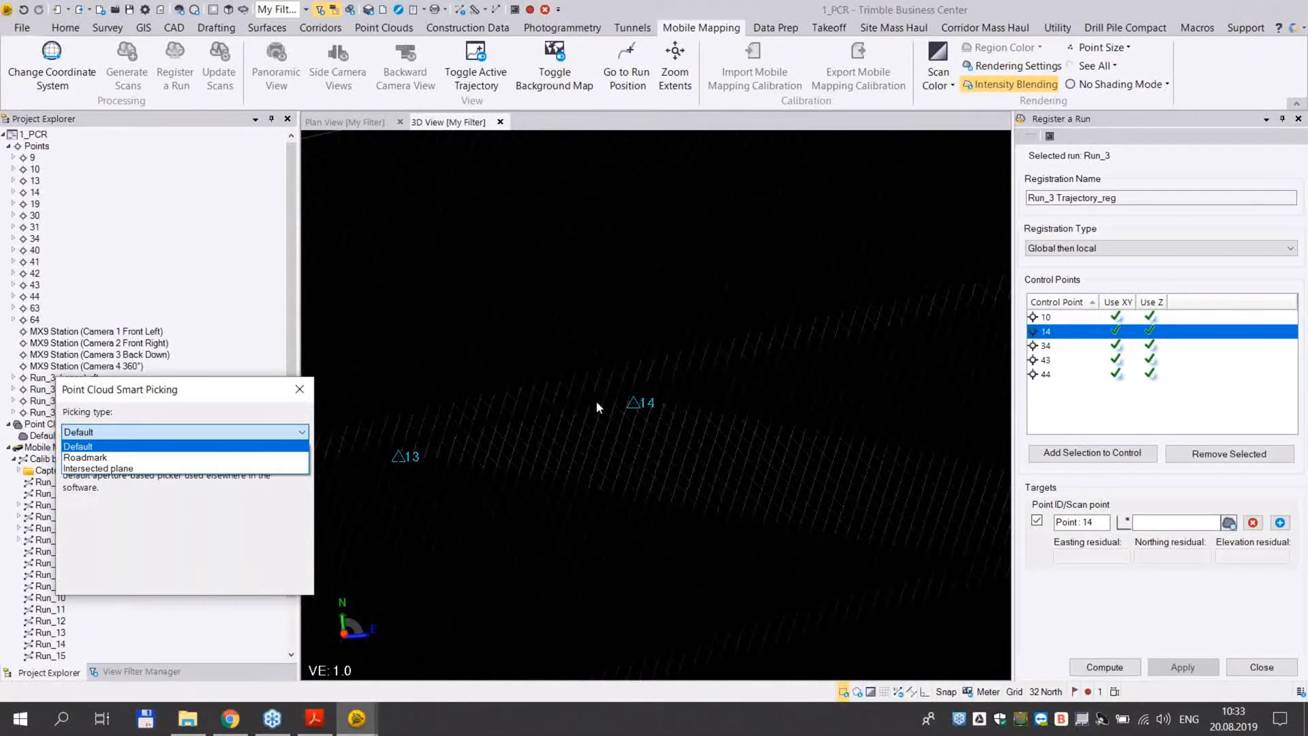
pyautogui.click(244, 393)
pyautogui.scroll(3, 634, 412)
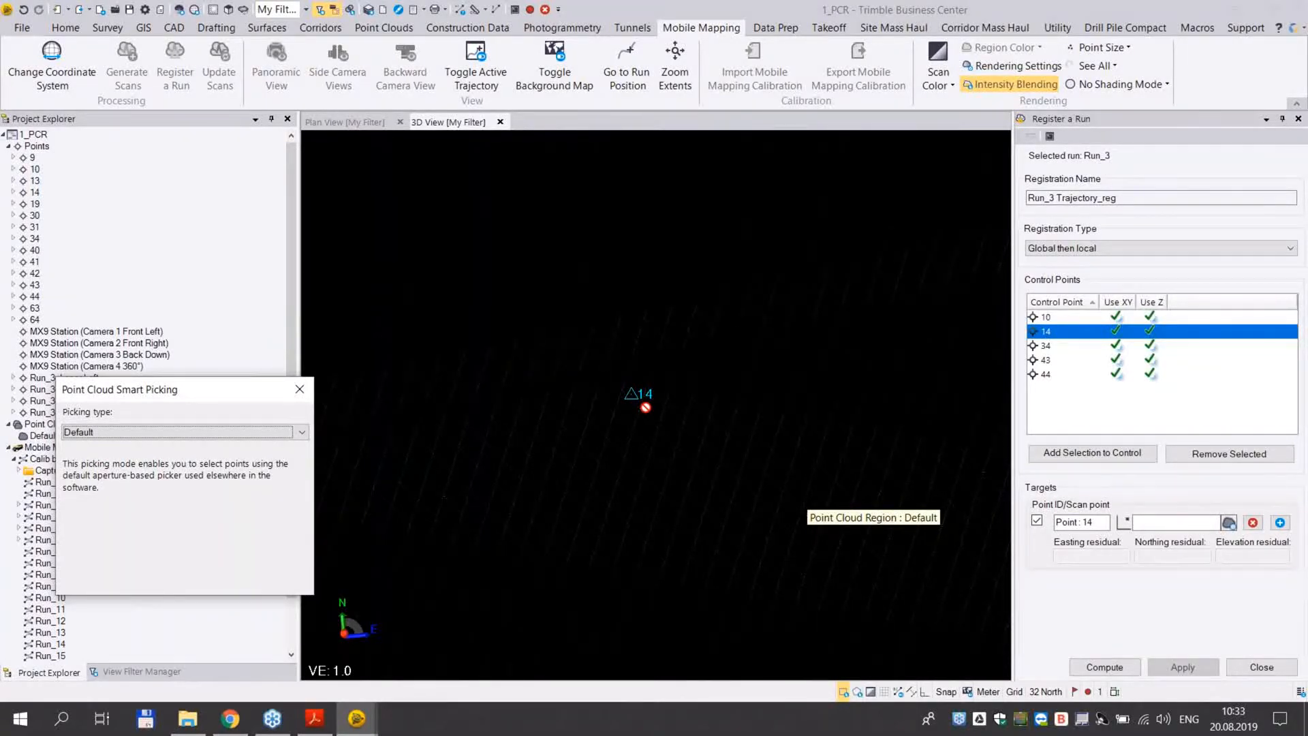
# Set the point cloud's intensity rendering to a brightness of 41 and a contrast of 79
pyautogui.scroll(-1, 656, 406)
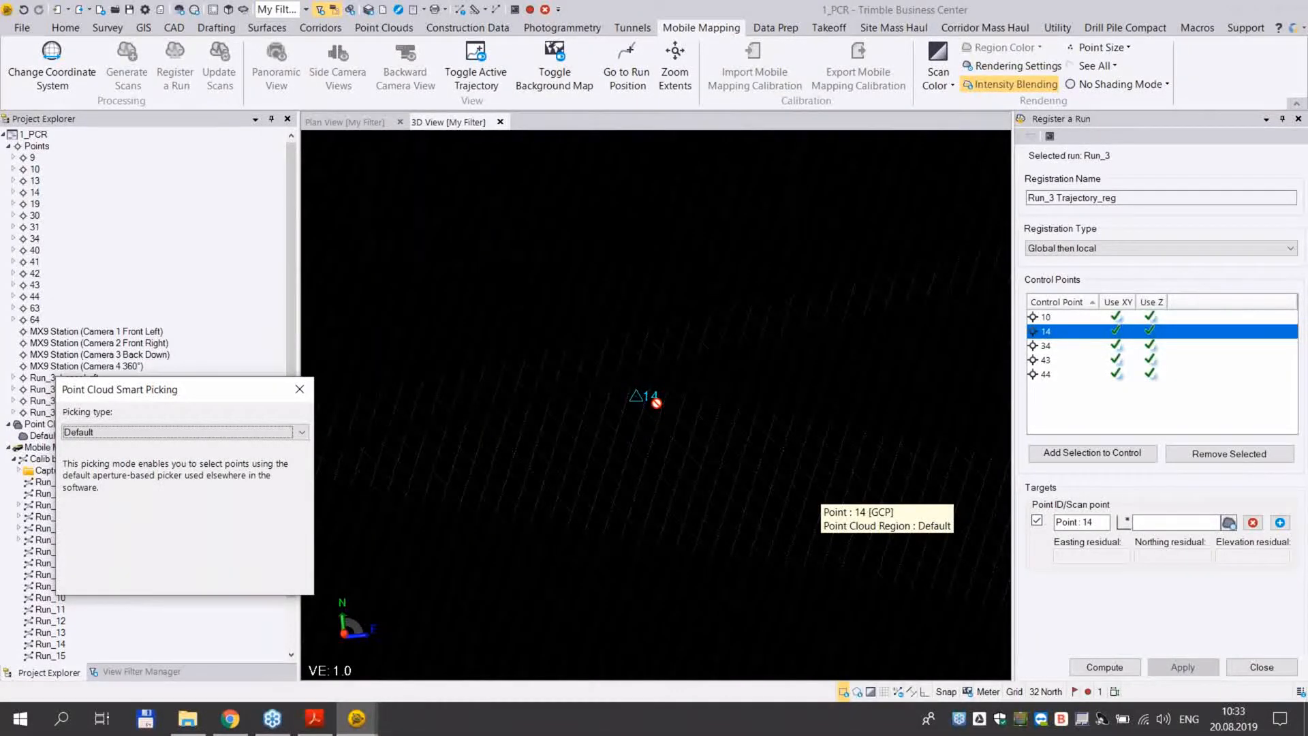
pyautogui.scroll(-1, 656, 403)
pyautogui.scroll(1, 652, 413)
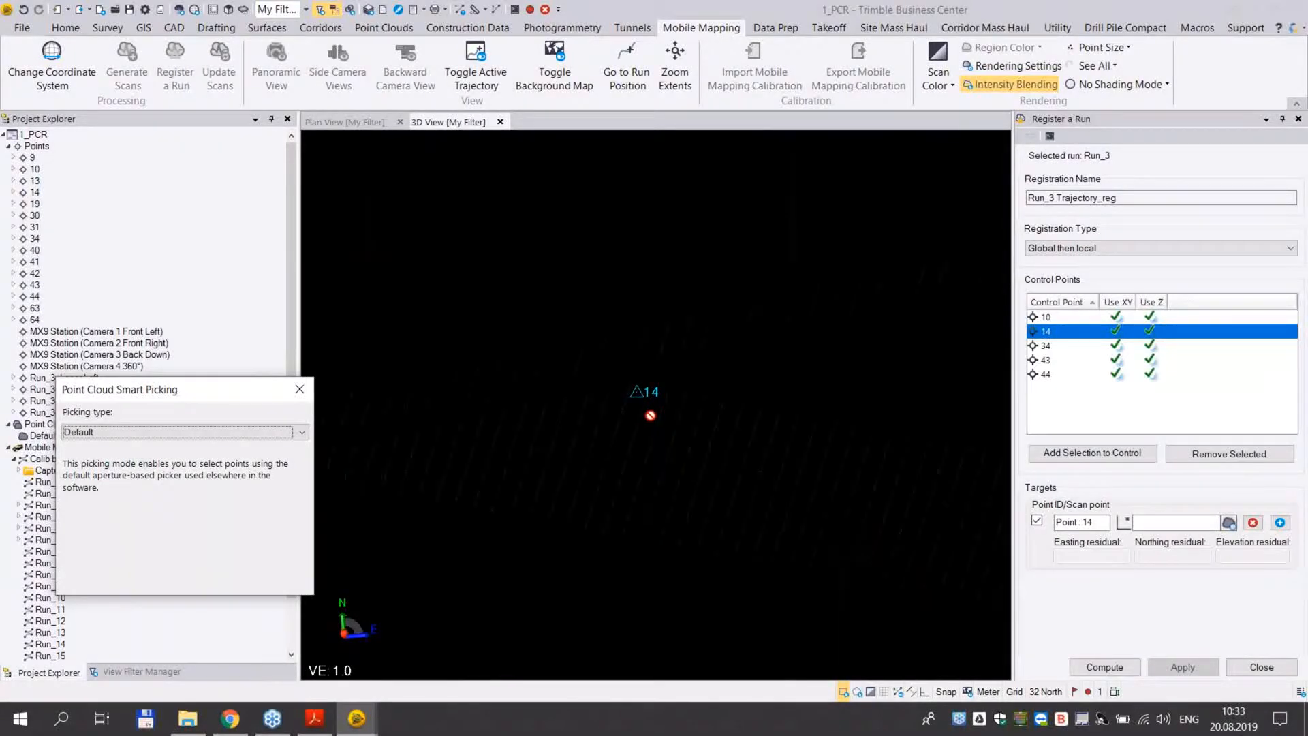
pyautogui.click(968, 89)
pyautogui.scroll(-1, 675, 452)
pyautogui.click(954, 87)
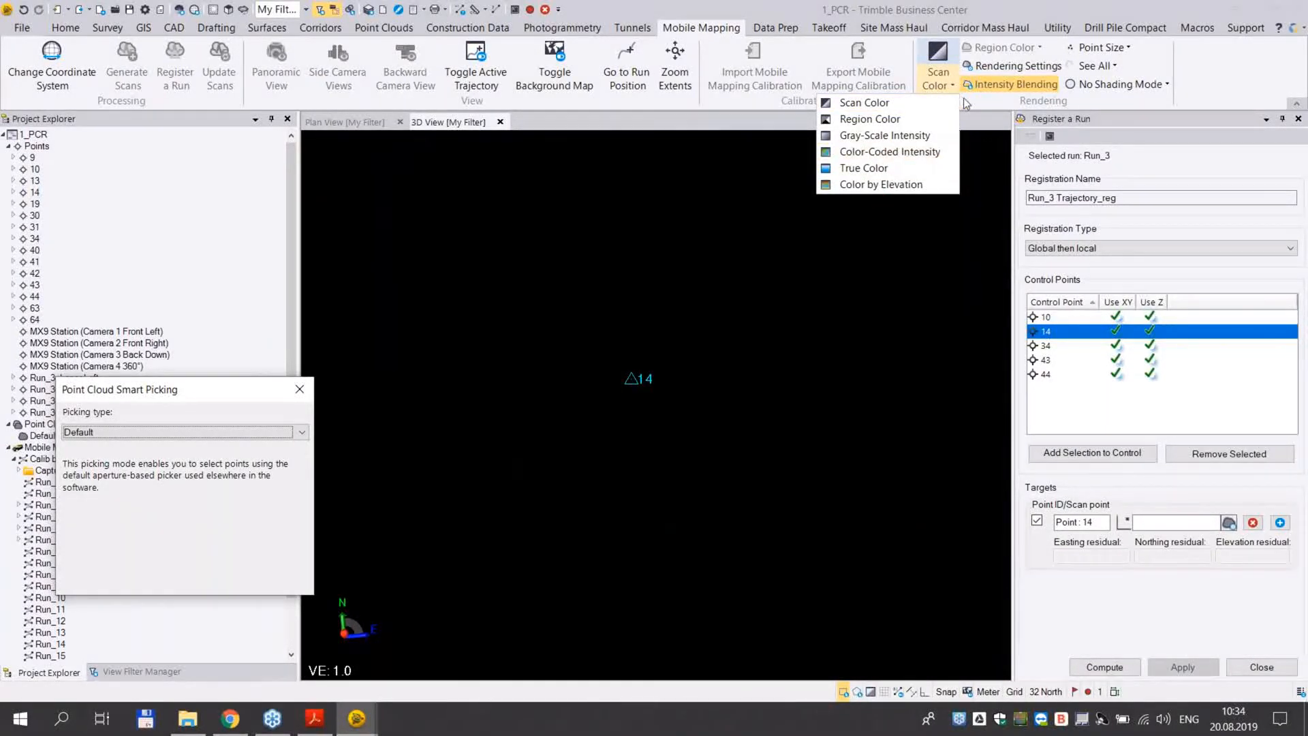
pyautogui.click(986, 67)
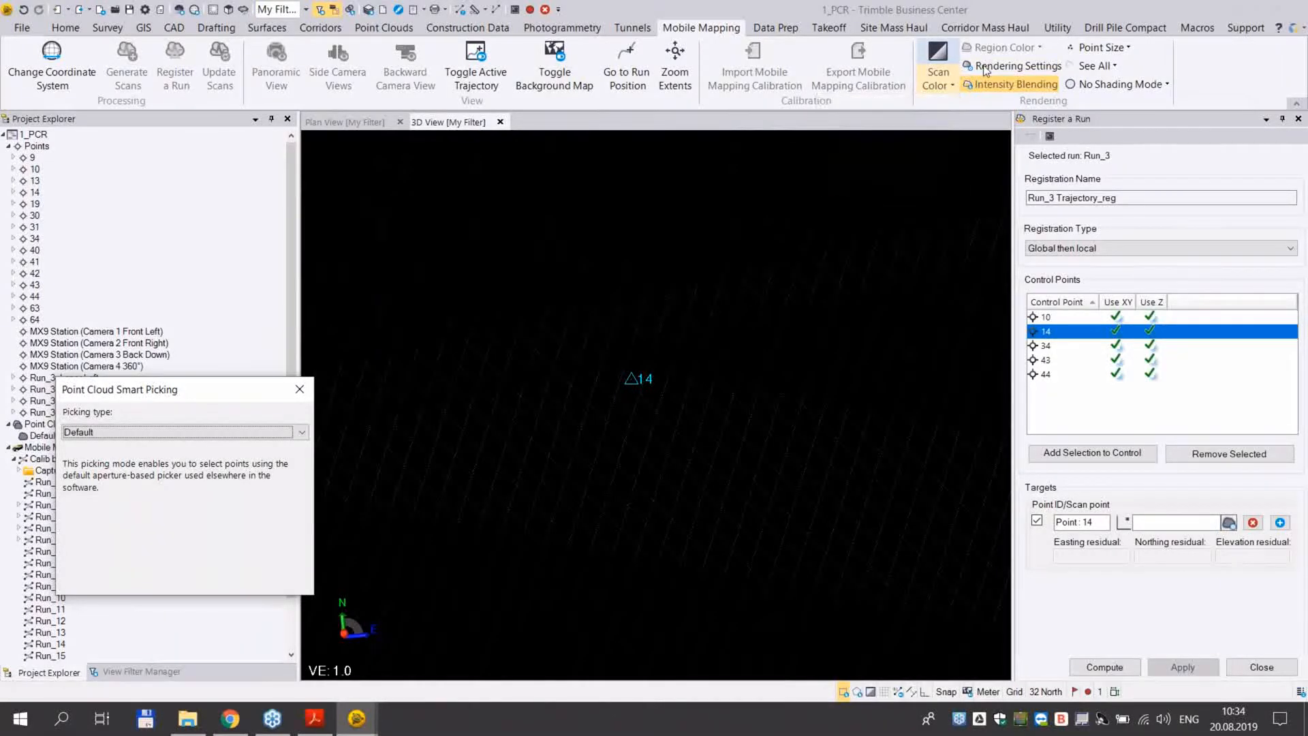
pyautogui.moveTo(1198, 260); pyautogui.dragTo(1225, 261)
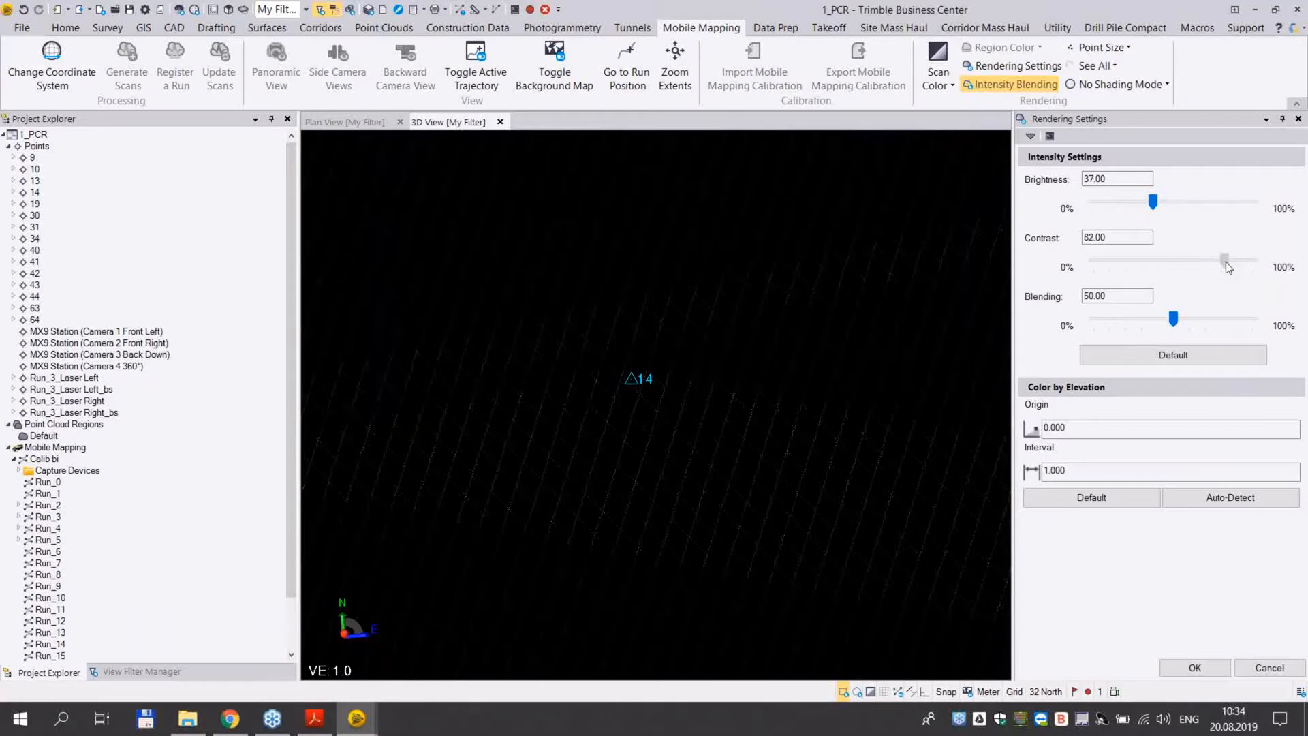
pyautogui.moveTo(1162, 202); pyautogui.dragTo(1163, 204)
pyautogui.moveTo(1225, 267); pyautogui.dragTo(1220, 261)
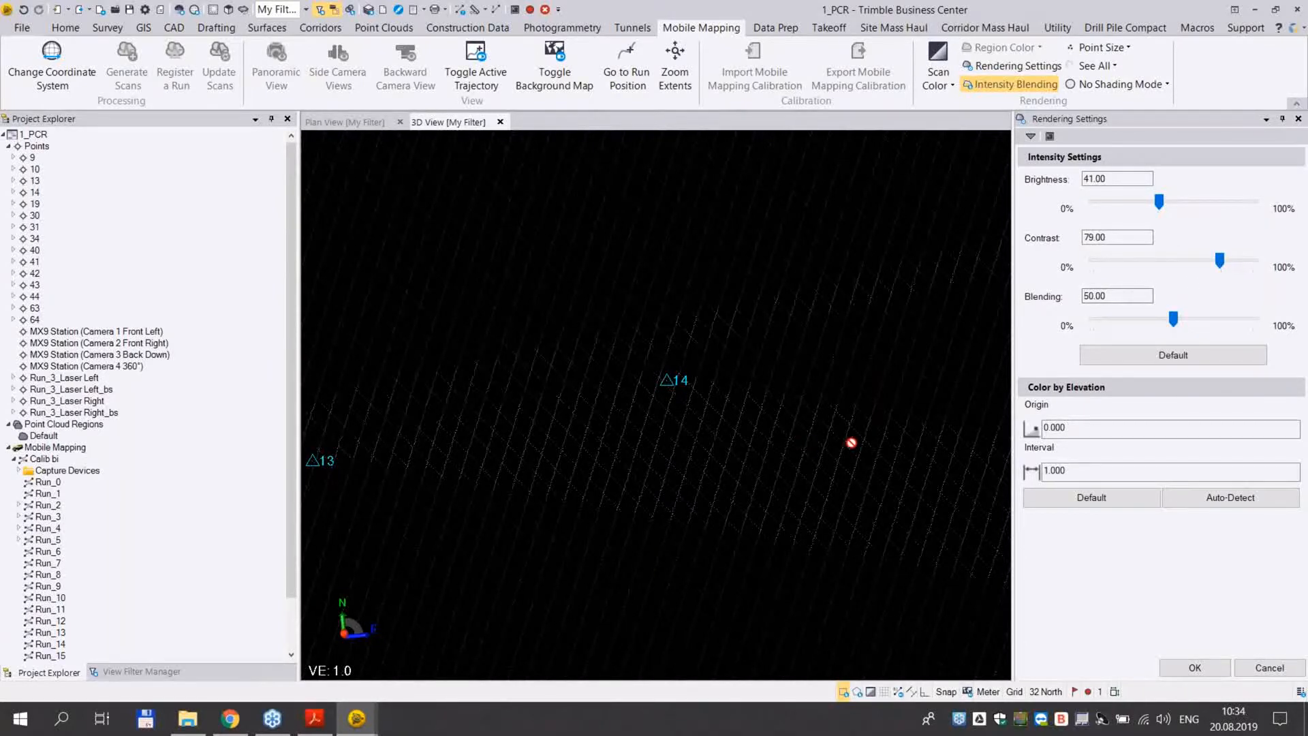
# Enlarge the displayed point size of the point cloud around control point 14
pyautogui.click(1108, 48)
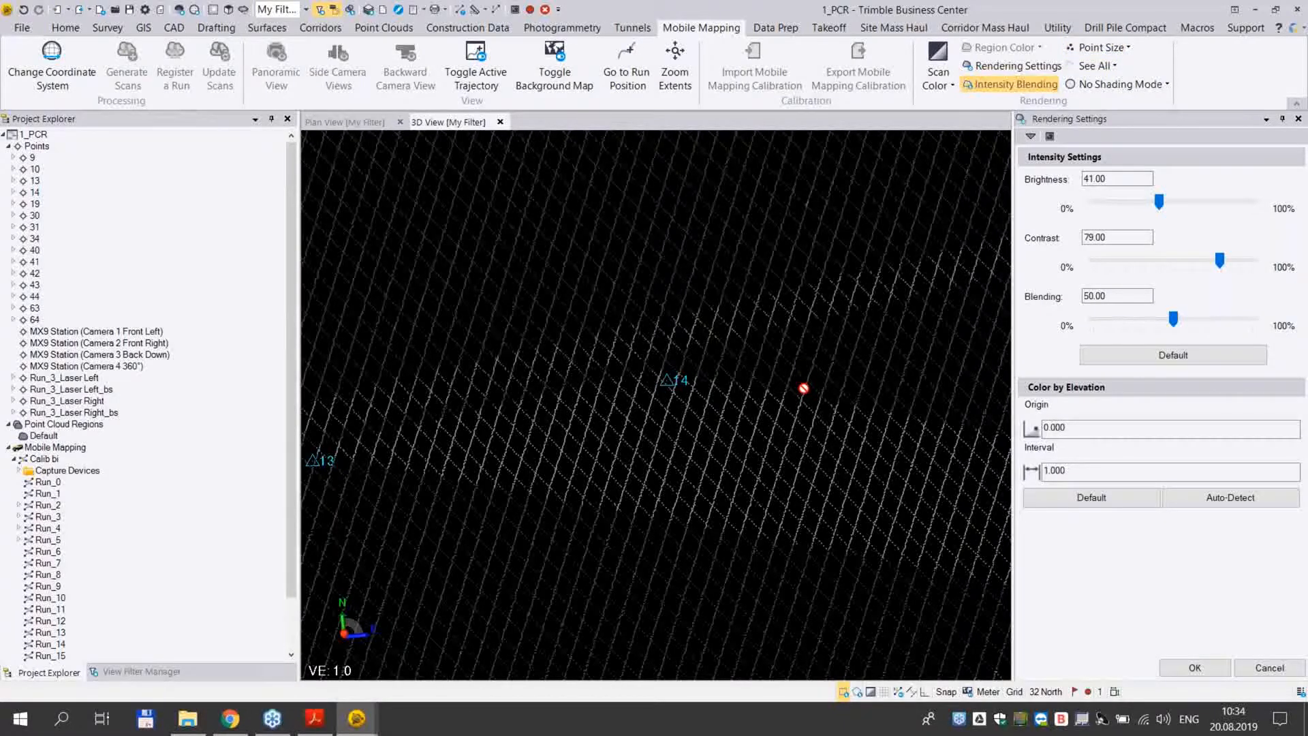
pyautogui.scroll(-1, 804, 389)
pyautogui.scroll(1, 804, 388)
pyautogui.scroll(1, 761, 387)
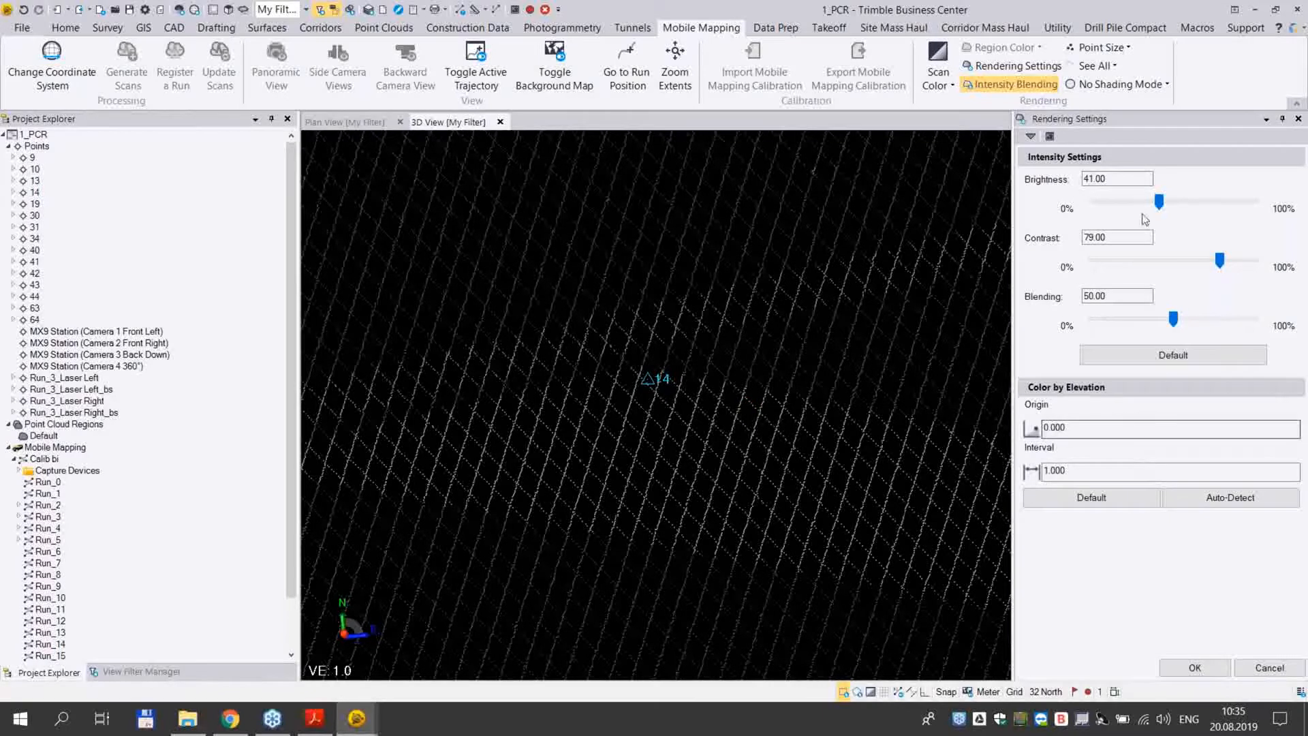
# Return to the run registration and pick the scan target for point 14 just beside its marker, at an easting of about 559461.75
pyautogui.click(1031, 136)
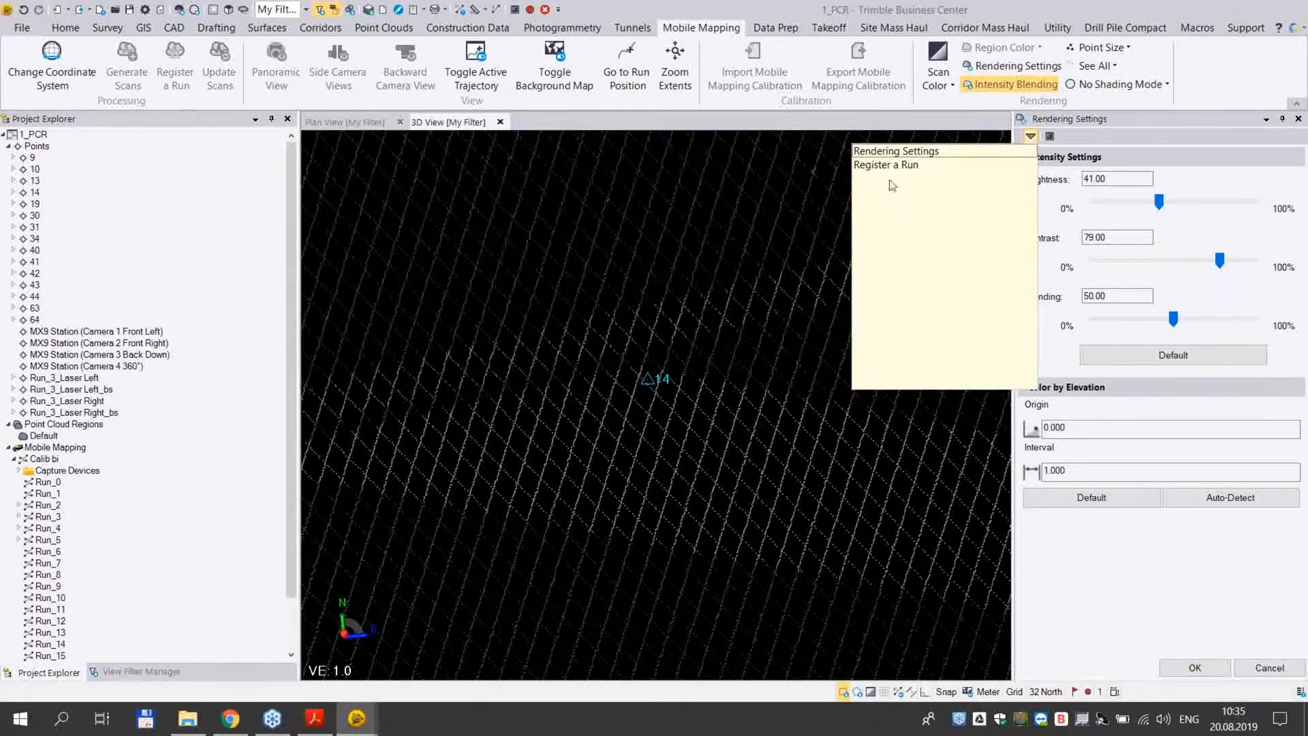
pyautogui.click(886, 165)
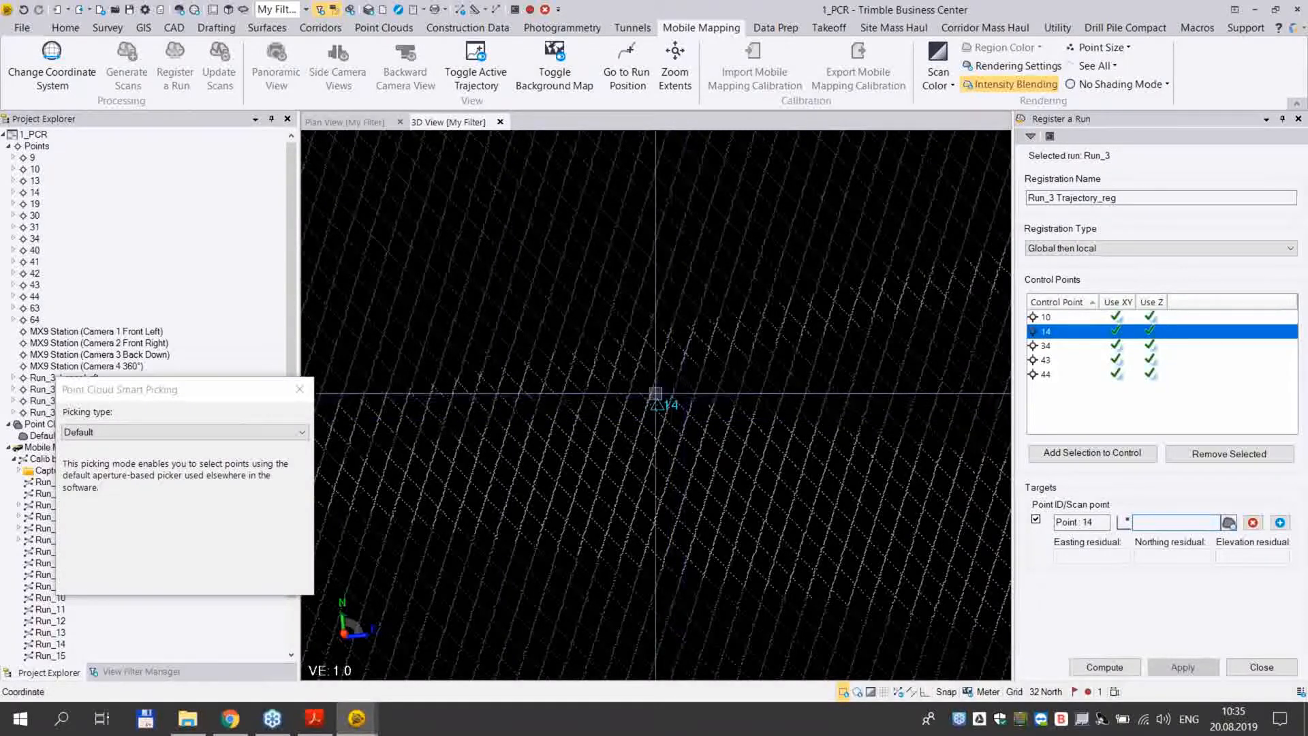
pyautogui.click(652, 392)
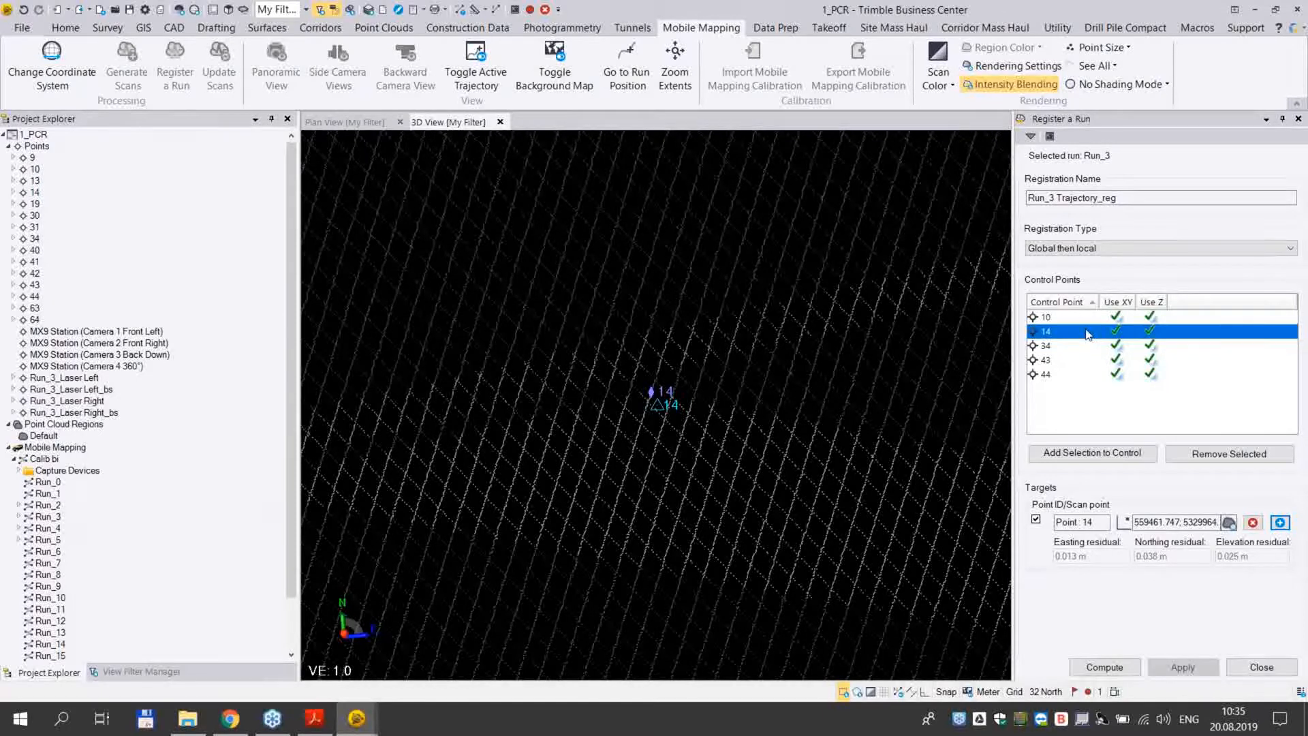
# Add control point 10 as a target and pick its road-marking corner in the cloud using the Roadmark picking type
pyautogui.click(1052, 321)
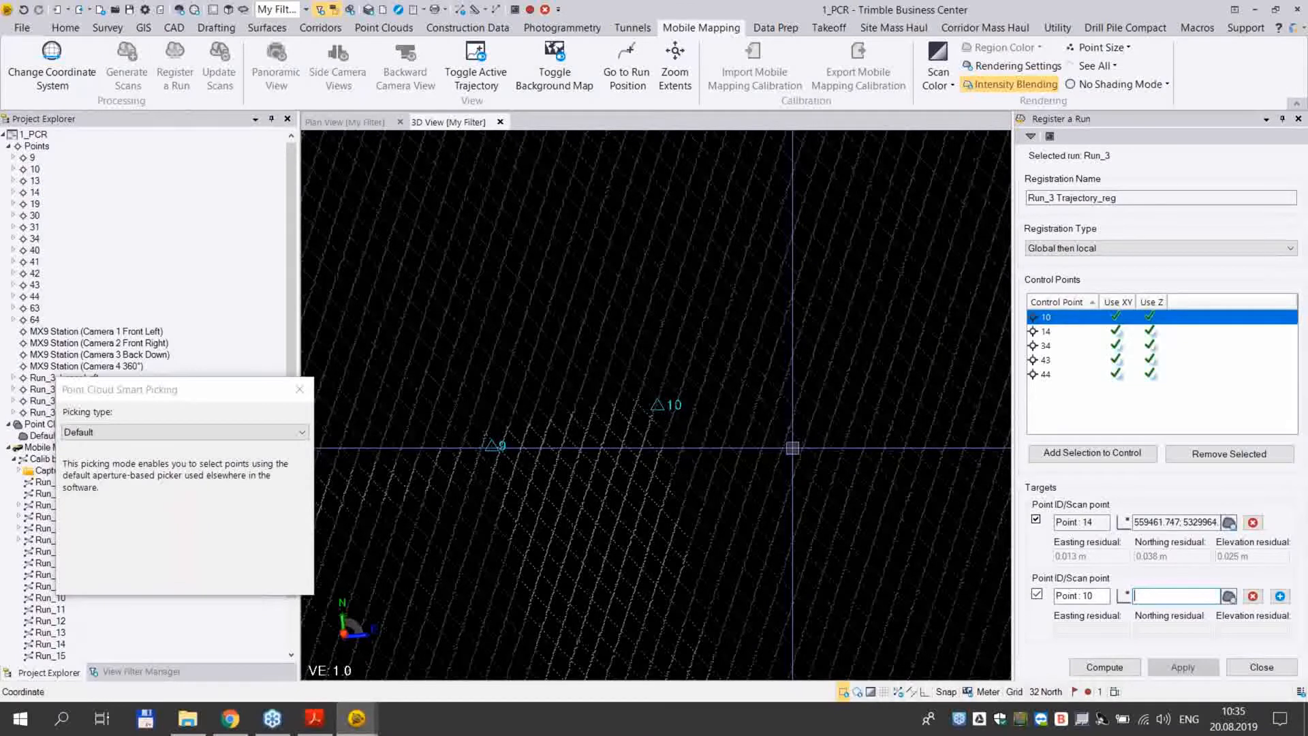
pyautogui.scroll(1, 736, 453)
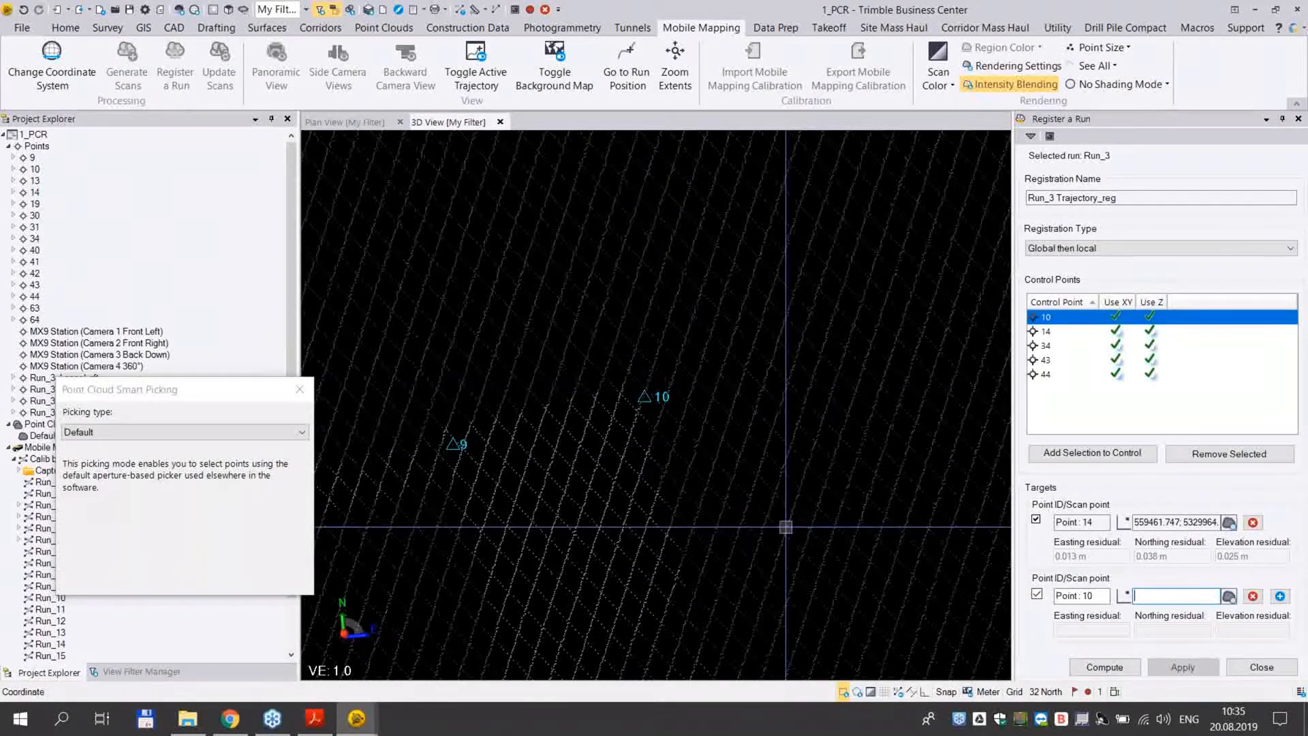
pyautogui.click(129, 432)
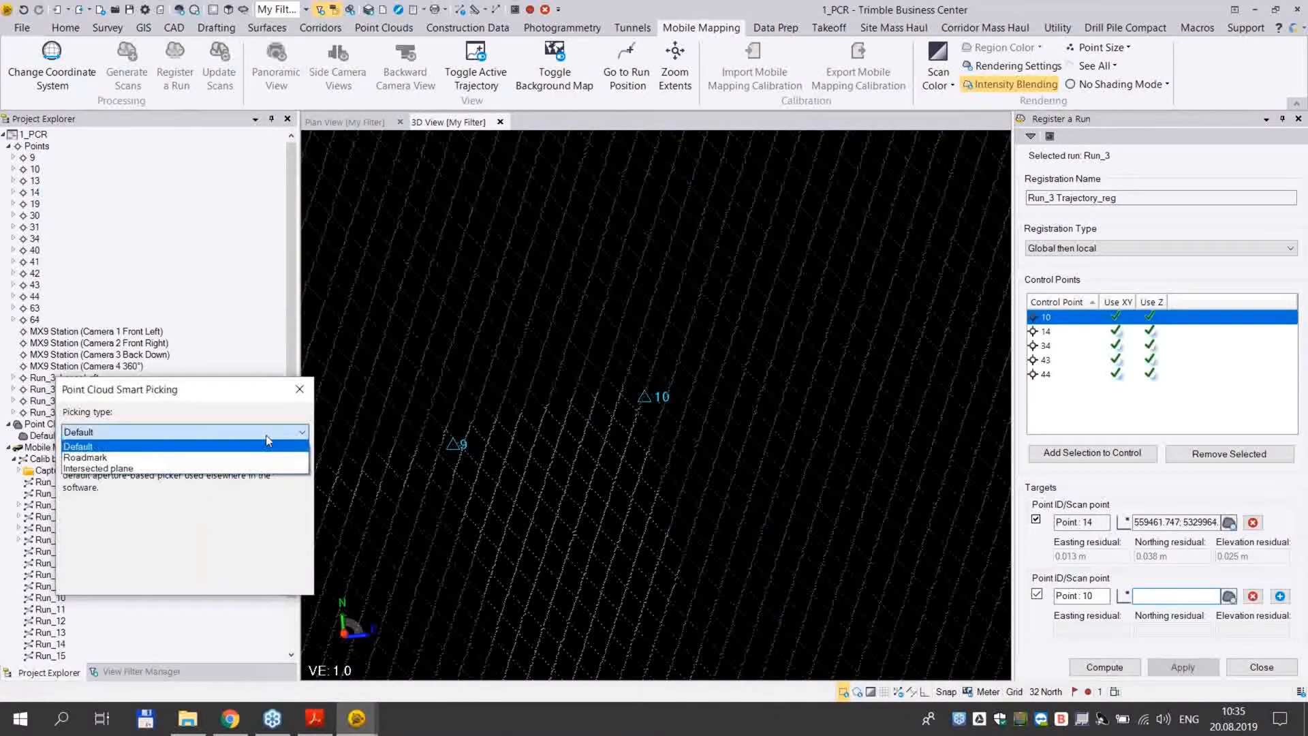
pyautogui.click(126, 457)
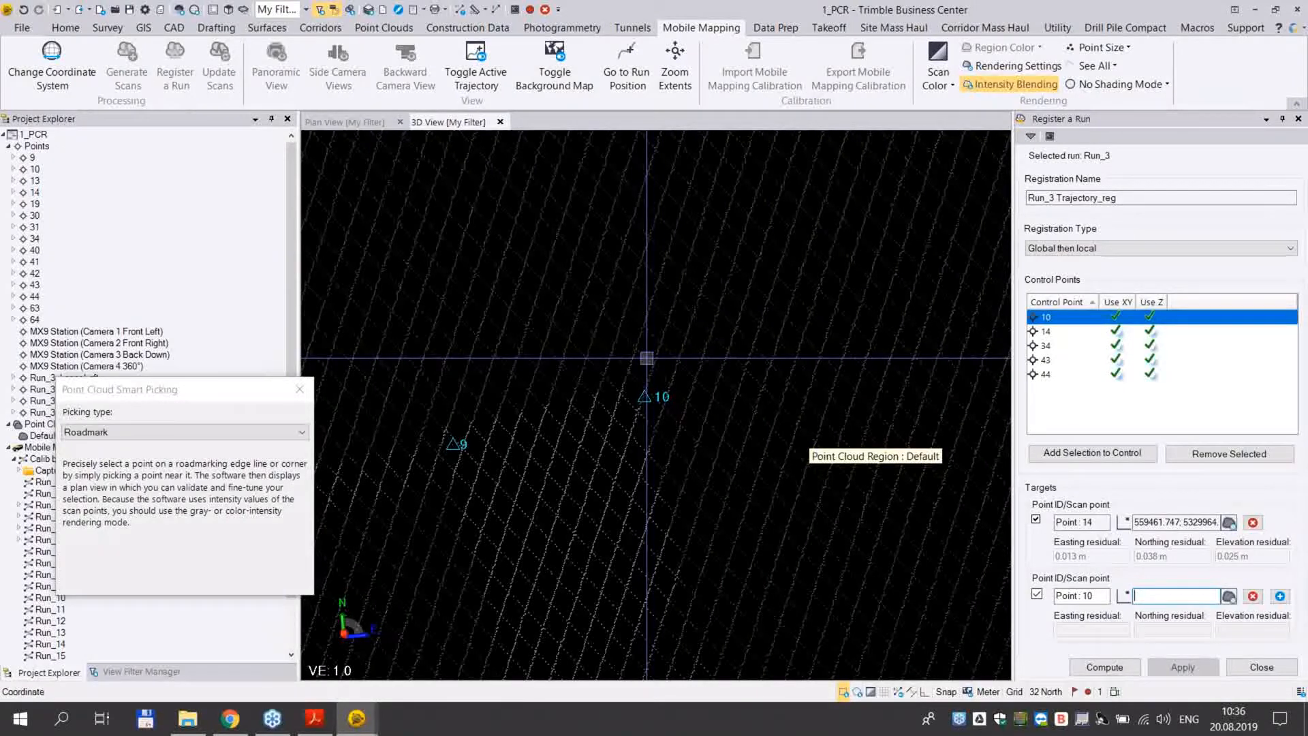
pyautogui.click(646, 358)
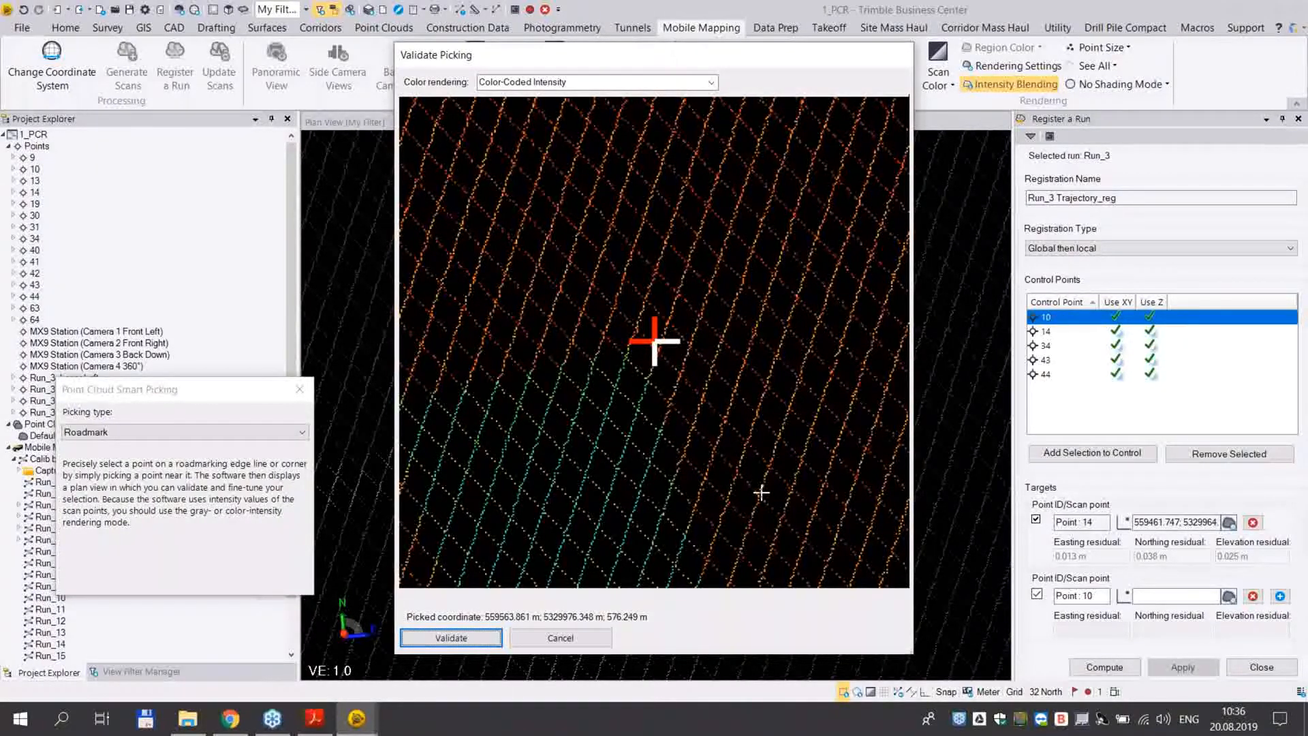
# Review the color renderings for point 10's pick, keep Color-Coded Intensity, and validate it at about 559563.86, 5329976.35
pyautogui.click(708, 87)
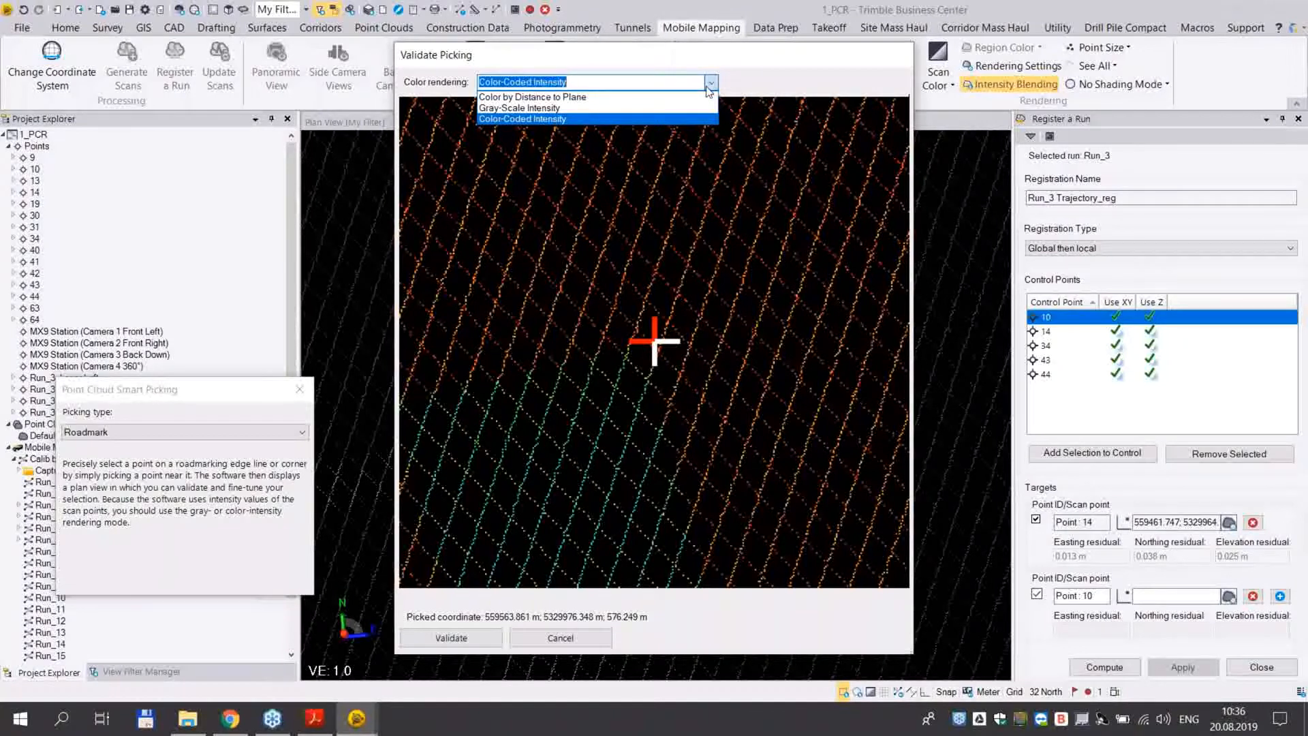
pyautogui.click(635, 118)
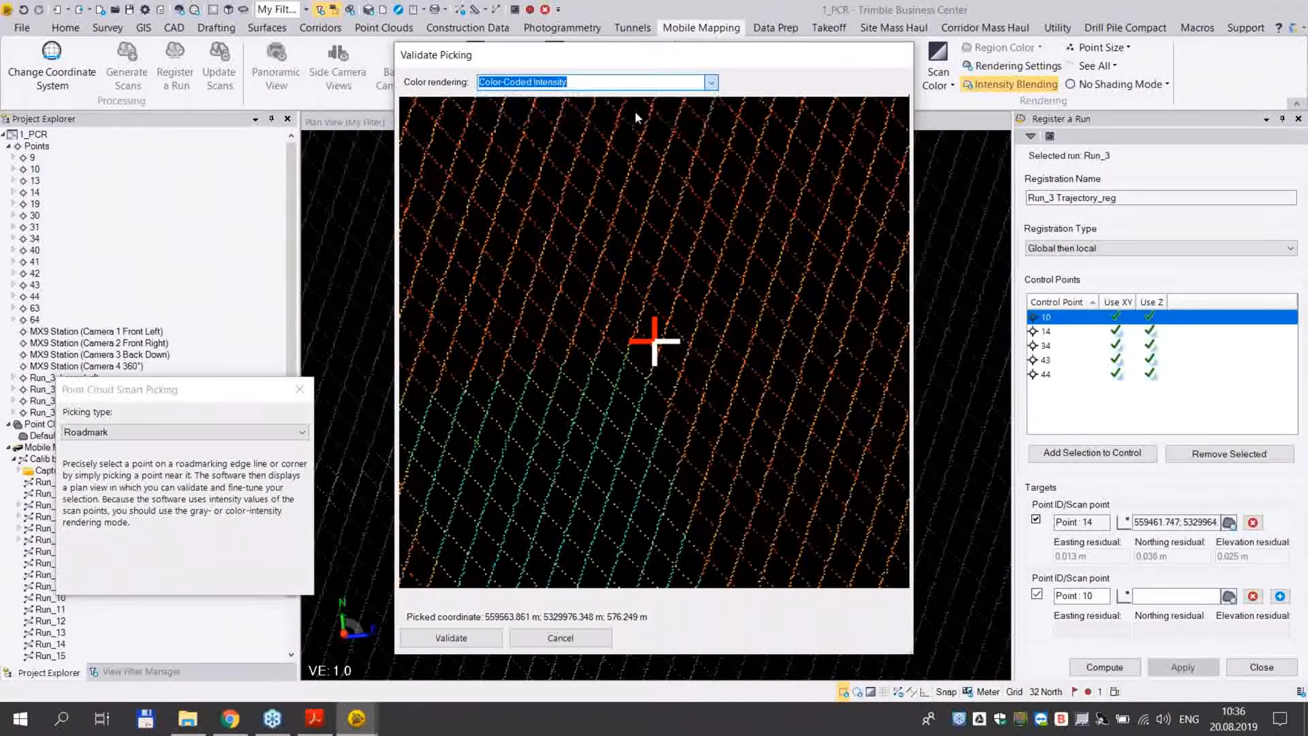
pyautogui.click(711, 82)
pyautogui.click(567, 118)
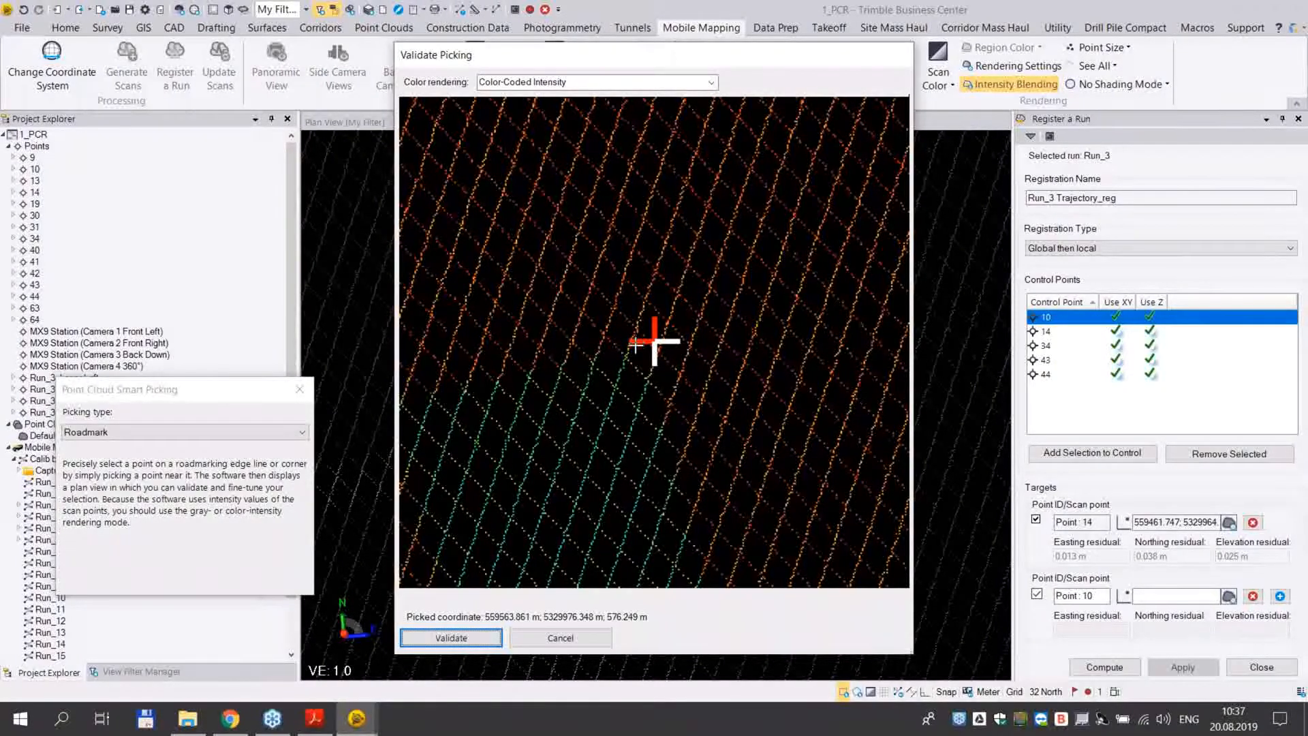
pyautogui.click(463, 639)
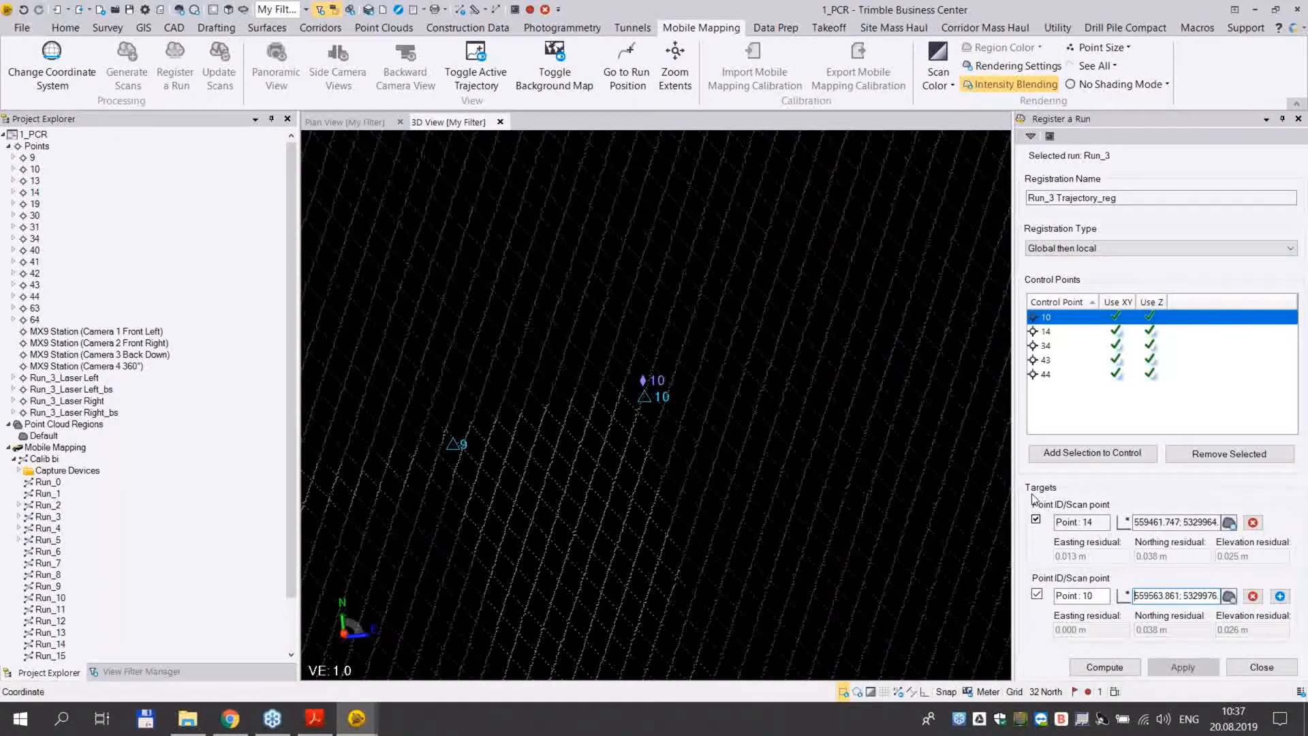
# Add control point 34 as a target and pick the road-marking corner next to it with Roadmark picking
pyautogui.scroll(-2, 757, 471)
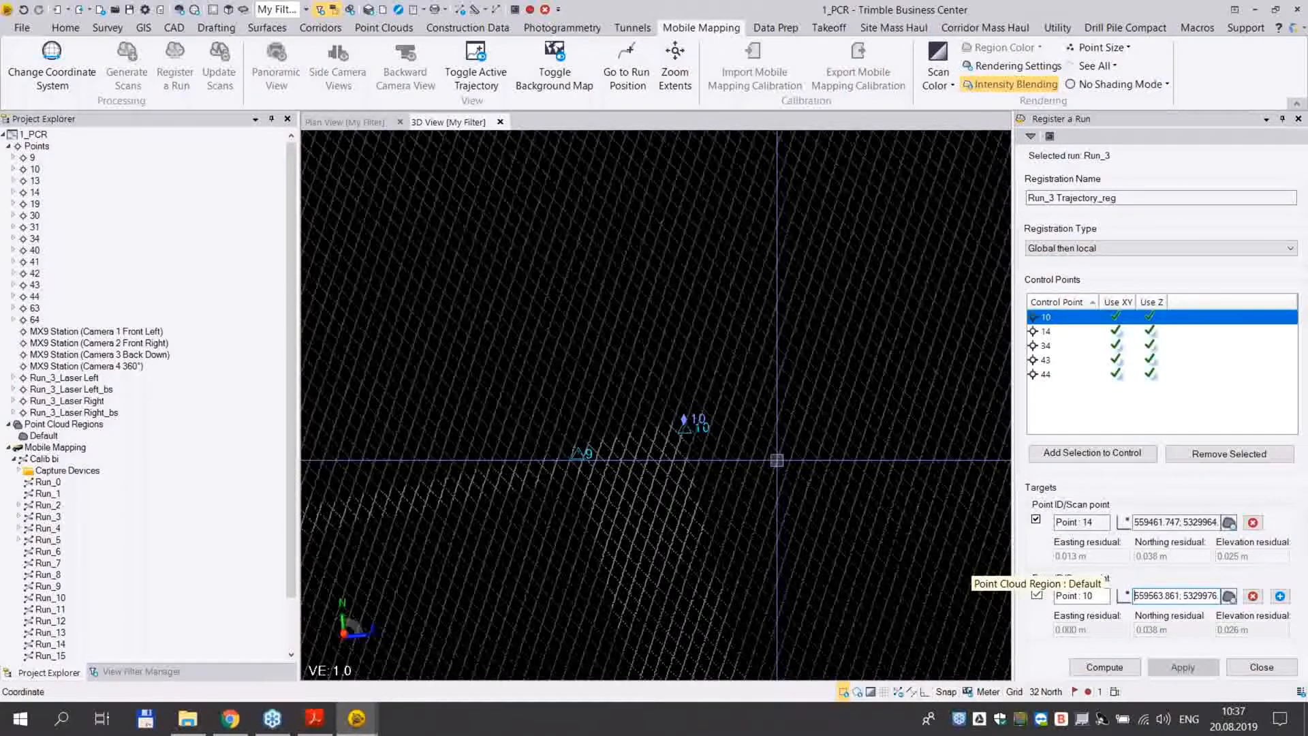
pyautogui.moveTo(777, 460); pyautogui.dragTo(657, 426, button='middle')
pyautogui.scroll(-5, 666, 420)
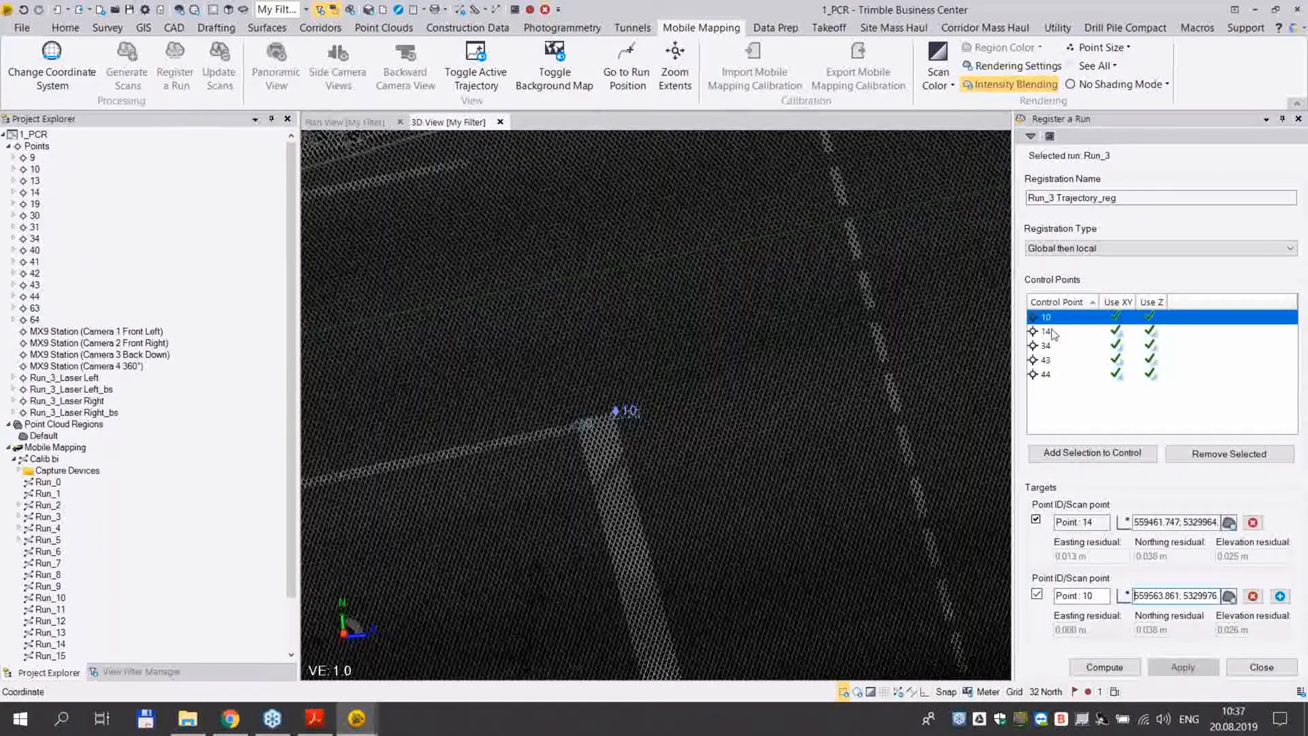
pyautogui.click(1053, 346)
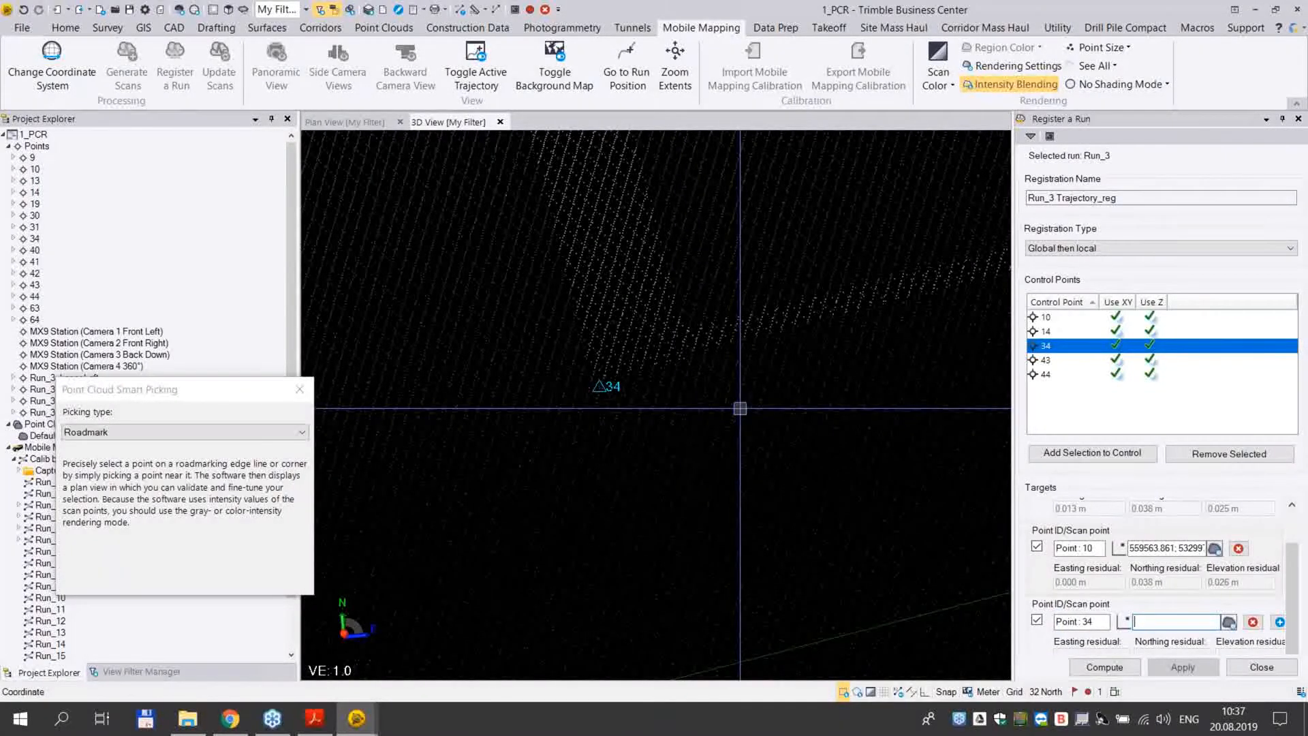
pyautogui.click(585, 389)
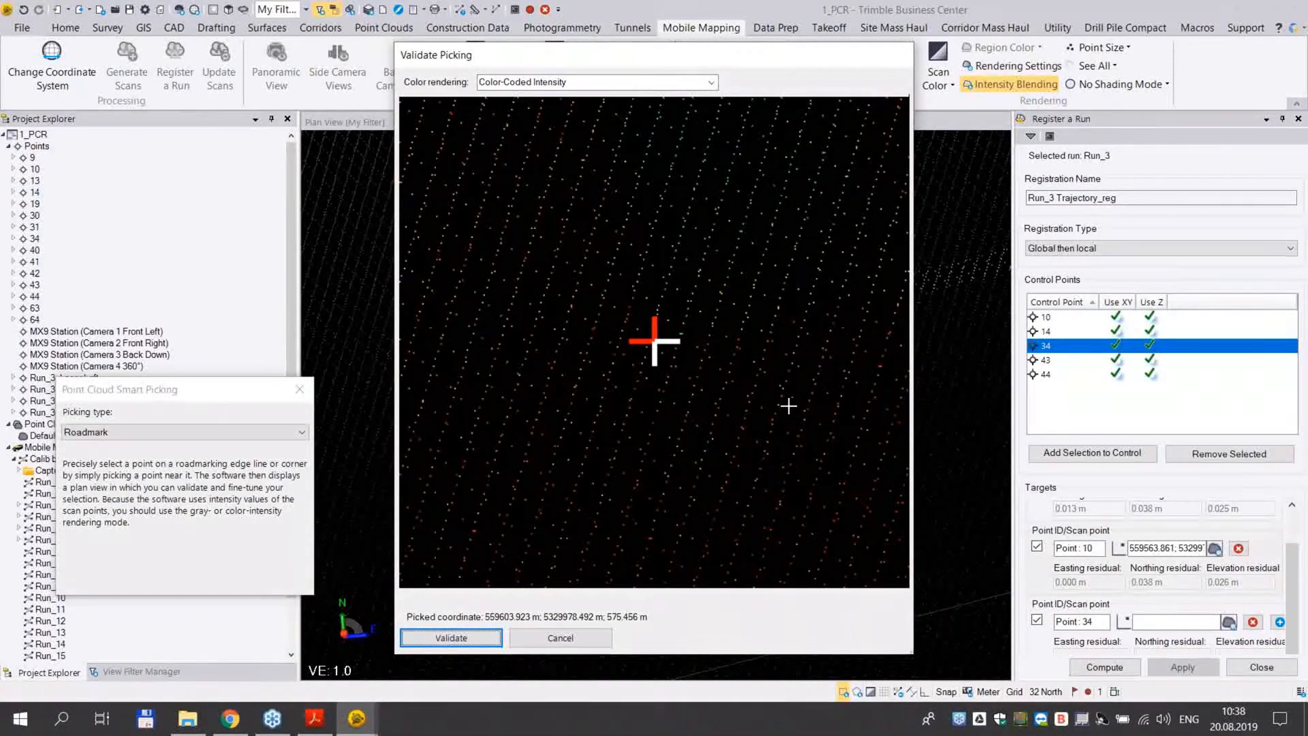
# Fine-tune point 34's pick onto the road-marking corner at about 559603.92, 5329978.52 and validate it
pyautogui.click(647, 332)
pyautogui.click(642, 325)
pyautogui.click(642, 325)
pyautogui.click(651, 324)
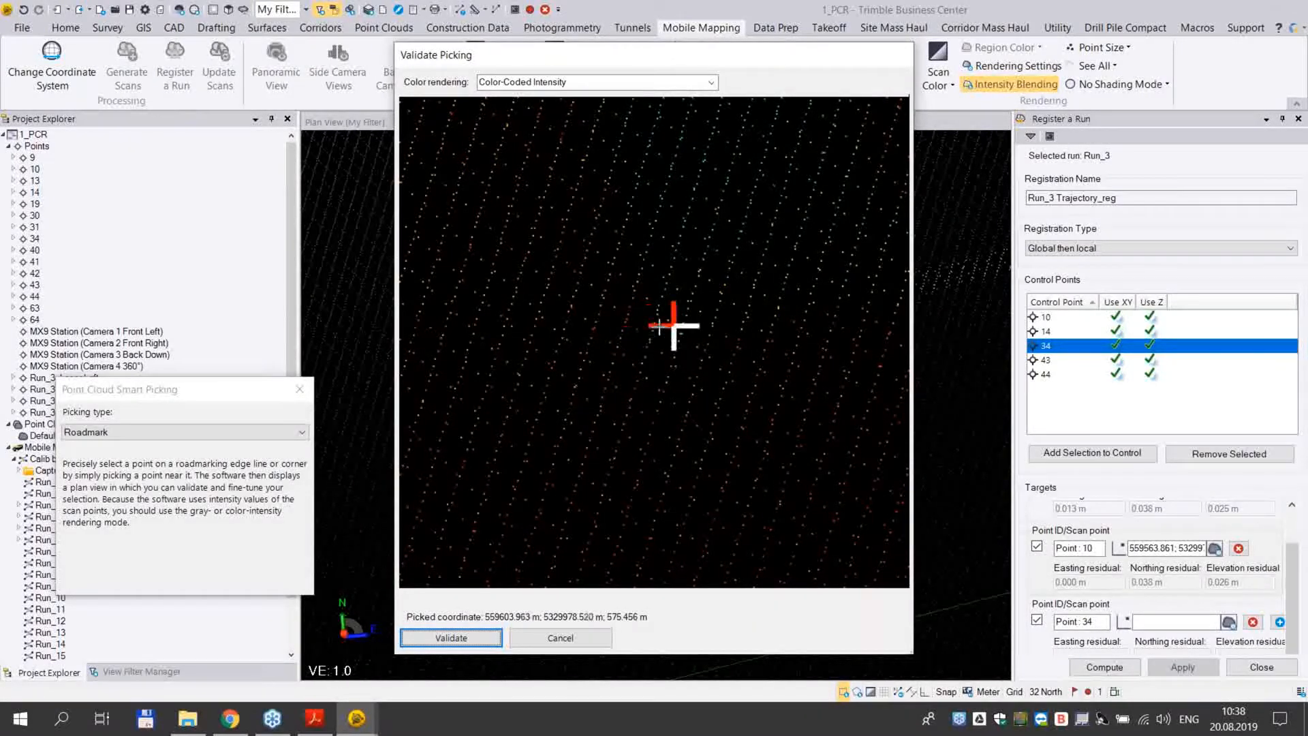
pyautogui.click(651, 325)
pyautogui.click(651, 330)
pyautogui.click(652, 329)
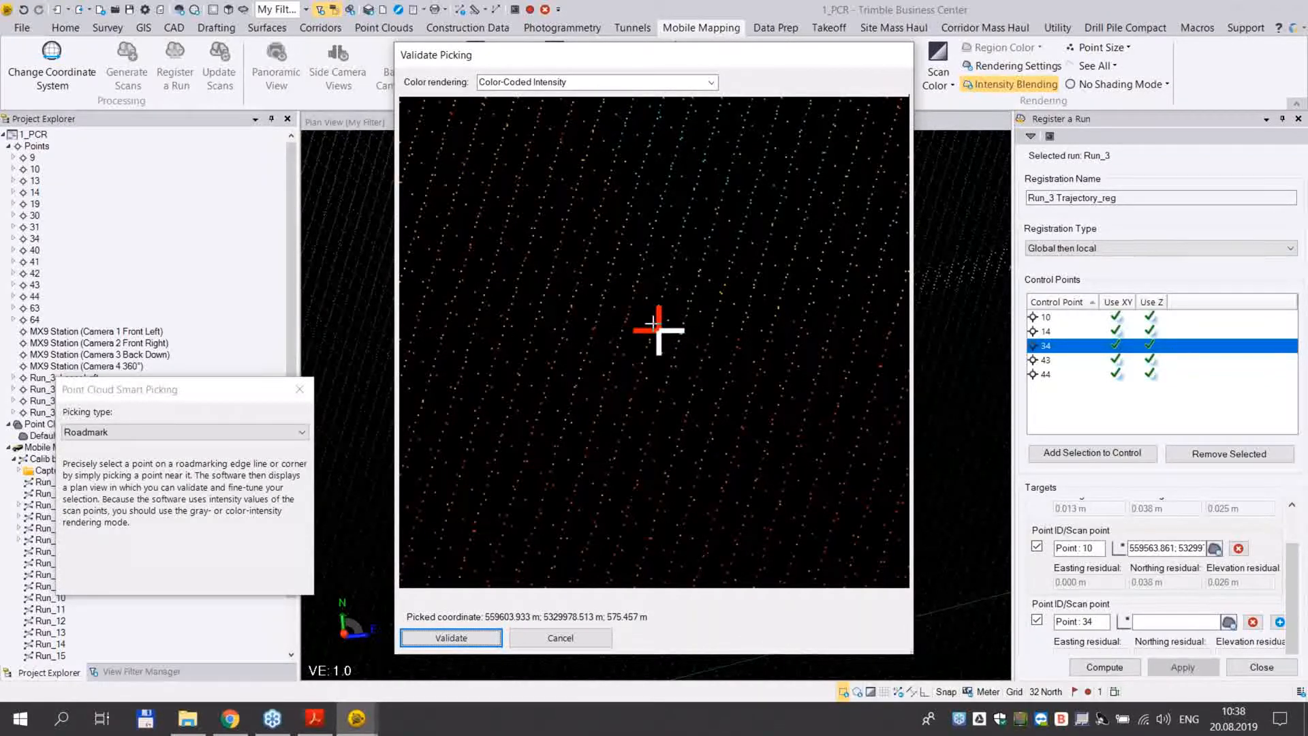
pyautogui.click(653, 328)
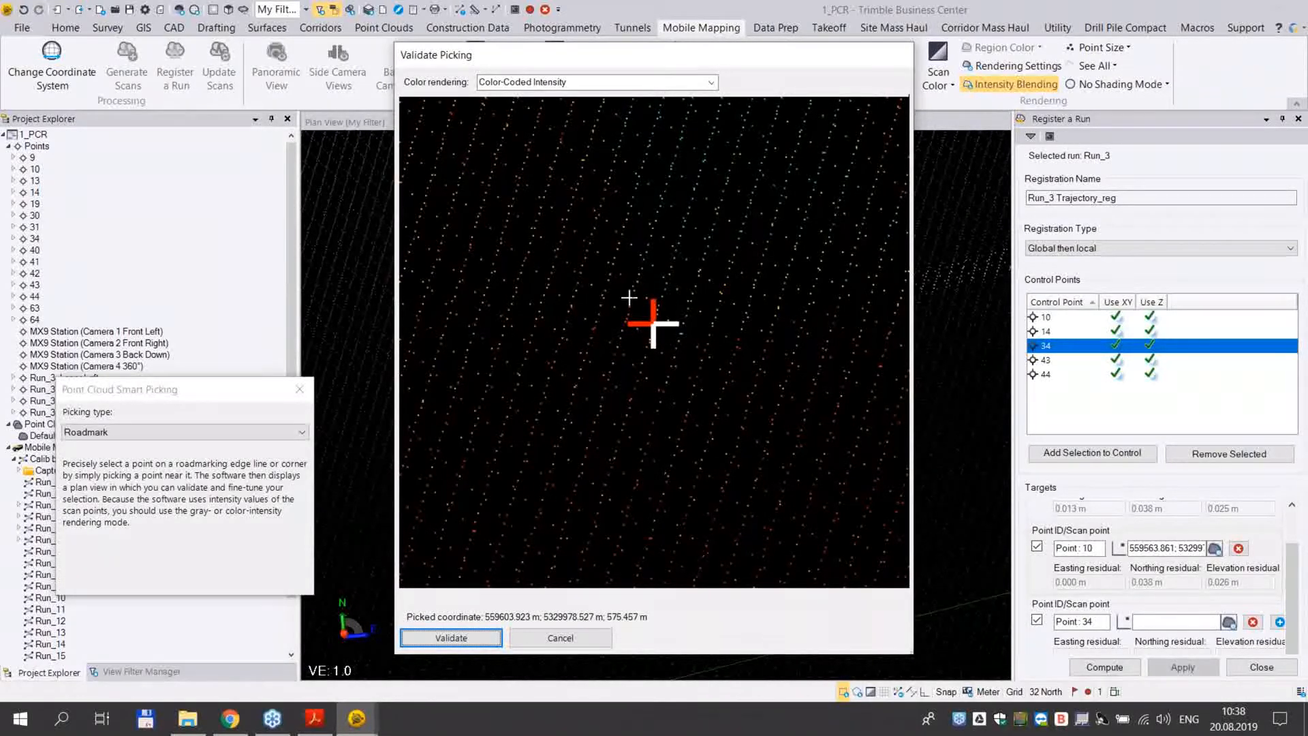
pyautogui.click(653, 327)
pyautogui.click(476, 643)
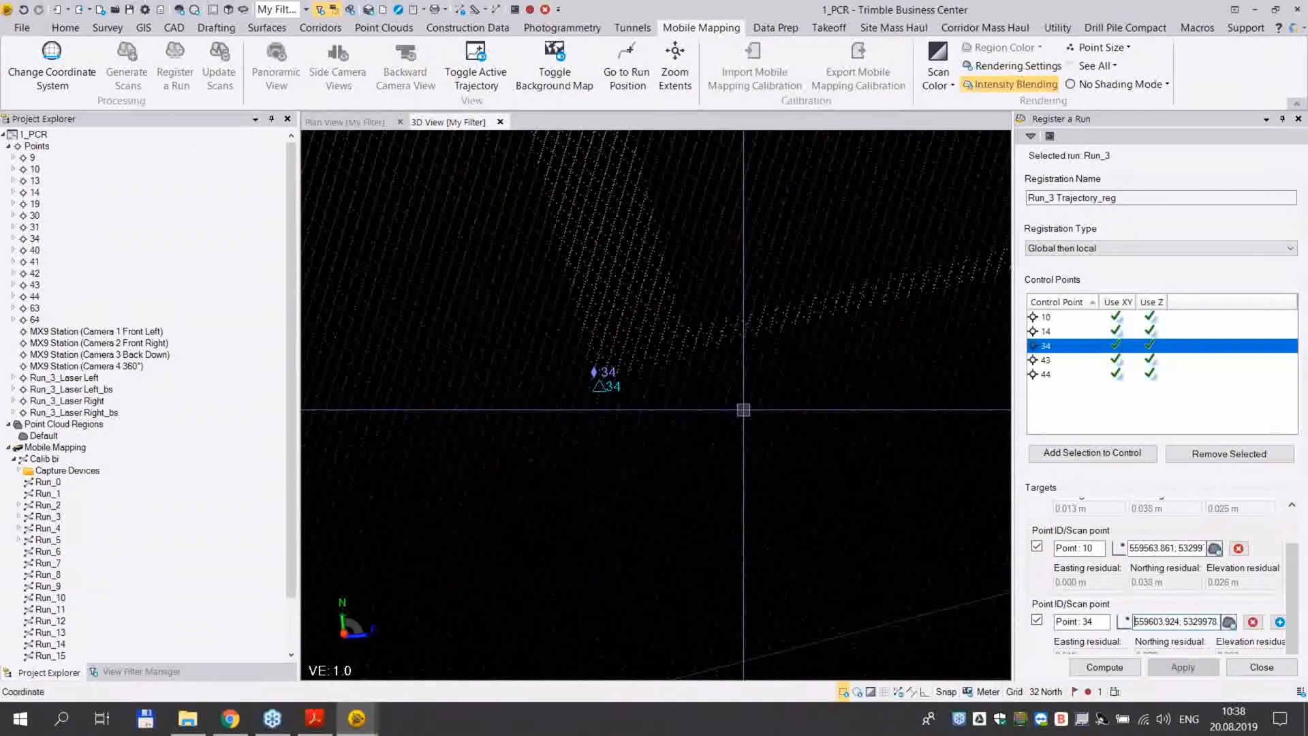
# Inspect point 34's scan target against its control point up close and add an empty target entry below it
pyautogui.moveTo(688, 389)
pyautogui.mouseDown(button='right')
pyautogui.moveTo(705, 394)
pyautogui.moveTo(706, 362)
pyautogui.mouseUp(button='right')
pyautogui.scroll(2, 706, 362)
pyautogui.moveTo(872, 315); pyautogui.dragTo(805, 454, button='middle')
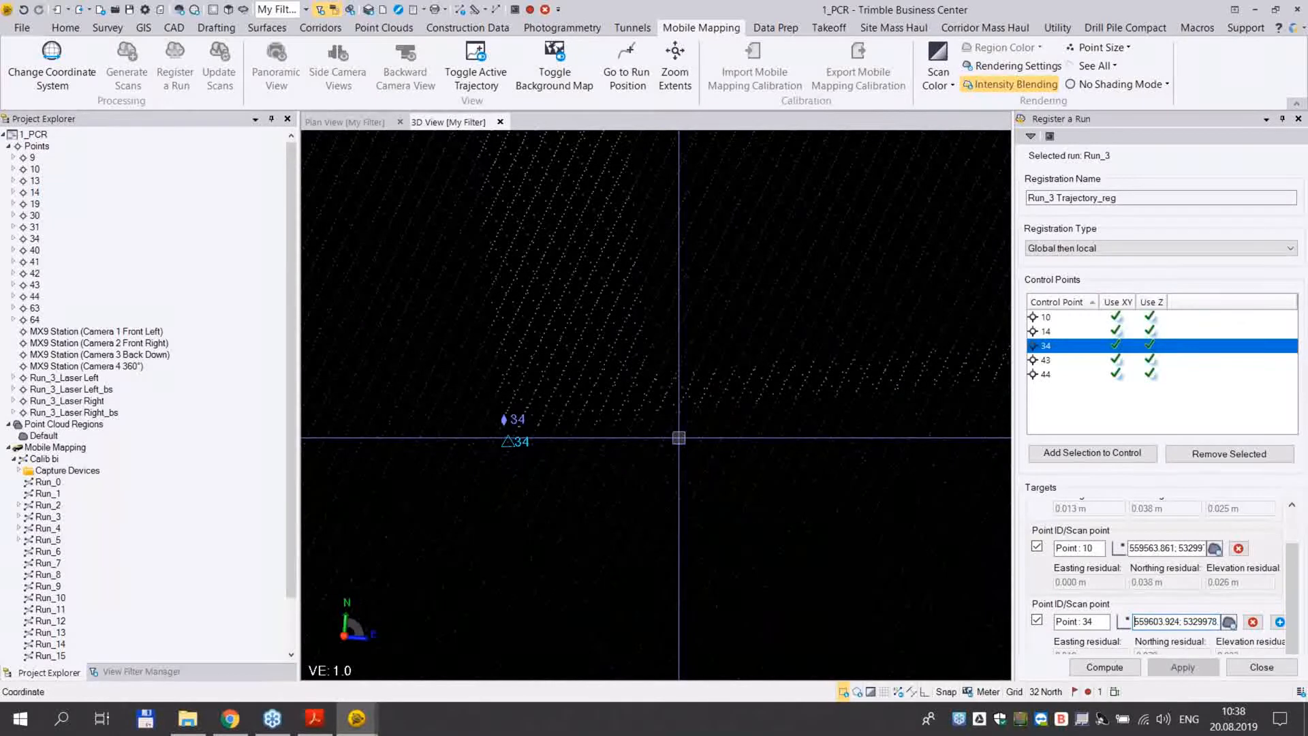
pyautogui.moveTo(709, 438); pyautogui.dragTo(707, 432, button='right')
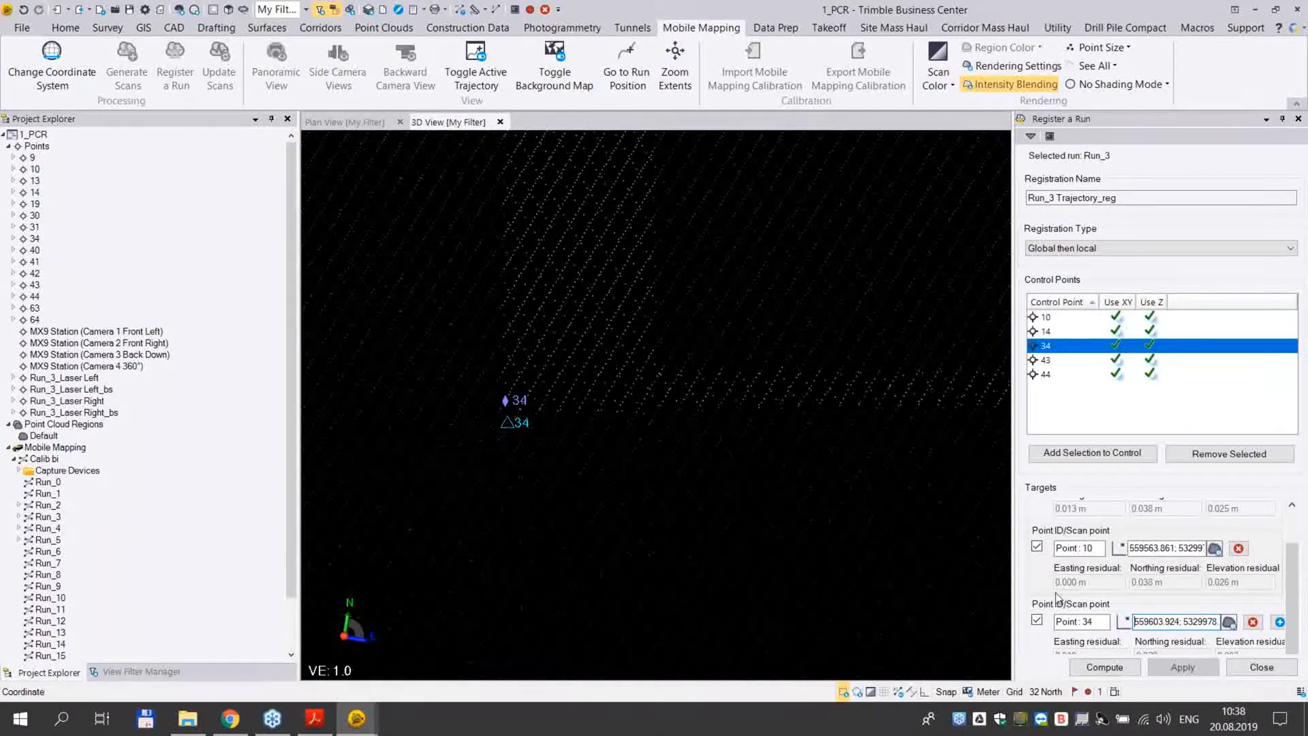
pyautogui.click(1280, 621)
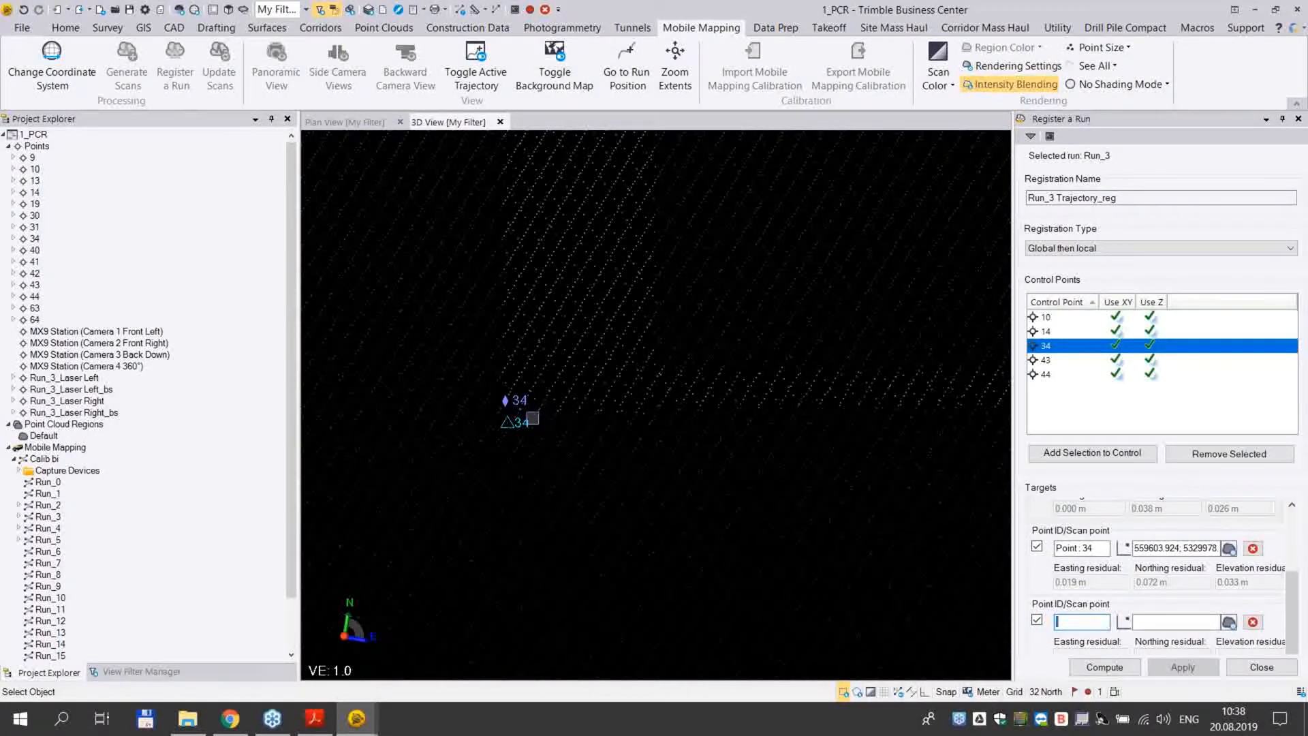
# Set the northing of point 34's scan target to 5329978.512
pyautogui.click(1228, 549)
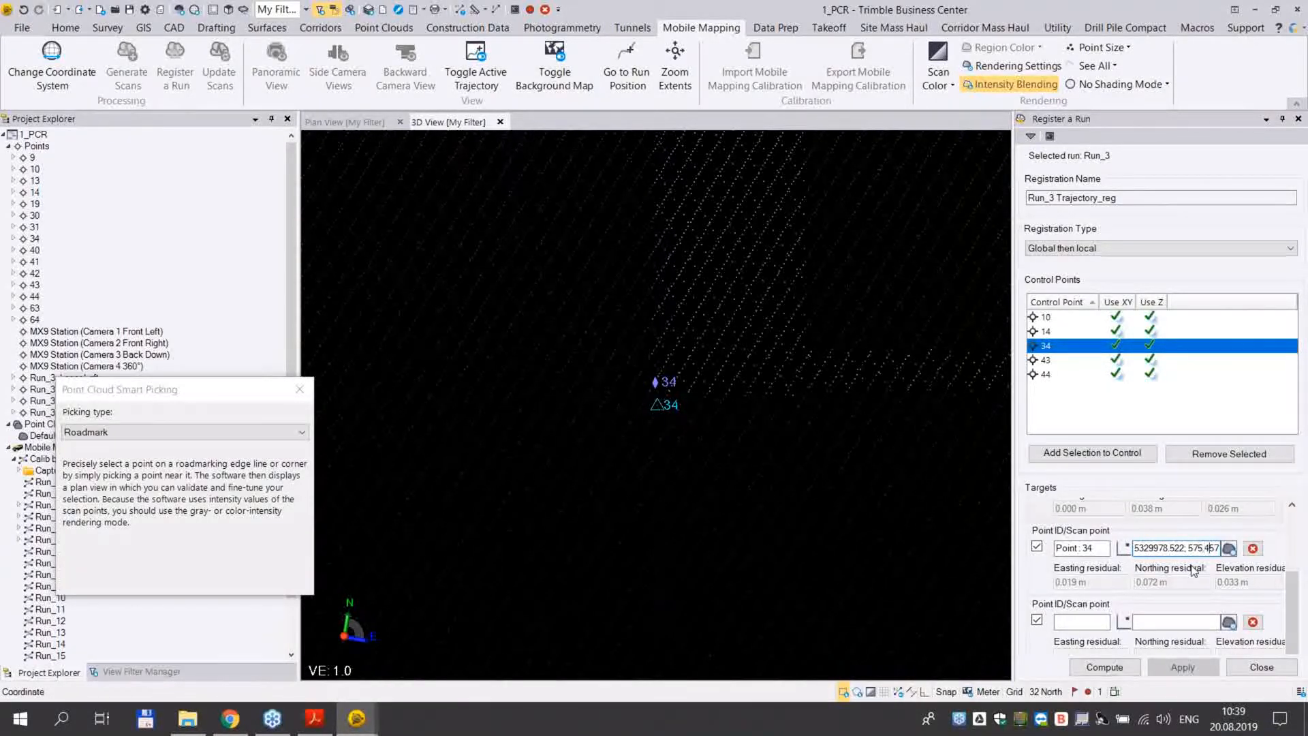
pyautogui.press('Left')
pyautogui.press('Left')
pyautogui.press('Left')
pyautogui.press('Delete')
pyautogui.write('1')
pyautogui.press('Return')
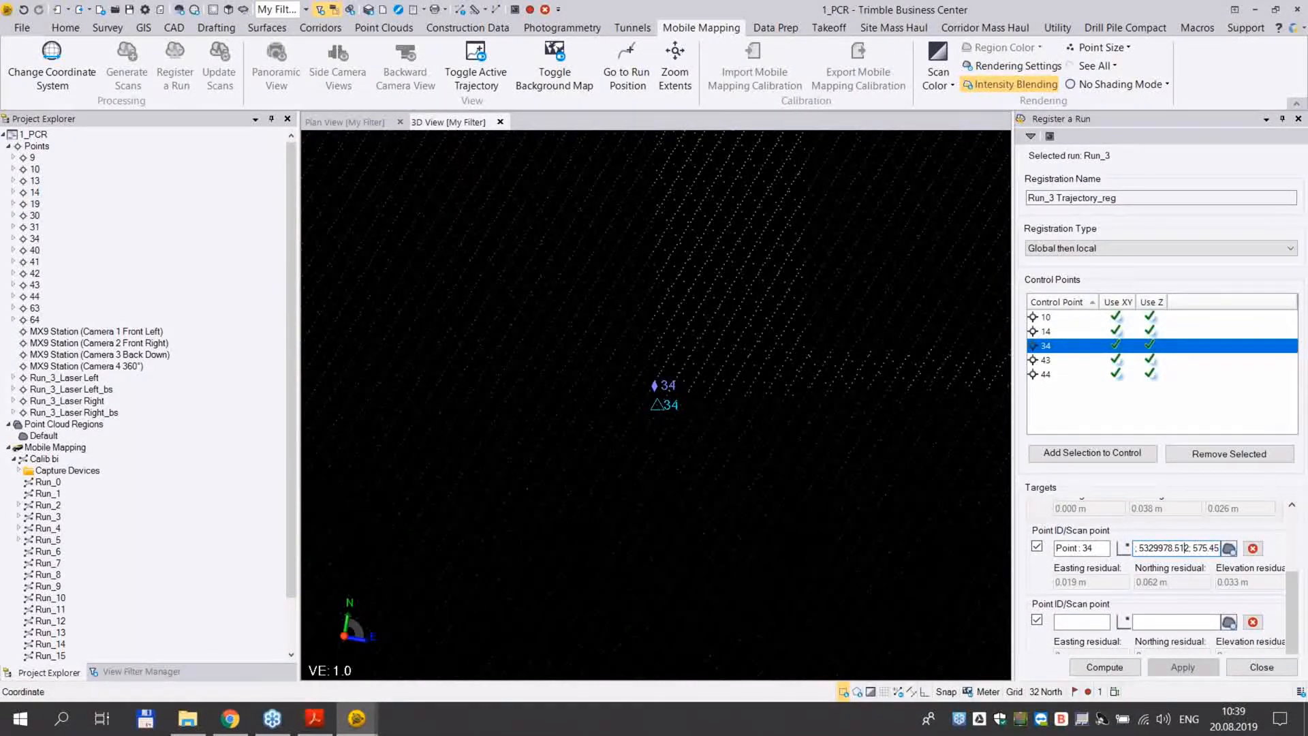
# Set the northing of point 34's scan target to 5329978.452
pyautogui.press('BackSpace')
pyautogui.press('BackSpace')
pyautogui.write('45')
pyautogui.press('Tab')
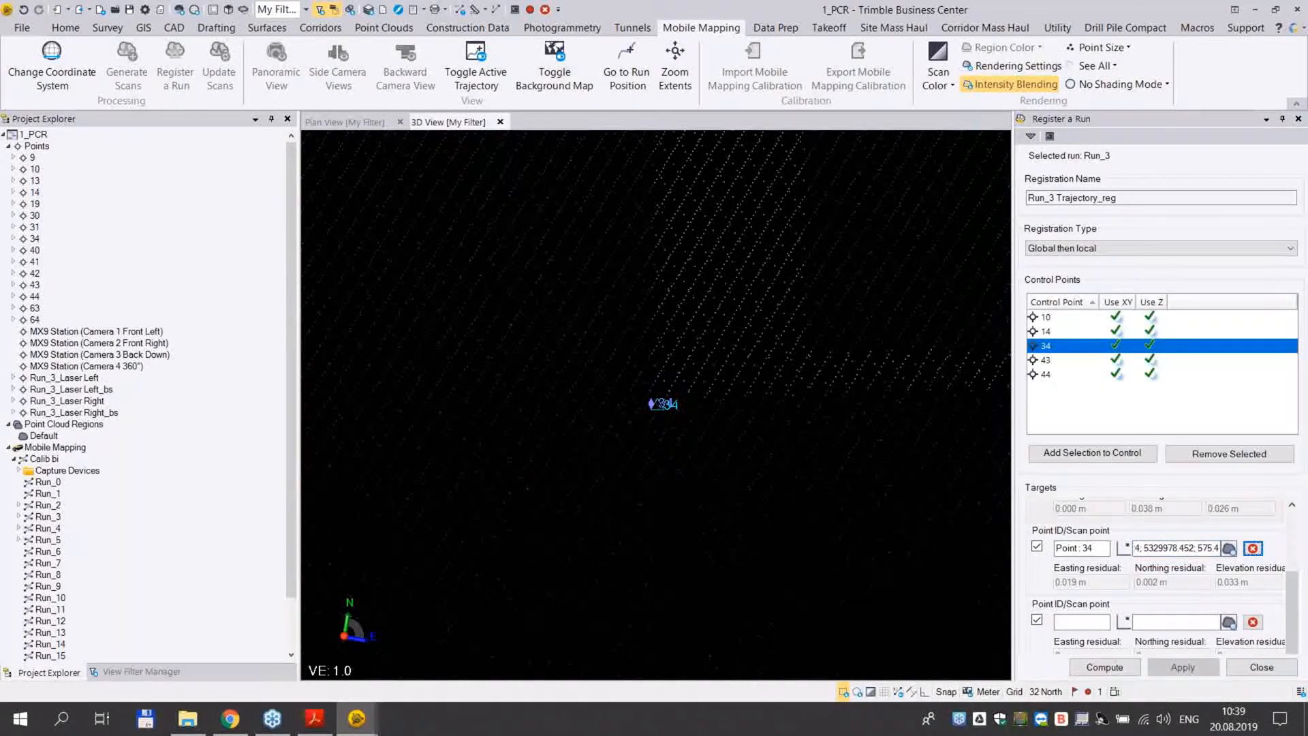
# Set the northing of point 34's scan target to 5329978.482 and compare the residuals in the target list
pyautogui.click(1204, 549)
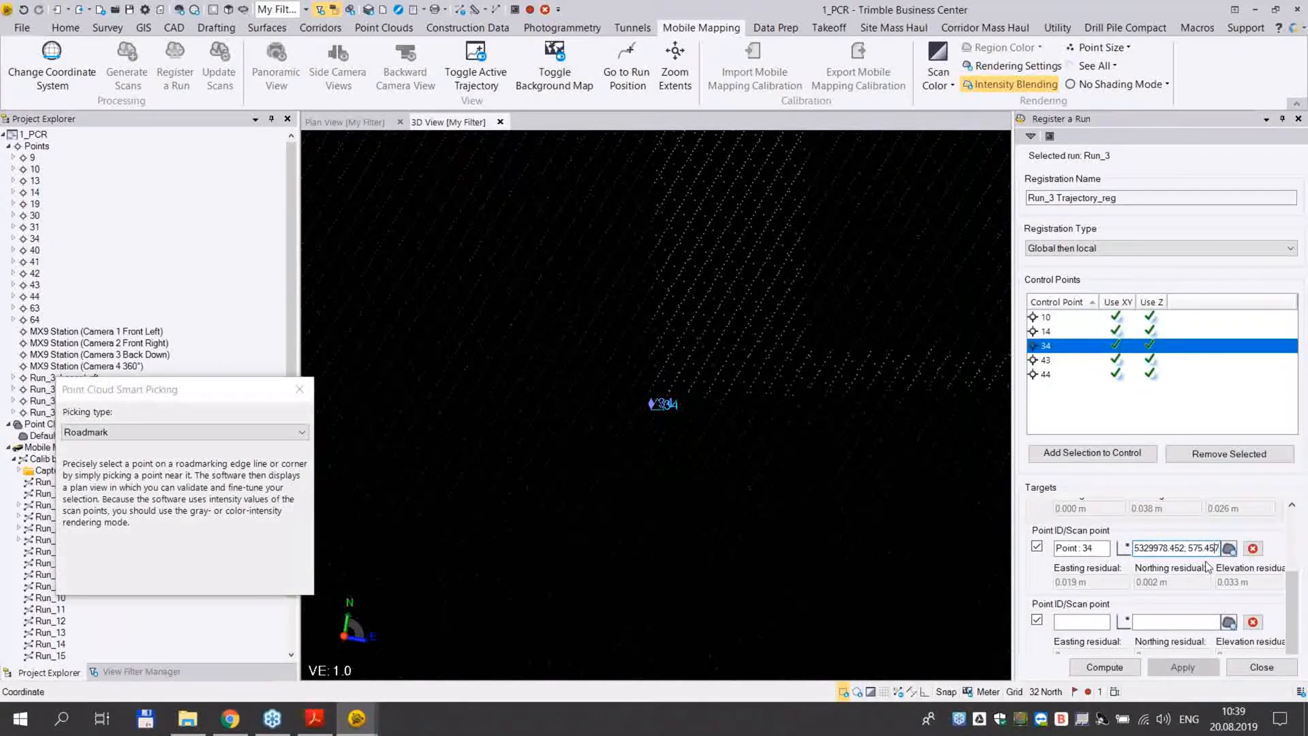
pyautogui.press('BackSpace')
pyautogui.write('8')
pyautogui.press('Return')
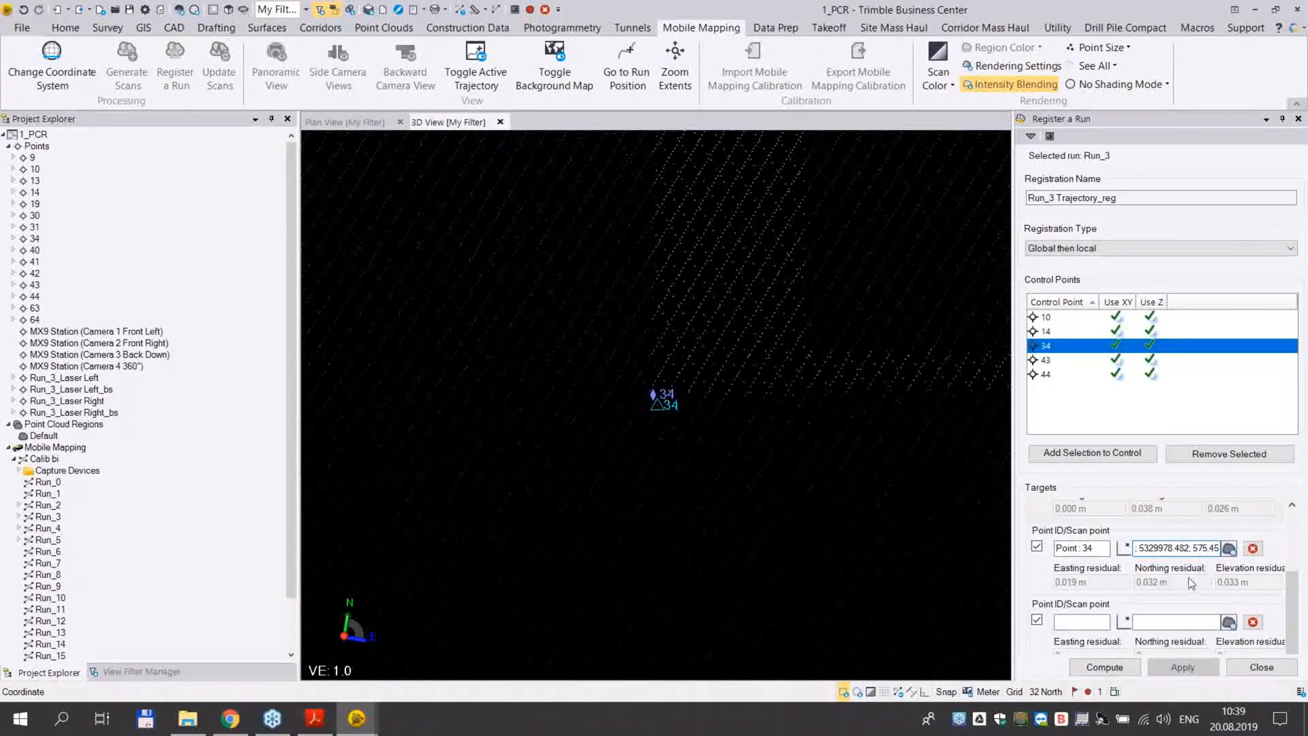
pyautogui.moveTo(1292, 595); pyautogui.dragTo(1290, 571)
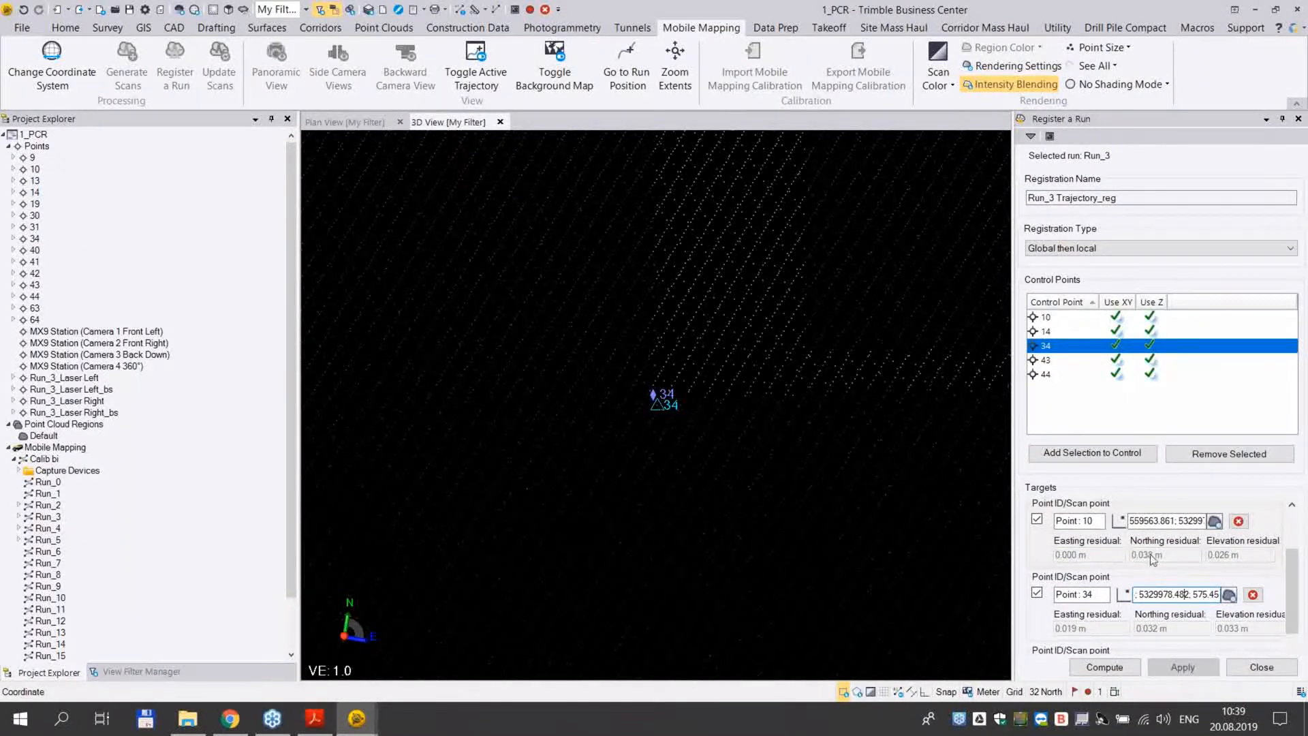
pyautogui.moveTo(1295, 600)
pyautogui.mouseDown()
pyautogui.moveTo(1296, 574)
pyautogui.moveTo(1296, 621)
pyautogui.mouseUp()
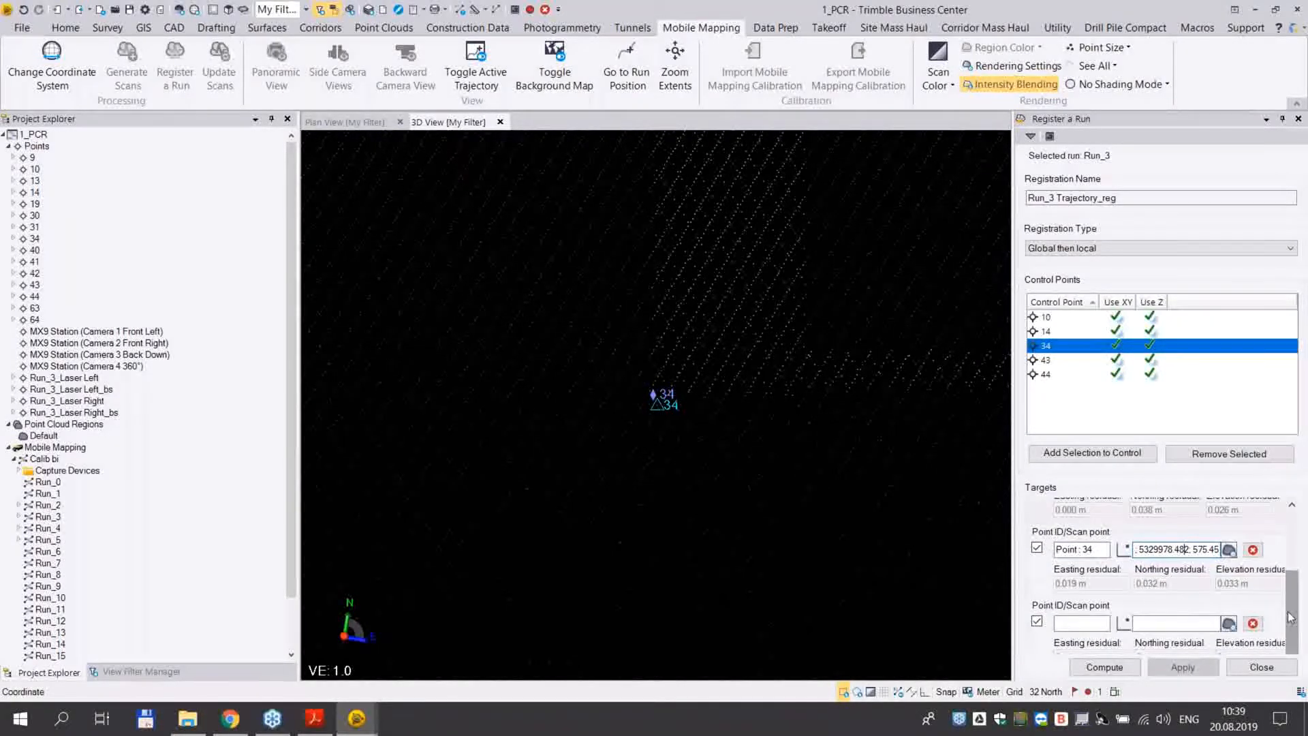
# Pick control point 43's scan target with Roadmark picking at about 559678.027, 5329996.232 and validate it
pyautogui.scroll(-6, 899, 485)
pyautogui.moveTo(923, 455); pyautogui.dragTo(598, 472, button='middle')
pyautogui.scroll(6, 709, 365)
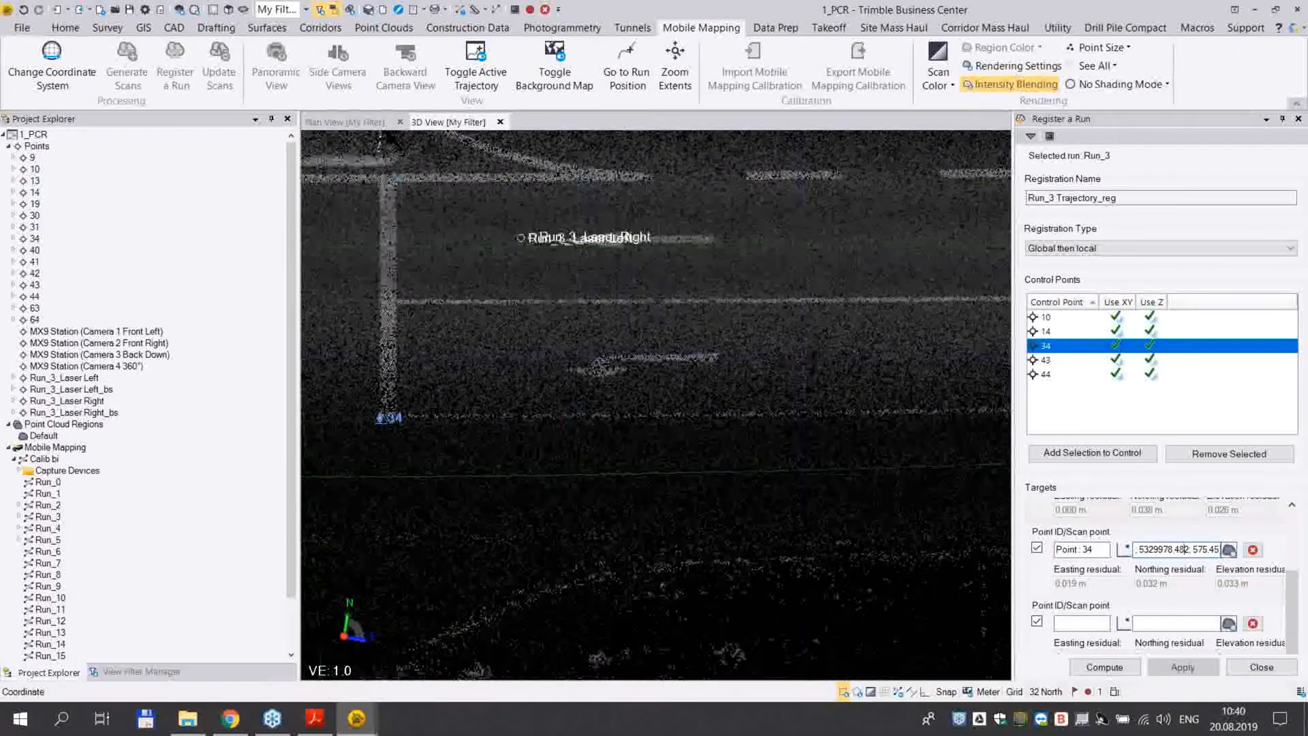
pyautogui.doubleClick(1056, 361)
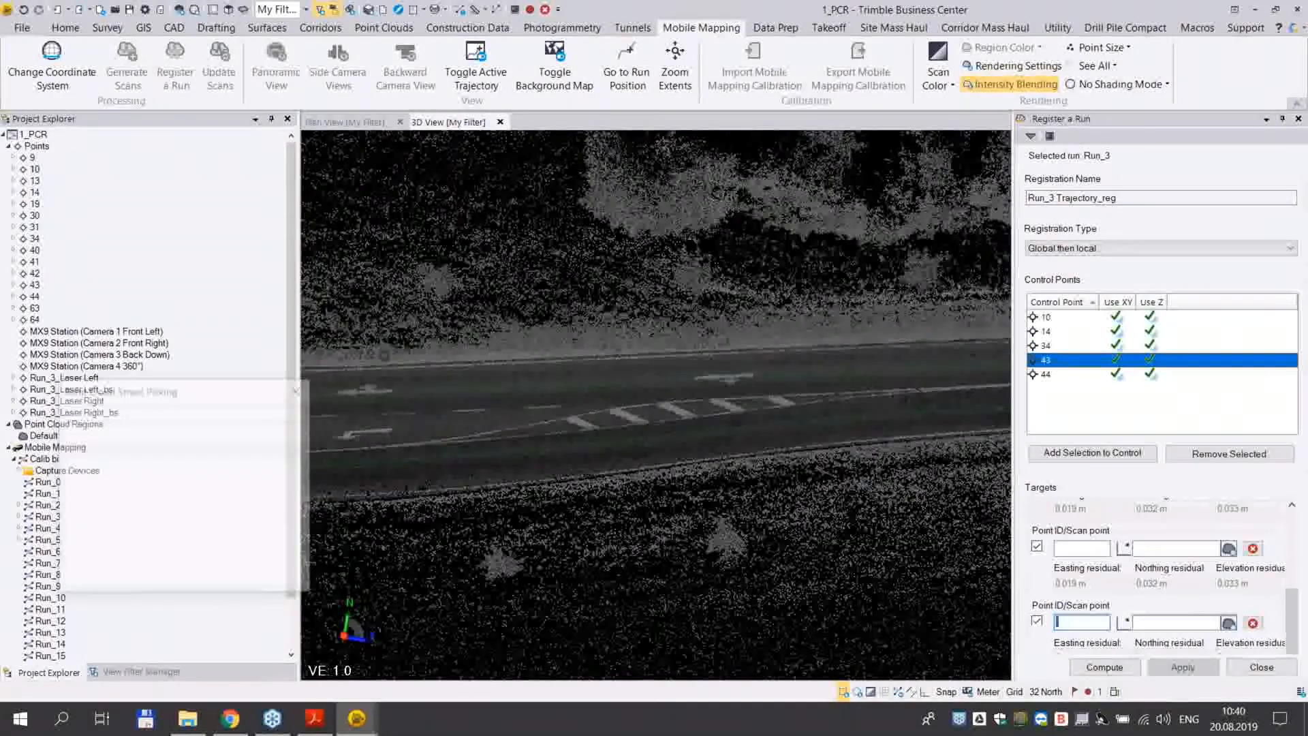
pyautogui.scroll(-6, 762, 388)
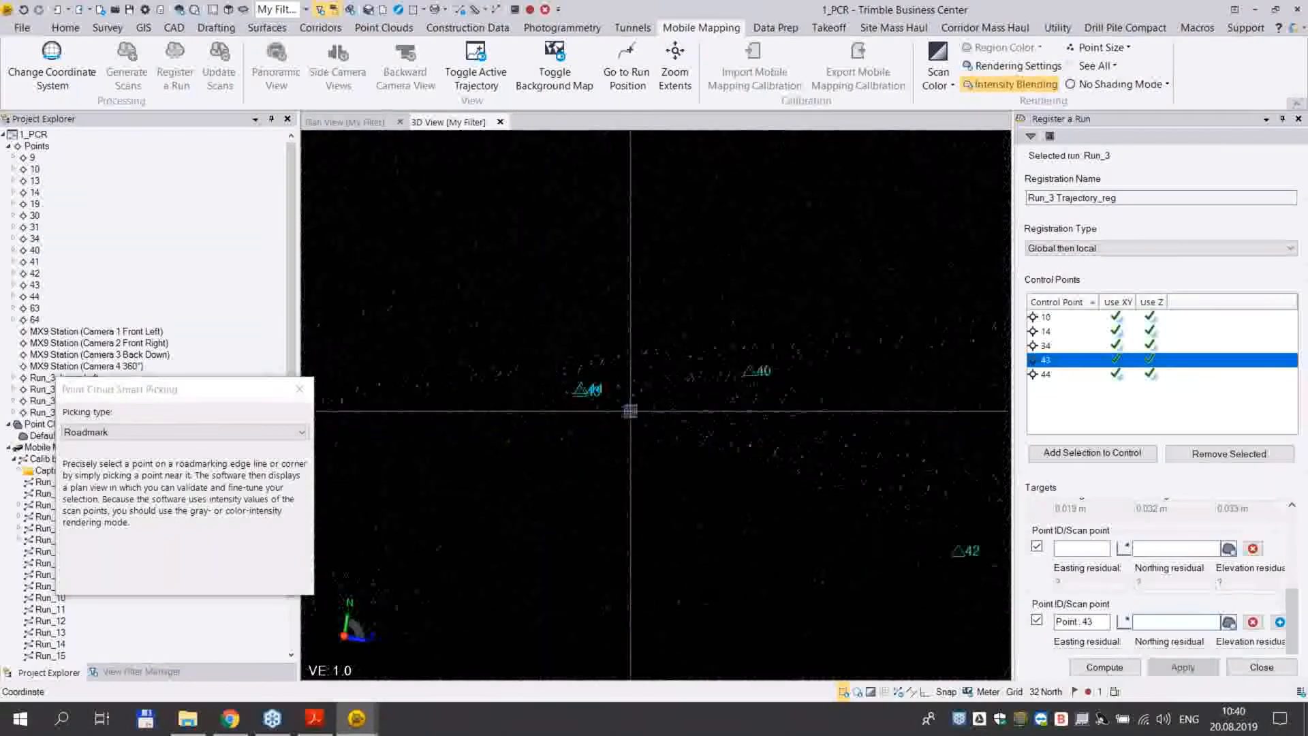
pyautogui.scroll(5, 640, 393)
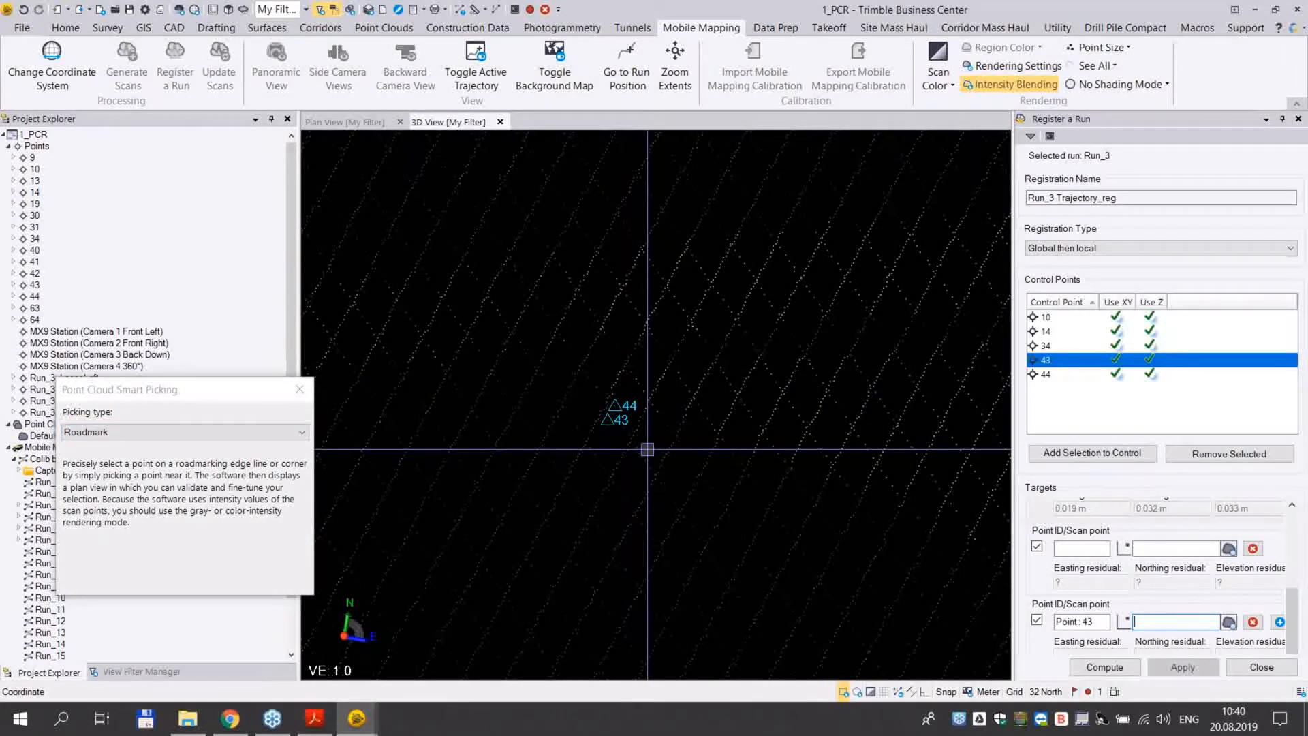
pyautogui.click(614, 381)
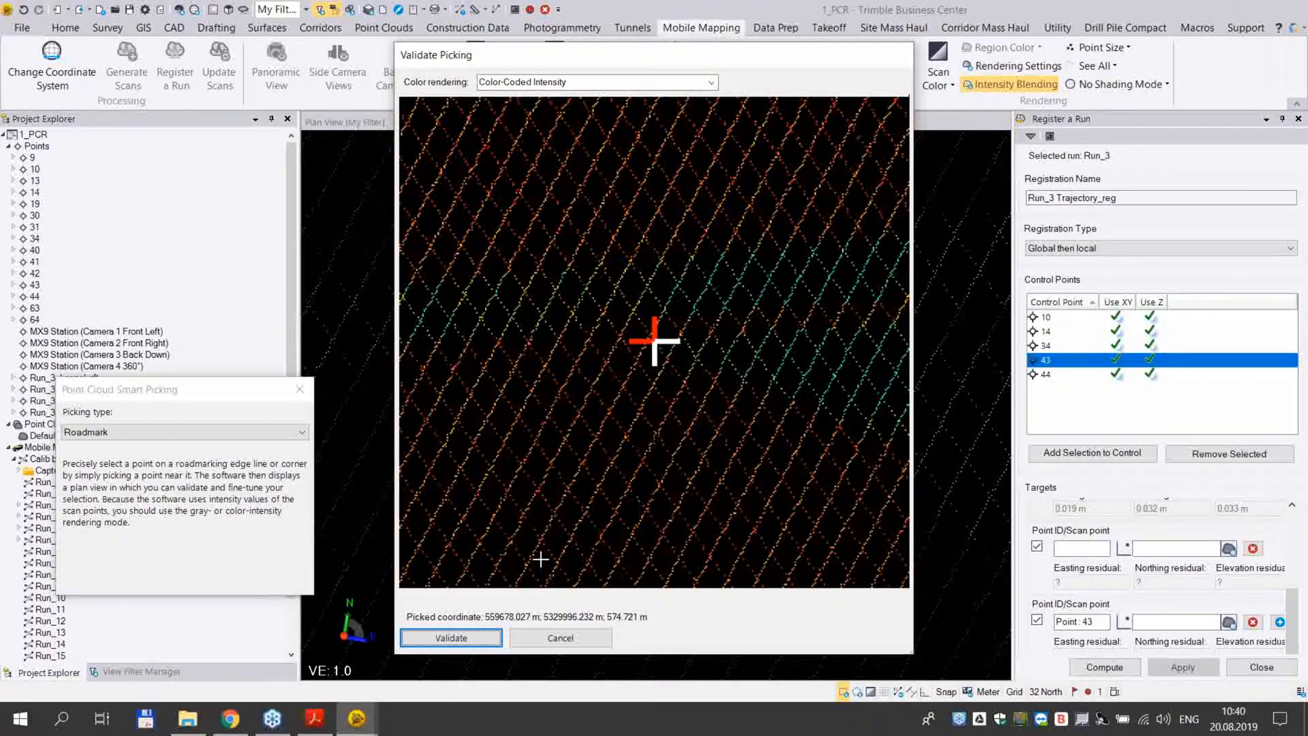
pyautogui.click(489, 638)
# Remove the empty target entry above point 43's and add a new empty entry below it
pyautogui.click(1253, 548)
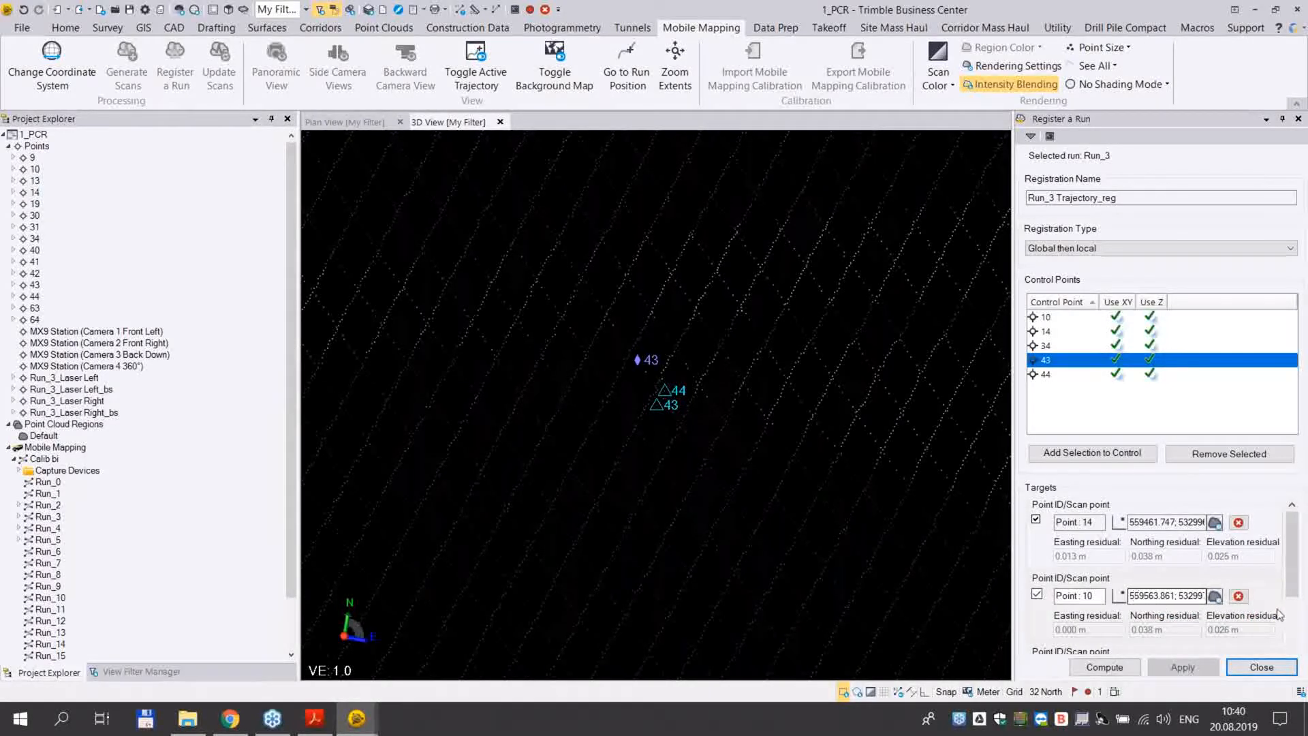
pyautogui.moveTo(1292, 582); pyautogui.dragTo(1296, 659)
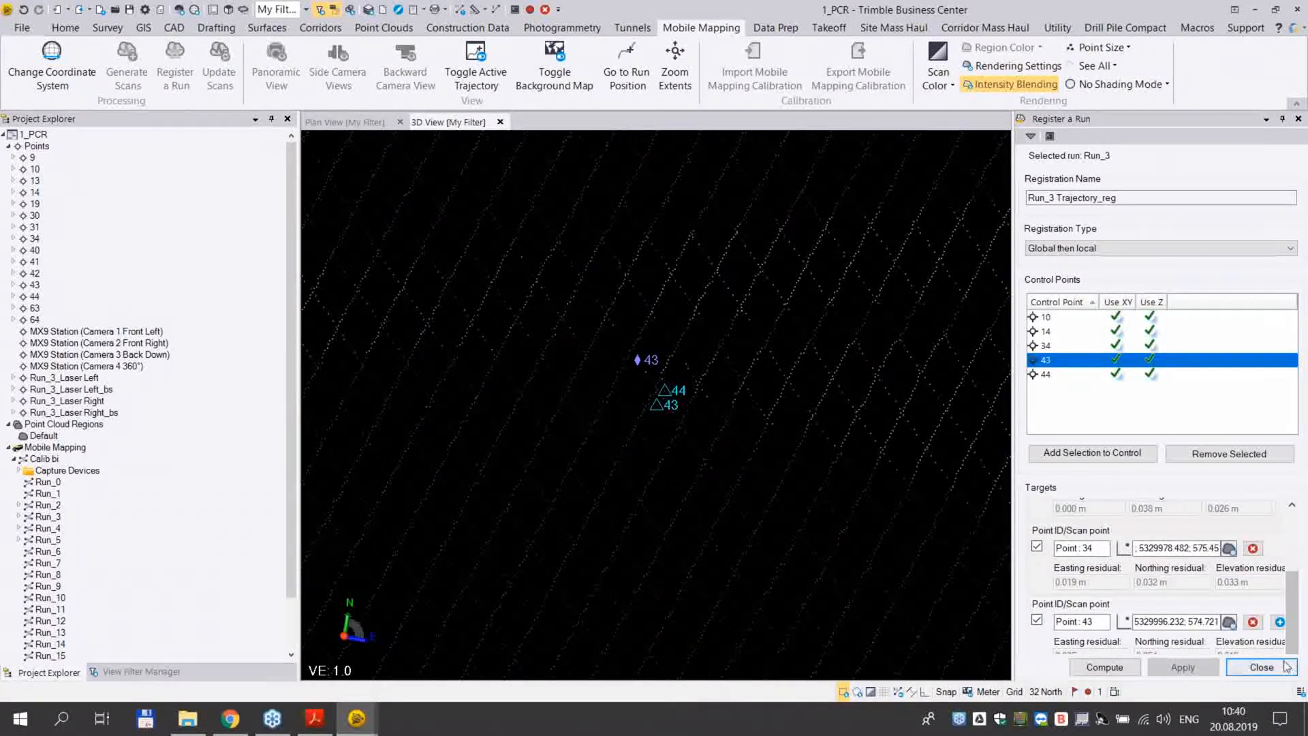
pyautogui.click(1279, 622)
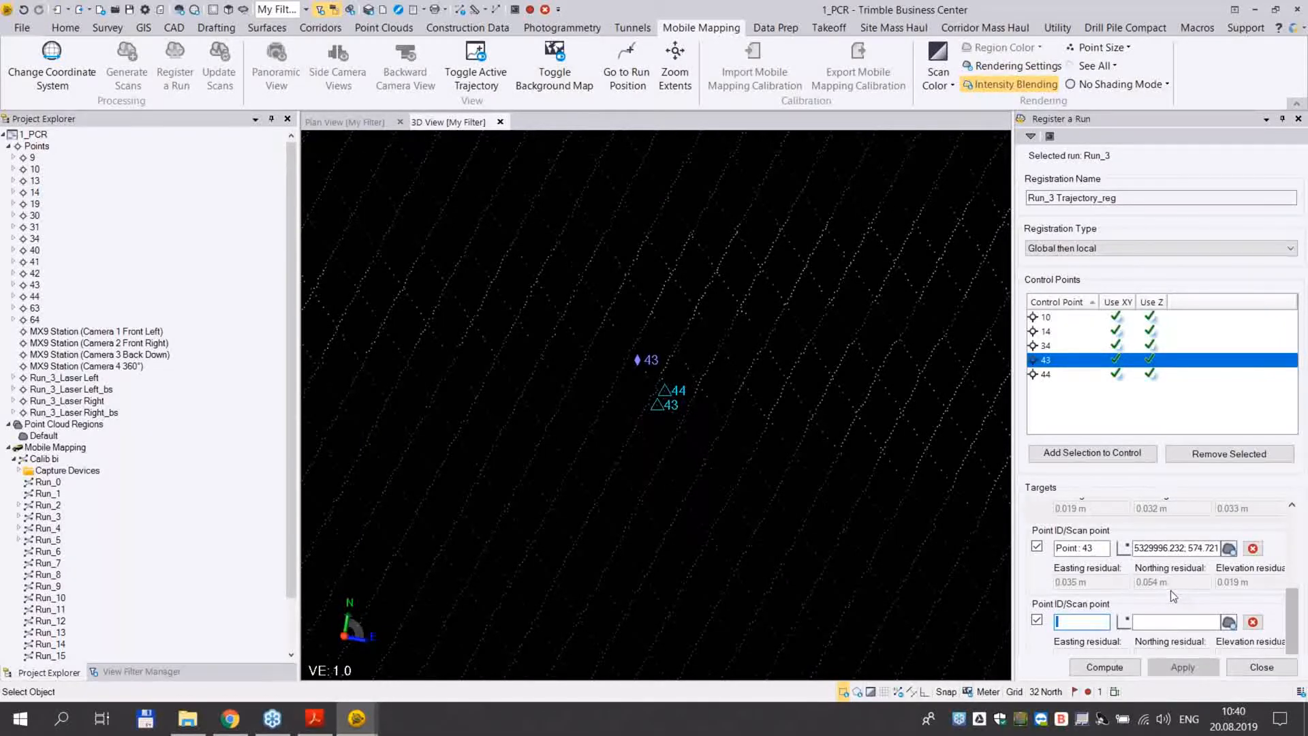
# Assign control point 44 to the new target and pick its scan point near the road marking using the Intersected plane picking type
pyautogui.click(1050, 376)
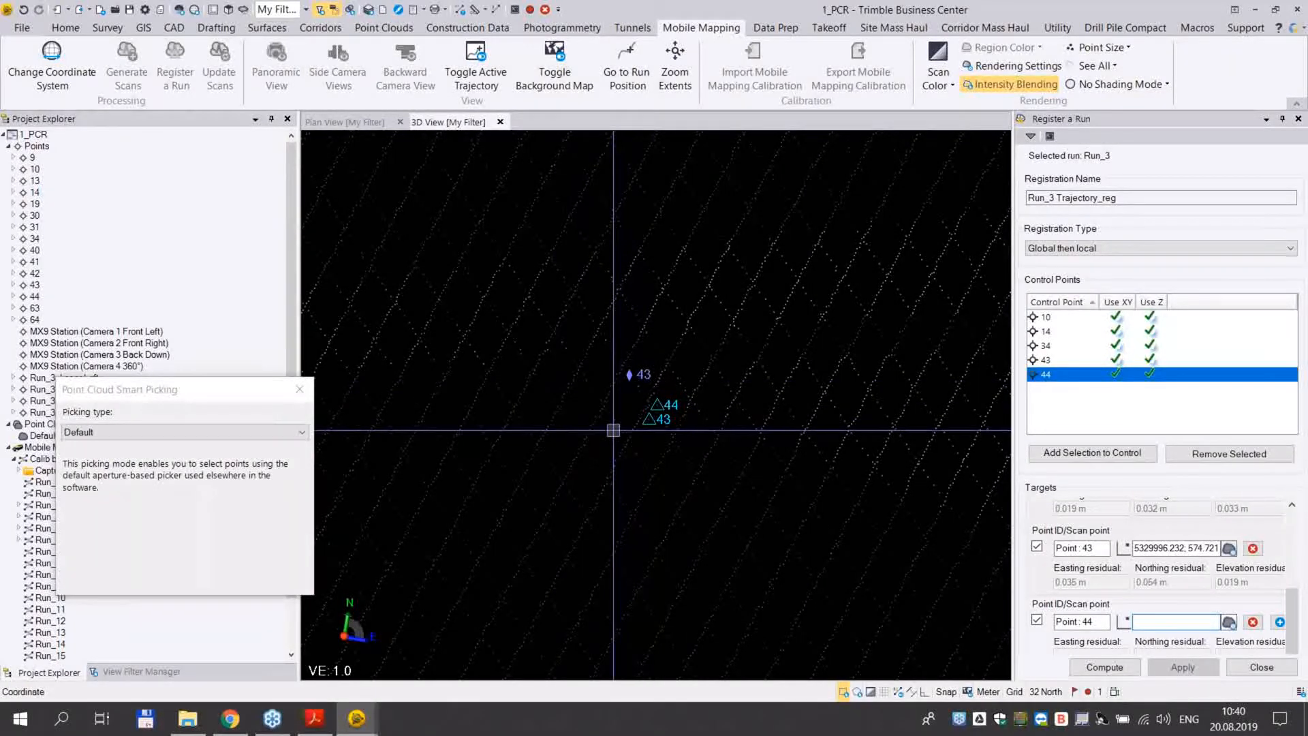
pyautogui.click(177, 434)
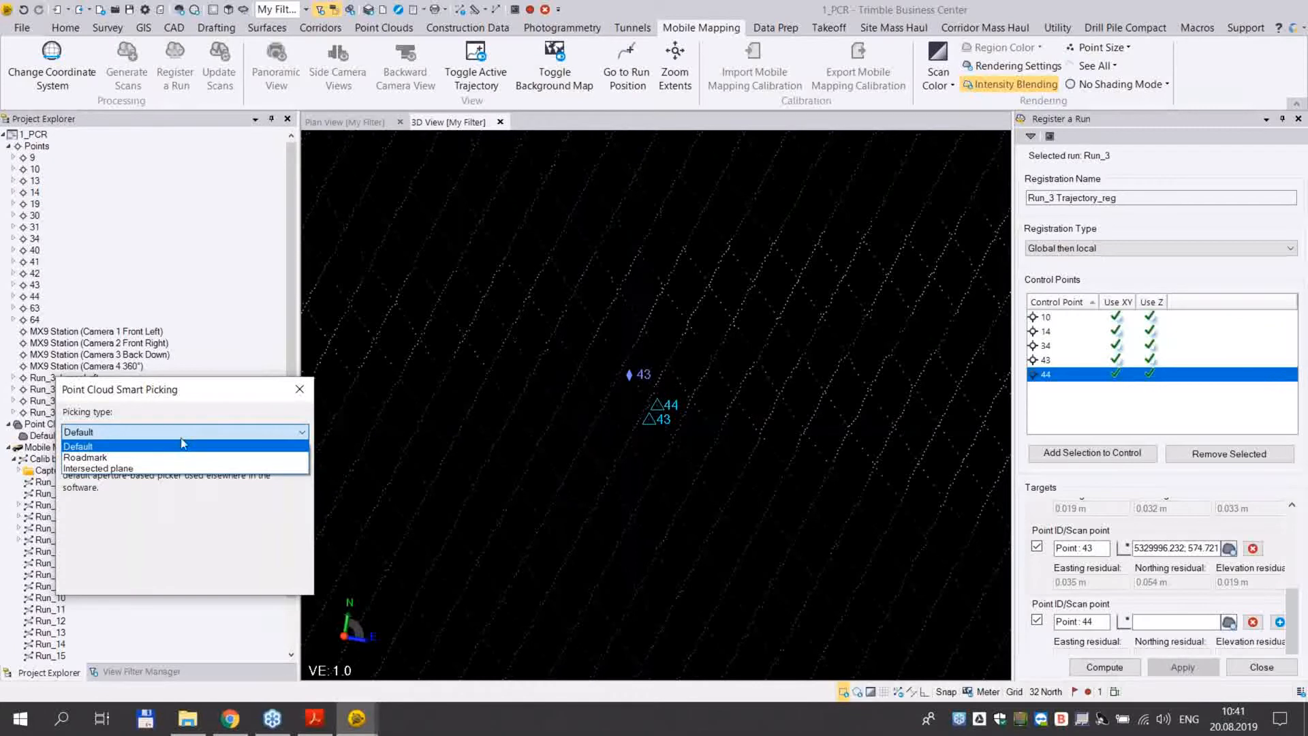
pyautogui.click(139, 471)
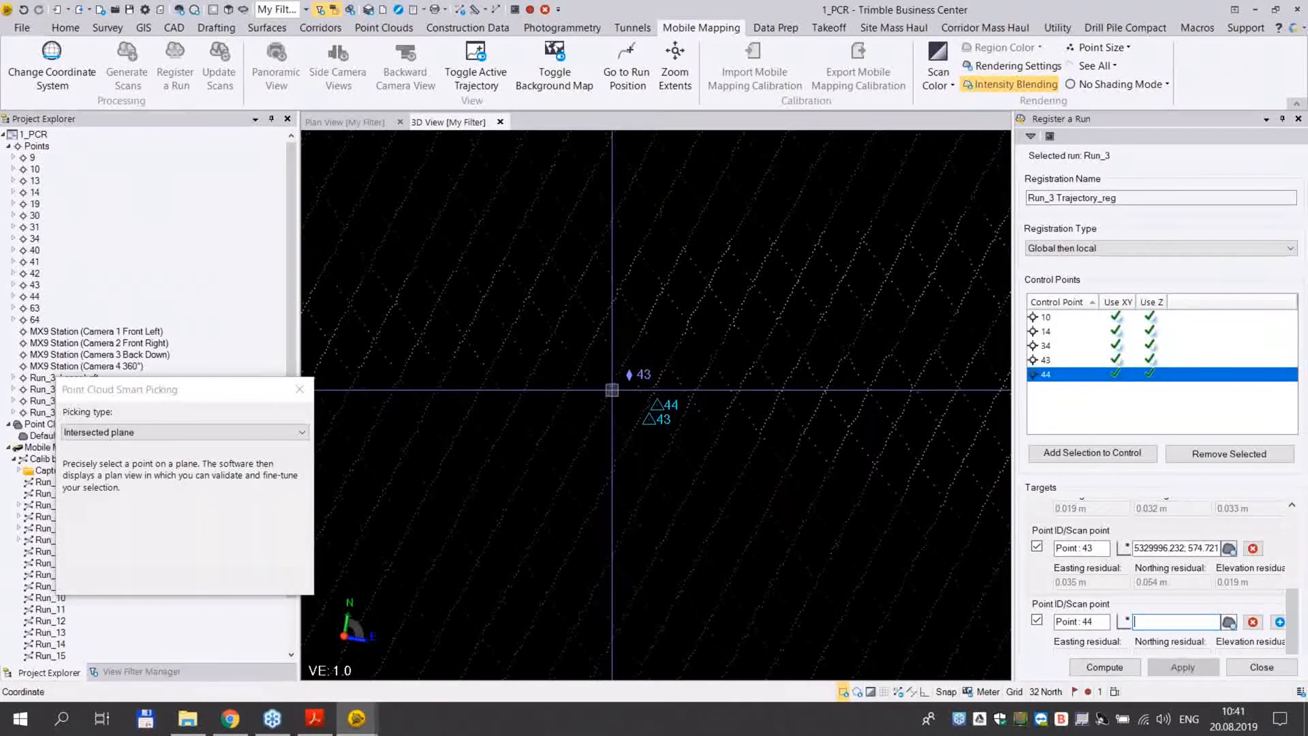
pyautogui.click(612, 390)
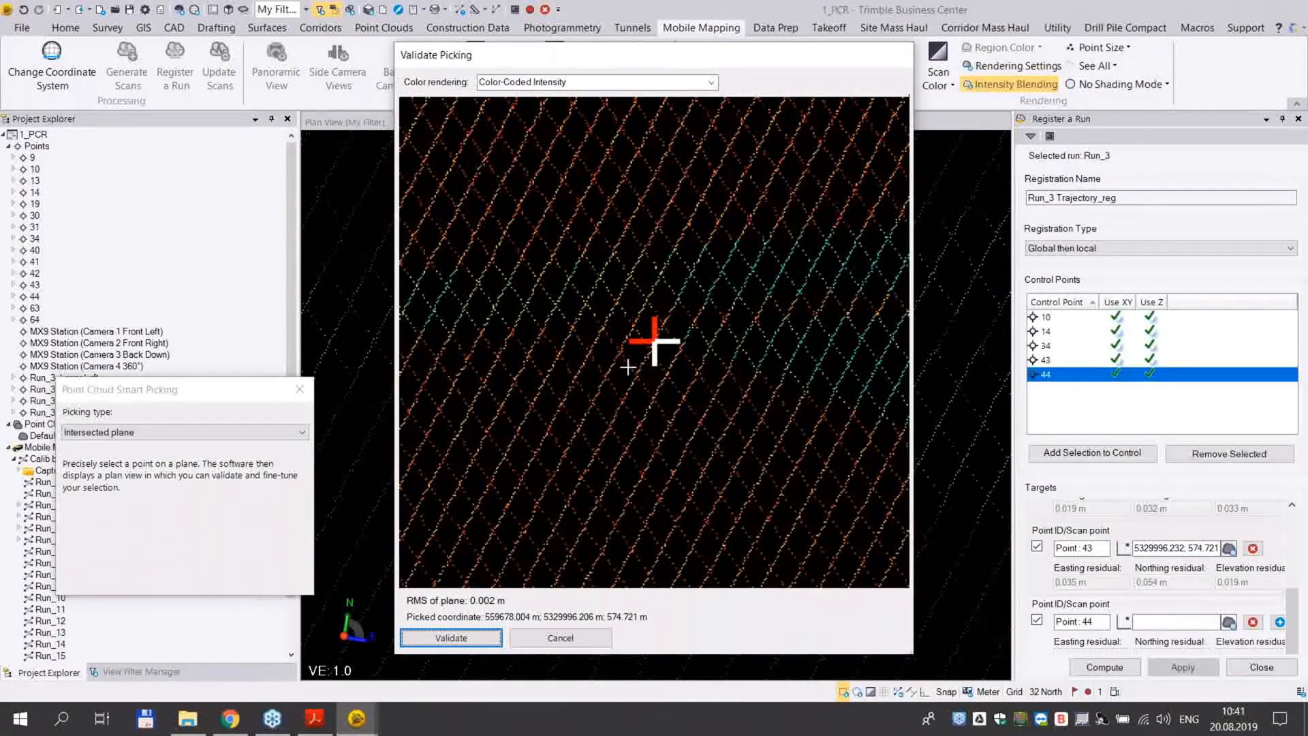
# Fine-tune point 44's pick onto the road-marking corner at about 559678.038, 5329996.234 and validate it
pyautogui.click(565, 379)
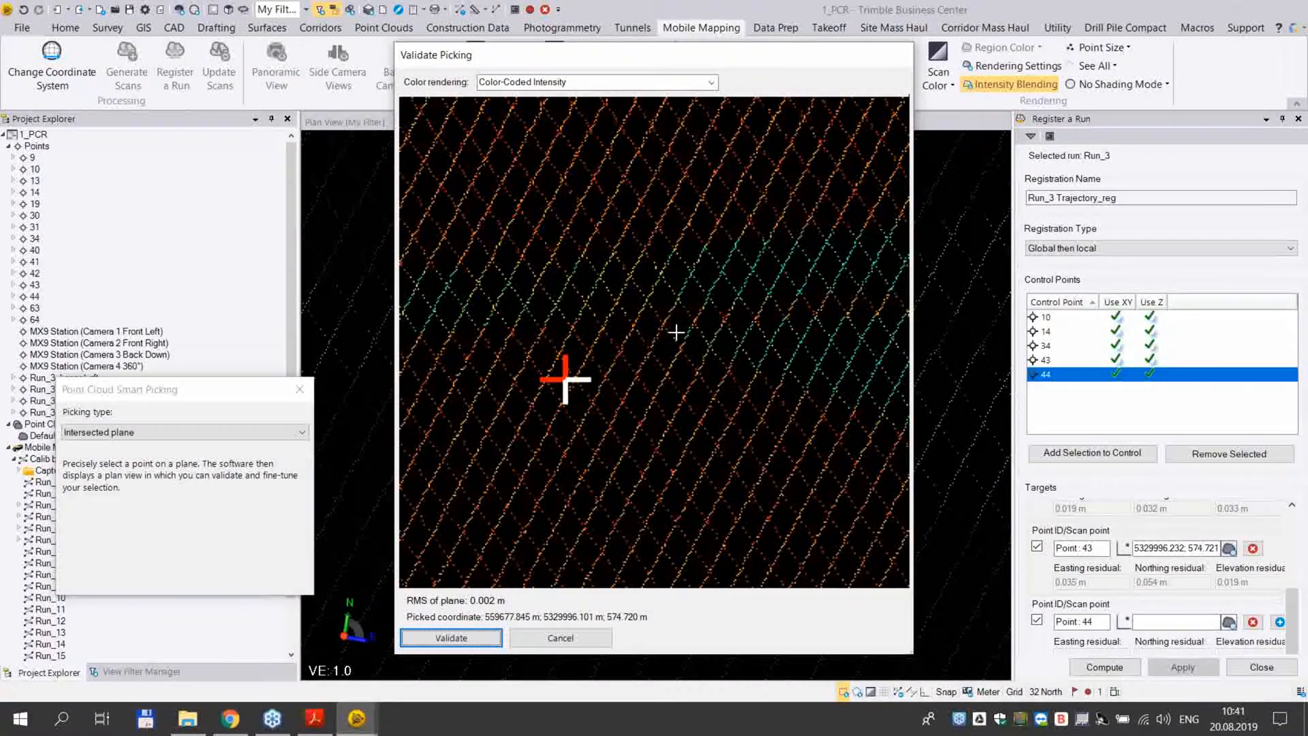
pyautogui.click(677, 331)
pyautogui.click(633, 349)
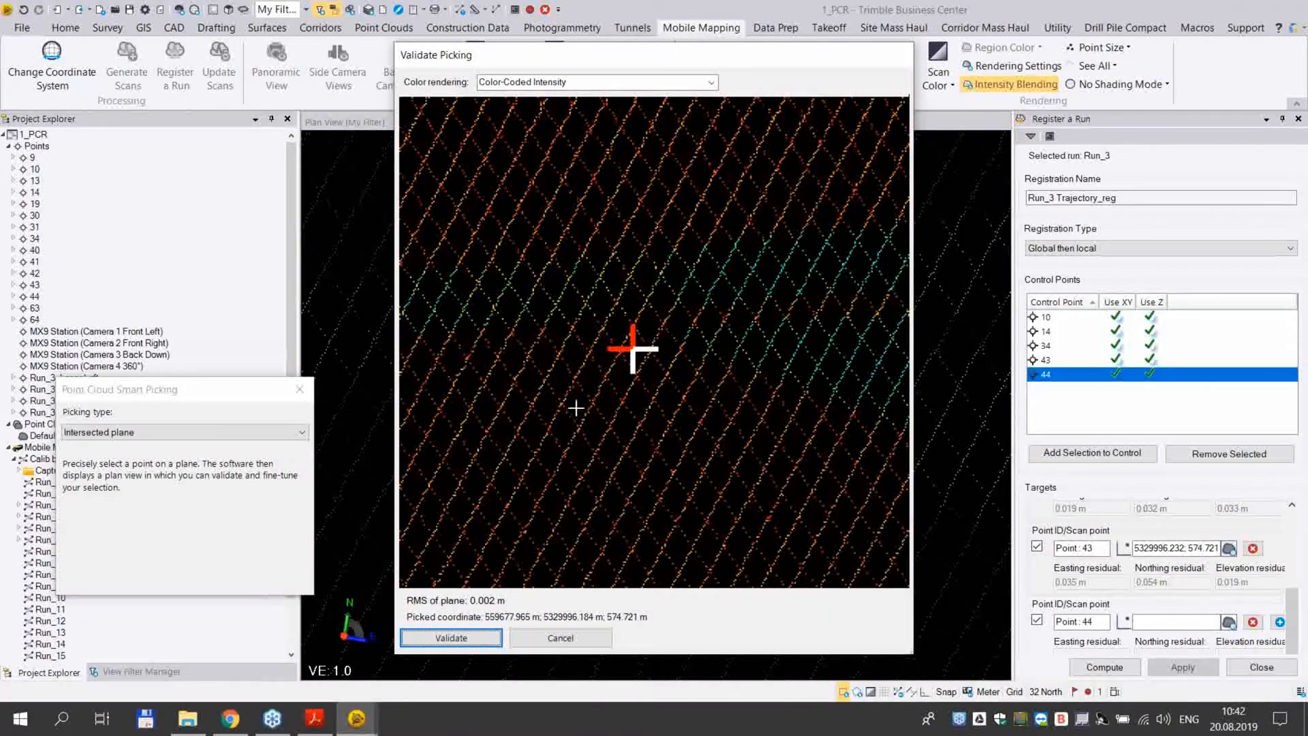
pyautogui.click(674, 330)
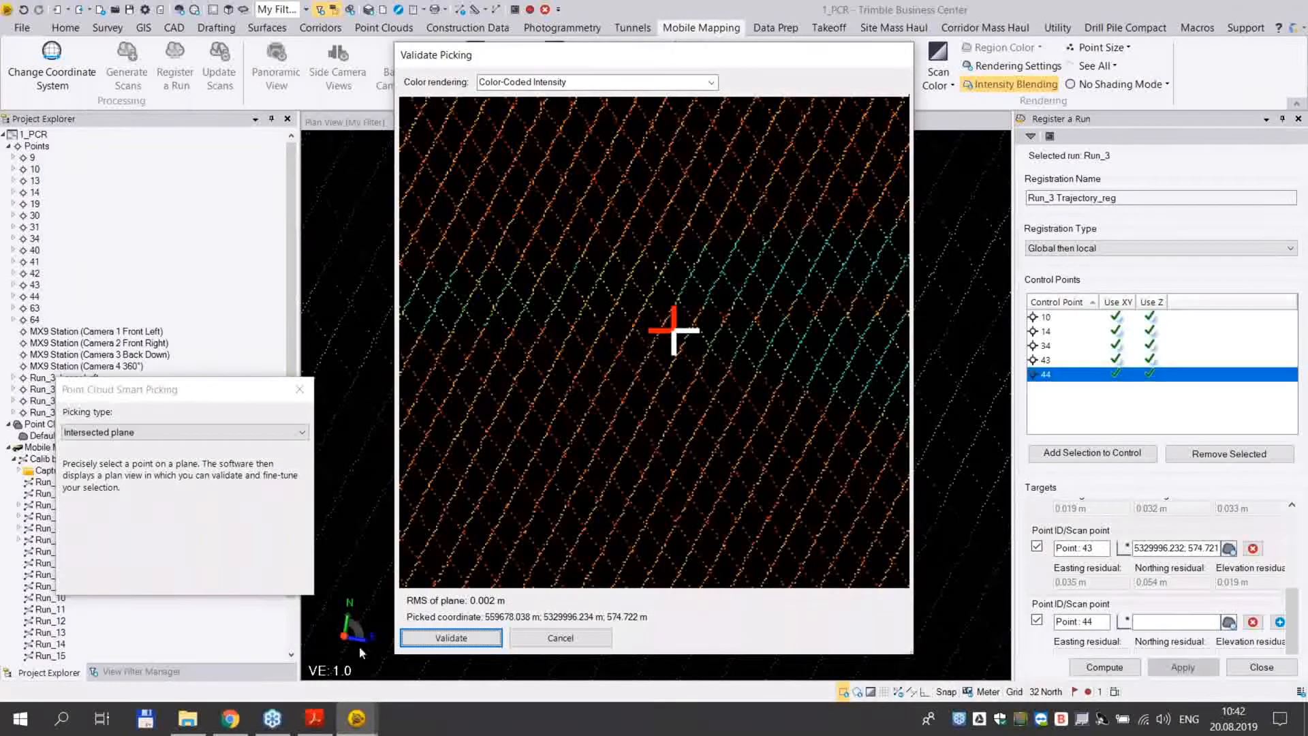
pyautogui.click(425, 639)
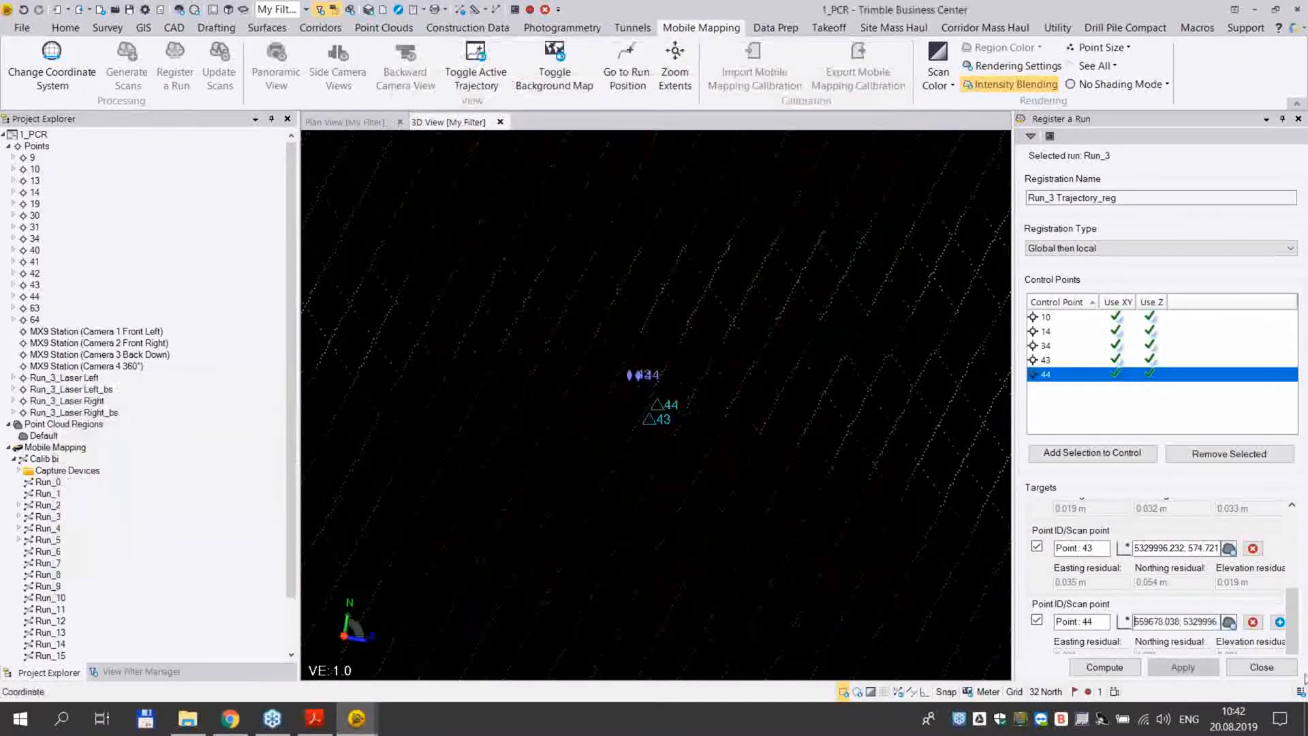
# Add an empty target entry below point 44's to inspect its residuals, and remove that entry again
pyautogui.click(1279, 622)
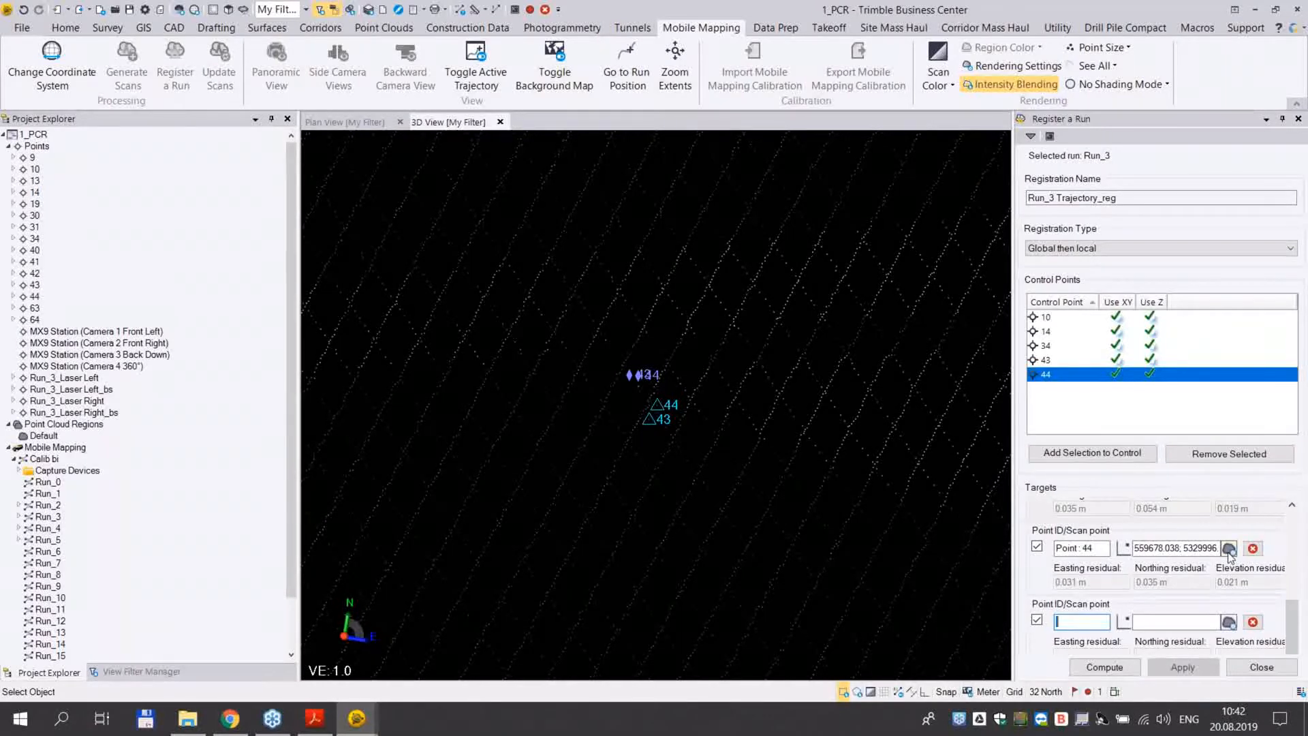
pyautogui.click(1052, 360)
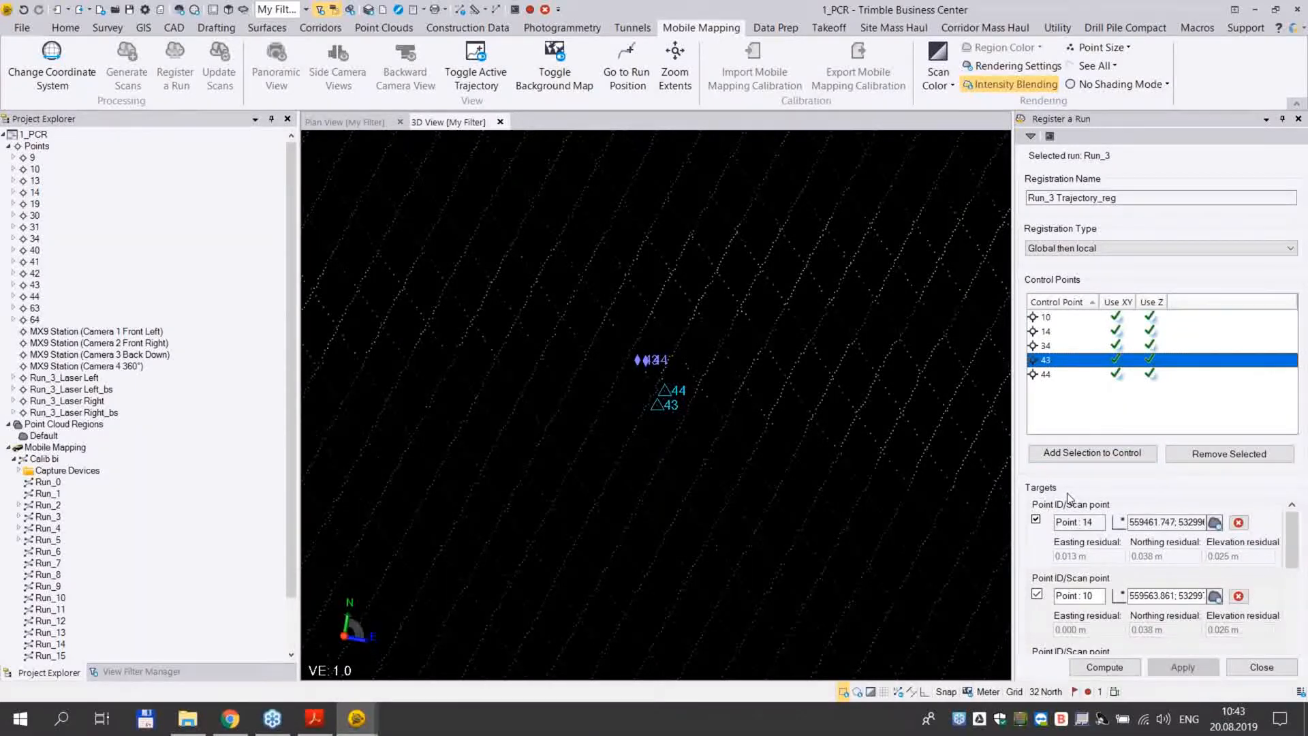
pyautogui.moveTo(1290, 545); pyautogui.dragTo(1296, 632)
pyautogui.click(1238, 626)
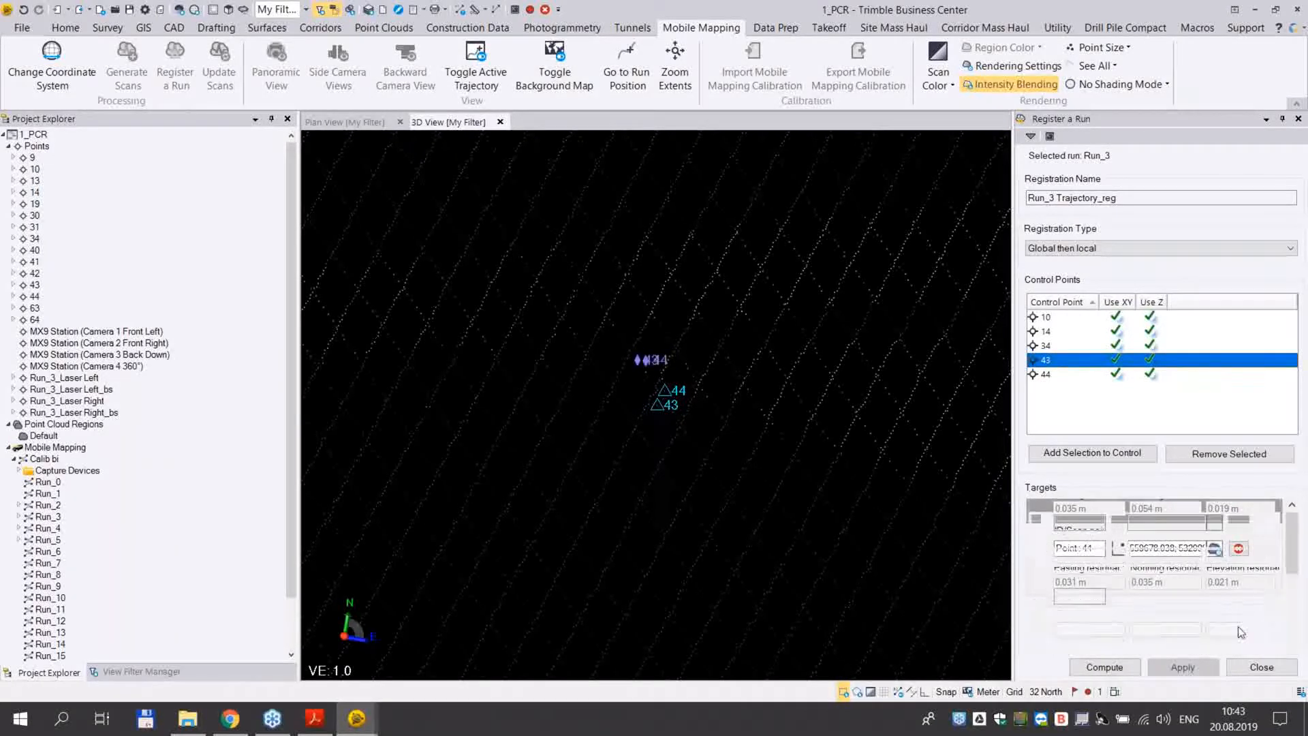
pyautogui.moveTo(1302, 561); pyautogui.dragTo(1304, 658)
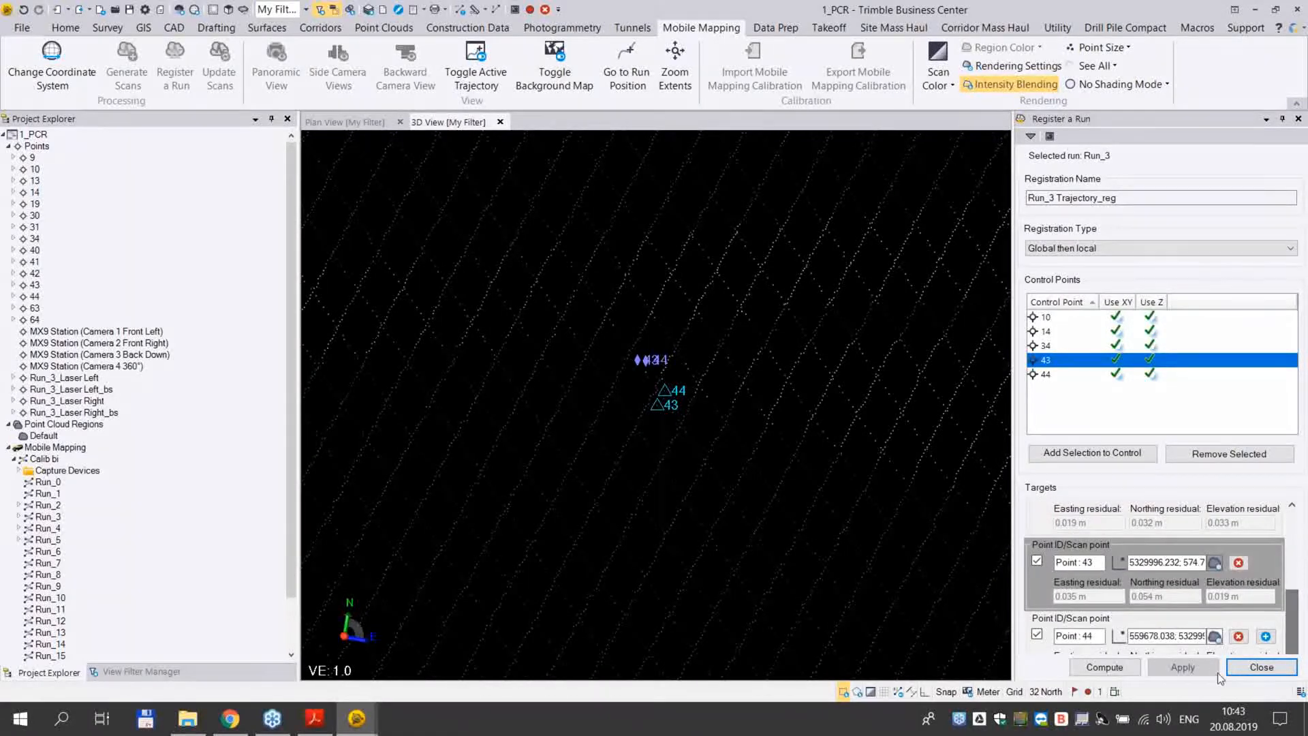
# Compute the Run_3 registration and review the residuals of all the targets
pyautogui.click(1127, 675)
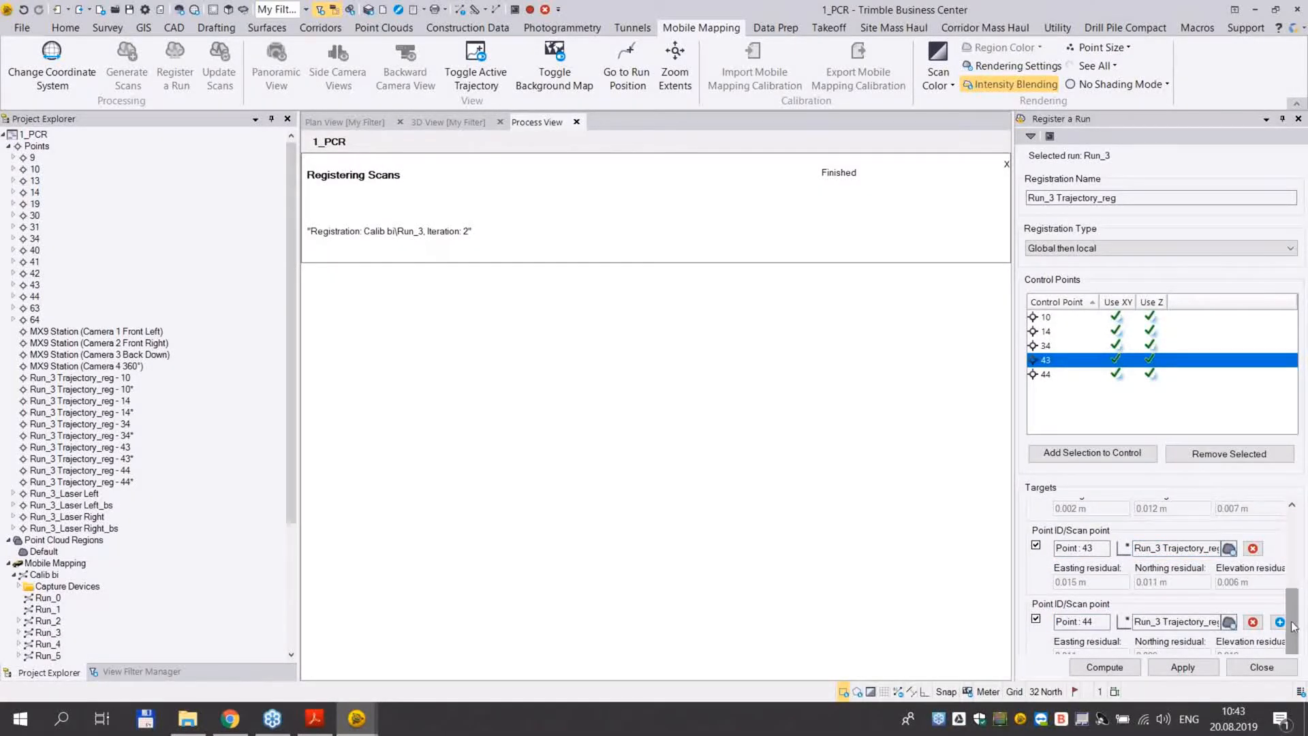
pyautogui.moveTo(1293, 625); pyautogui.dragTo(1284, 542)
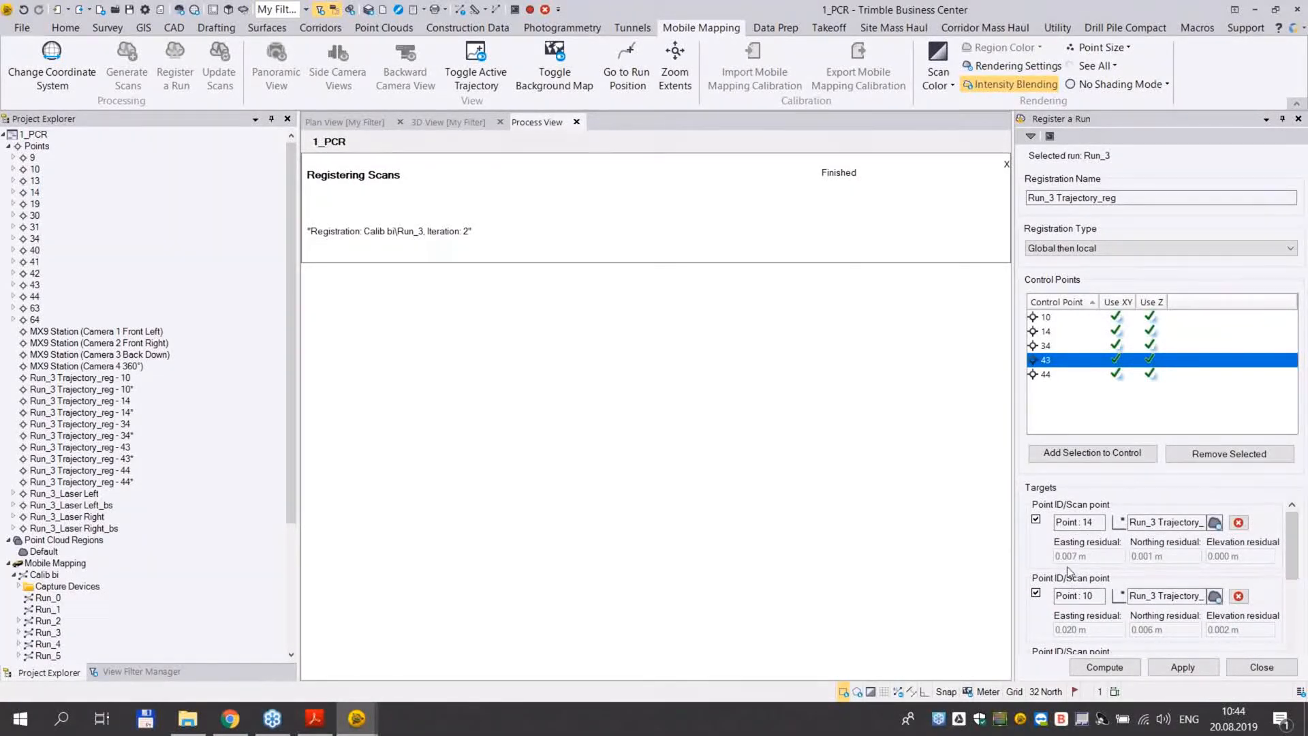
pyautogui.moveTo(1293, 554); pyautogui.dragTo(1295, 563)
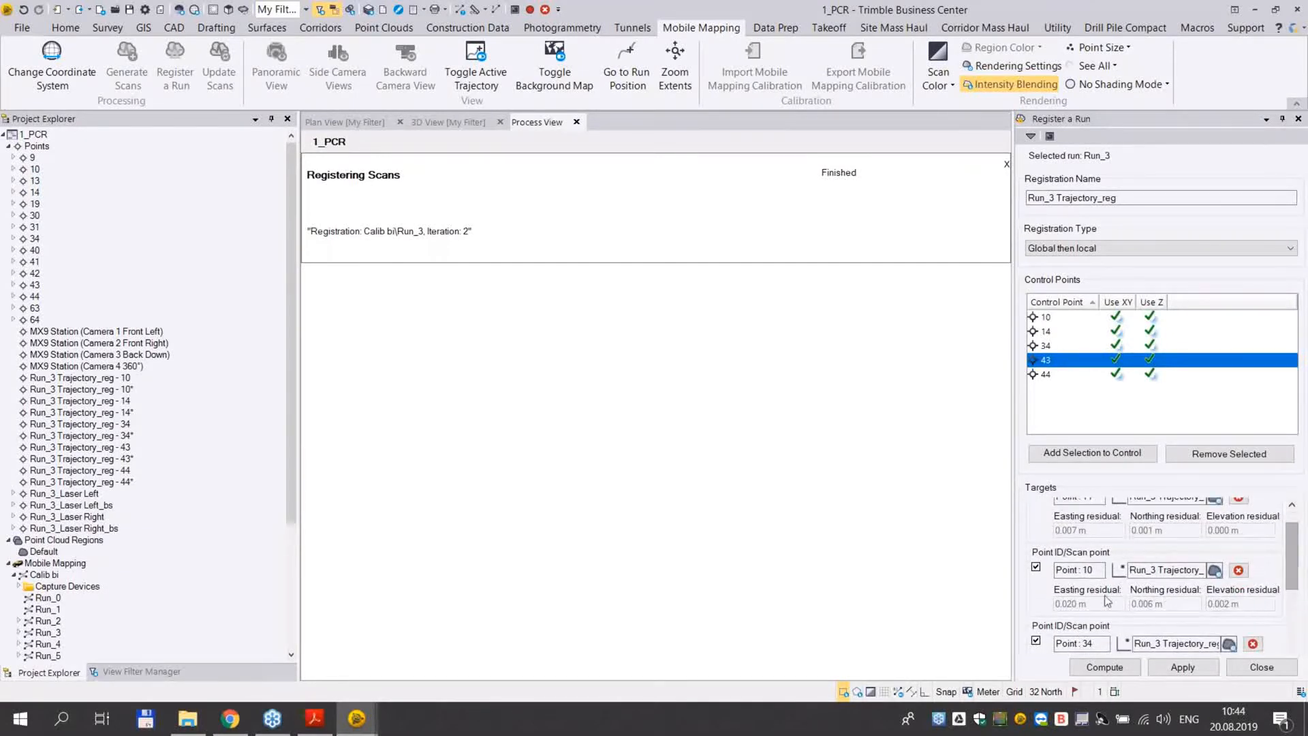
pyautogui.moveTo(1293, 567); pyautogui.dragTo(1297, 629)
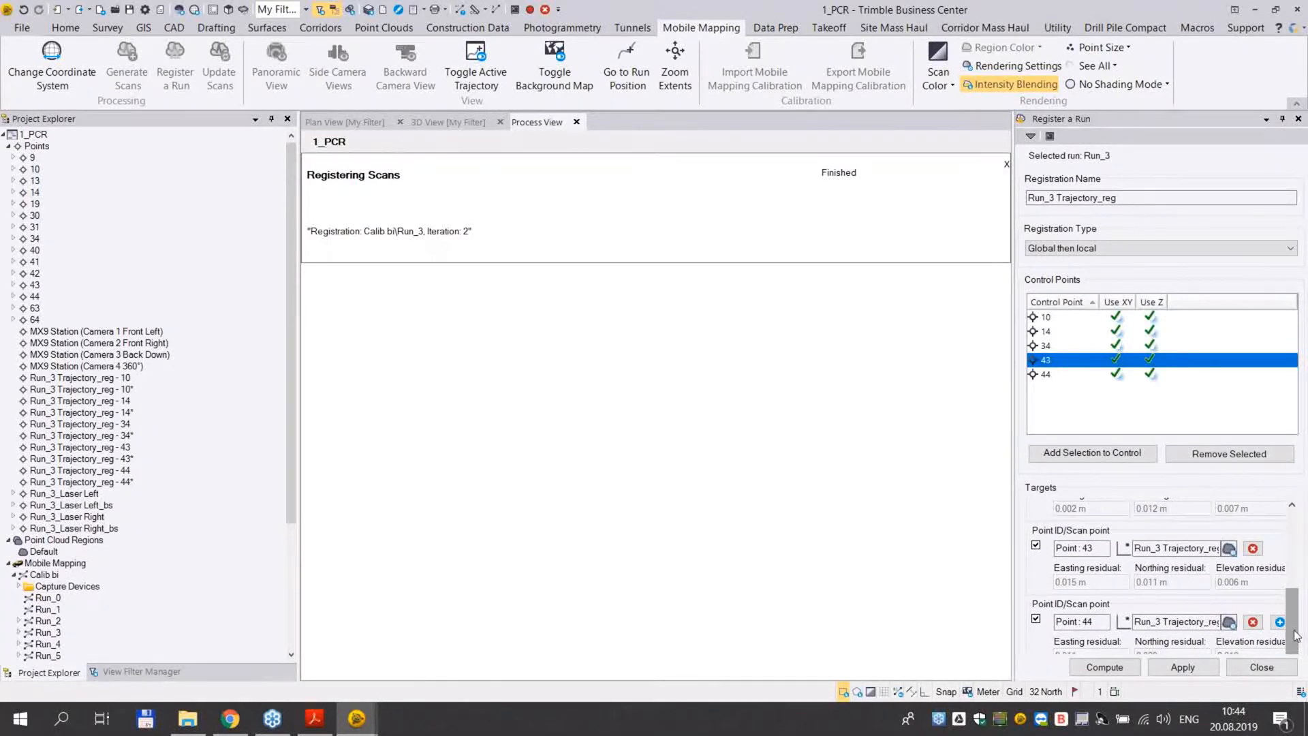
# Undock the Register a Run pane and float it over the process view
pyautogui.click(1279, 622)
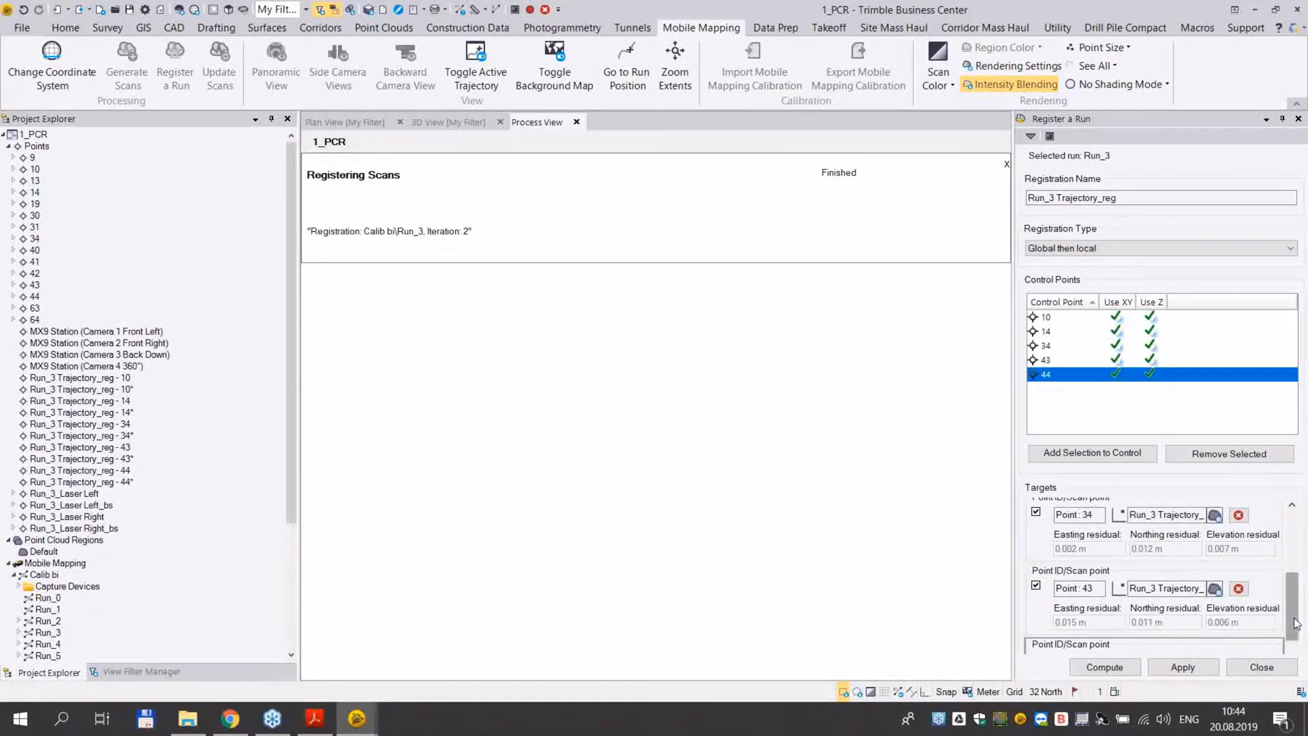
pyautogui.scroll(-2, 1291, 613)
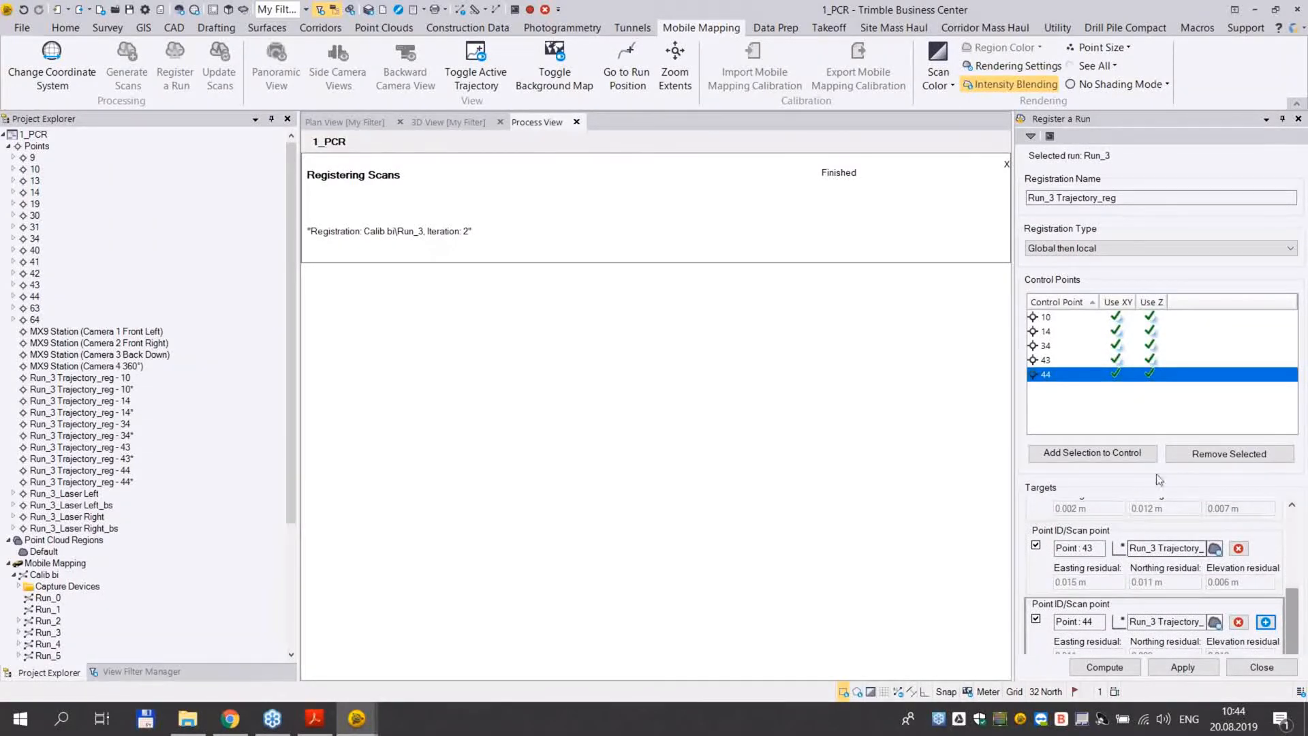
pyautogui.moveTo(1115, 123); pyautogui.dragTo(906, 137)
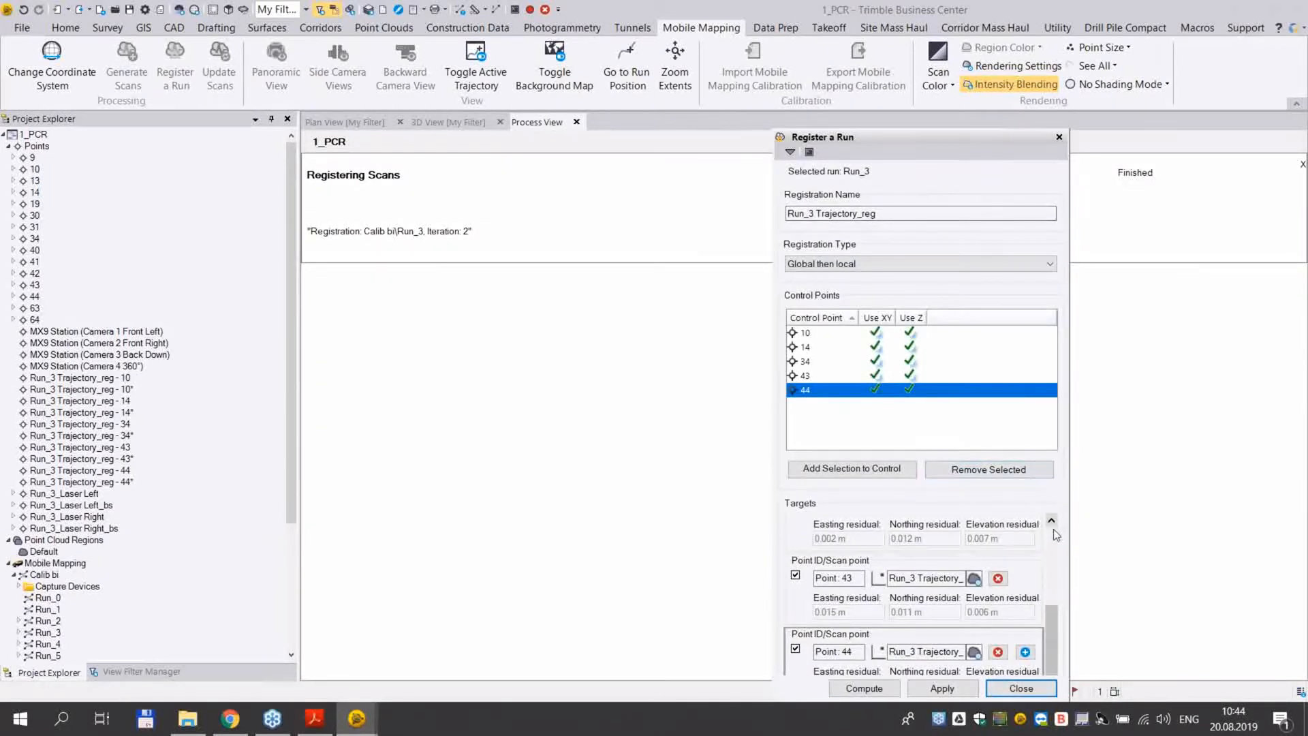
pyautogui.moveTo(920, 136); pyautogui.dragTo(929, 127)
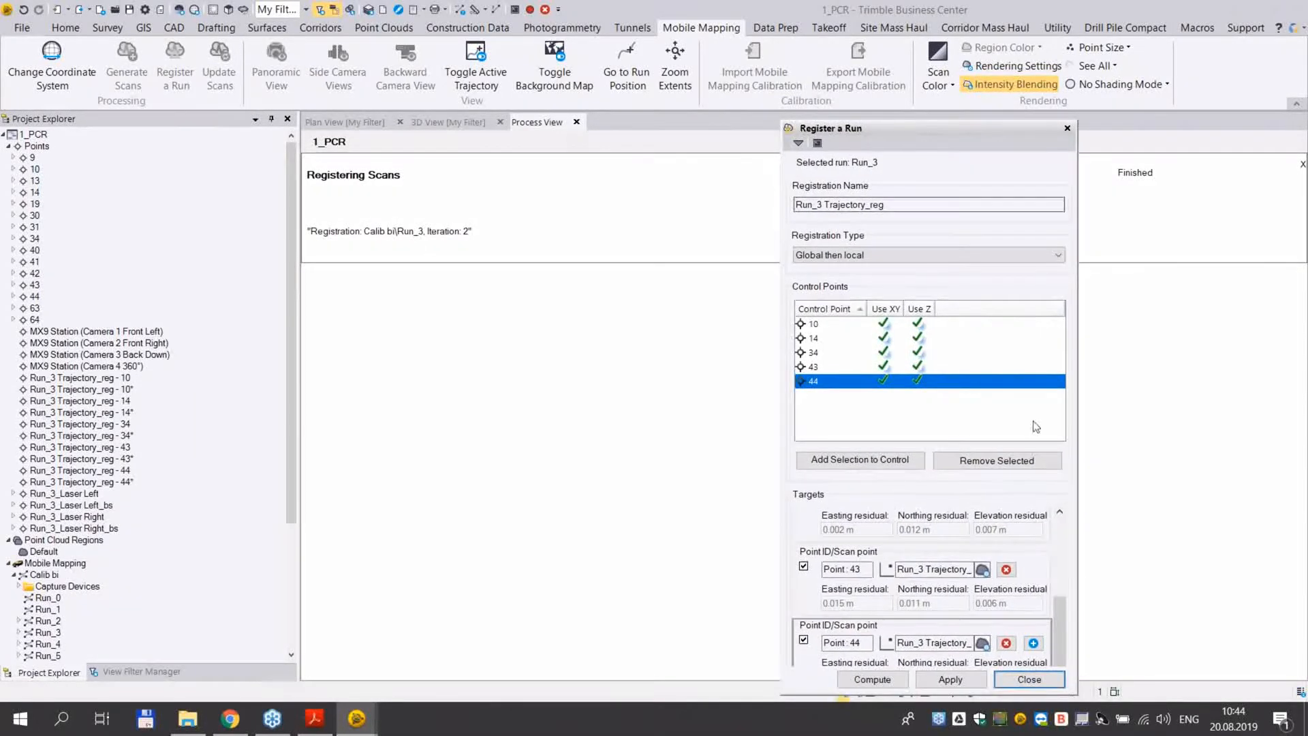
# Add an empty target entry below point 44's and examine the computed residuals of points 34, 43 and 44
pyautogui.click(1034, 644)
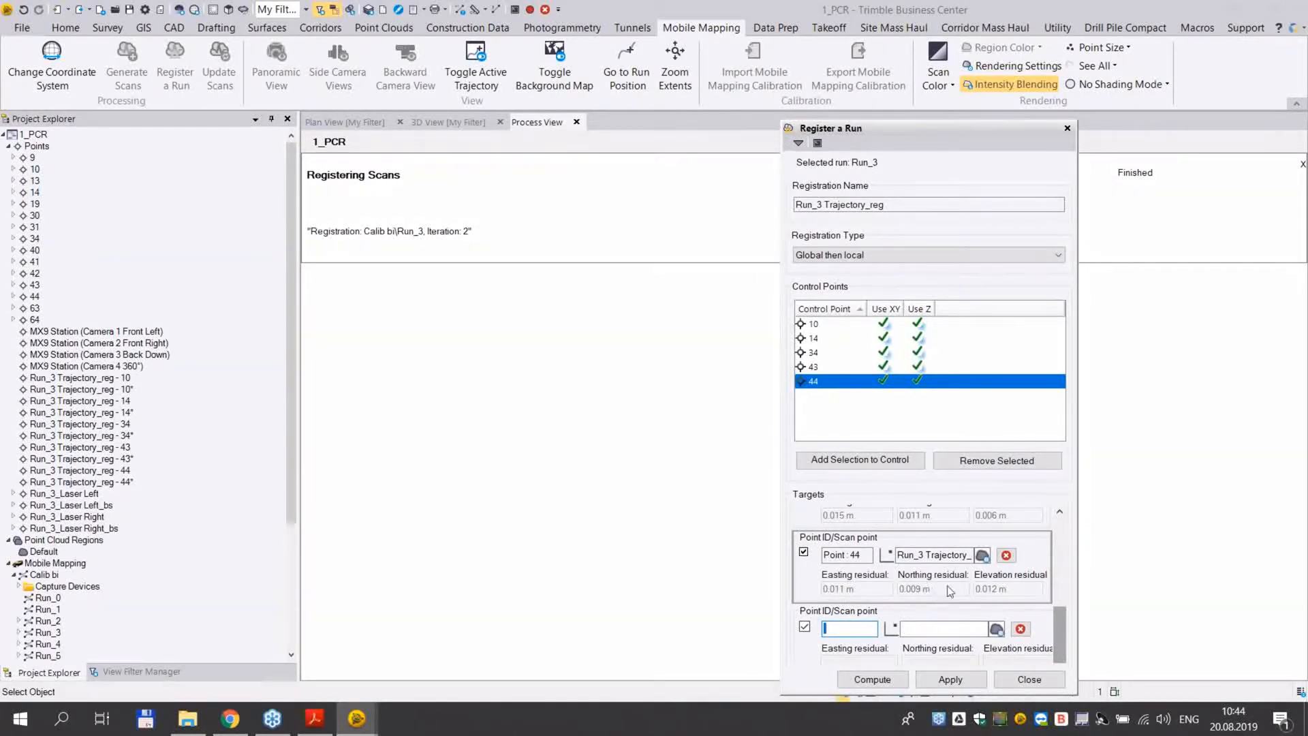
pyautogui.scroll(2, 951, 591)
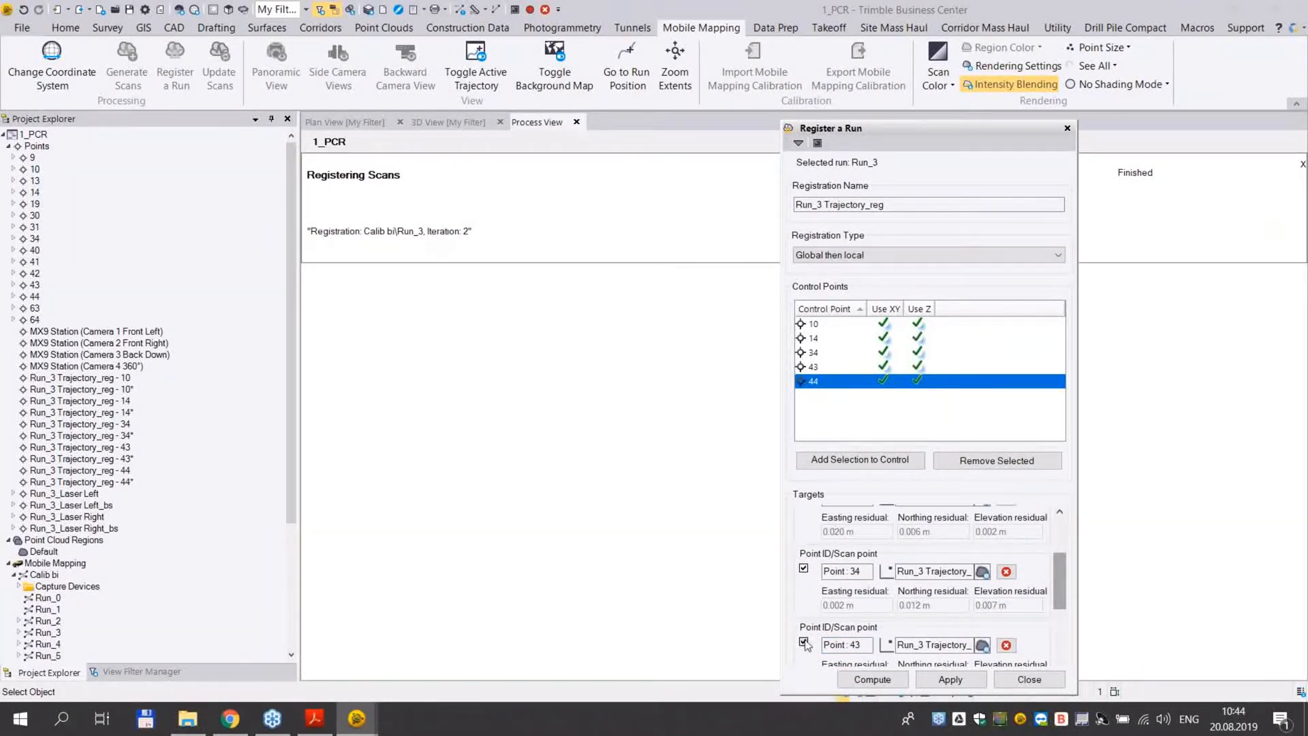
pyautogui.moveTo(1059, 597); pyautogui.dragTo(1059, 623)
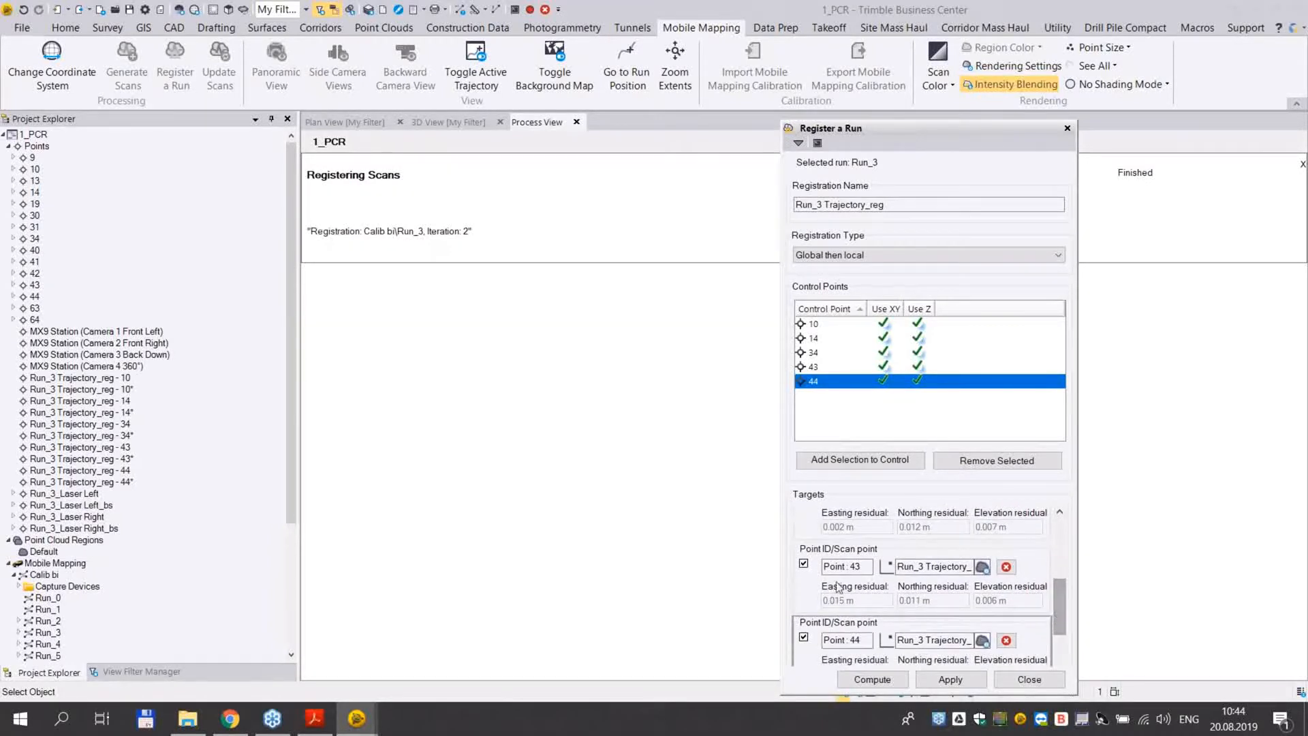
# Exclude control point 43's target from the Run_3 registration
pyautogui.click(804, 566)
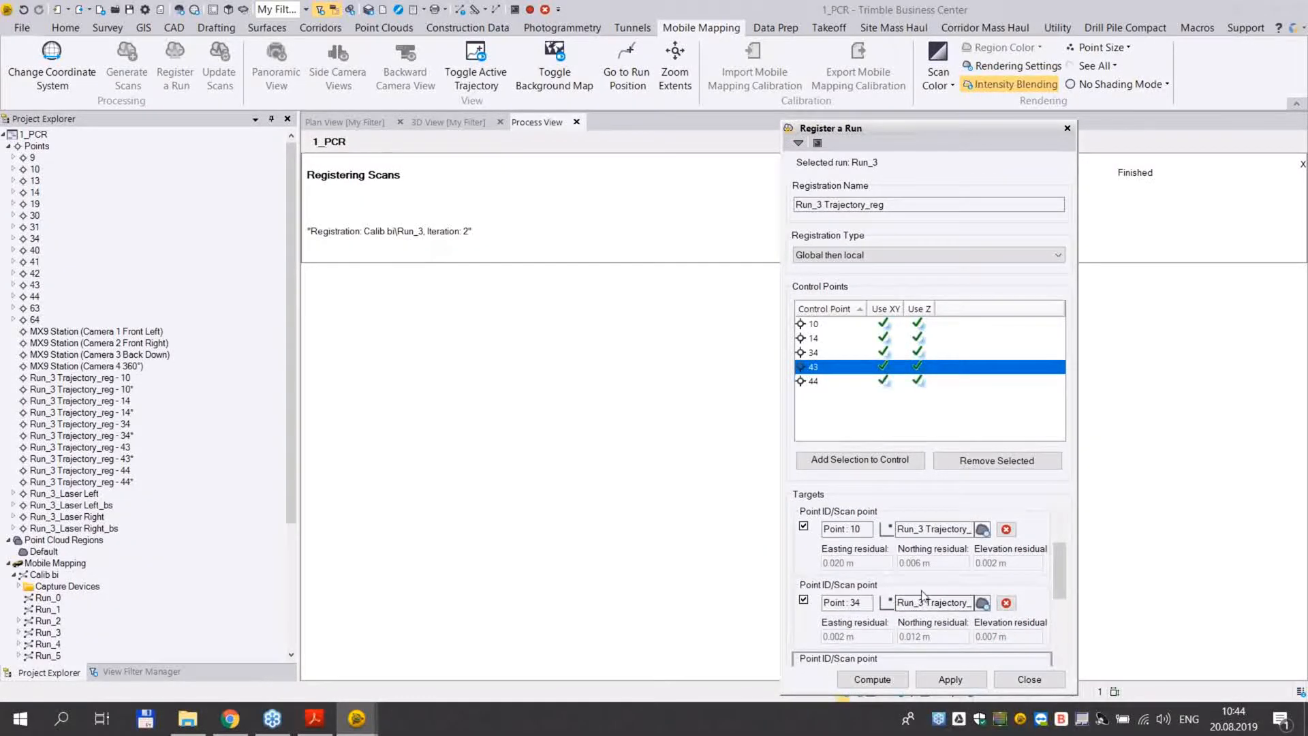
pyautogui.scroll(-3, 1061, 590)
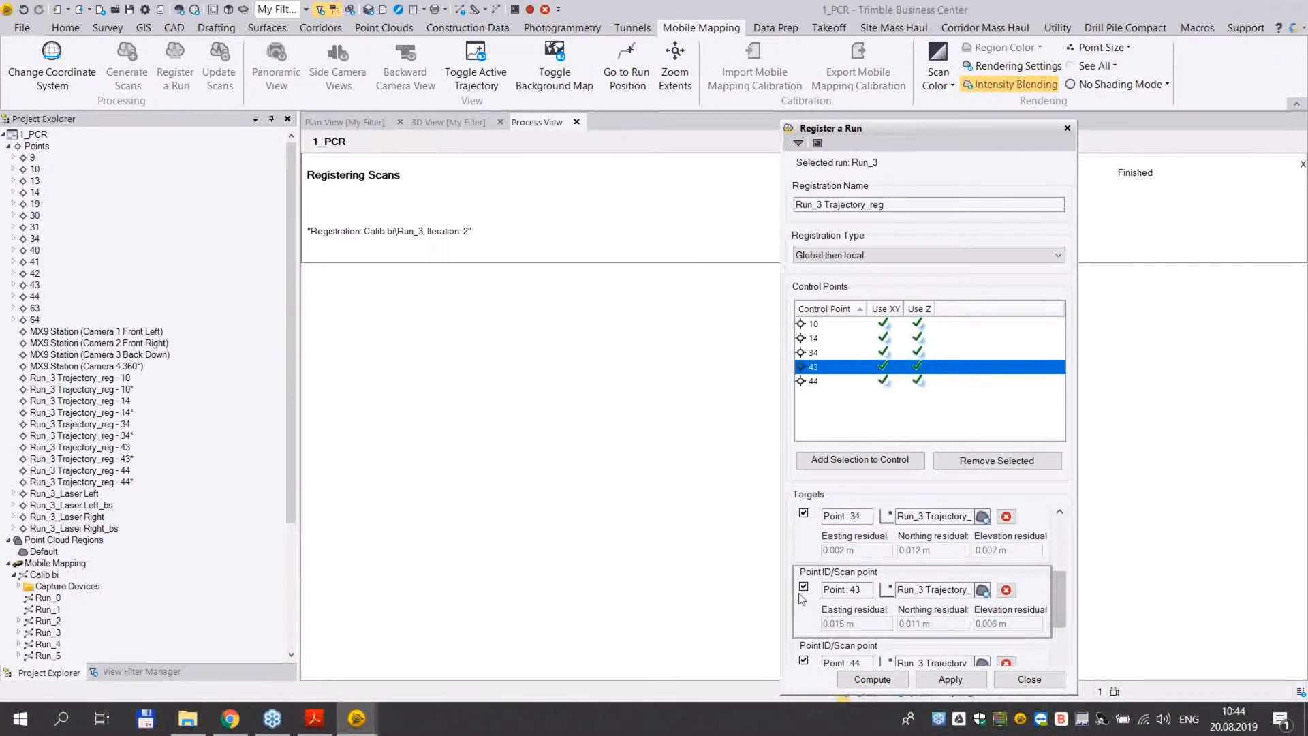
pyautogui.click(804, 590)
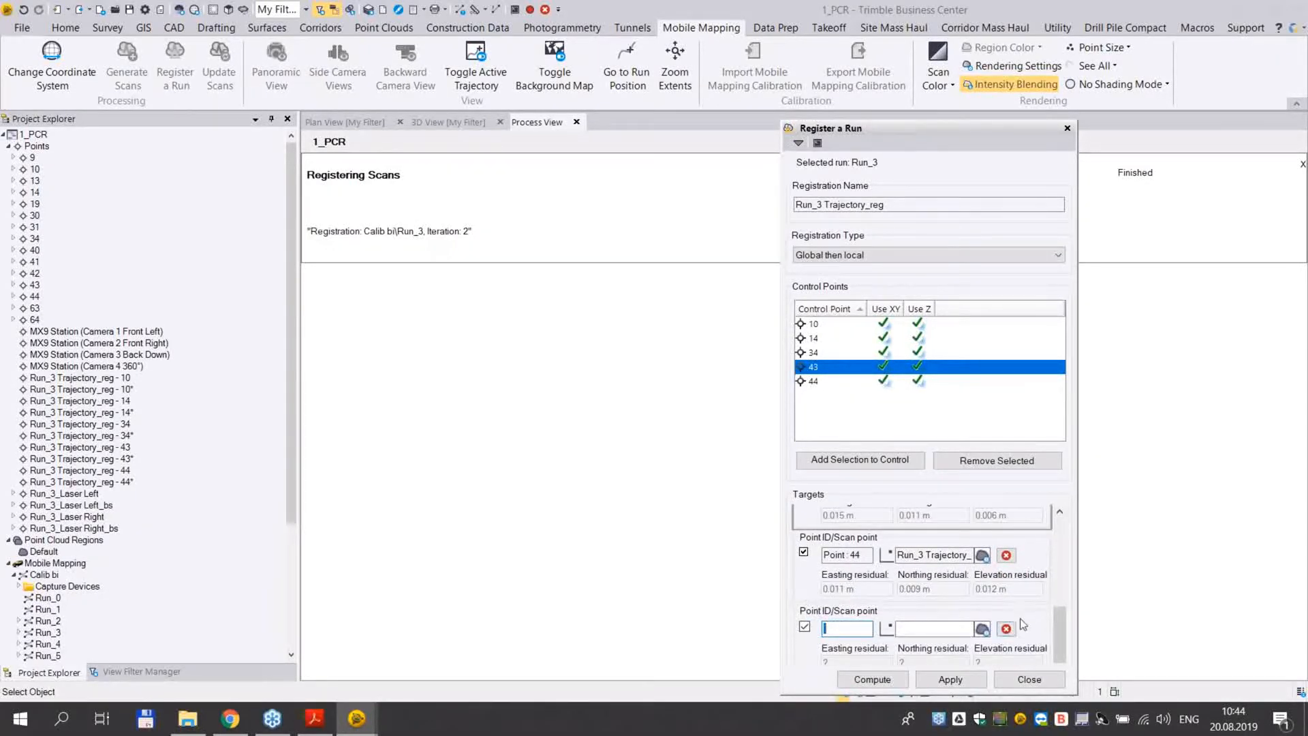
# Remove the empty target entry below point 44's and recompute the Run_3 registration
pyautogui.click(1007, 630)
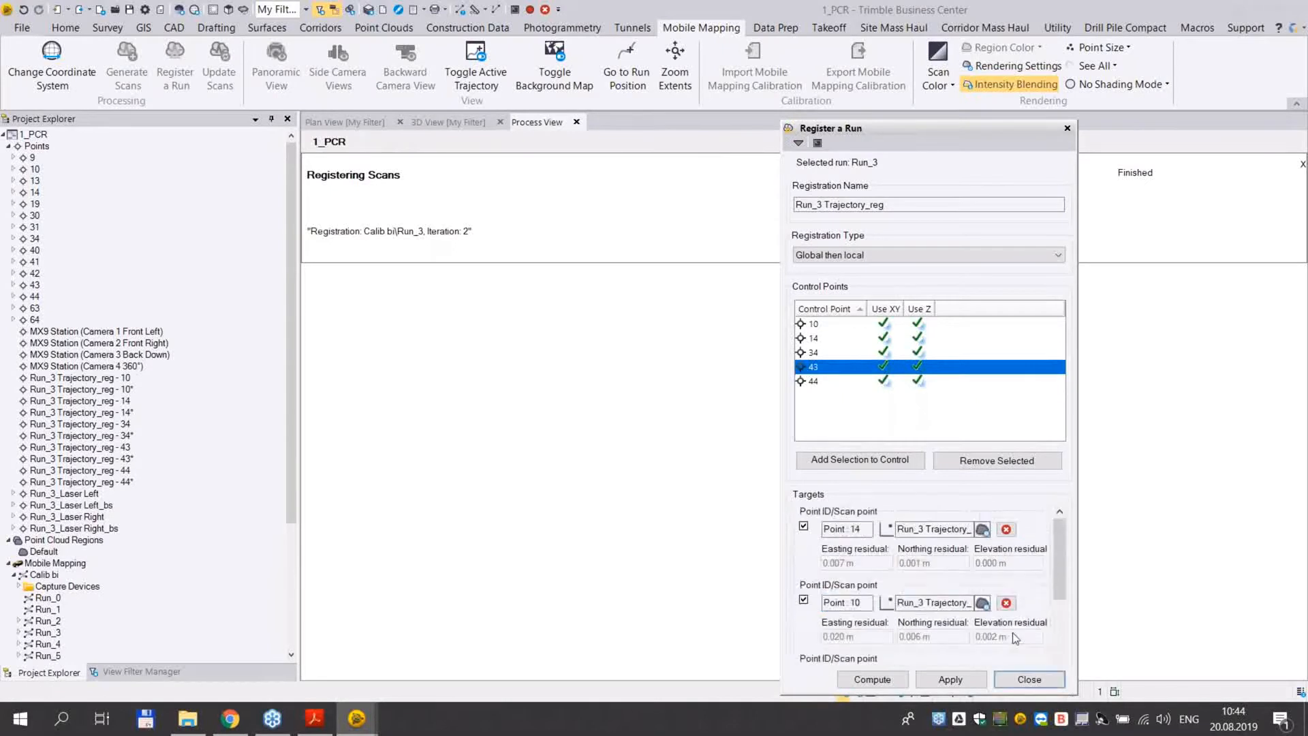
pyautogui.moveTo(1061, 578); pyautogui.dragTo(1058, 668)
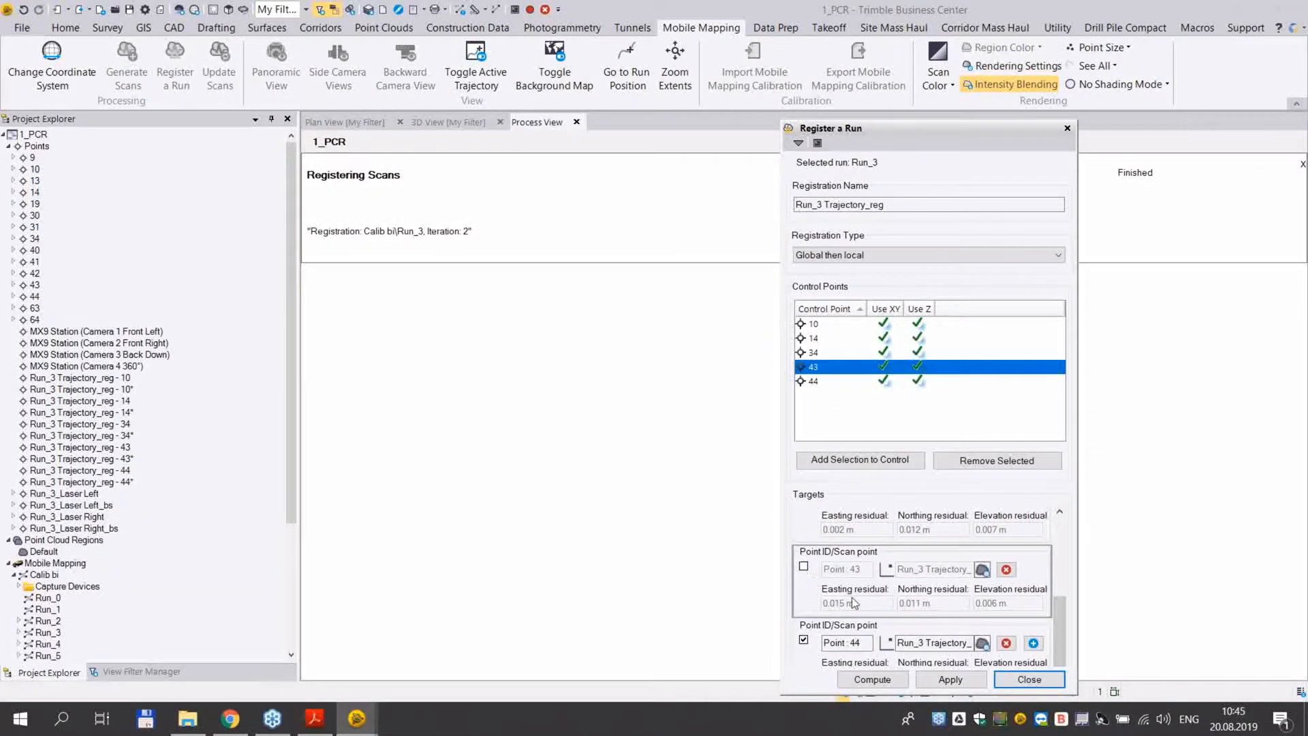
pyautogui.click(890, 681)
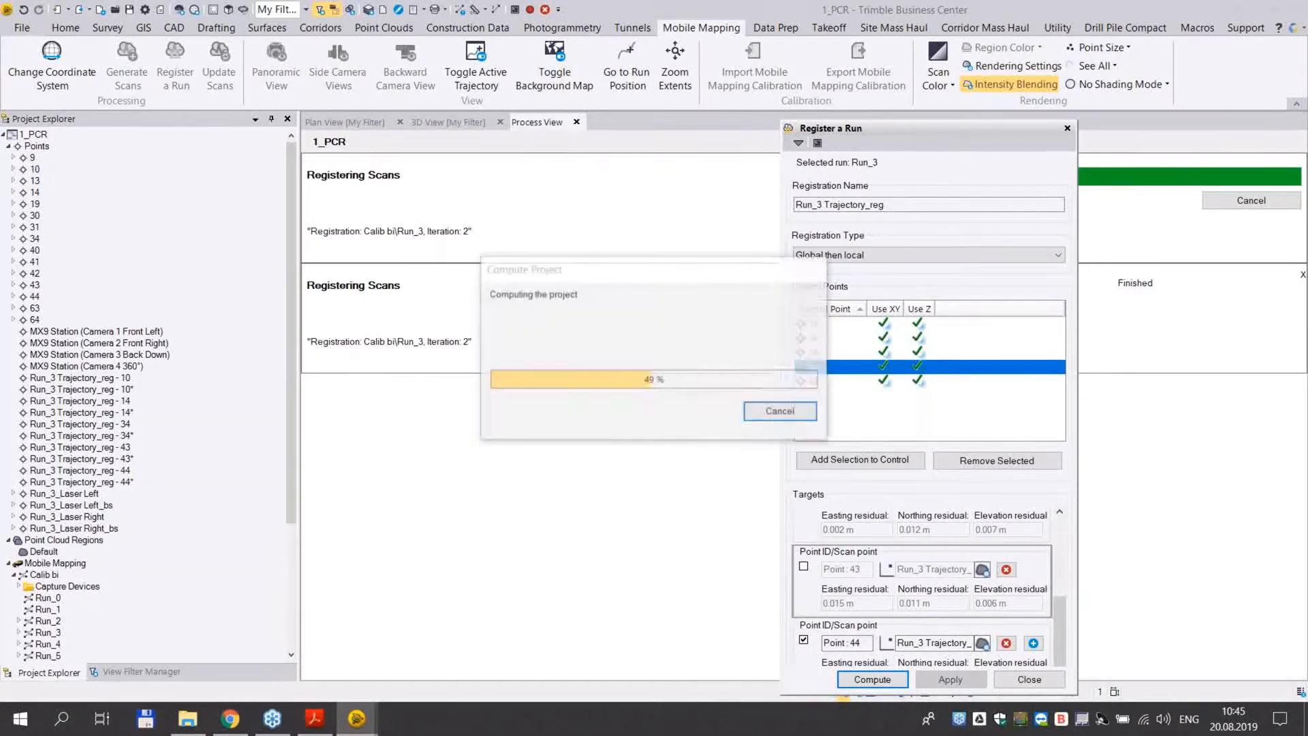
# Create a Point Comparison Report for control points 10, 14, 34 and 44
pyautogui.keyDown('ctrl'); pyautogui.click(40, 172); pyautogui.keyUp('ctrl')
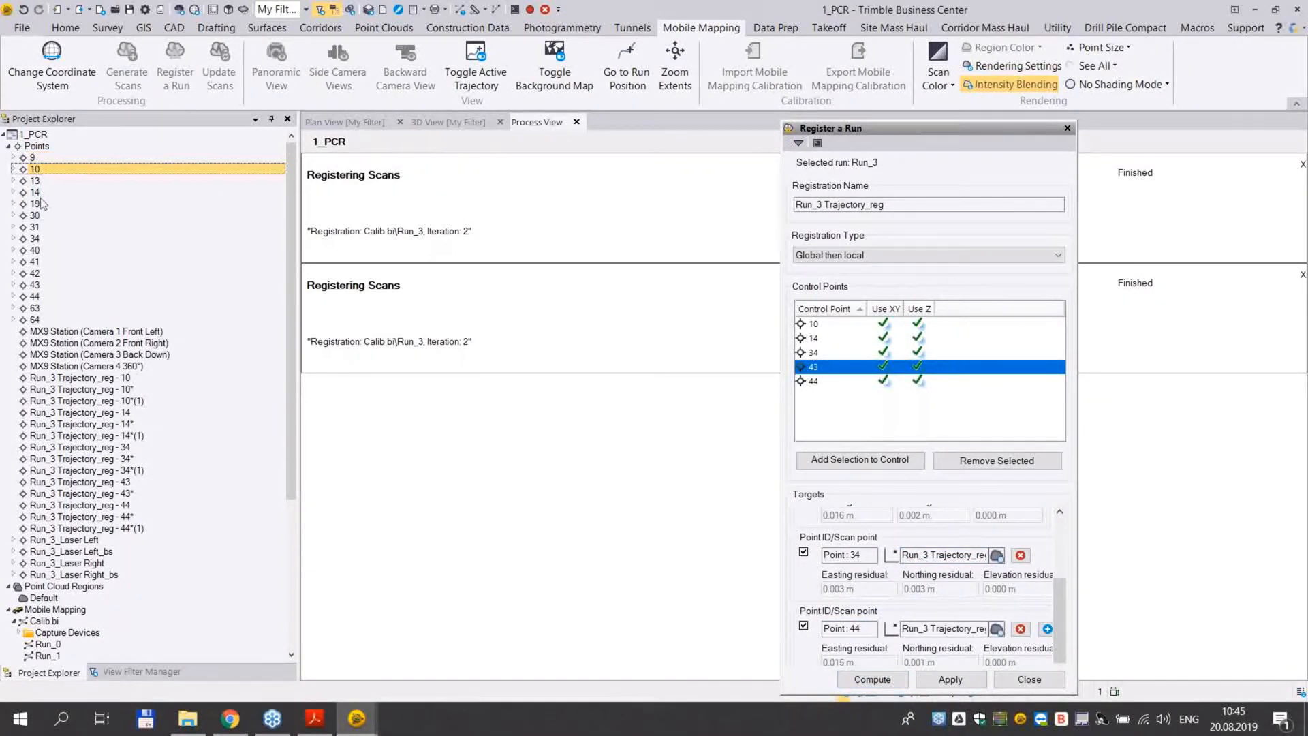
pyautogui.keyDown('ctrl'); pyautogui.click(38, 193); pyautogui.keyUp('ctrl')
pyautogui.keyDown('ctrl'); pyautogui.click(35, 239); pyautogui.keyUp('ctrl')
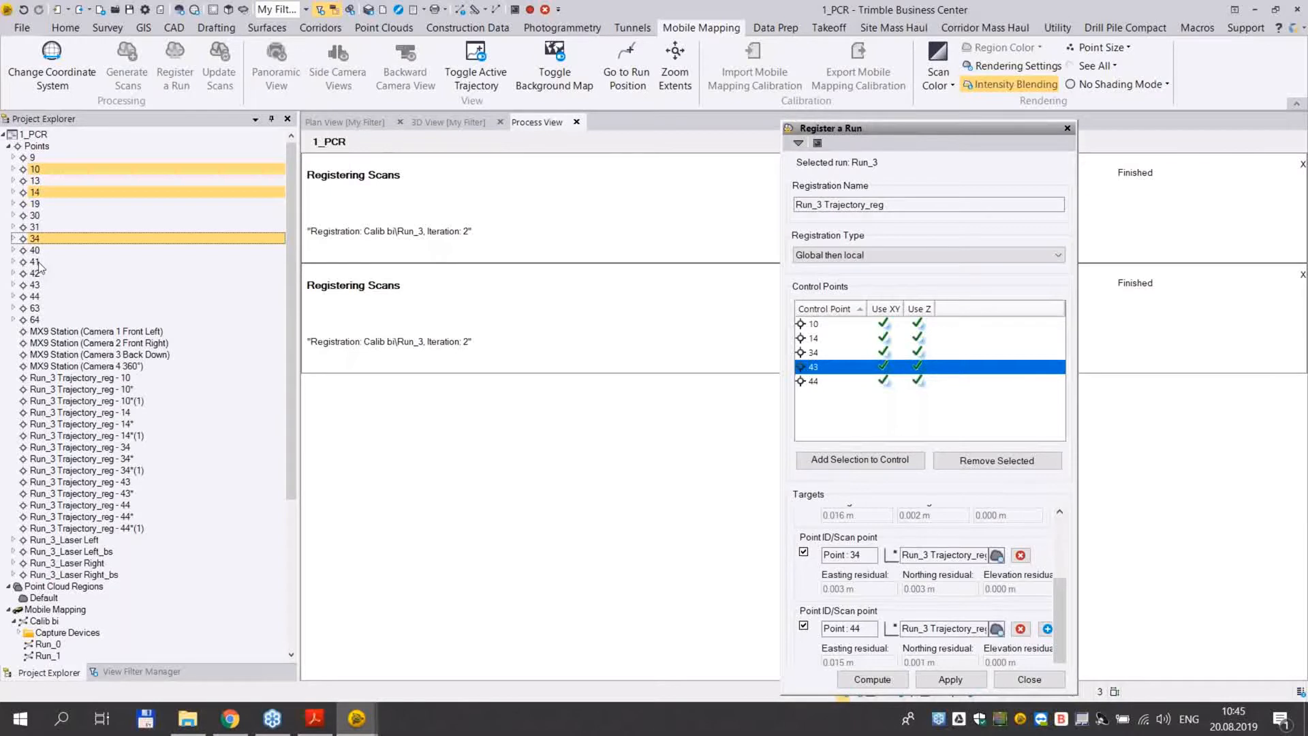
pyautogui.keyDown('ctrl'); pyautogui.click(35, 297); pyautogui.keyUp('ctrl')
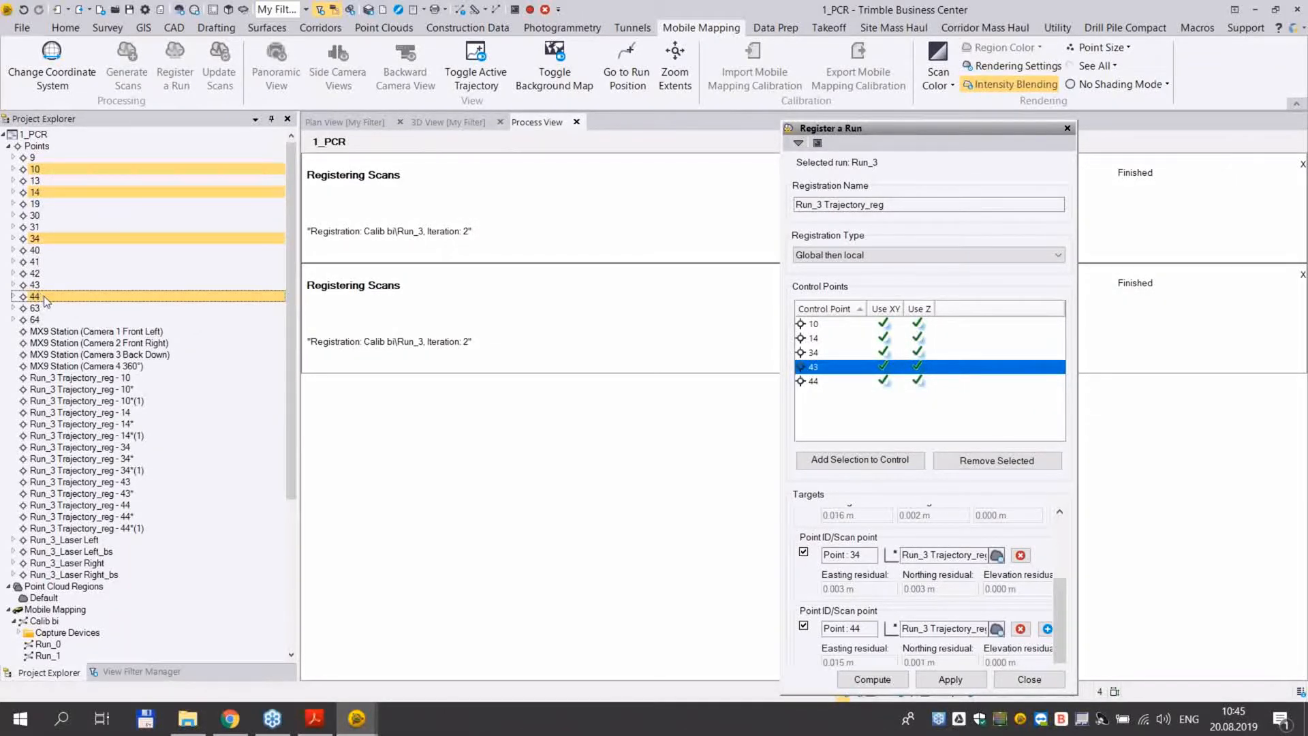
pyautogui.rightClick(44, 295)
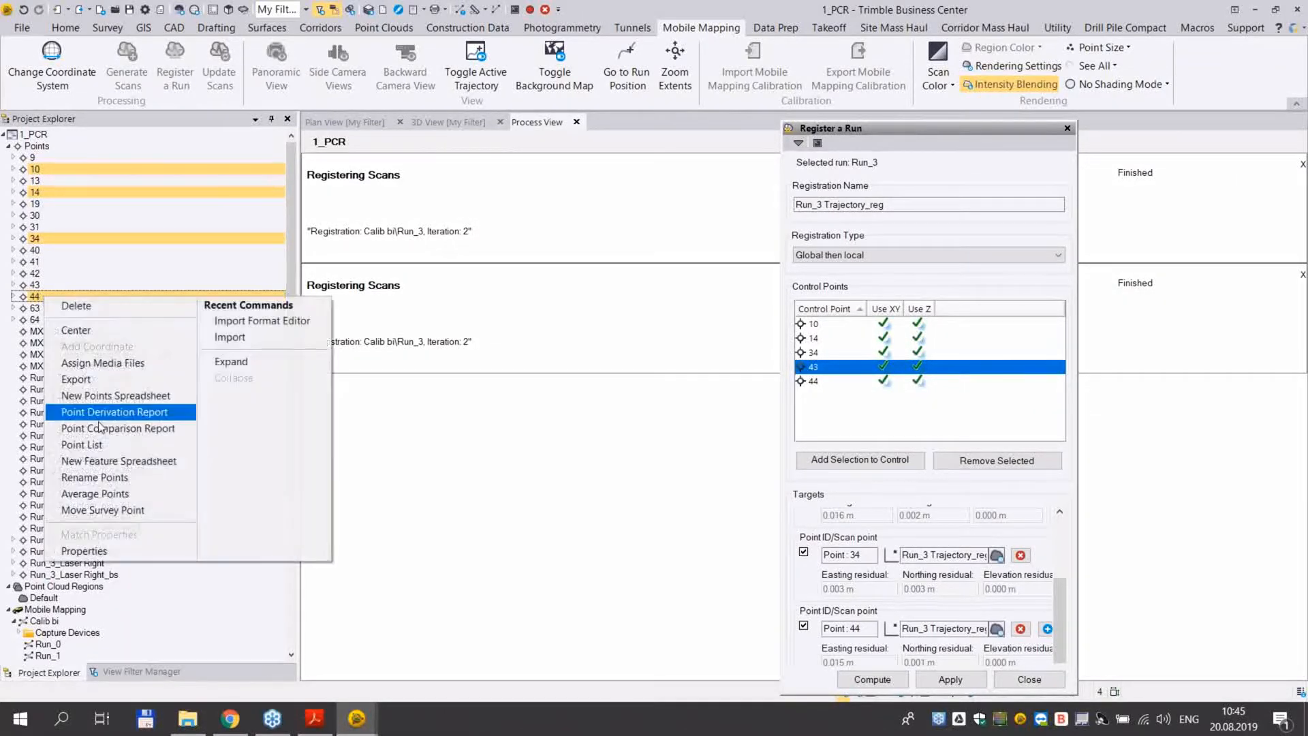
pyautogui.click(135, 430)
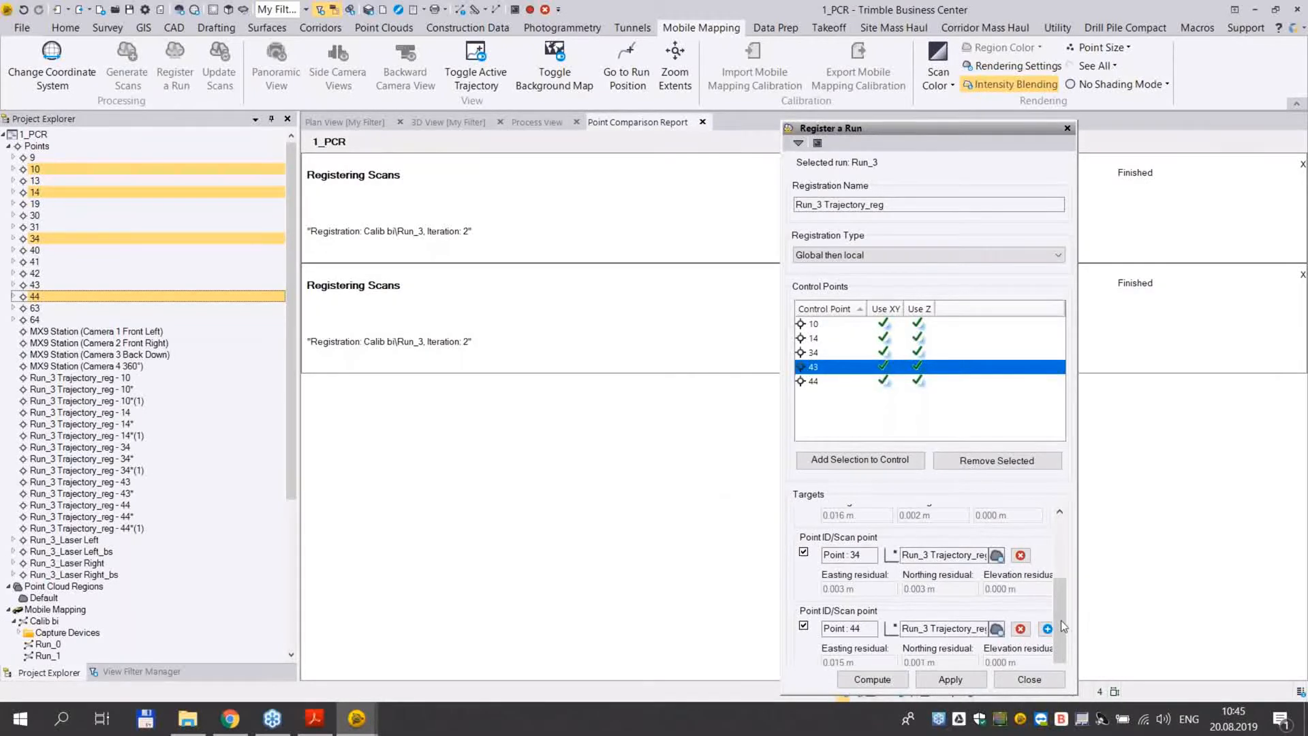
# Move the Register a Run pane off the report and examine the horizontal, easting and northing differences of points 10, 14 and 34
pyautogui.moveTo(1061, 620)
pyautogui.mouseDown()
pyautogui.moveTo(1064, 552)
pyautogui.moveTo(1066, 629)
pyautogui.mouseUp()
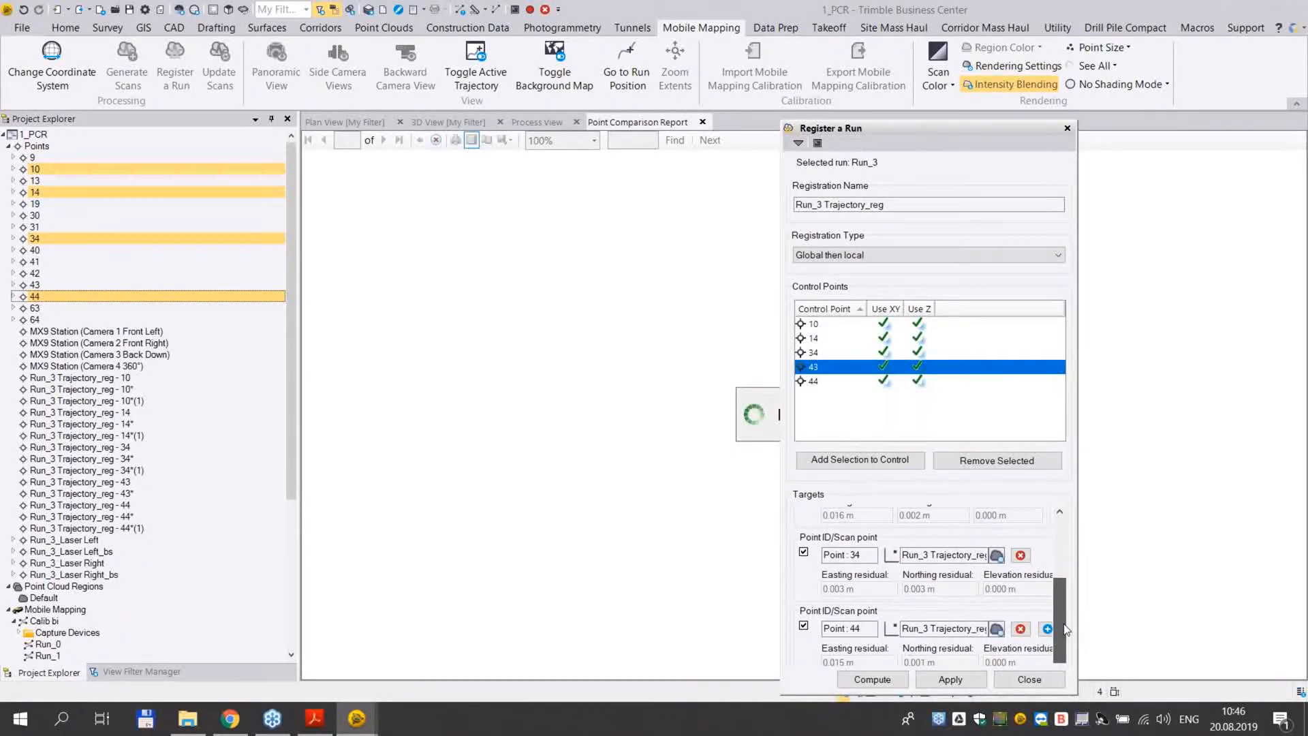
pyautogui.moveTo(971, 129); pyautogui.dragTo(1154, 133)
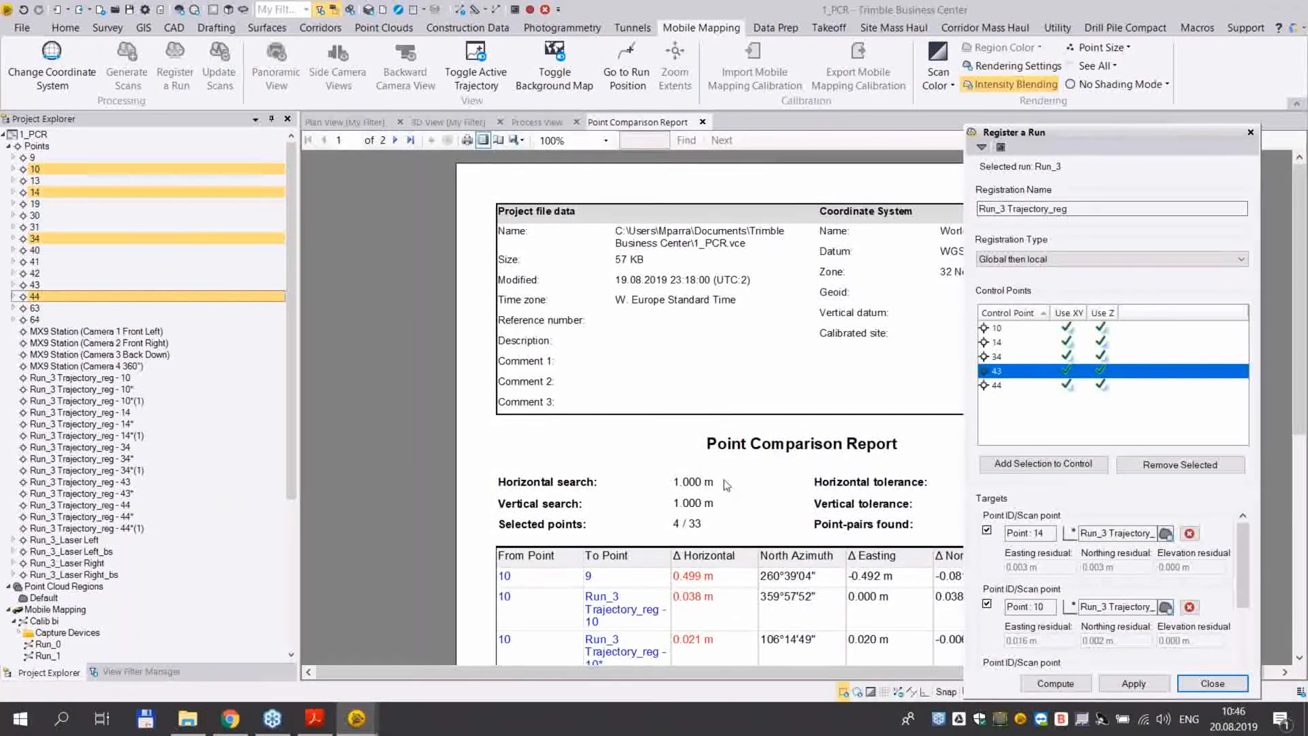
pyautogui.scroll(-3, 743, 477)
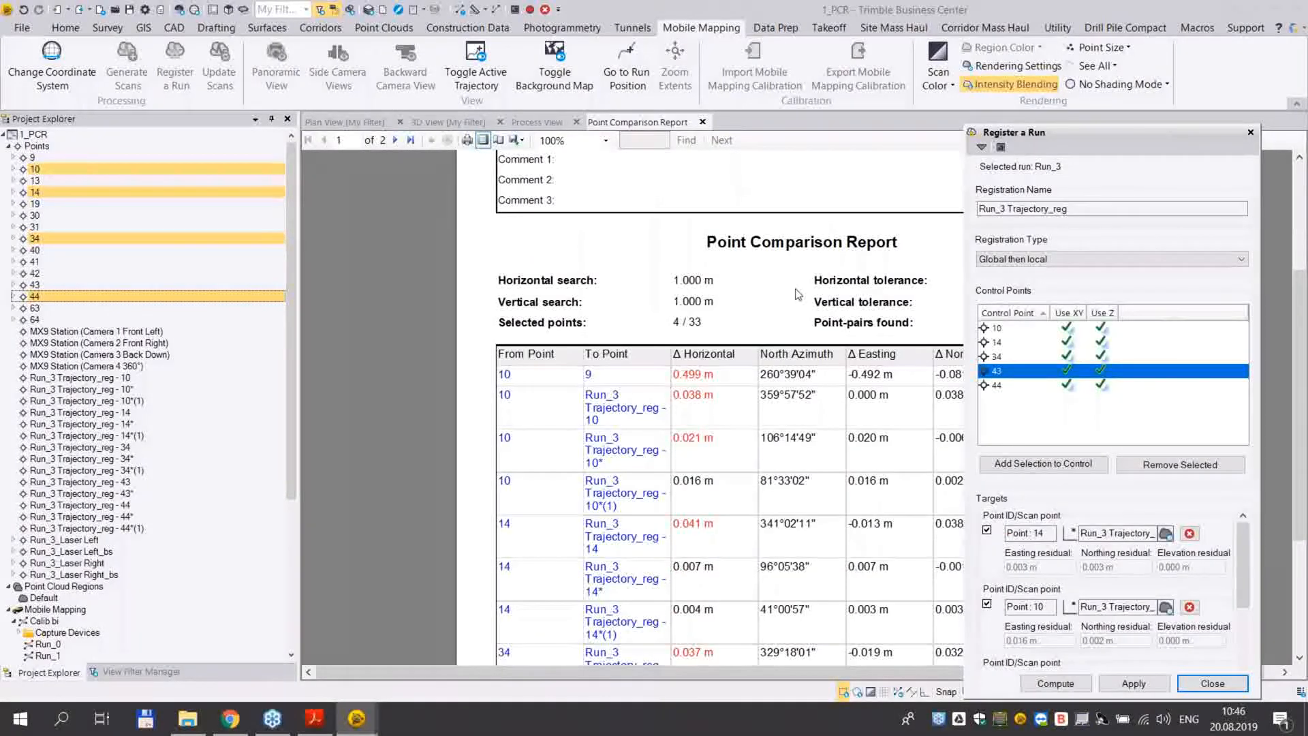
pyautogui.moveTo(706, 672); pyautogui.dragTo(781, 675)
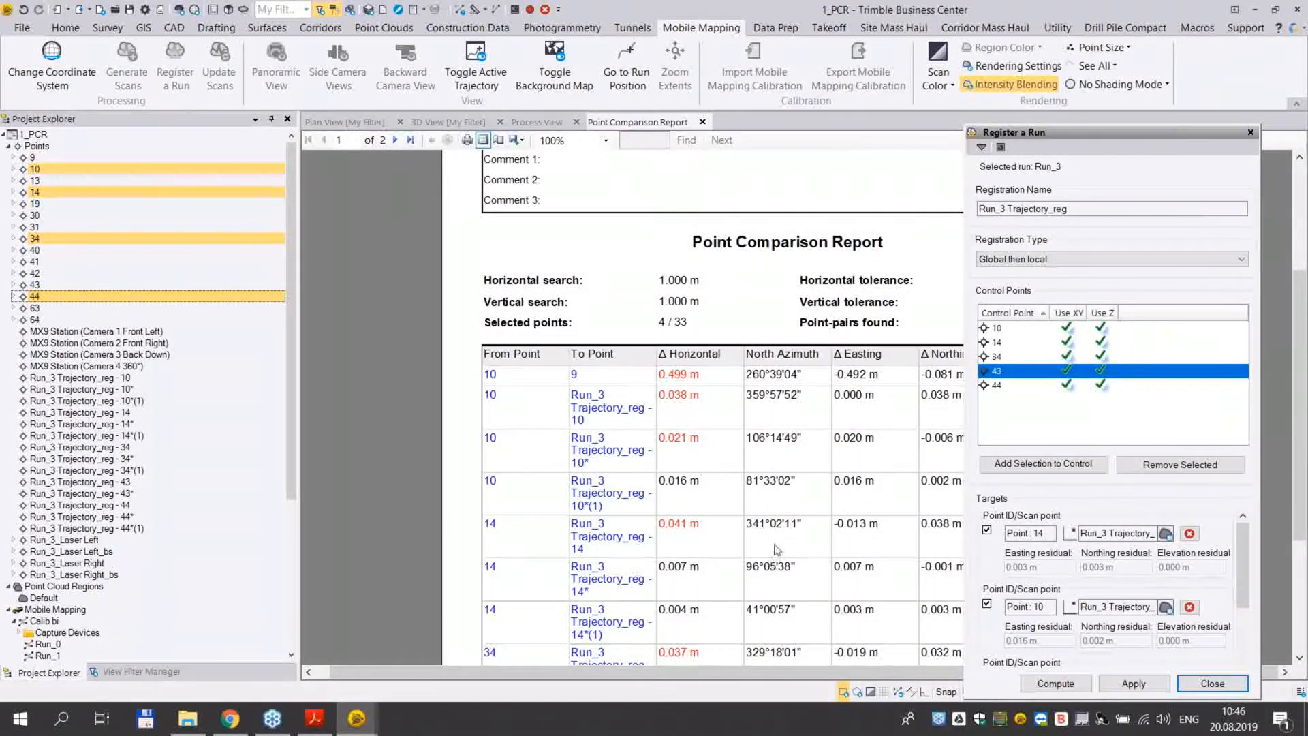
pyautogui.scroll(-3, 775, 535)
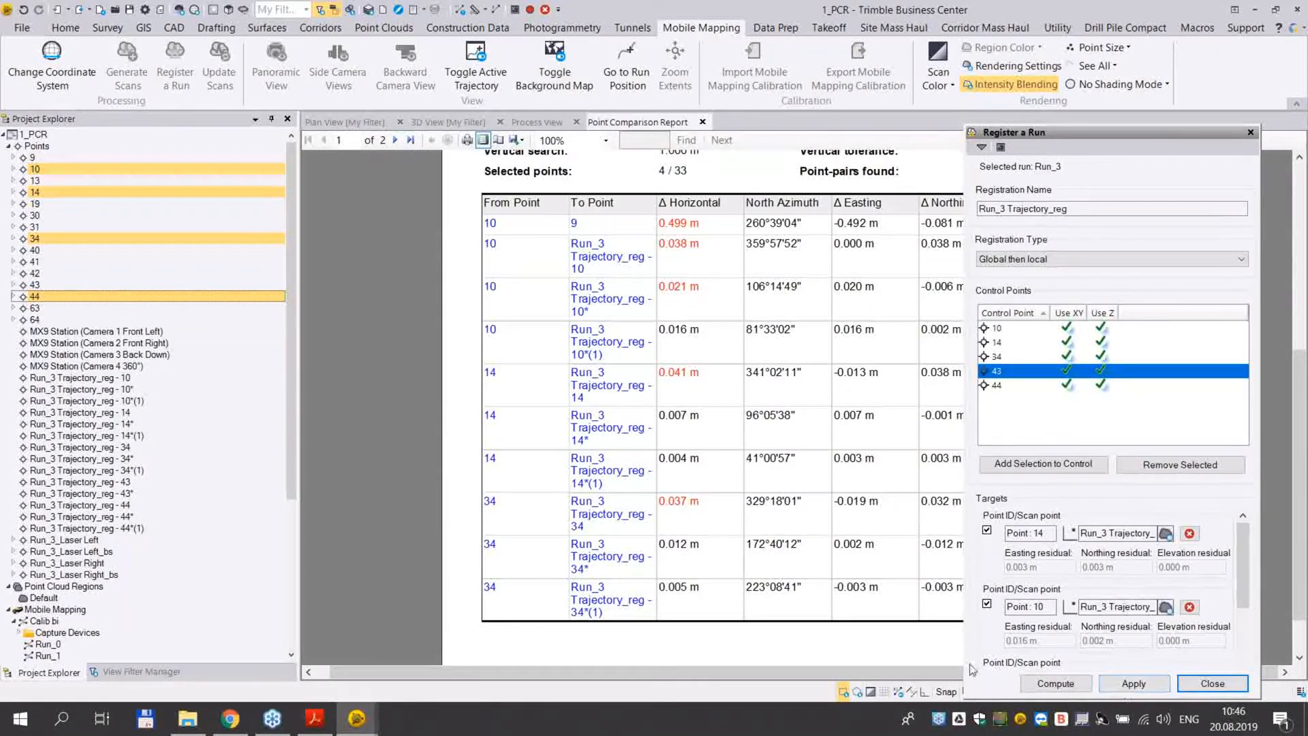
# Apply the Run_3 registration with the Calib bi mission's properties open to check its active trajectory file, and close the open panes
pyautogui.rightClick(48, 620)
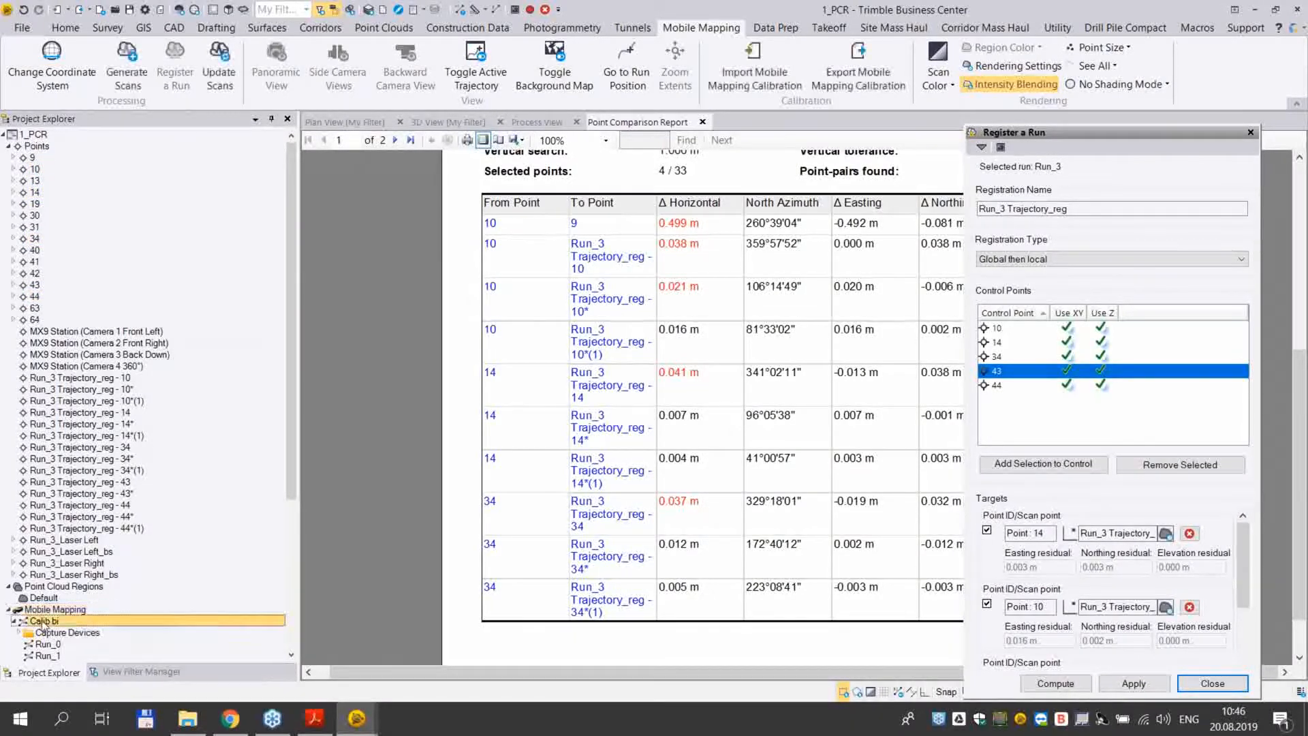
pyautogui.click(70, 608)
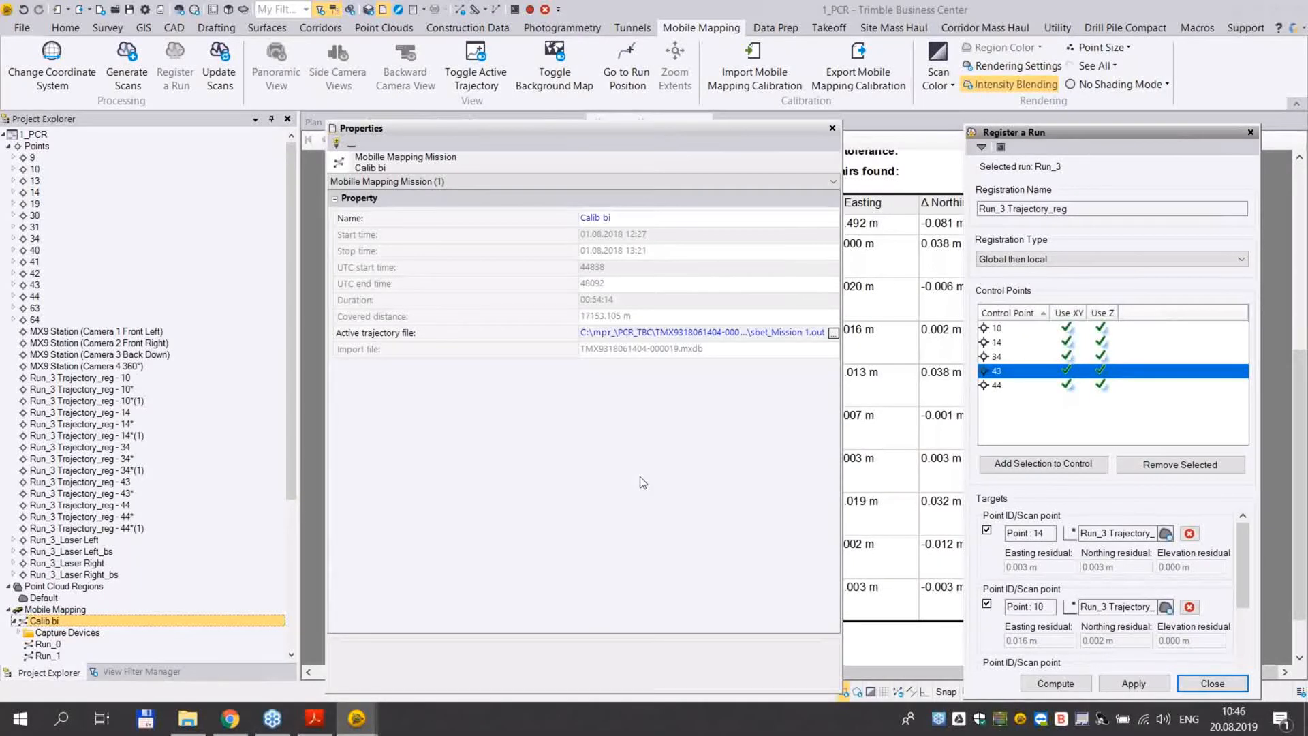
pyautogui.click(1133, 683)
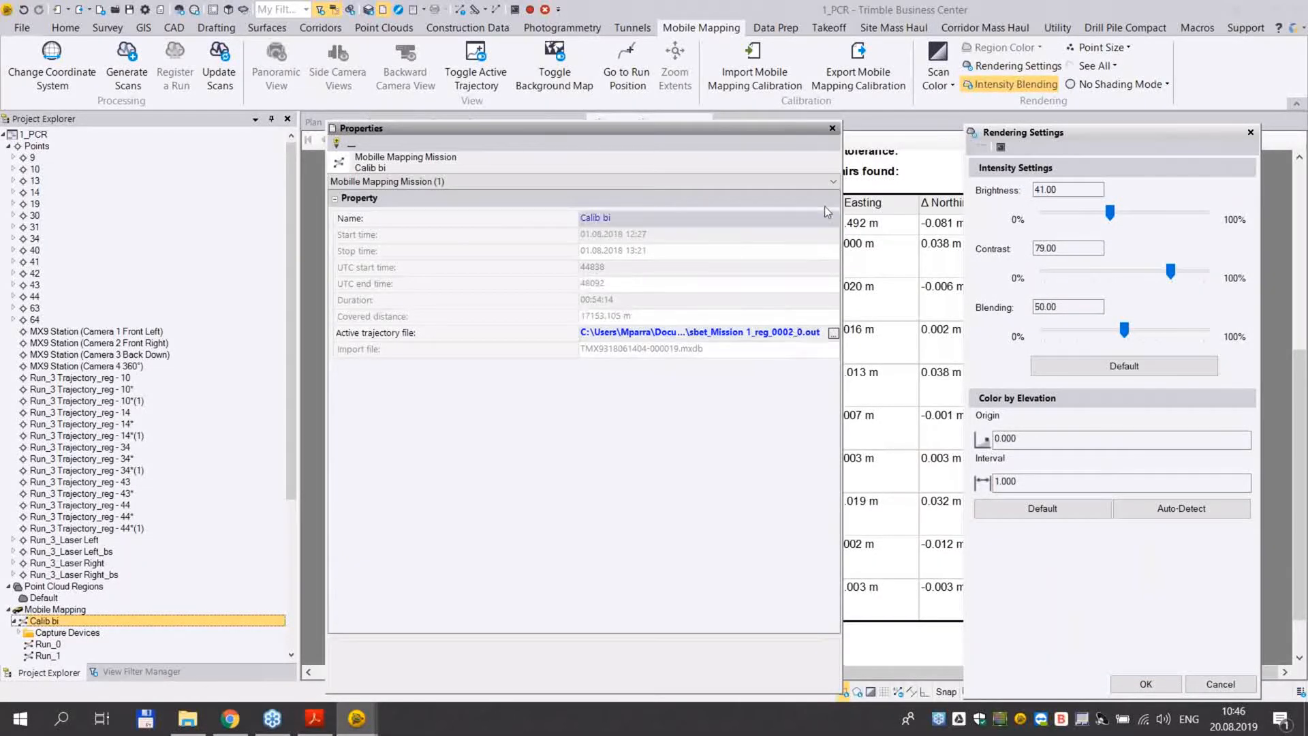
pyautogui.click(832, 128)
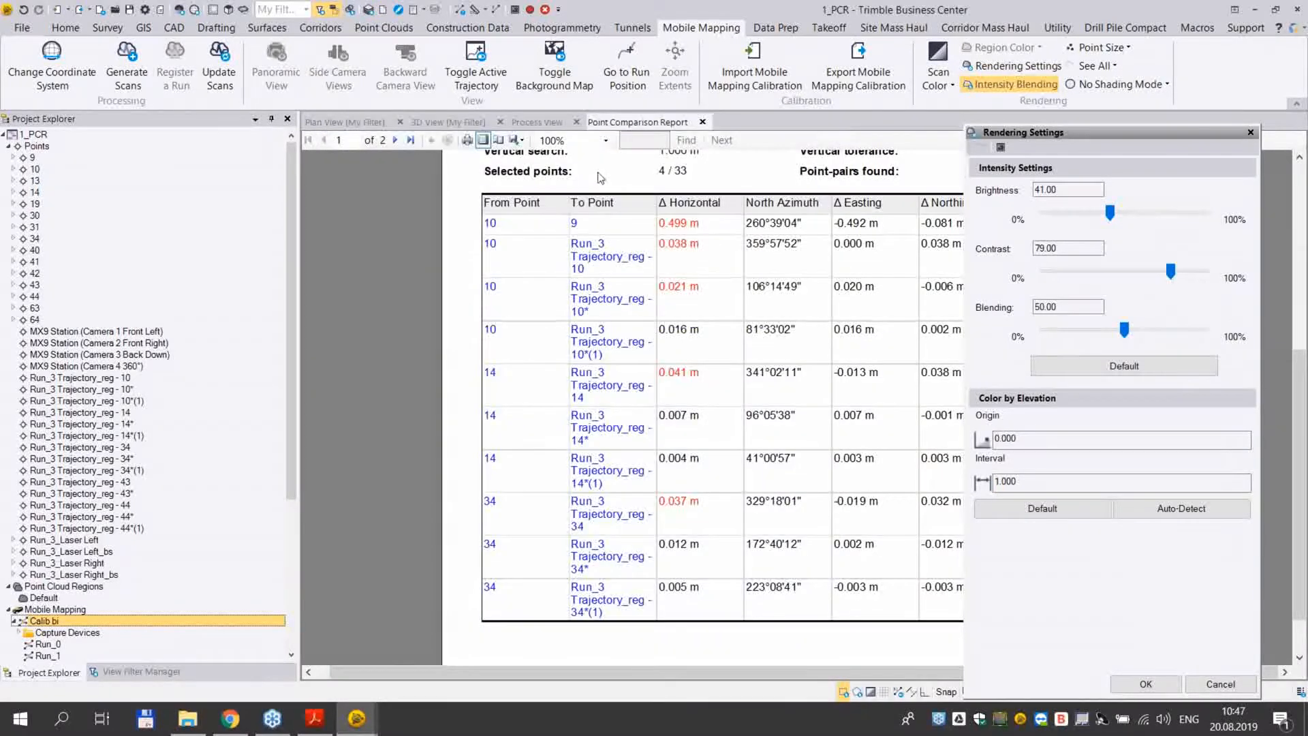
pyautogui.click(1250, 132)
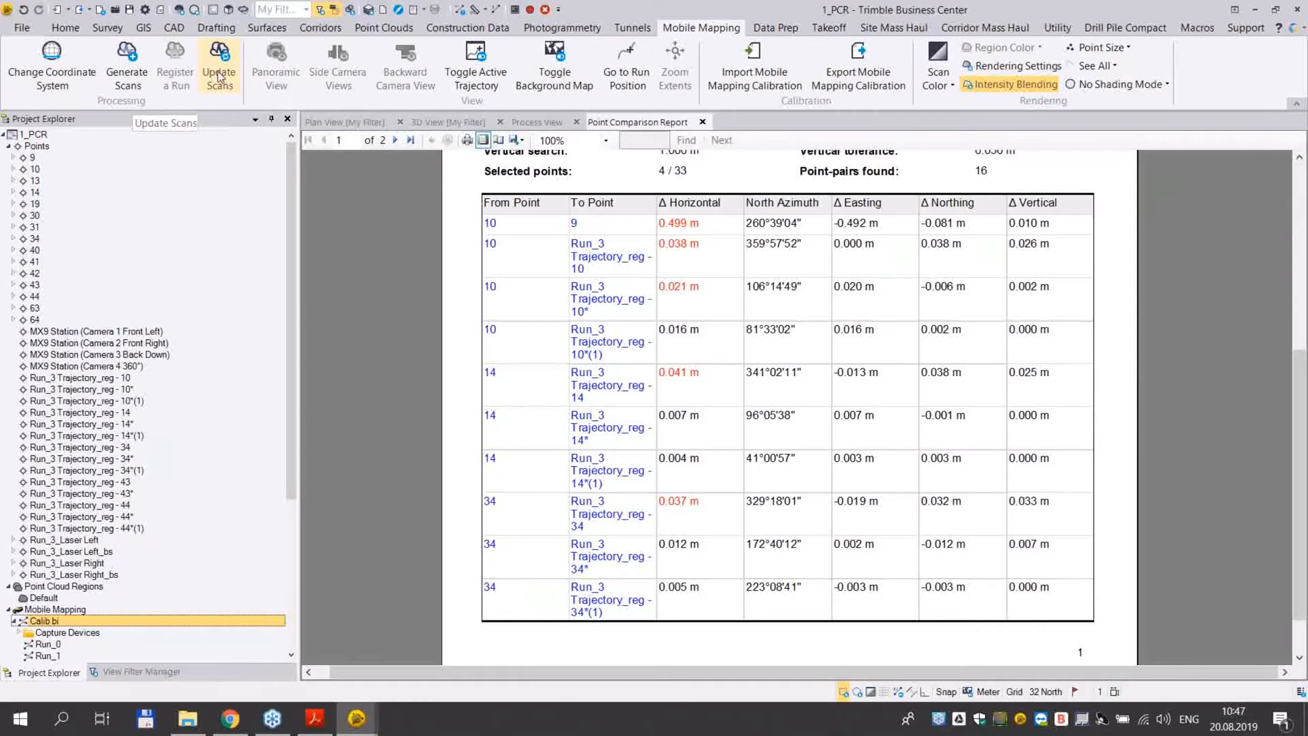
# Set up a mobile mapping scan update for Run_3 using Run_3 Trajectory_reg, without colorizing the points
pyautogui.scroll(-6, 291, 481)
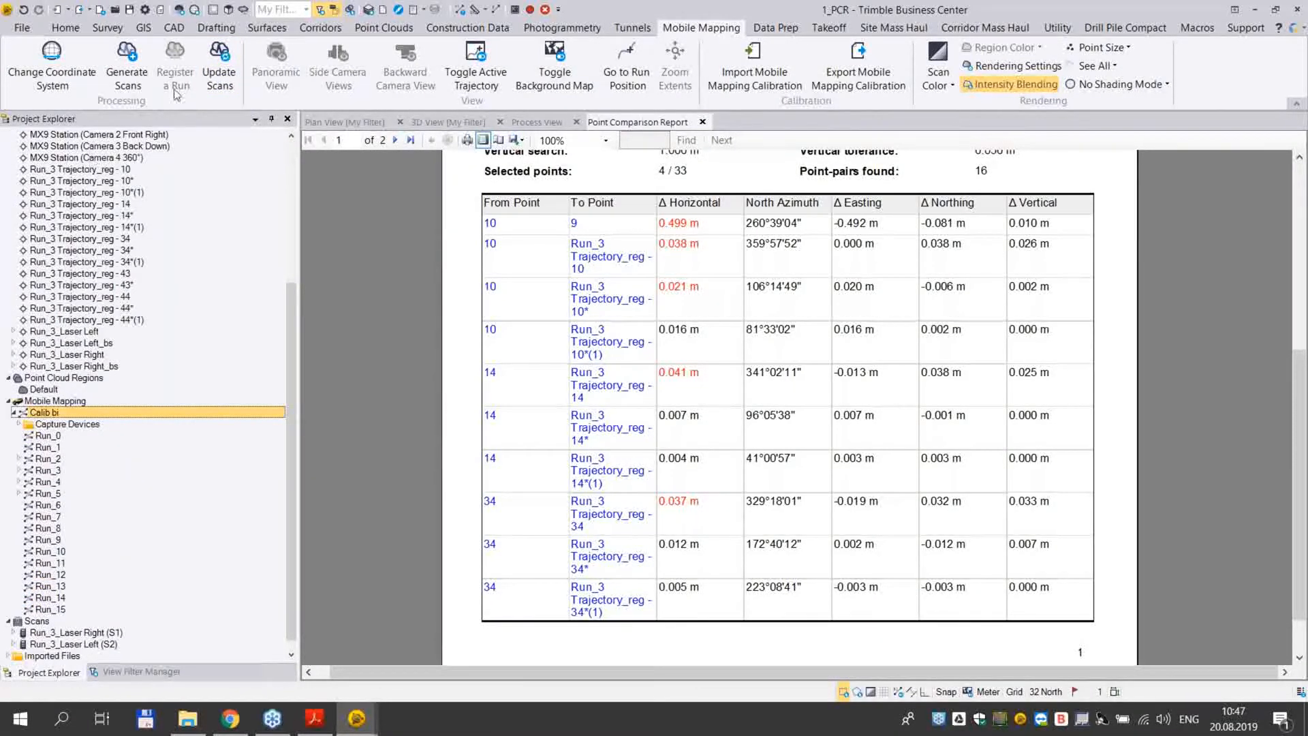
pyautogui.click(220, 64)
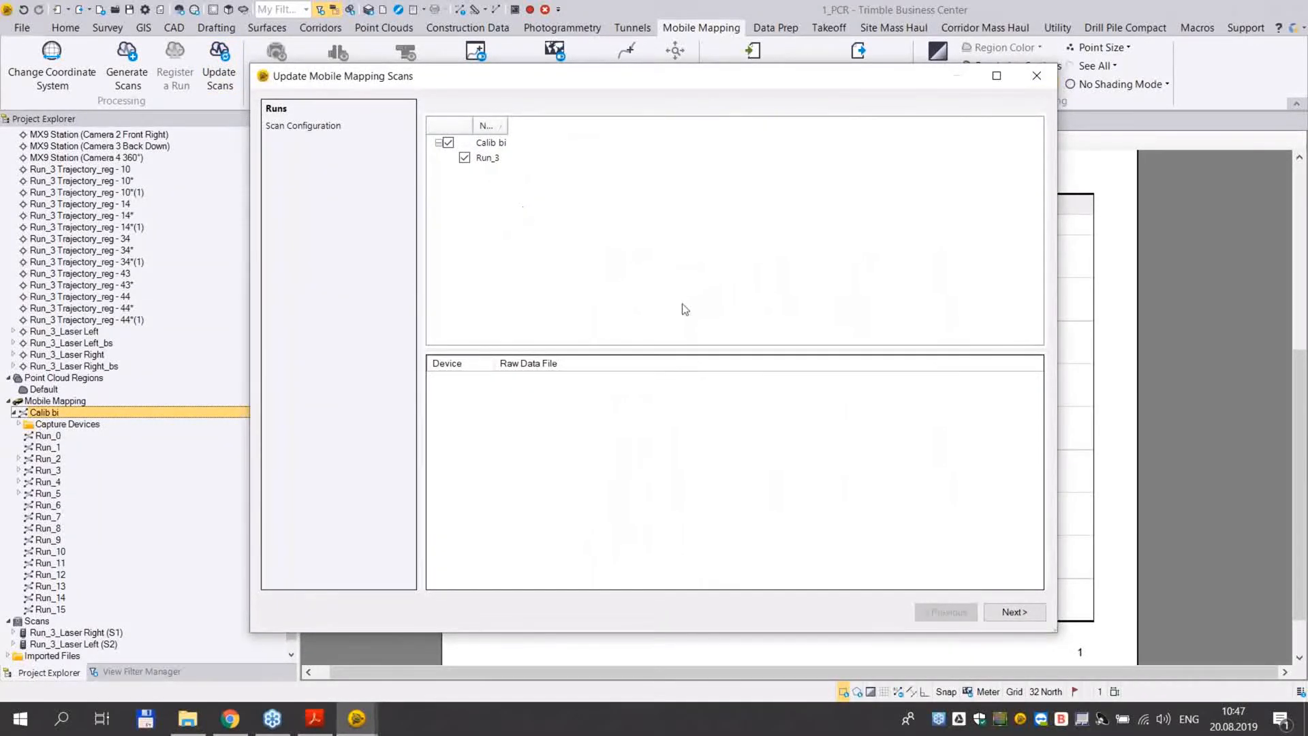
pyautogui.click(1020, 616)
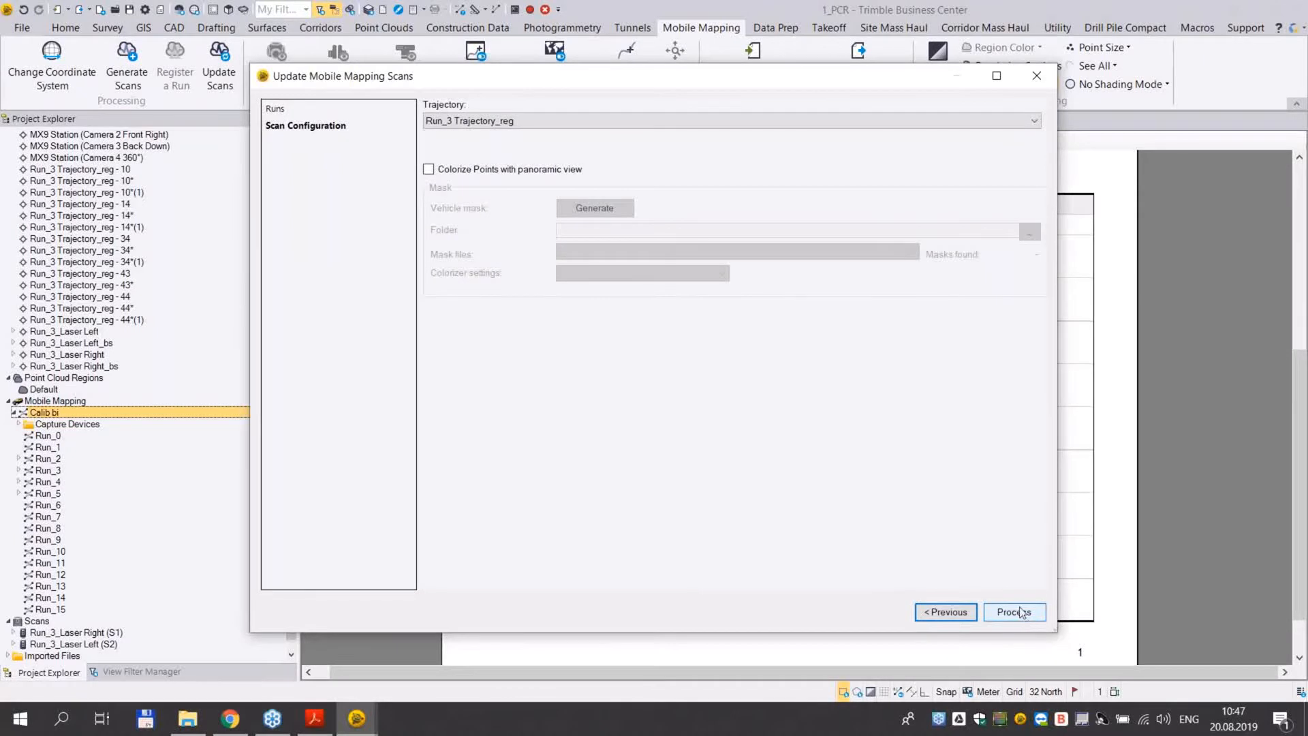
pyautogui.click(861, 121)
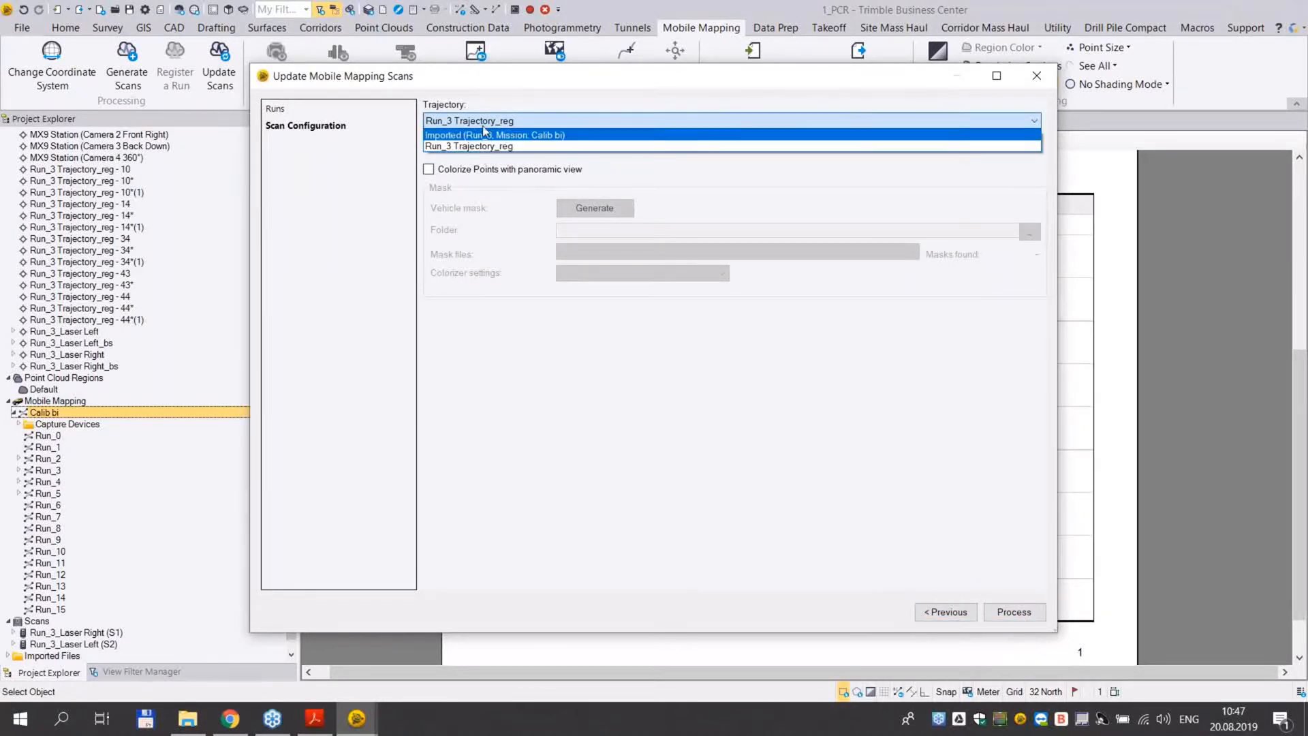
pyautogui.click(490, 147)
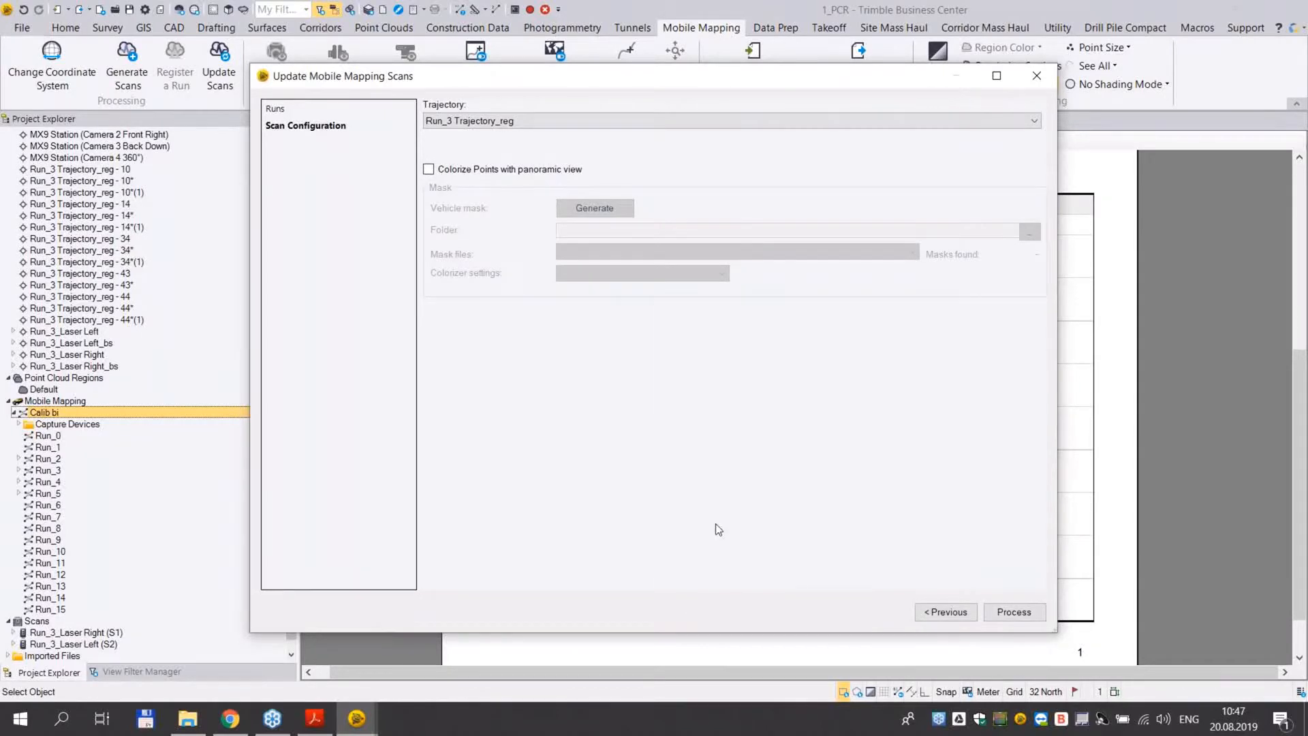
# Switch to the 2_PCR project and inspect the Run_3 point cloud along the trajectory in the 3D view
pyautogui.click(356, 719)
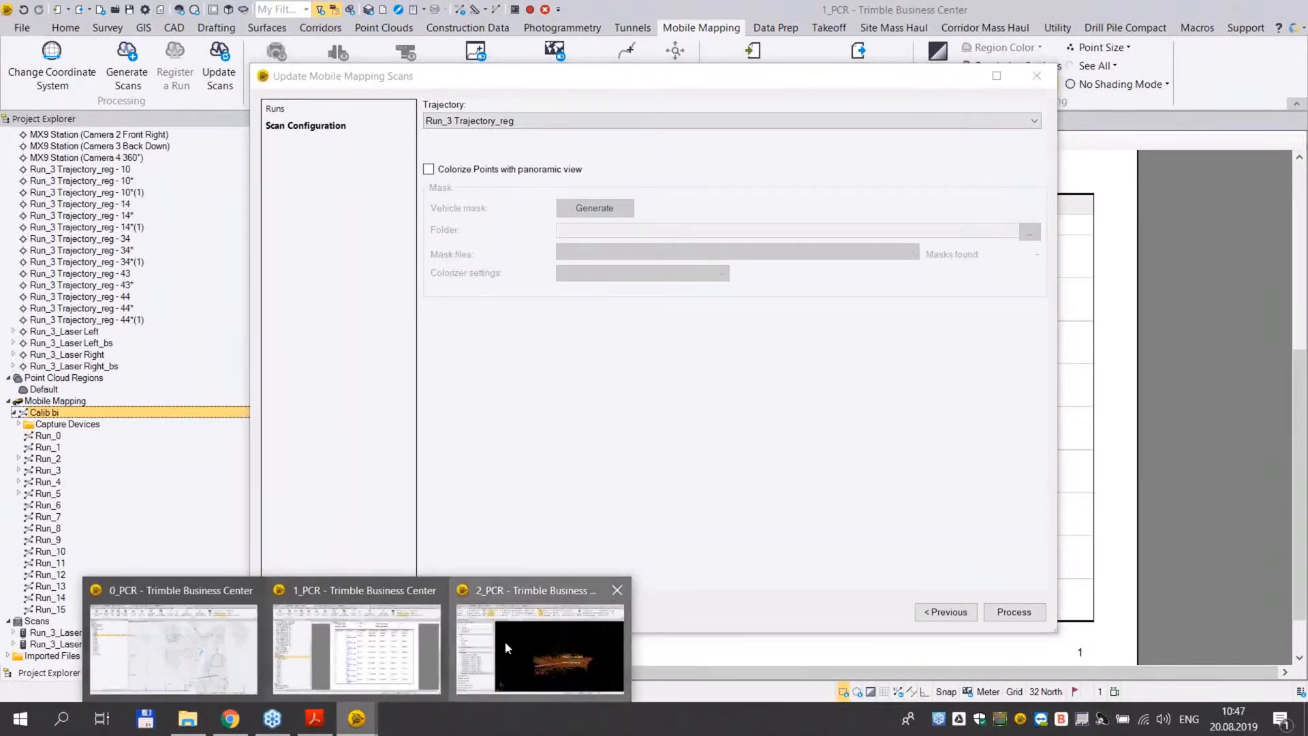
pyautogui.click(505, 640)
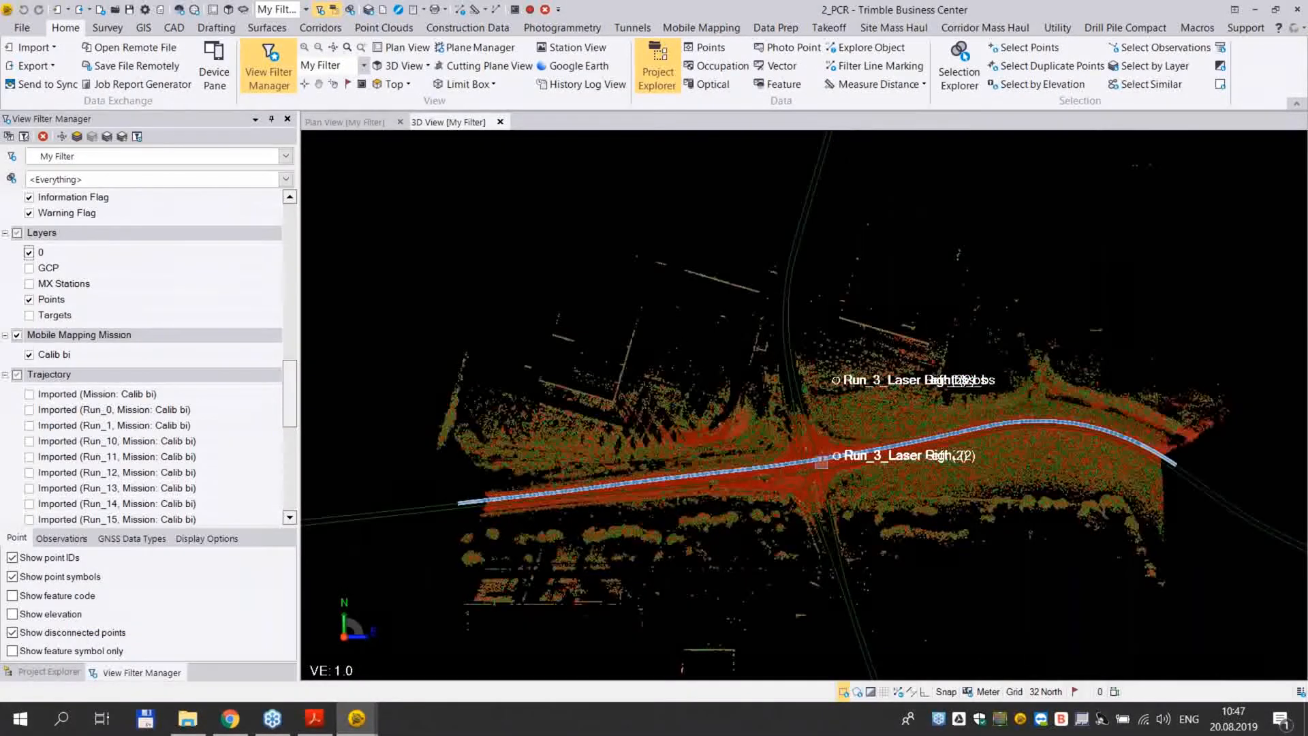
pyautogui.scroll(5, 821, 461)
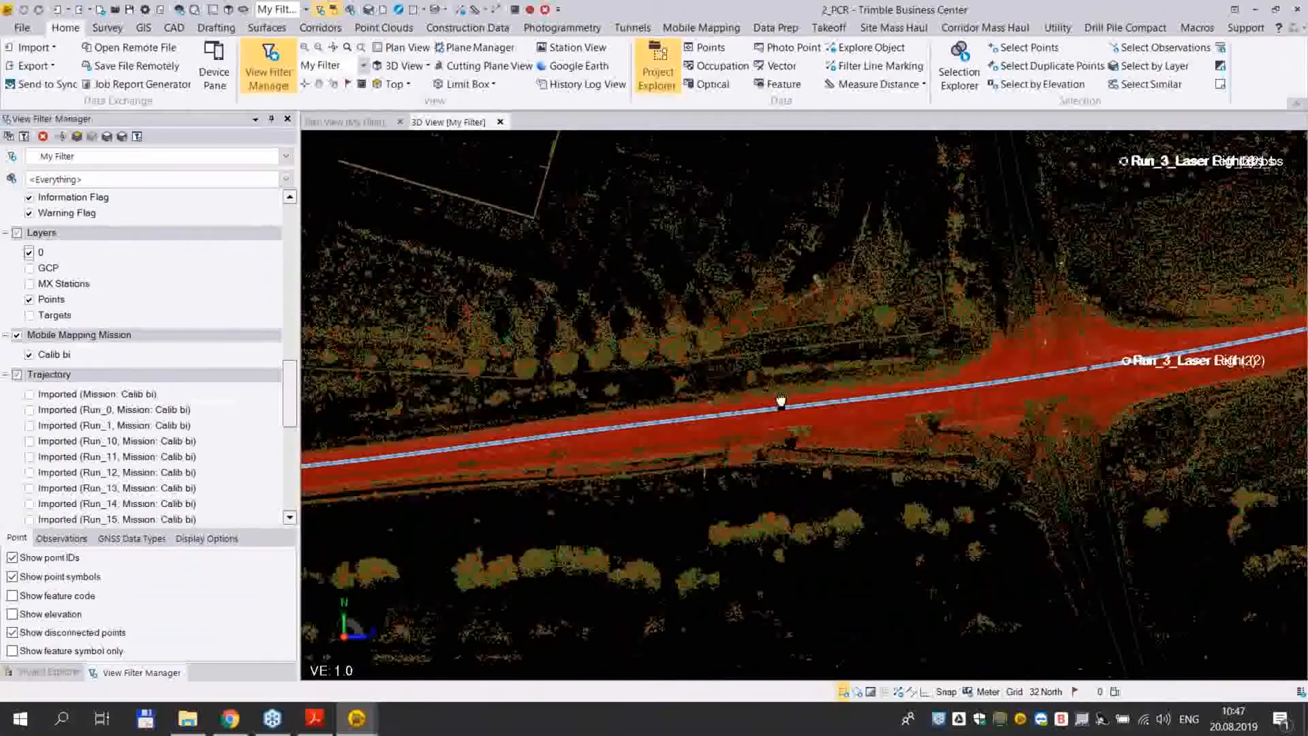
pyautogui.scroll(-5, 782, 400)
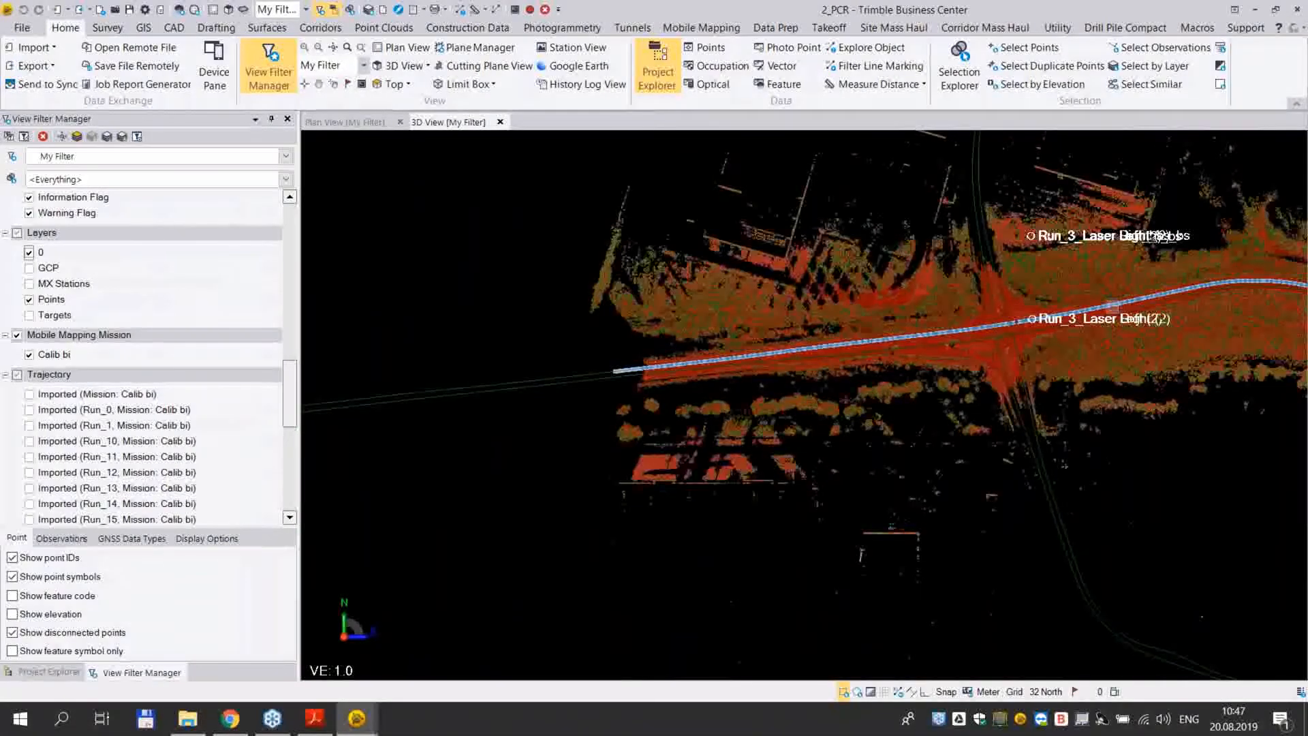
pyautogui.moveTo(1145, 351); pyautogui.dragTo(916, 352, button='middle')
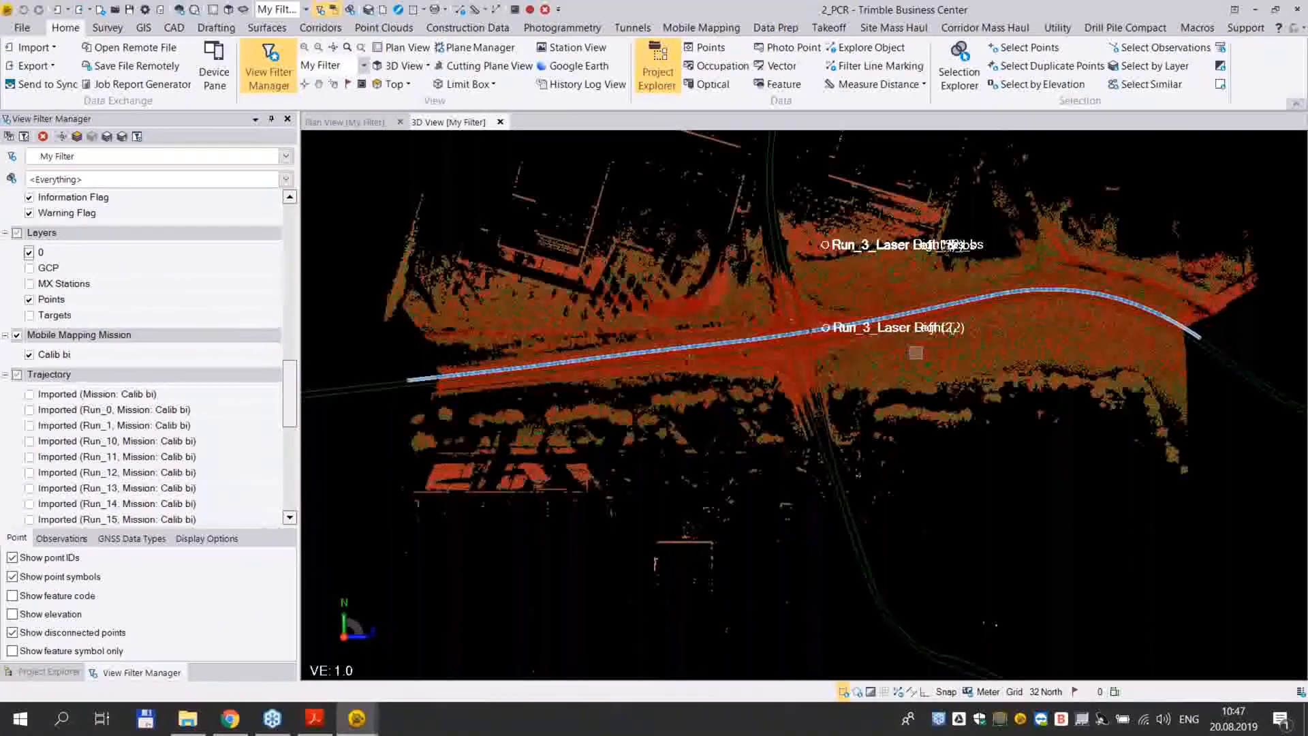
pyautogui.scroll(5, 919, 359)
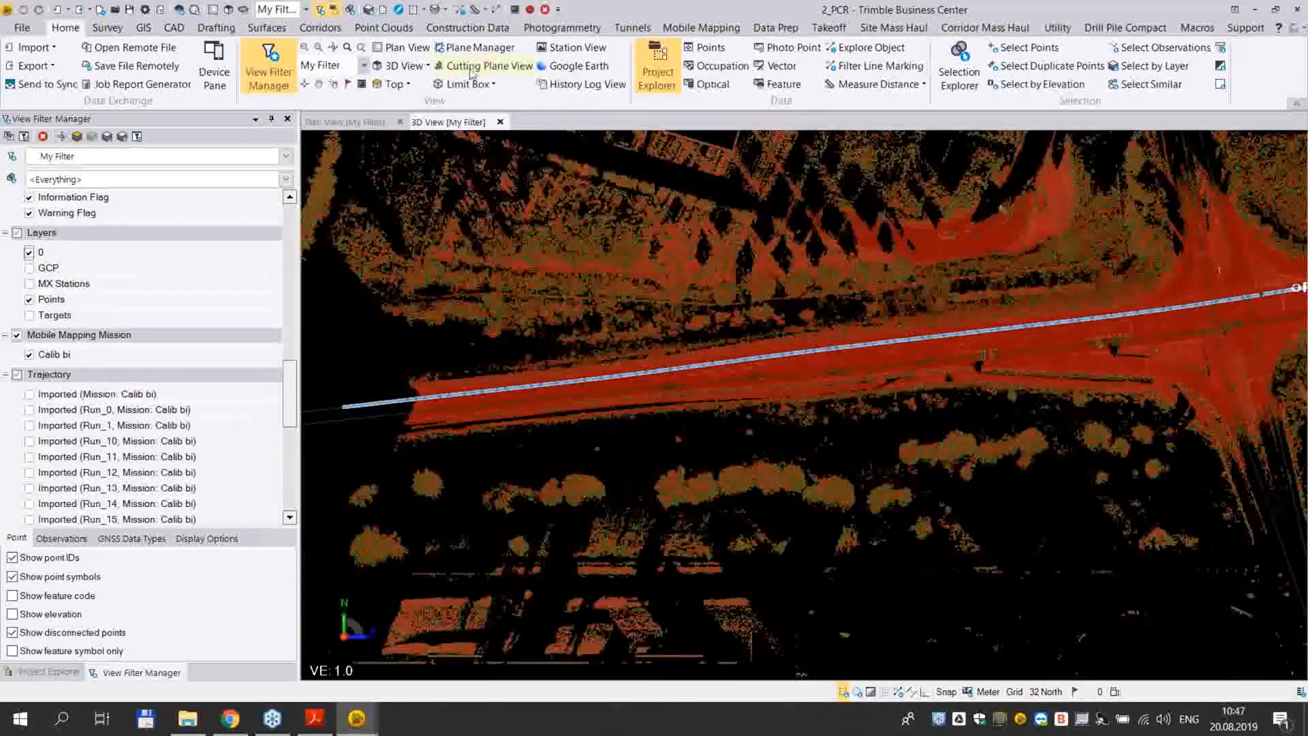
# Create a limit box with its origin at point 14 and length, width and height of 1 m
pyautogui.click(372, 28)
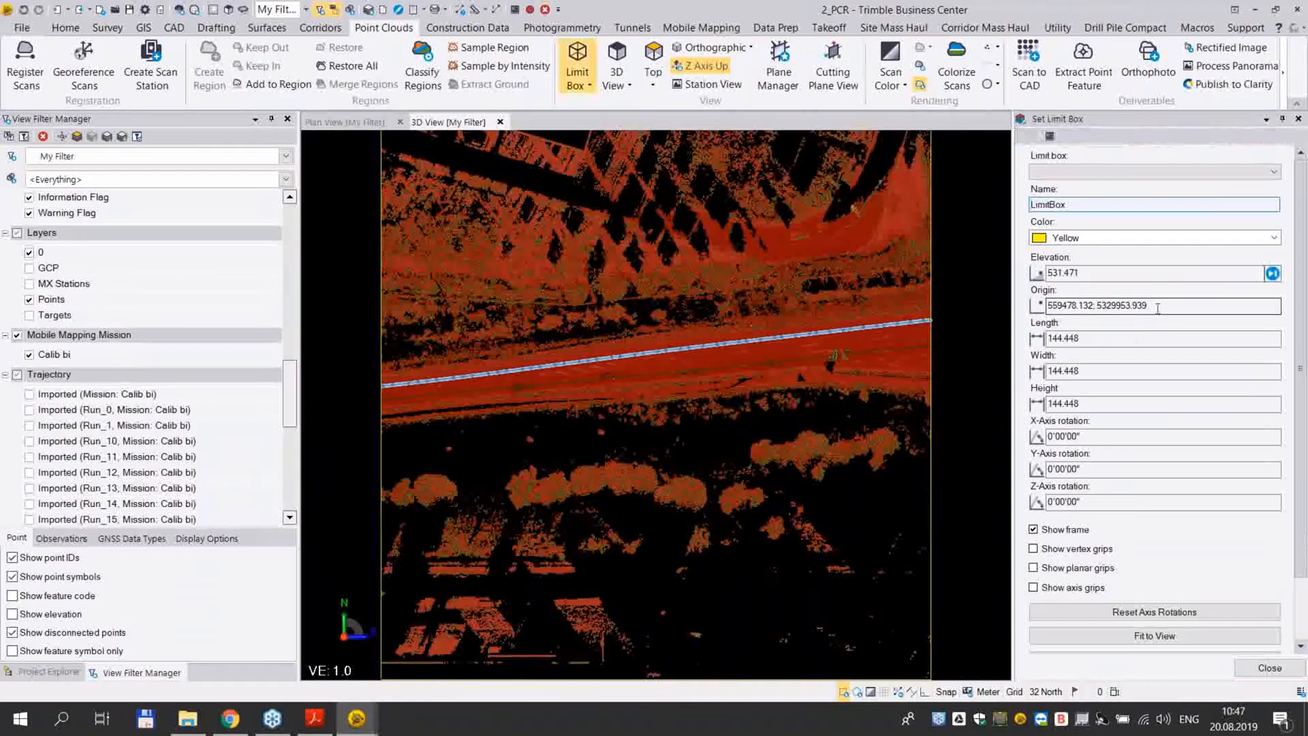
pyautogui.click(1157, 306)
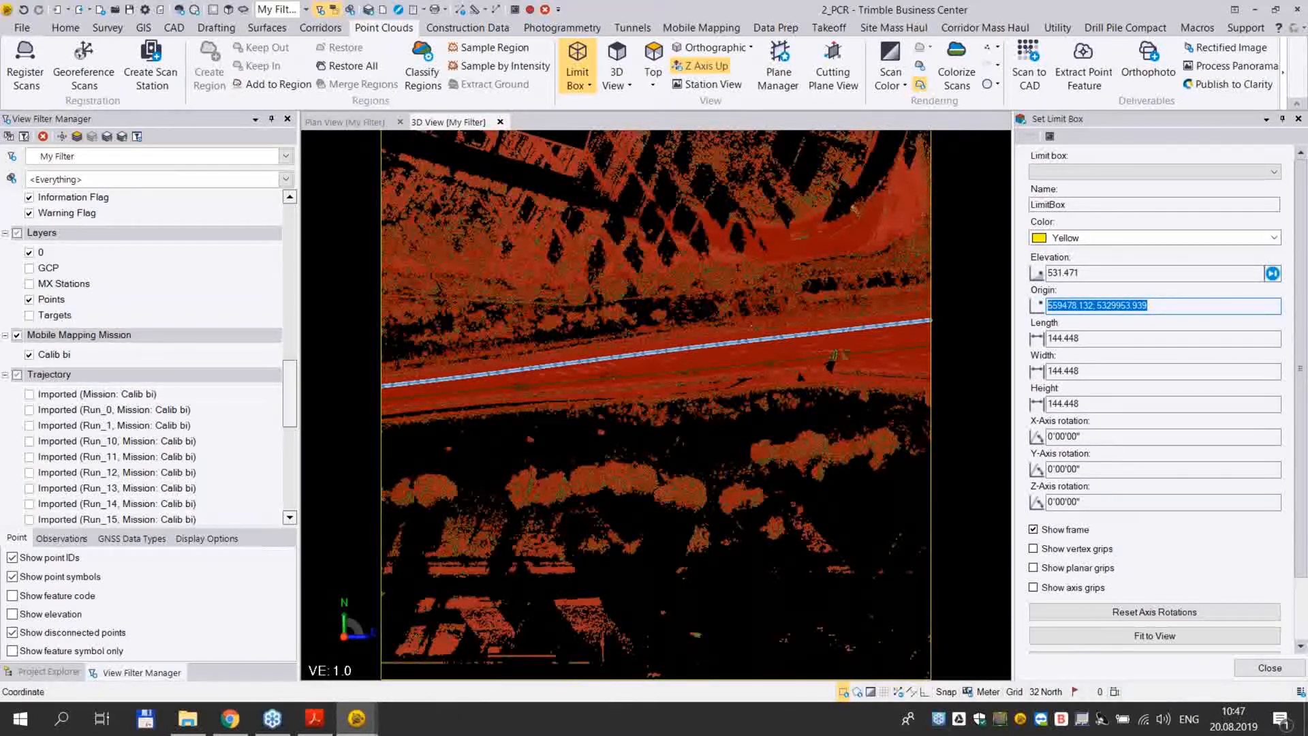
pyautogui.write('14')
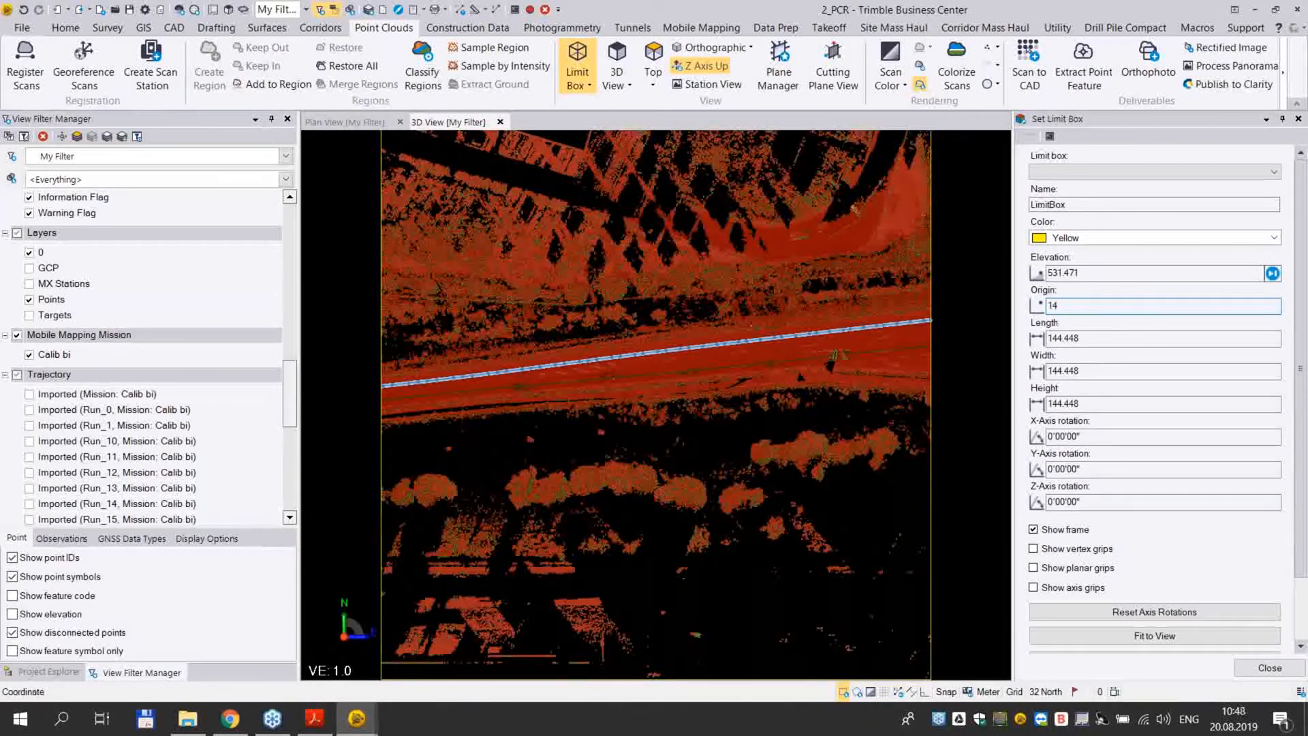
pyautogui.press('Tab')
pyautogui.write('1')
pyautogui.press('Tab')
pyautogui.write('1')
pyautogui.press('Tab')
pyautogui.write('1')
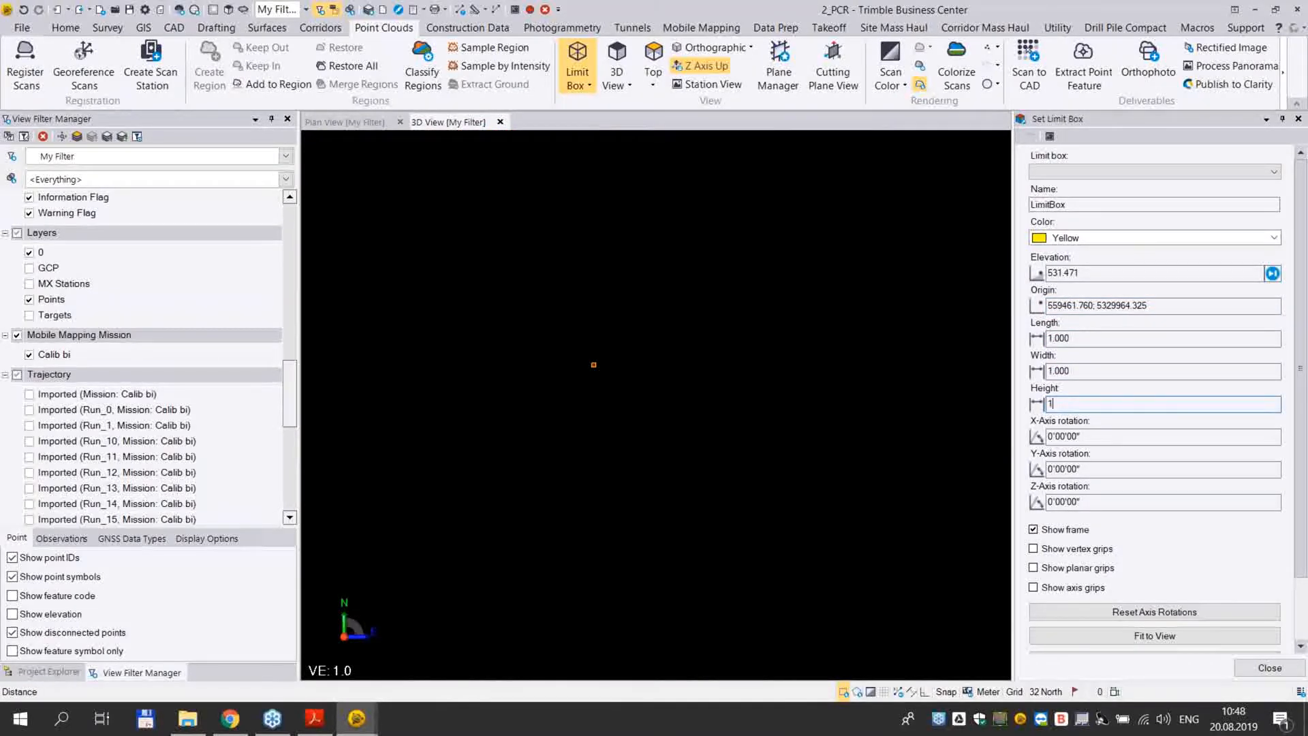
pyautogui.press('Tab')
# View the limit box around point 14 from the side and display the GCP layer
pyautogui.scroll(10, 564, 428)
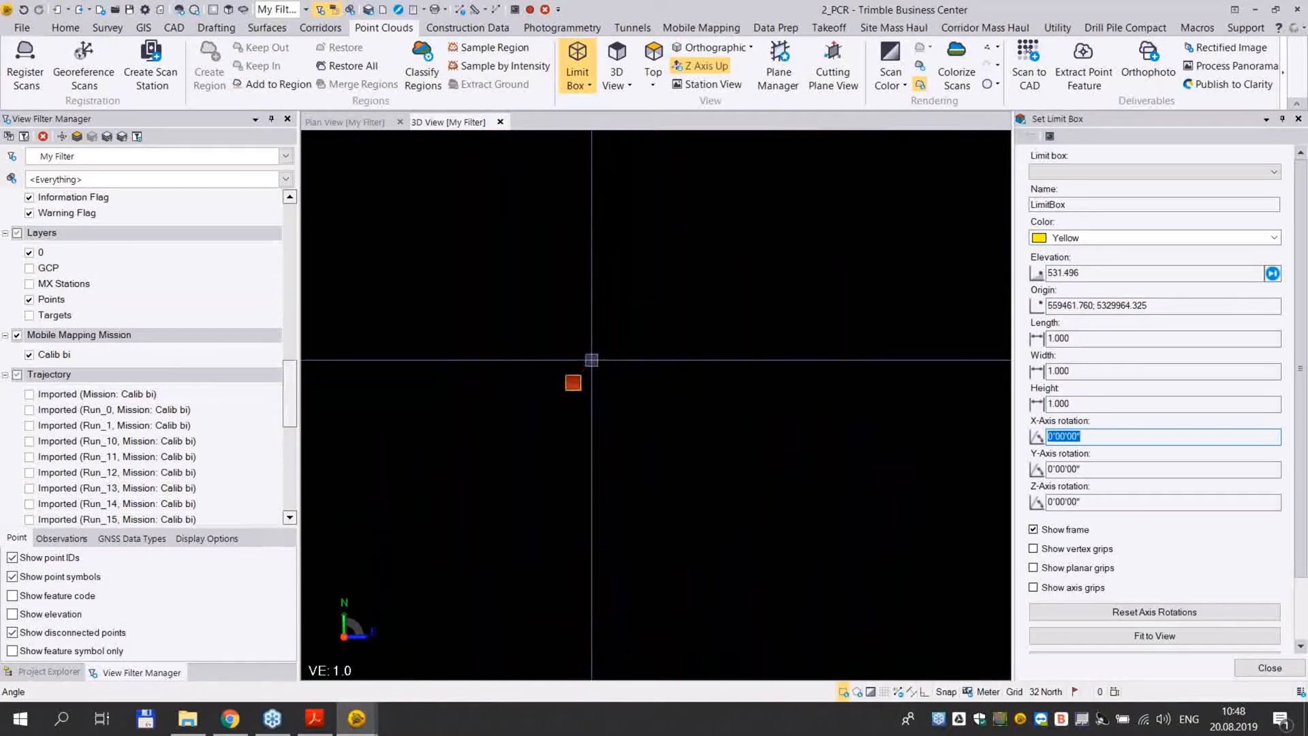
pyautogui.scroll(10, 627, 435)
pyautogui.moveTo(564, 428); pyautogui.dragTo(667, 289, button='middle')
pyautogui.scroll(3, 710, 395)
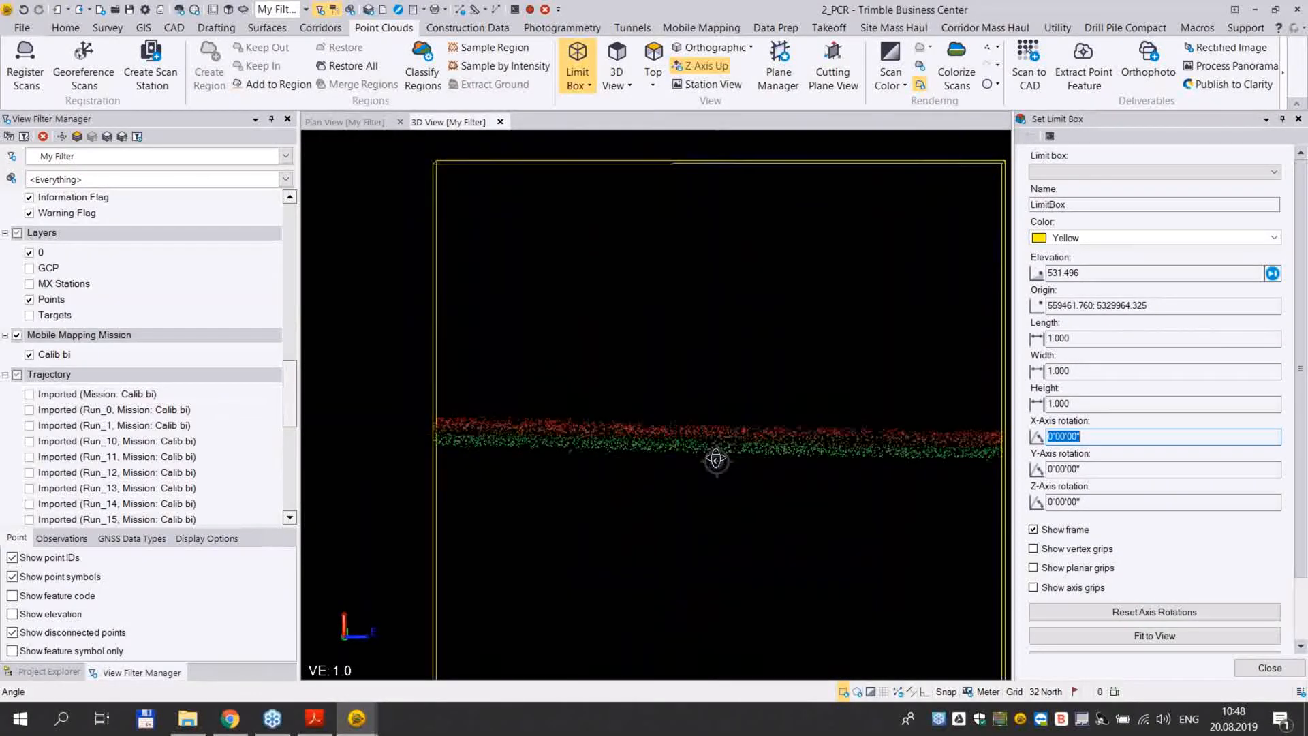
pyautogui.keyDown('shift'); pyautogui.moveTo(716, 461); pyautogui.dragTo(716, 459, button='middle'); pyautogui.keyUp('shift')
pyautogui.scroll(-1, 716, 460)
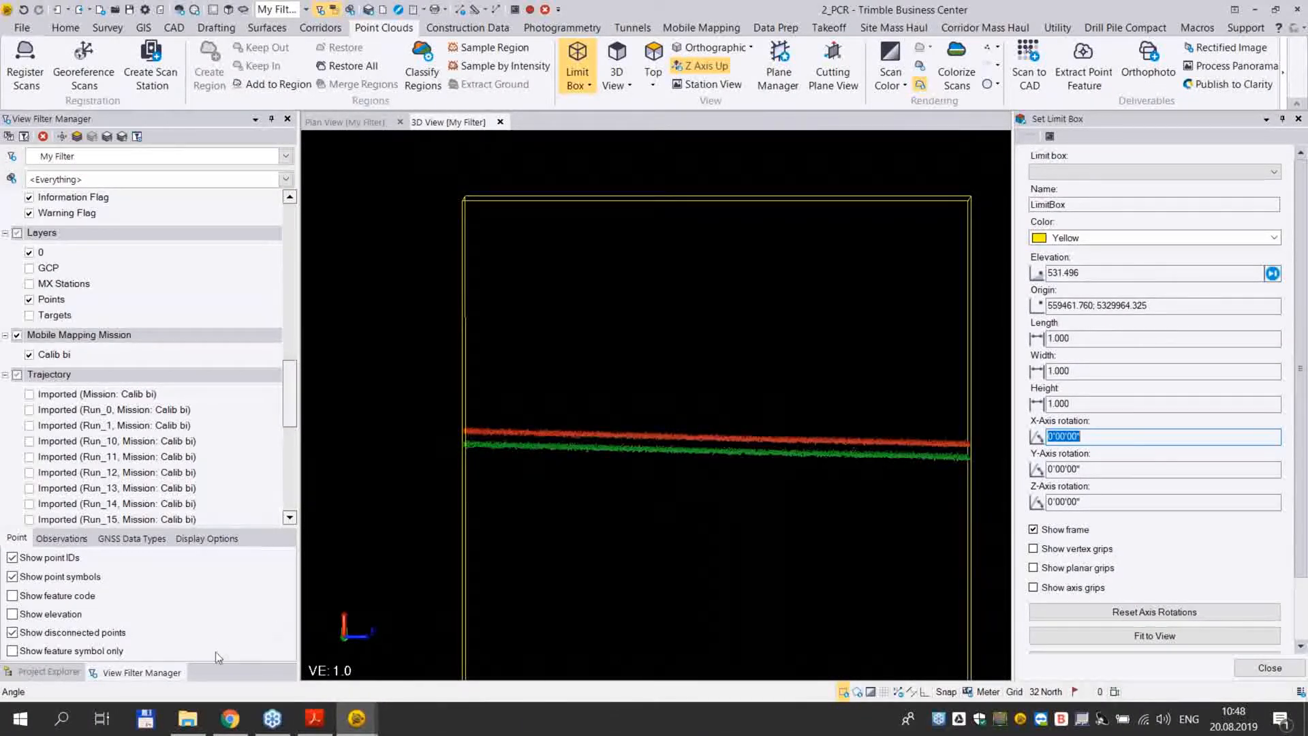
pyautogui.click(29, 268)
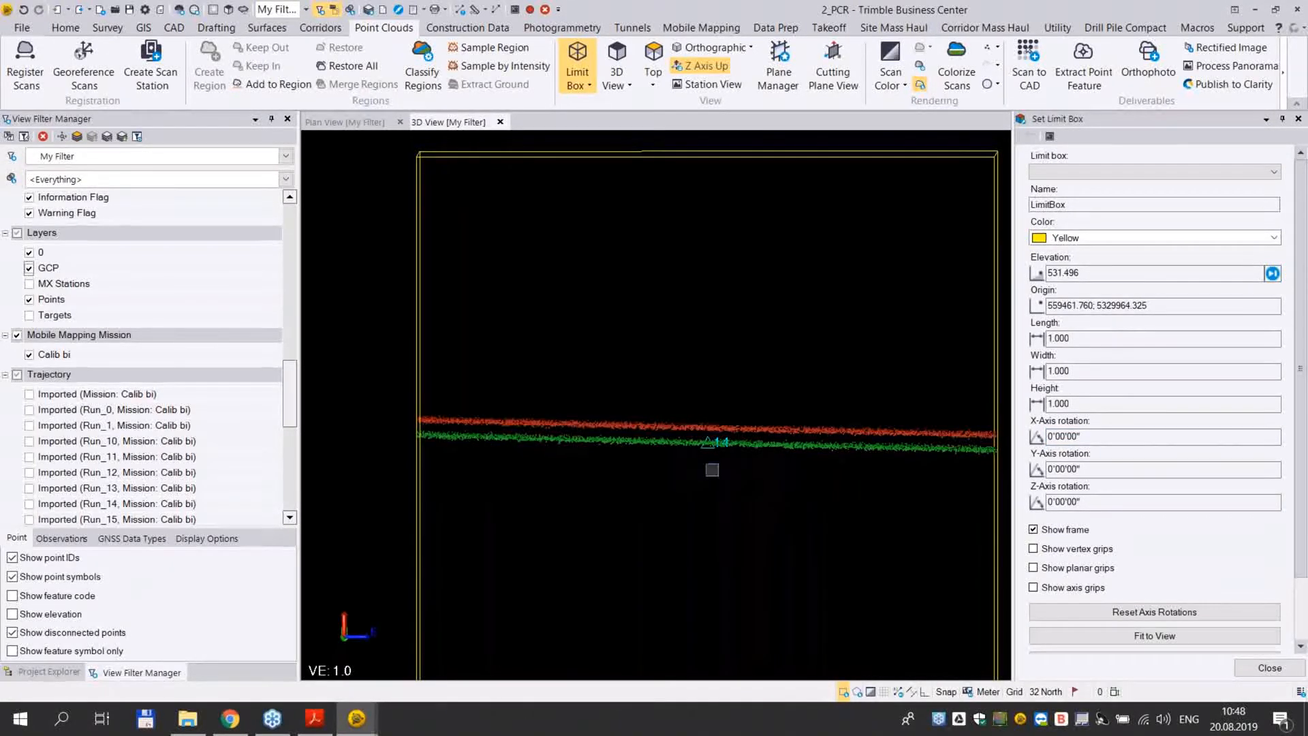
# Isolate the Run_3 Laser Left (2) (S4) and Laser Right (2) (S3) scans to compare their profile with point 14
pyautogui.moveTo(289, 421); pyautogui.dragTo(292, 518)
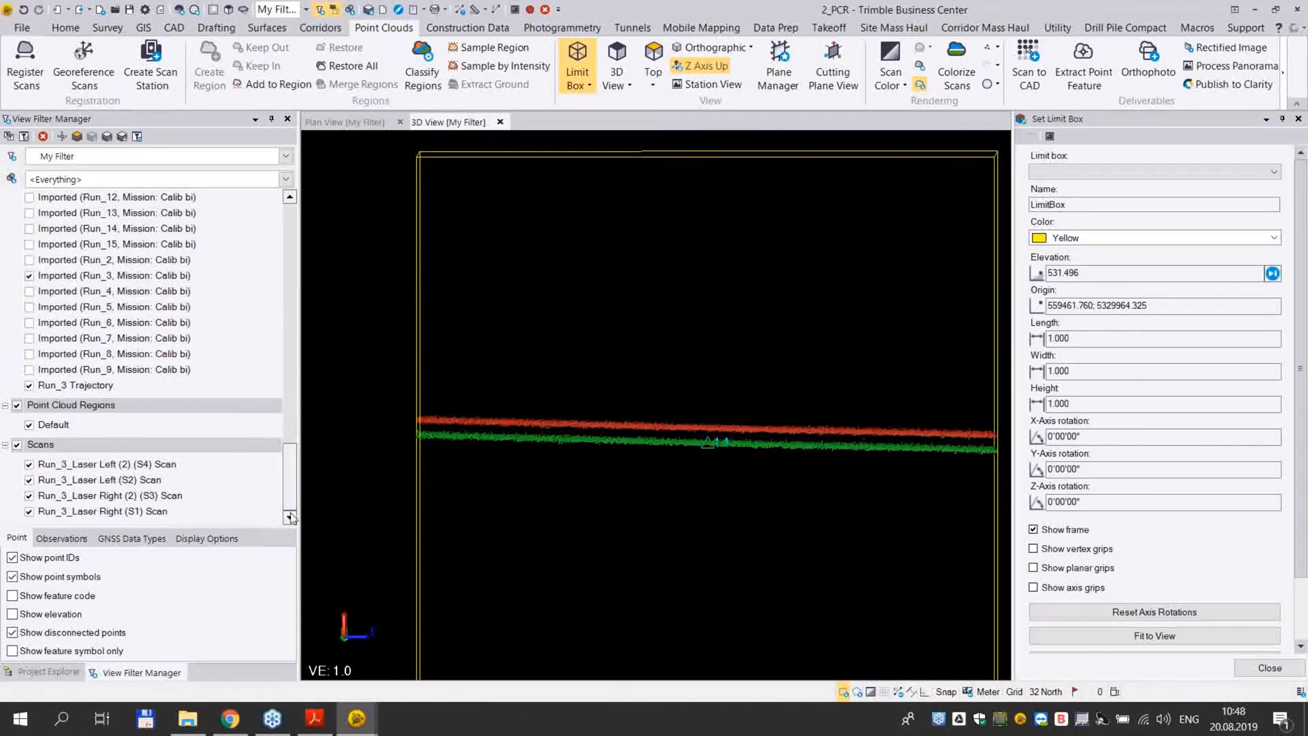
pyautogui.click(29, 464)
pyautogui.click(28, 480)
pyautogui.click(29, 464)
pyautogui.click(28, 496)
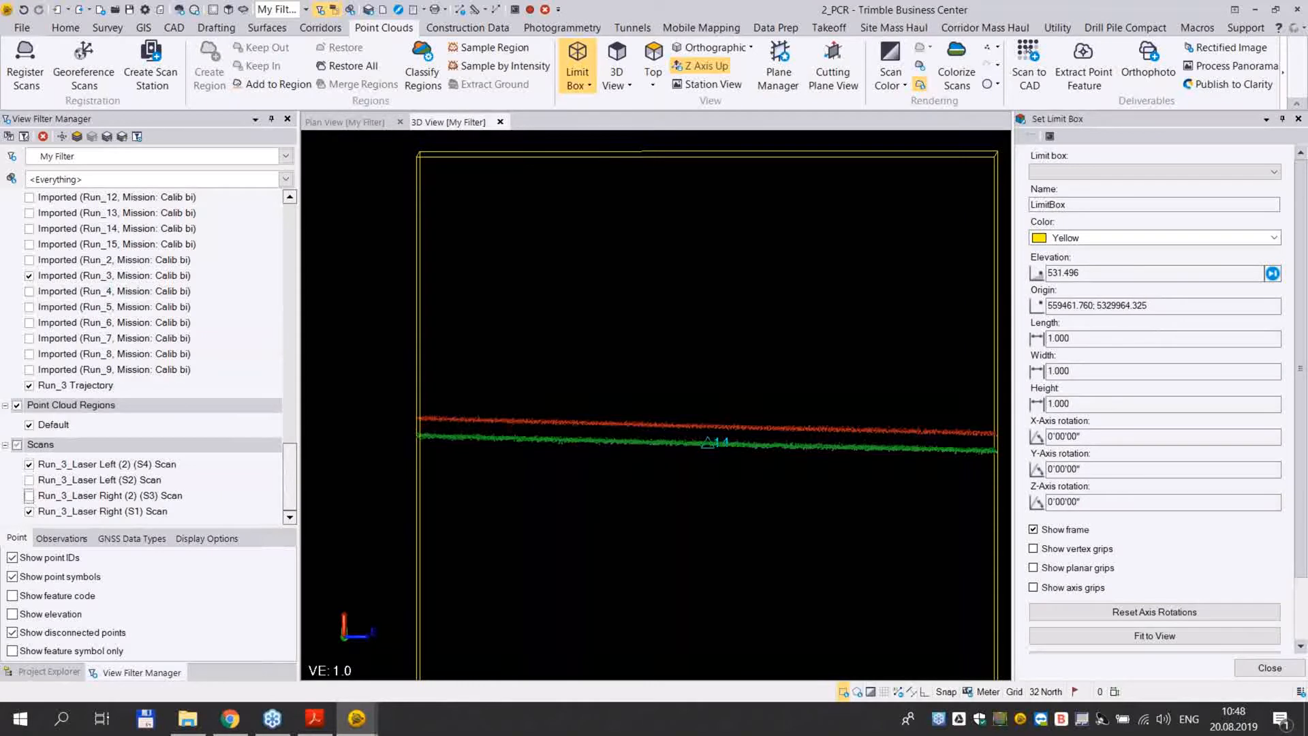
pyautogui.click(29, 495)
pyautogui.click(28, 511)
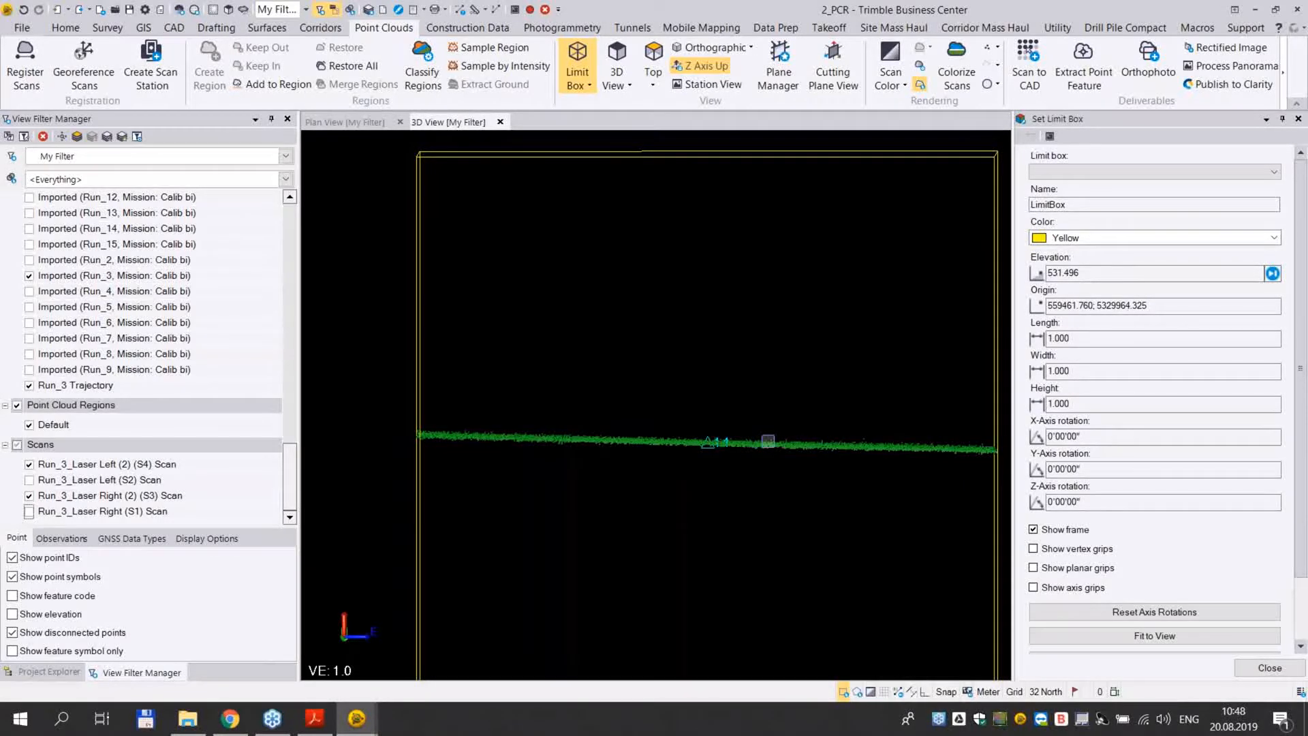
# Isolate the Laser Left (S2) and Laser Right (S1) scans to check them against point 14, and show all four scans again
pyautogui.click(29, 481)
pyautogui.click(29, 465)
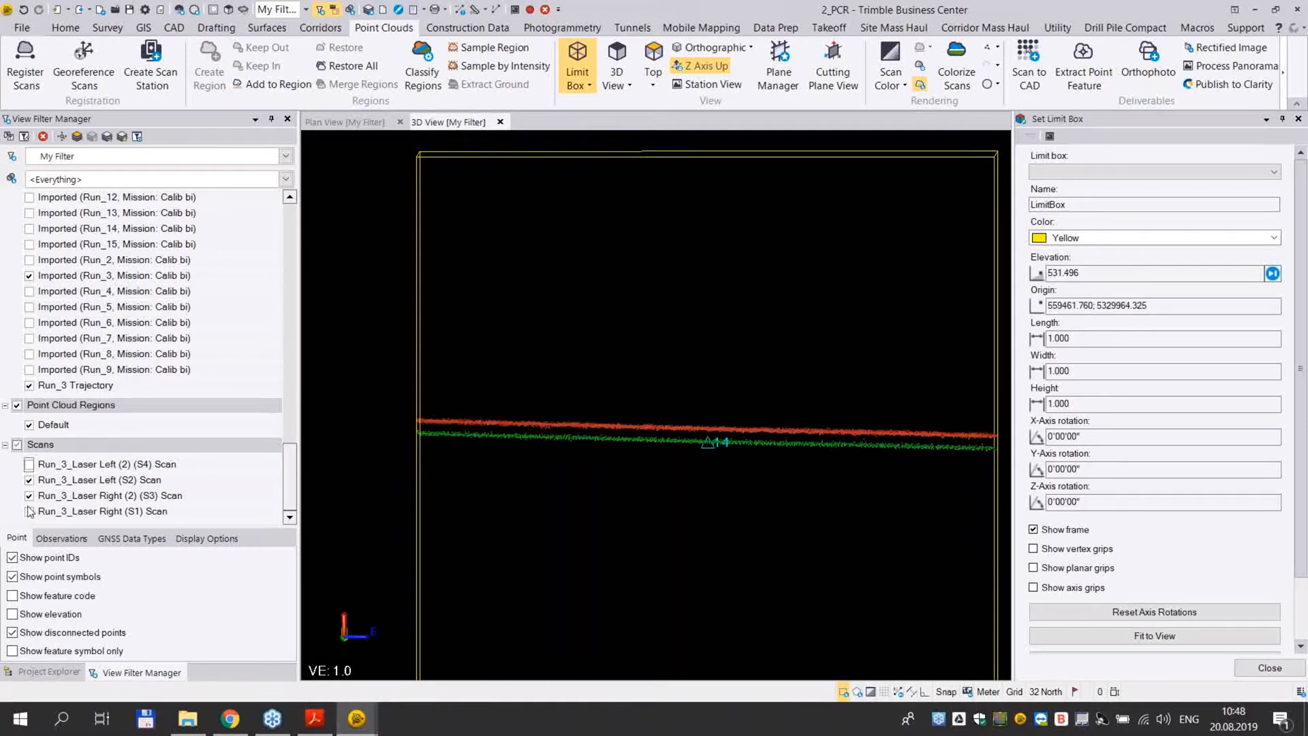
pyautogui.click(29, 496)
pyautogui.click(29, 512)
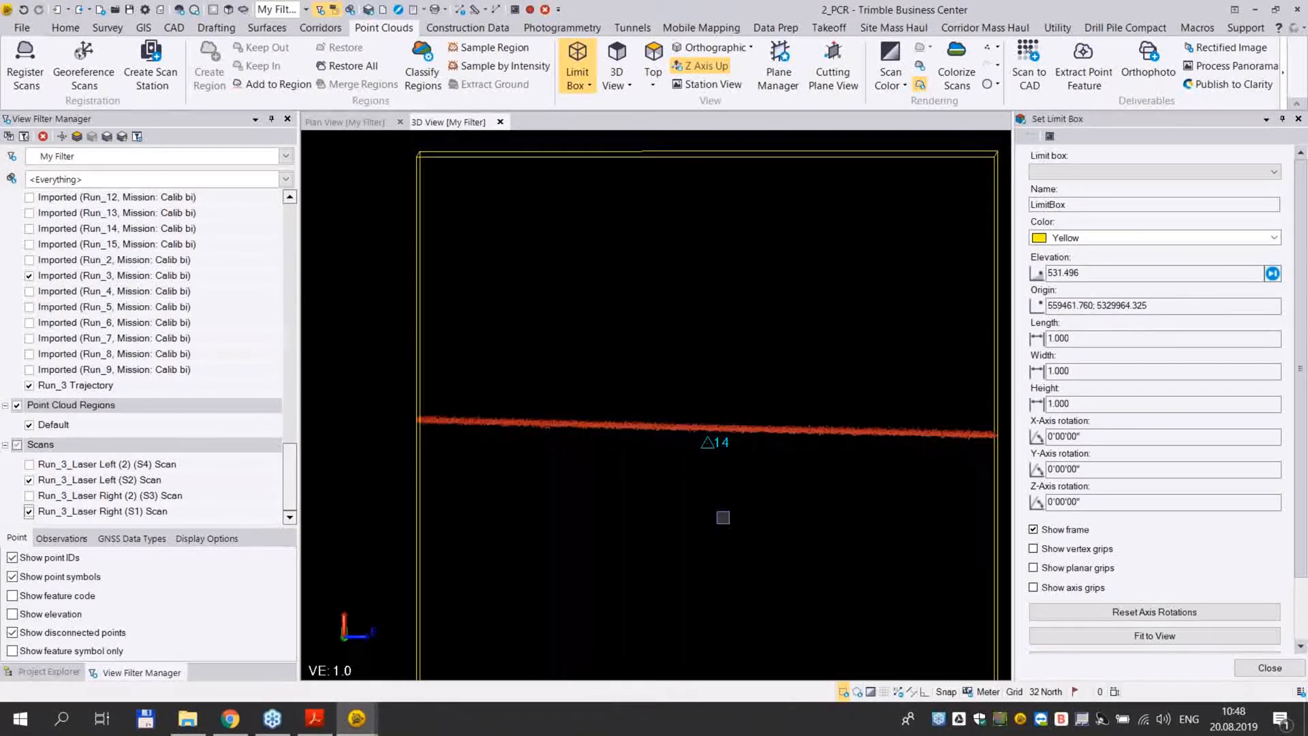
pyautogui.click(30, 495)
pyautogui.click(30, 464)
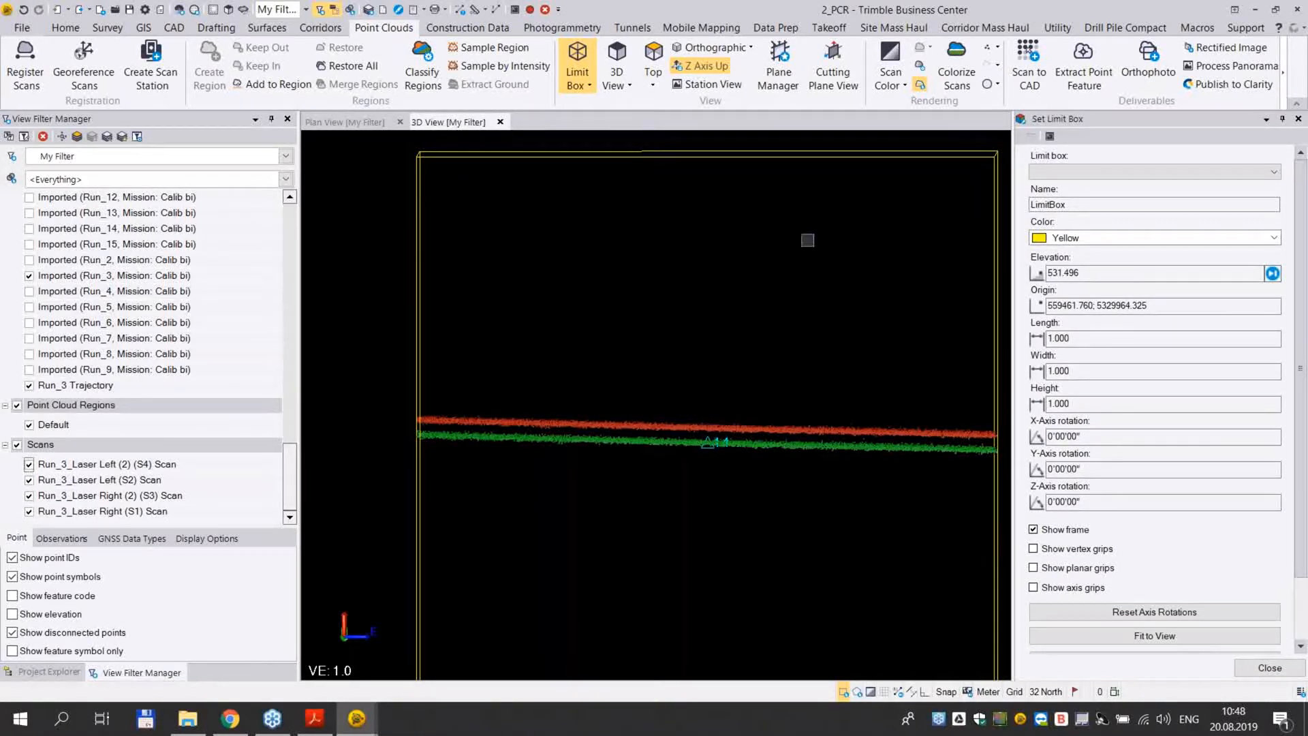
# Set the 3D view to Top and frame the limit box around point 14
pyautogui.click(653, 84)
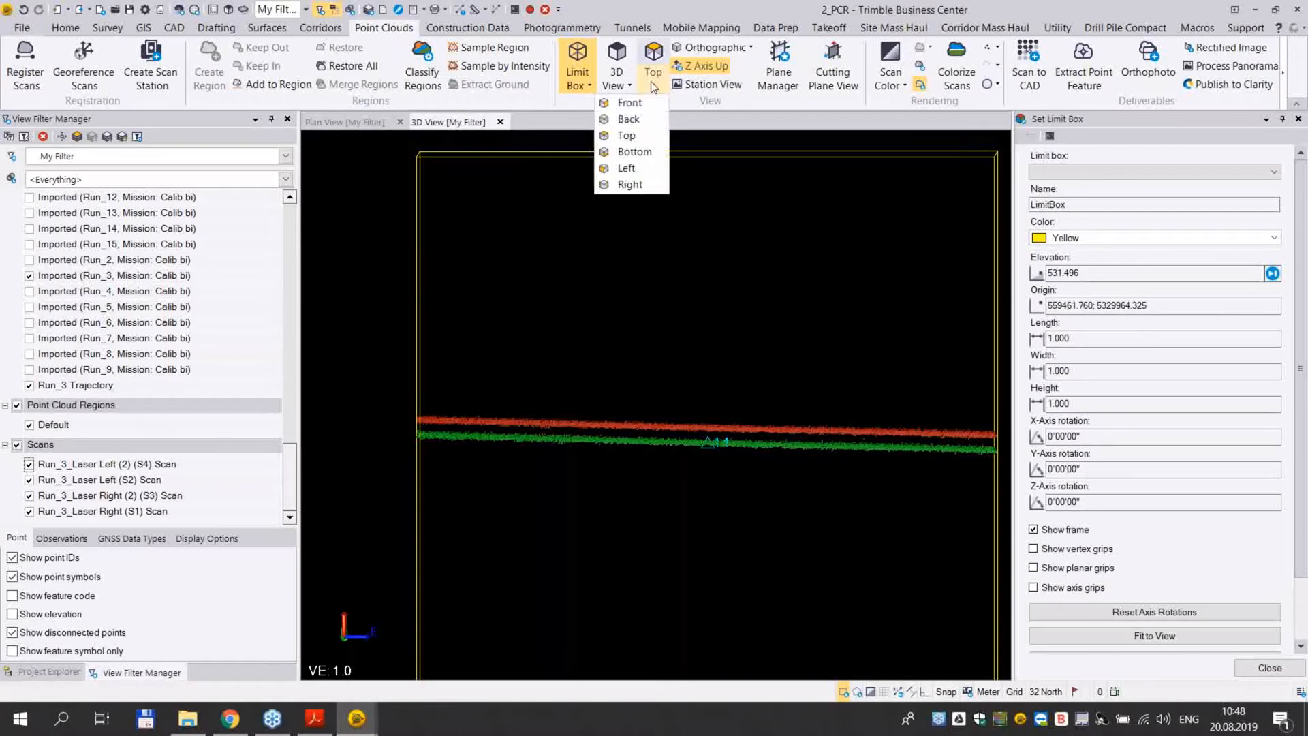
pyautogui.click(626, 135)
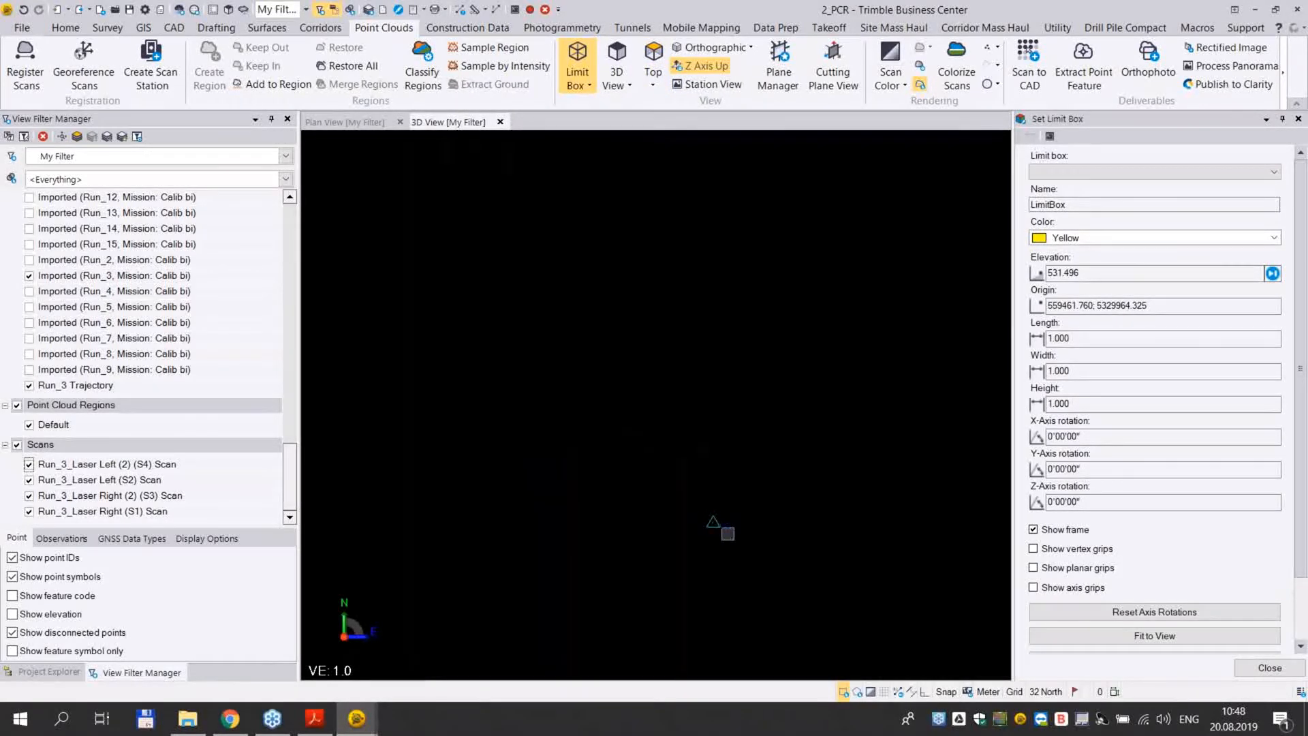
pyautogui.scroll(2, 719, 540)
pyautogui.scroll(4, 708, 511)
pyautogui.moveTo(552, 403); pyautogui.dragTo(786, 502, button='middle')
pyautogui.scroll(4, 498, 304)
pyautogui.scroll(2, 497, 303)
pyautogui.moveTo(524, 367); pyautogui.dragTo(631, 394, button='middle')
pyautogui.scroll(3, 691, 387)
pyautogui.scroll(4, 841, 366)
# Render the scans in Gray-Scale Intensity and frame the road marking around point 14
pyautogui.click(897, 83)
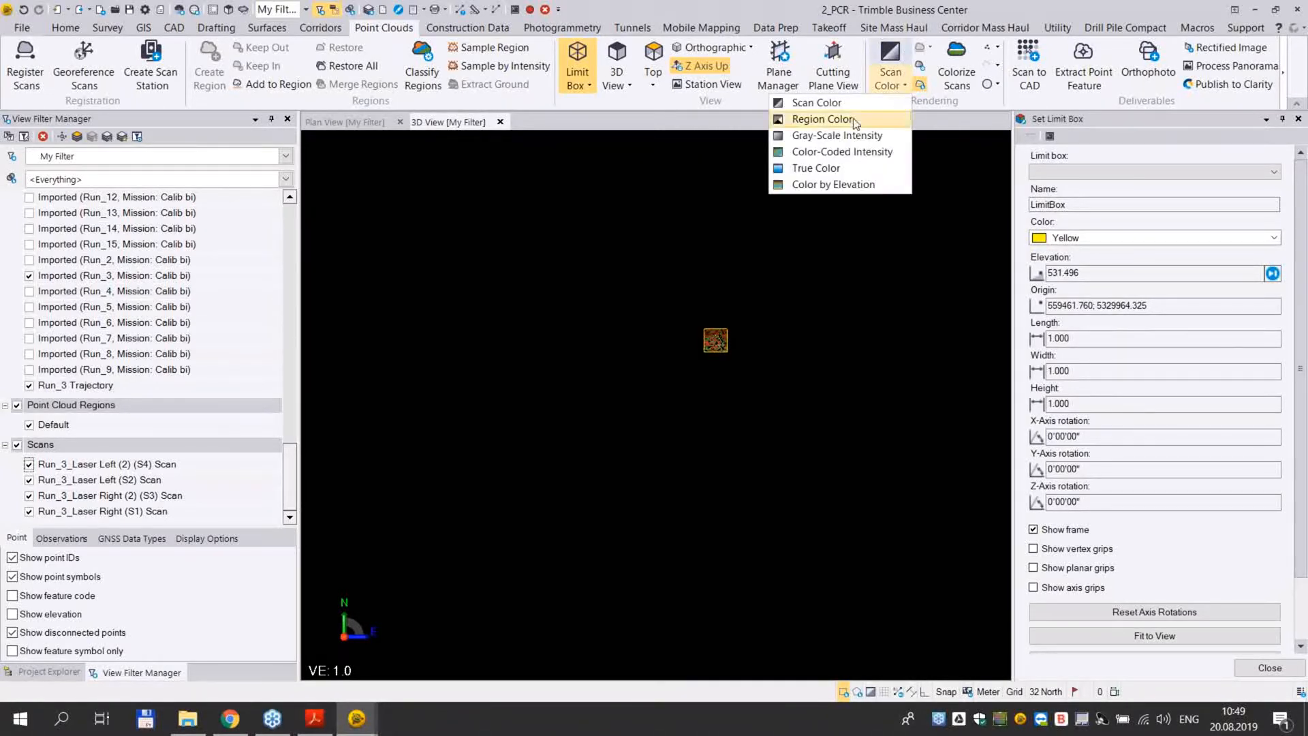
pyautogui.click(836, 135)
pyautogui.scroll(3, 729, 361)
pyautogui.scroll(5, 727, 346)
pyautogui.moveTo(781, 331); pyautogui.dragTo(896, 469, button='middle')
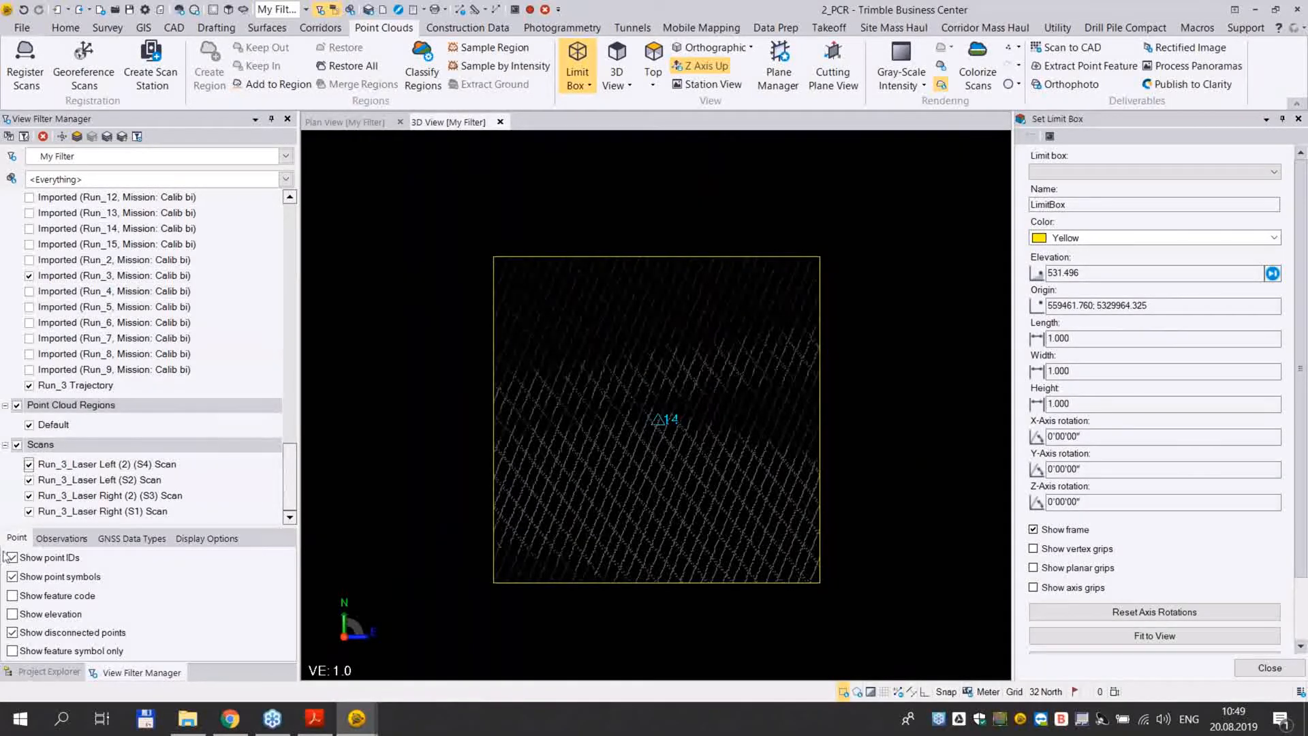
# Compare the S4 and S3 scans with point 14 in top view, and switch to only the S2 and S1 scans
pyautogui.click(29, 468)
pyautogui.click(29, 480)
pyautogui.click(29, 511)
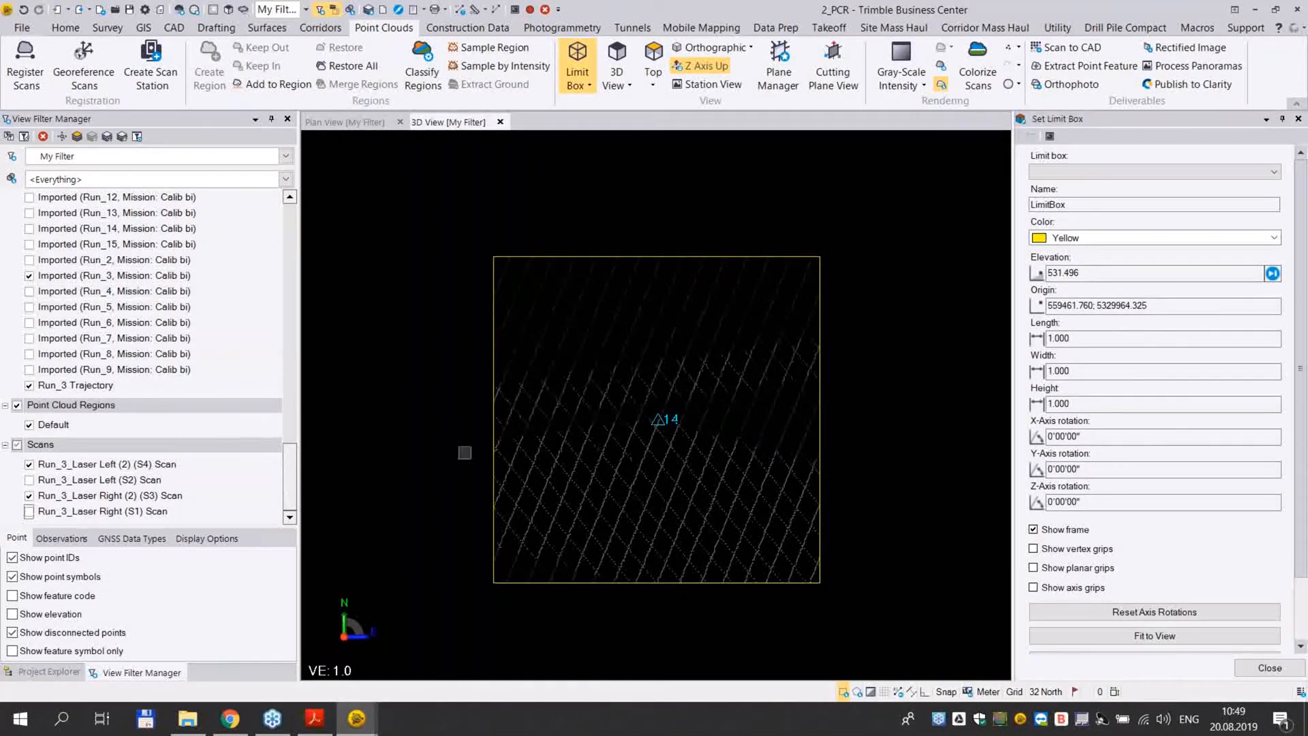
pyautogui.click(28, 464)
pyautogui.click(28, 480)
pyautogui.click(28, 496)
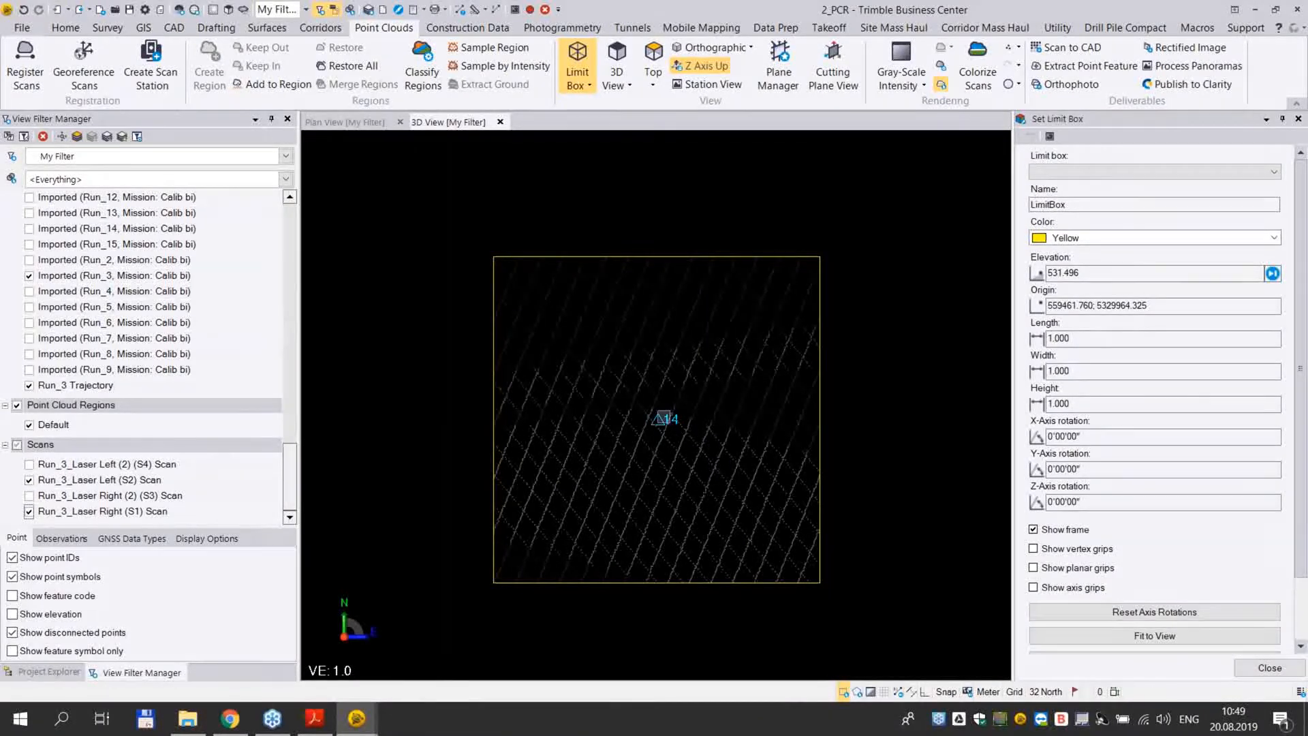
# Look up the project's control points and set the limit box origin to point 19
pyautogui.scroll(-4, 845, 412)
pyautogui.moveTo(790, 394); pyautogui.dragTo(752, 383, button='middle')
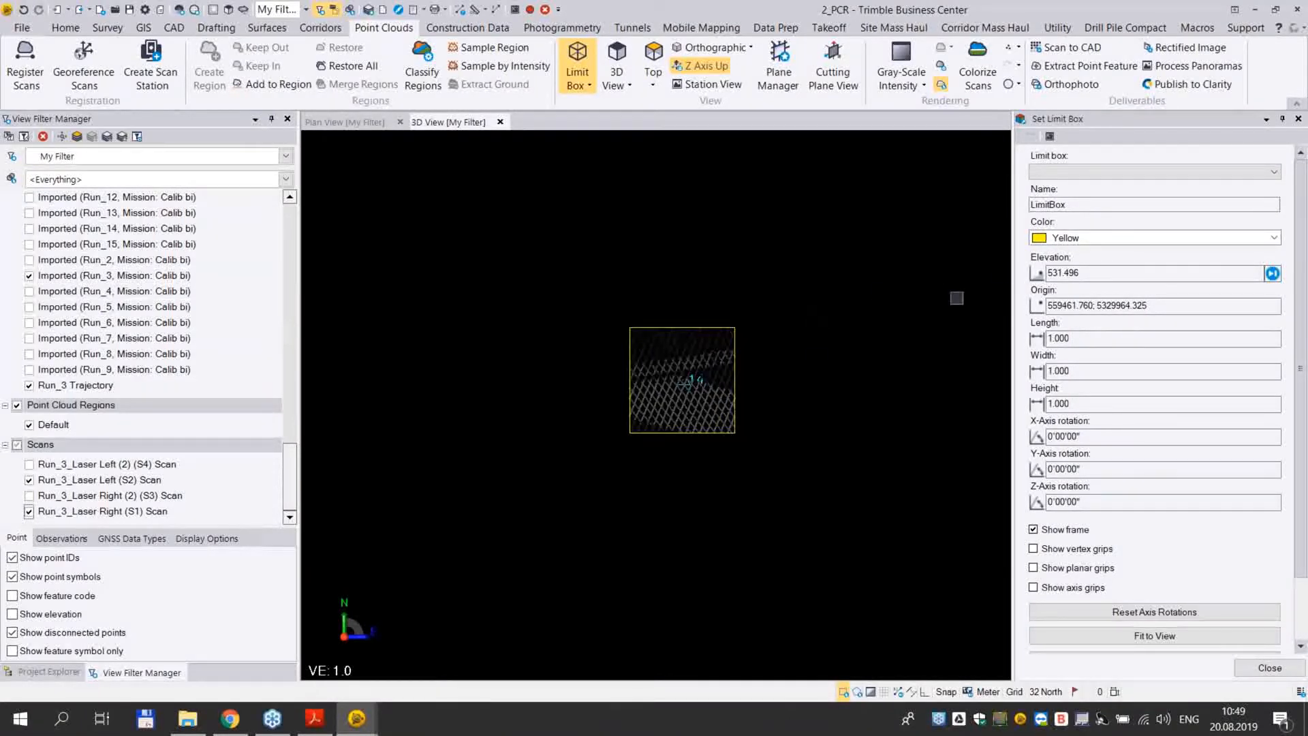
pyautogui.moveTo(1143, 274); pyautogui.dragTo(1047, 274)
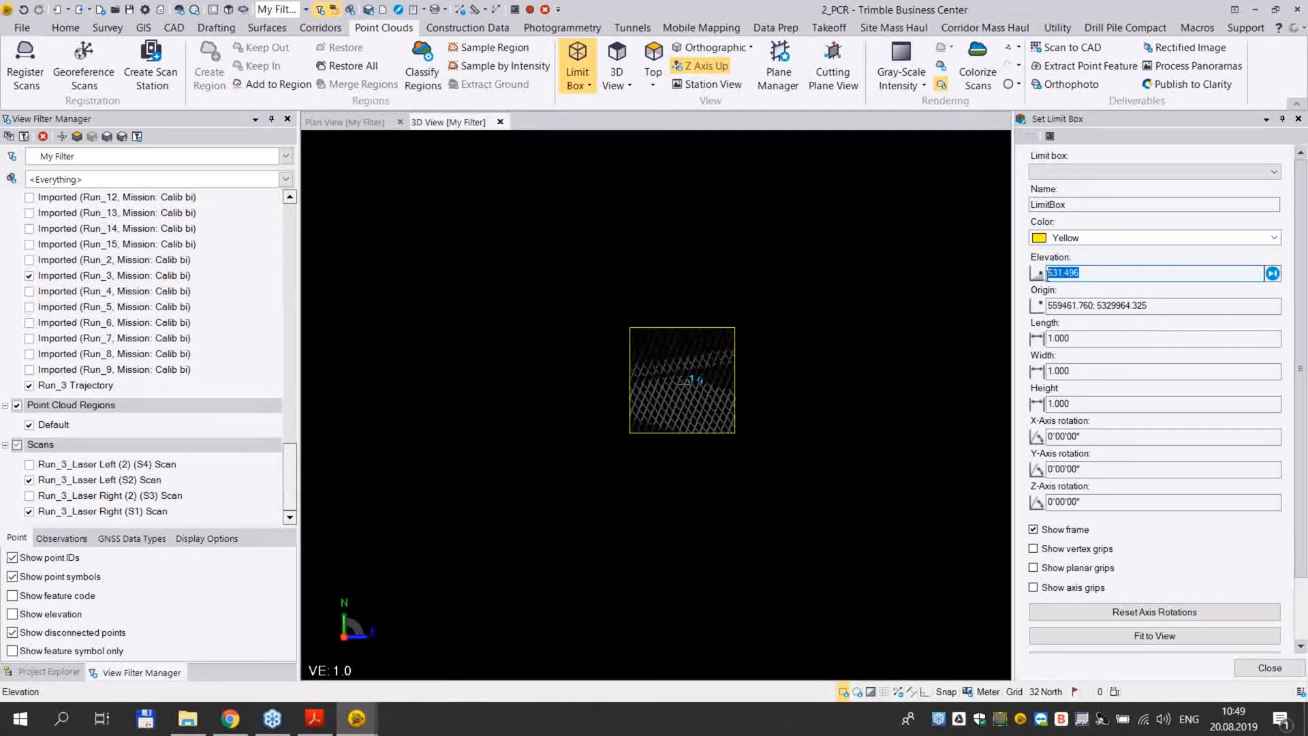
pyautogui.moveTo(1153, 307); pyautogui.dragTo(1036, 320)
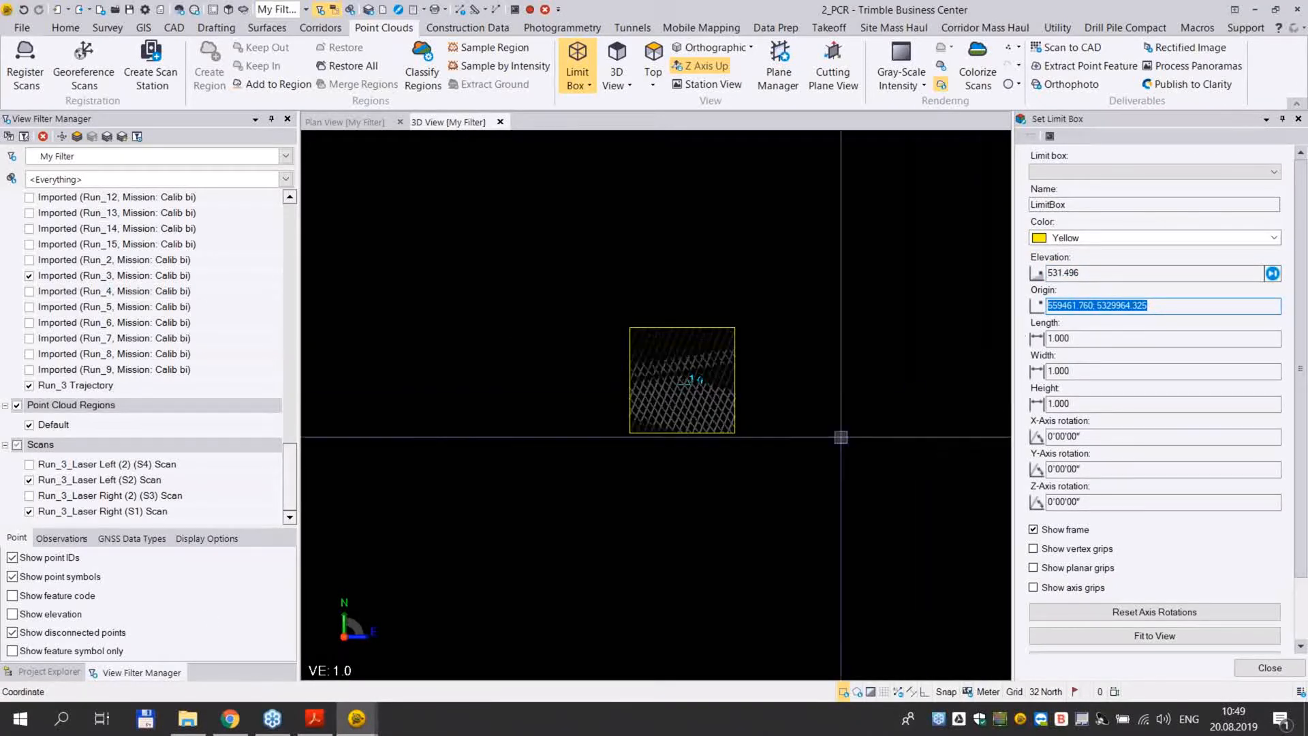
pyautogui.click(49, 671)
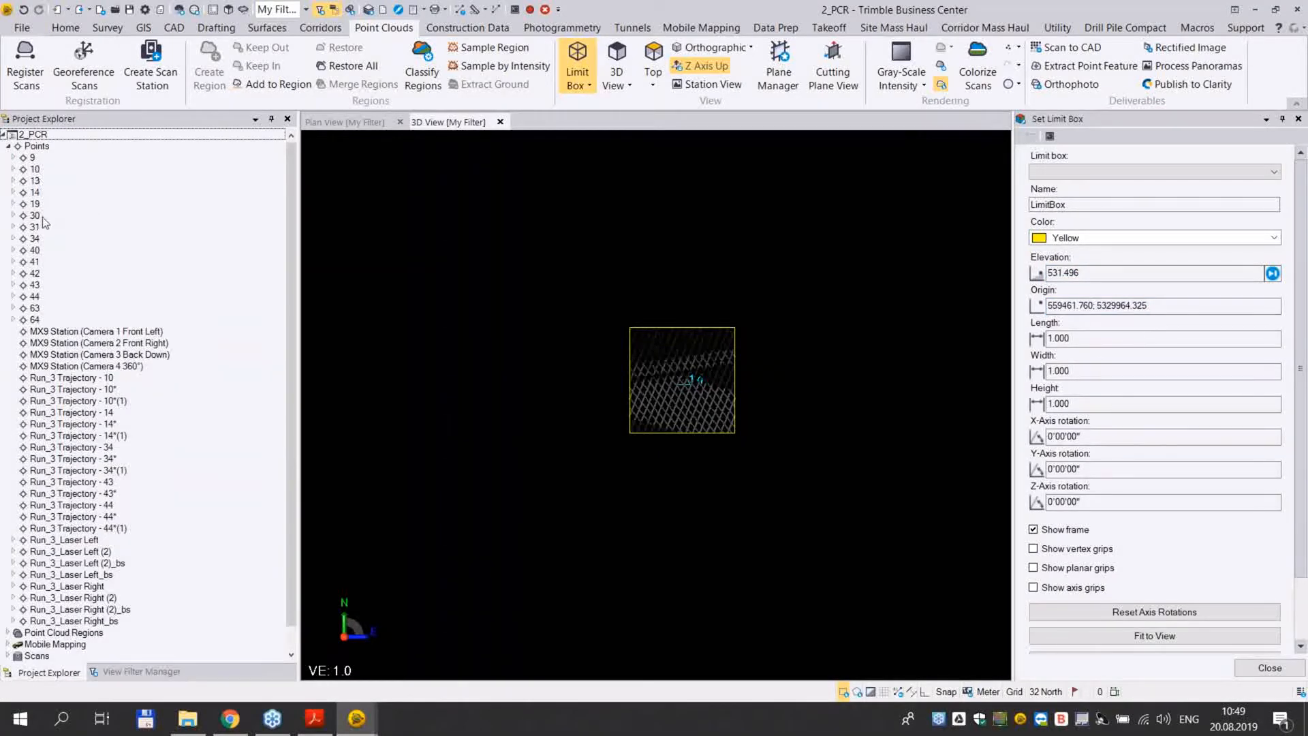
pyautogui.moveTo(1144, 304); pyautogui.dragTo(997, 306)
pyautogui.write('19')
pyautogui.press('Tab')
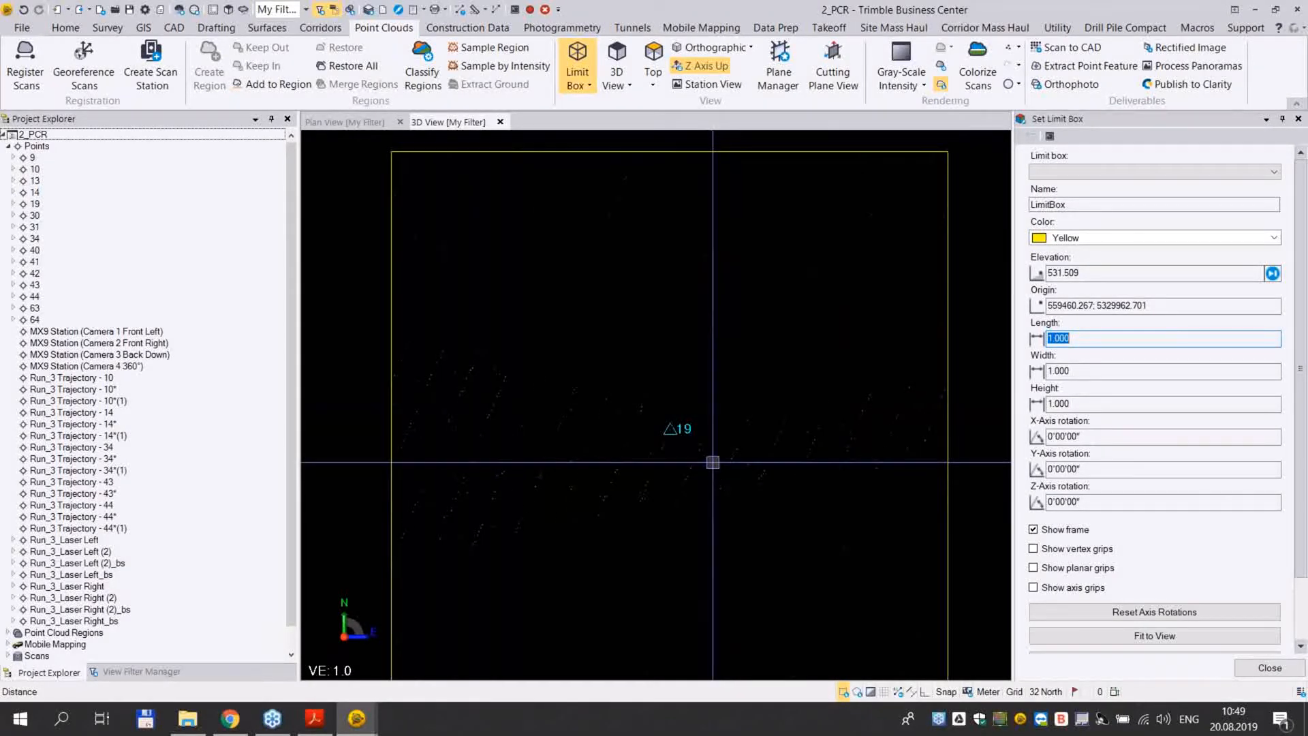
# Compare the S2 and S1 scans with point 19, and switch the display to only the S4 and S3 scans
pyautogui.click(134, 671)
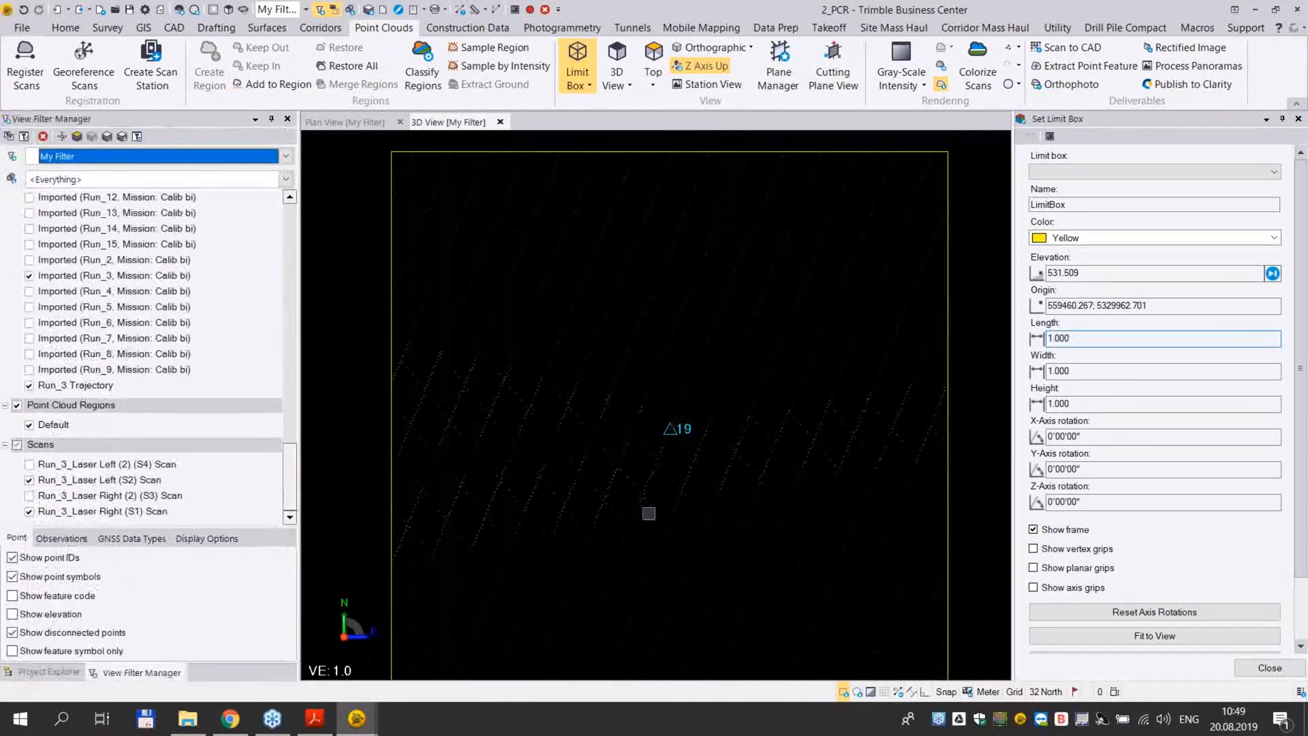
pyautogui.scroll(-2, 732, 449)
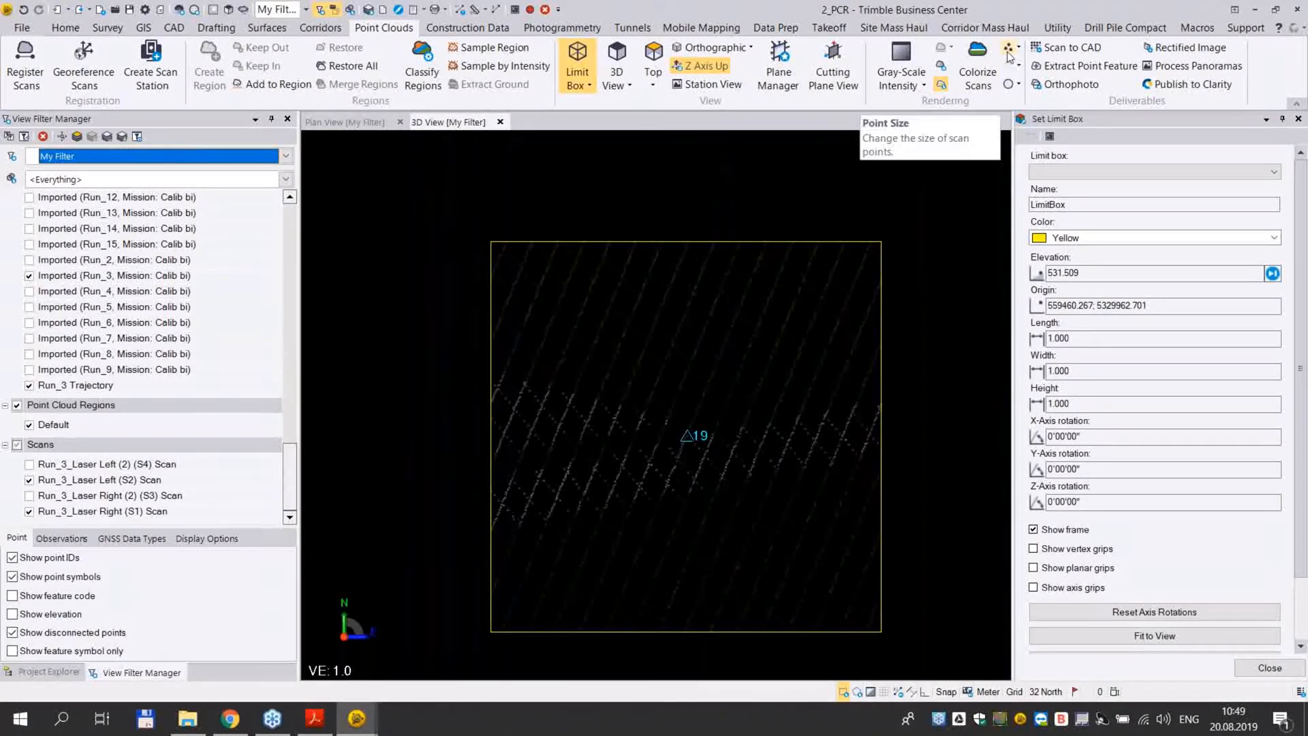
pyautogui.click(123, 483)
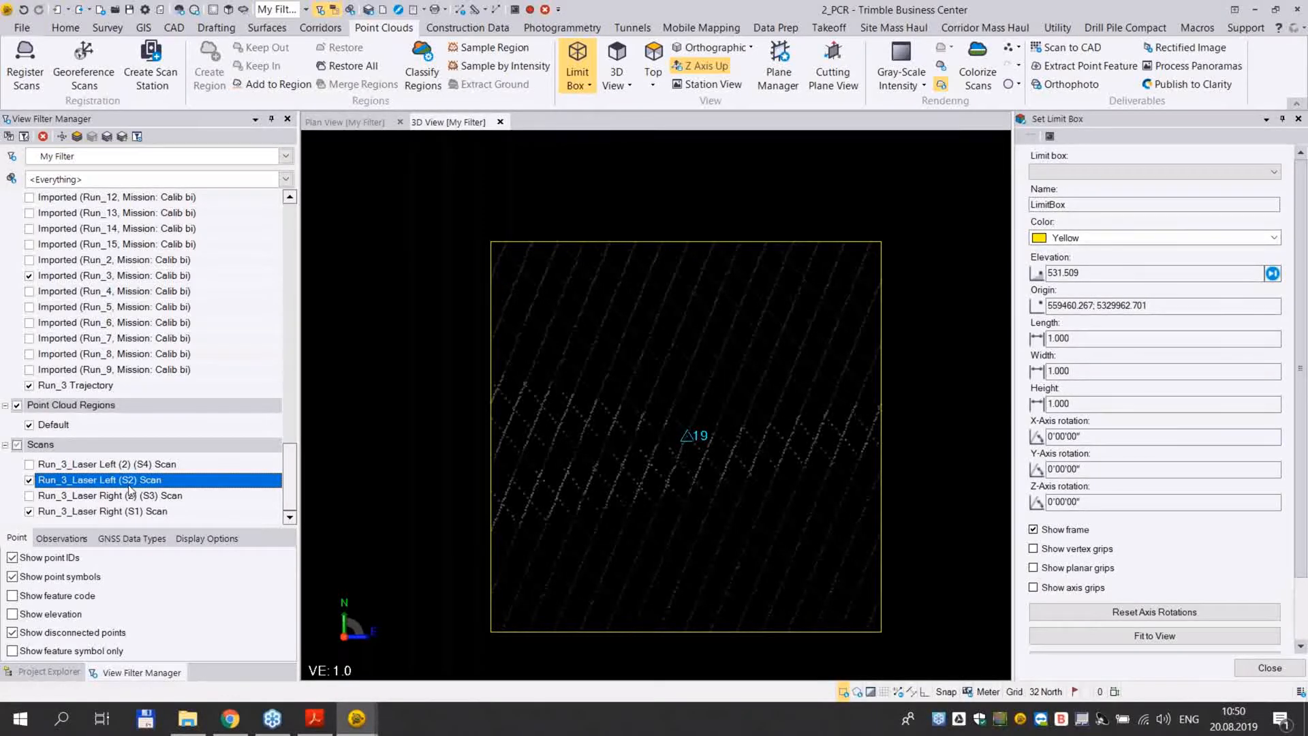
pyautogui.click(89, 515)
pyautogui.click(111, 481)
pyautogui.click(109, 512)
pyautogui.click(29, 511)
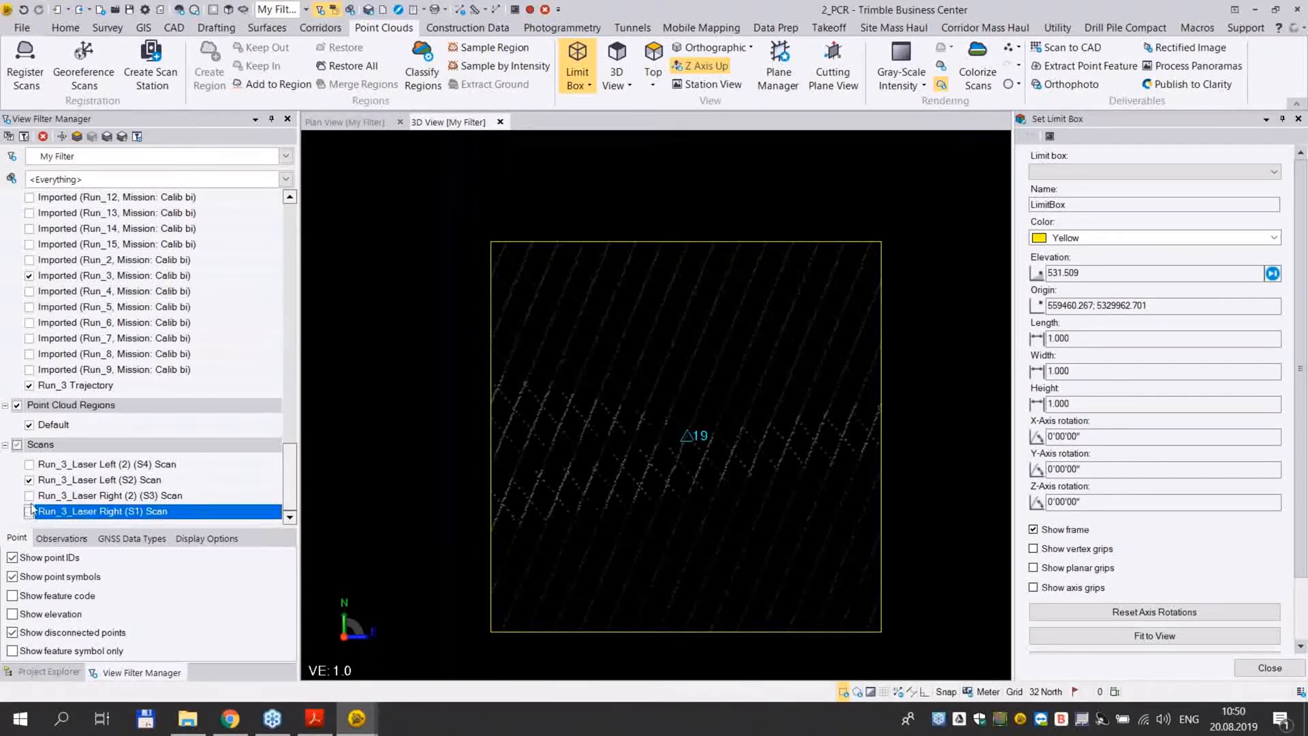
pyautogui.click(30, 496)
pyautogui.click(30, 480)
pyautogui.click(30, 465)
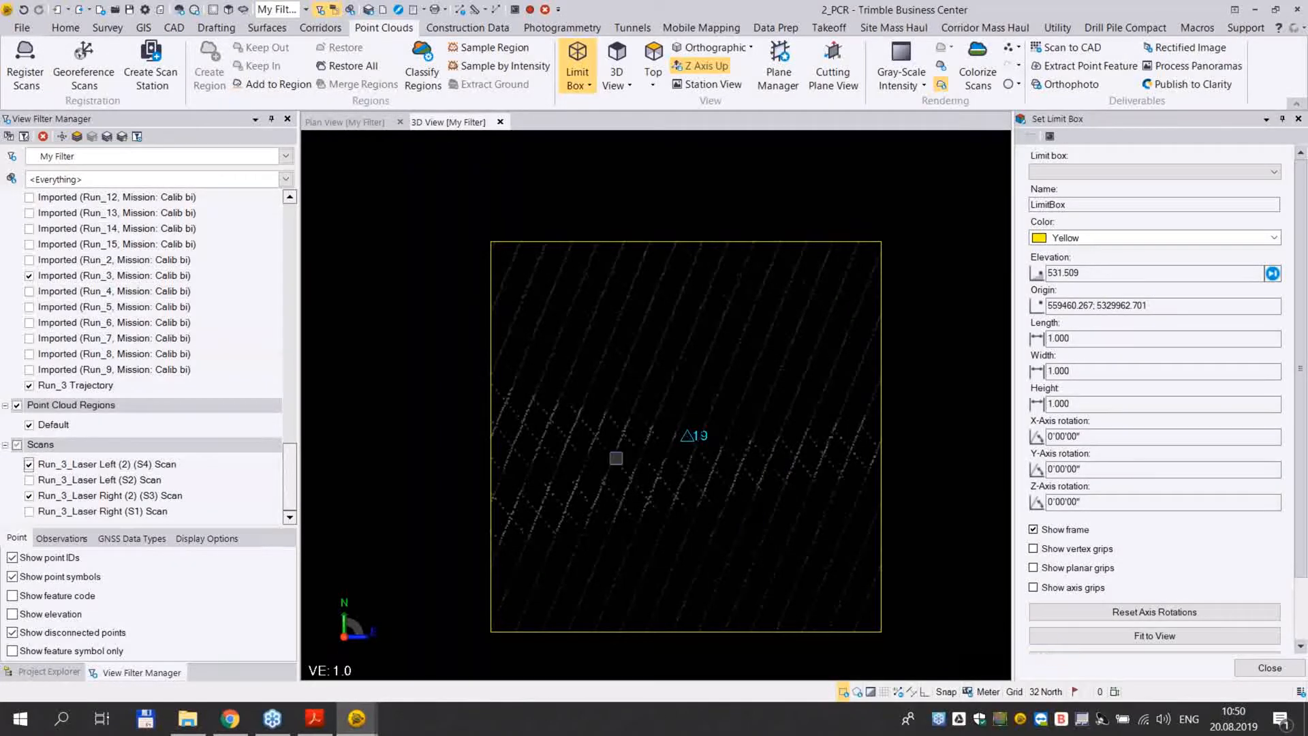
pyautogui.scroll(-3, 712, 293)
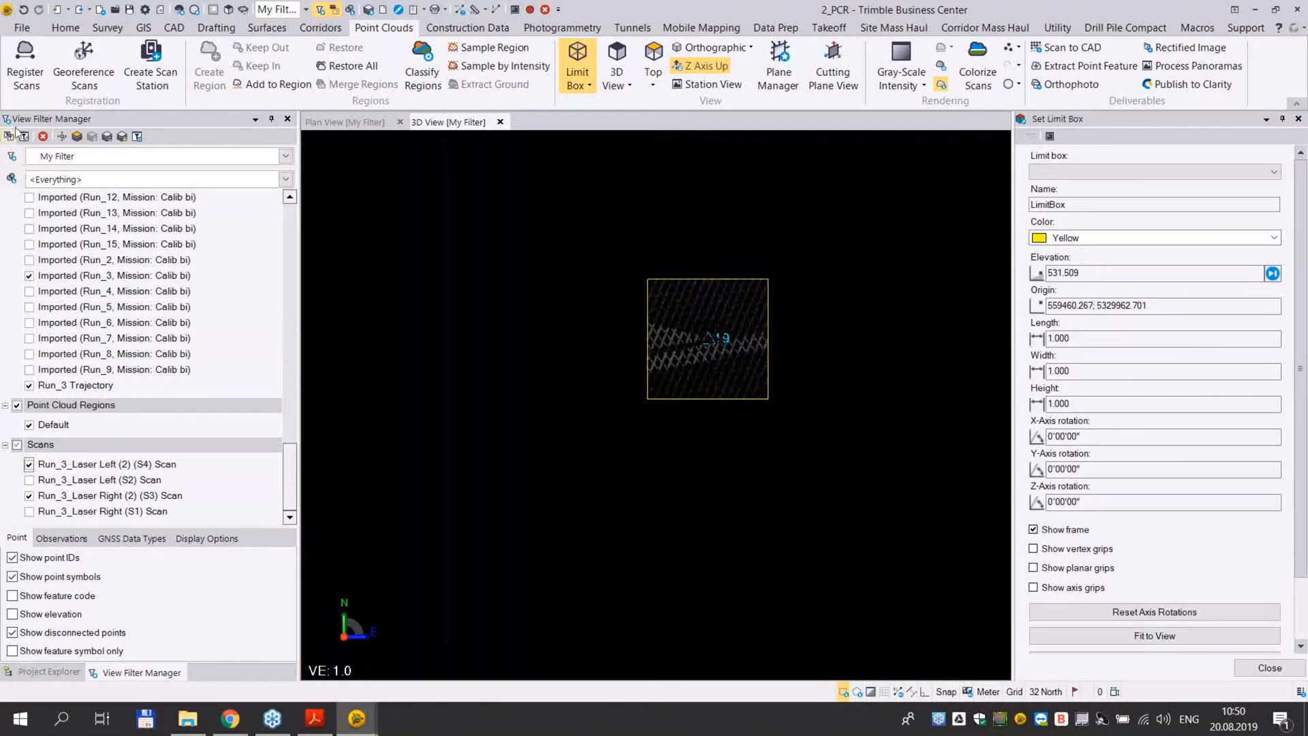
# Show the mobile mapping Registration Report (CSV) export, and open Report_PCR.xlsx from the 2_PCR folder in Excel
pyautogui.click(66, 29)
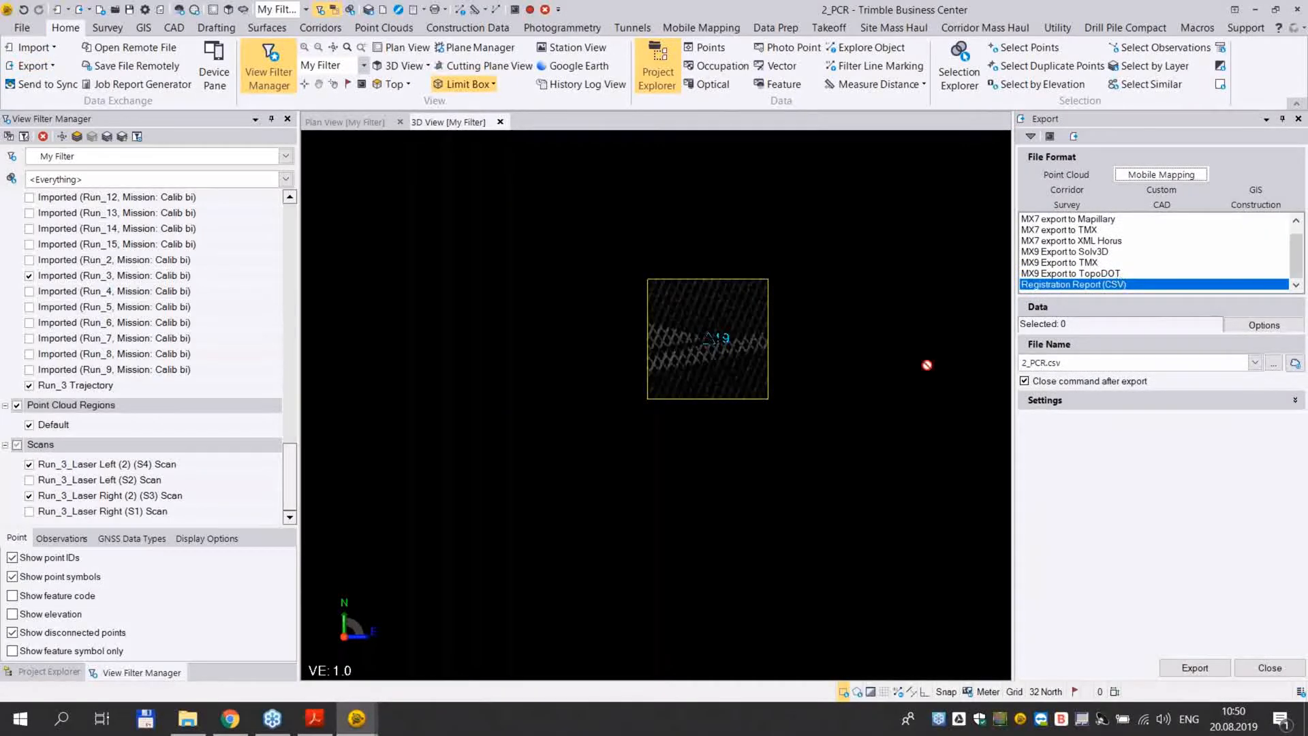
pyautogui.click(187, 719)
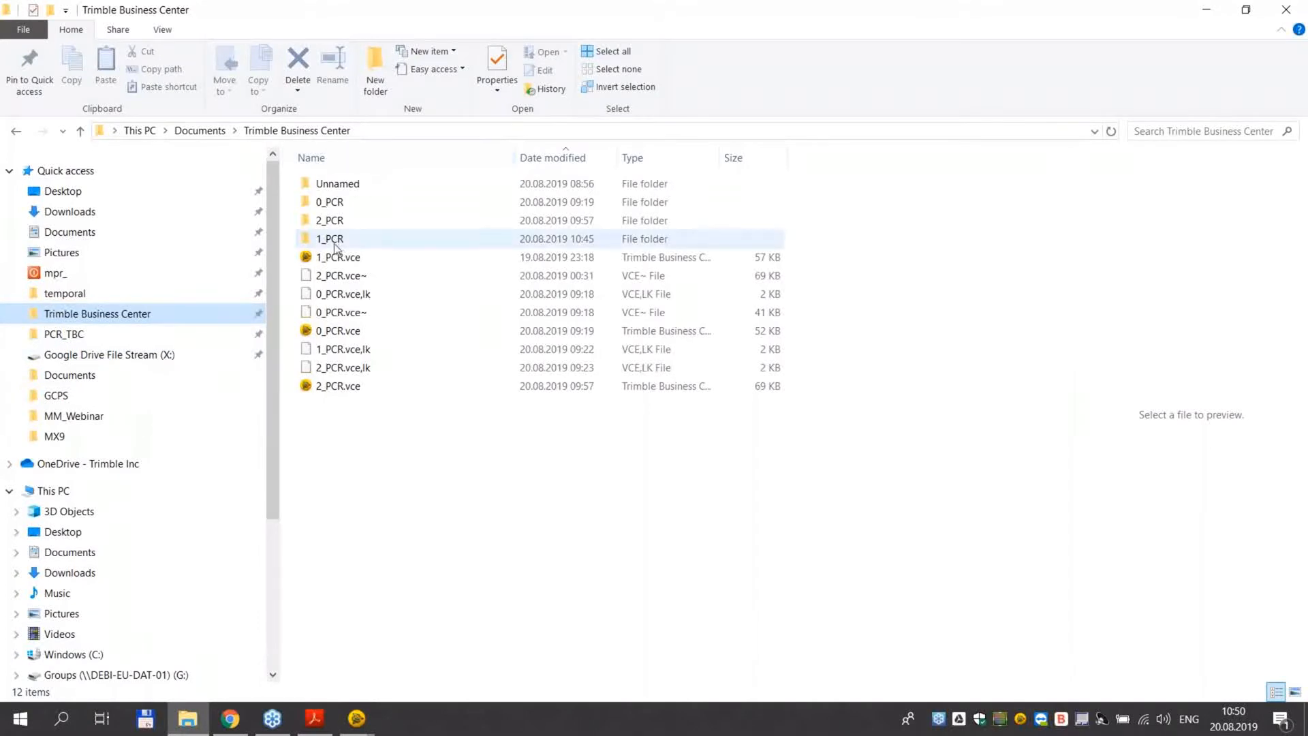
pyautogui.doubleClick(333, 222)
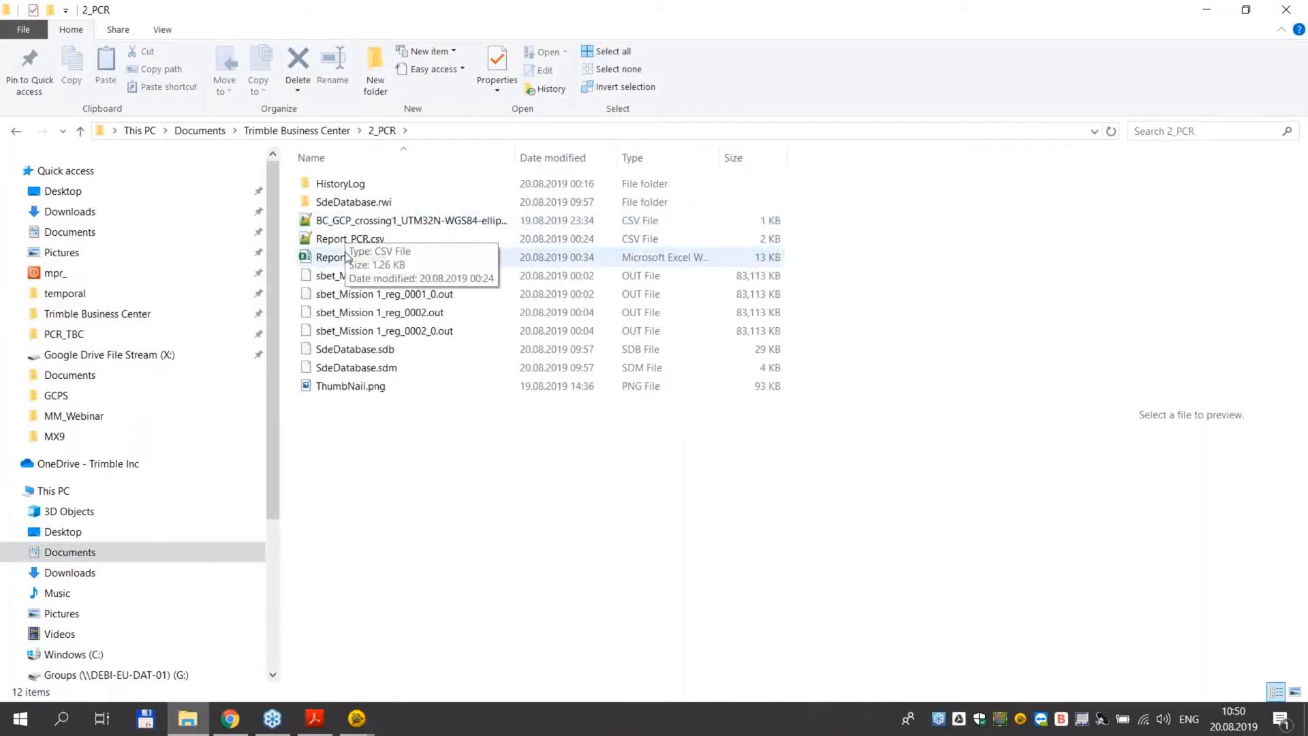
pyautogui.click(421, 257)
pyautogui.doubleClick(426, 258)
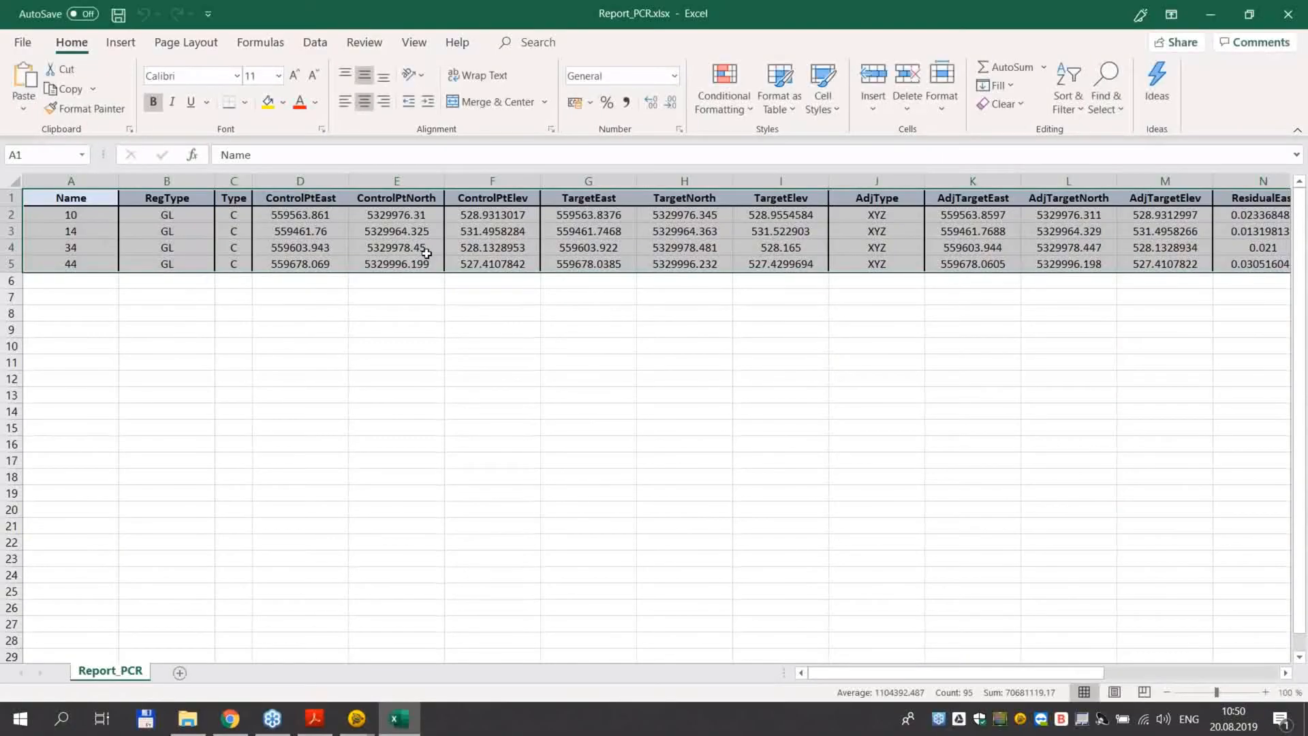
# Examine the east, north and elevation residuals in the registration report, and return to the control point columns
pyautogui.moveTo(880, 675); pyautogui.dragTo(1060, 674)
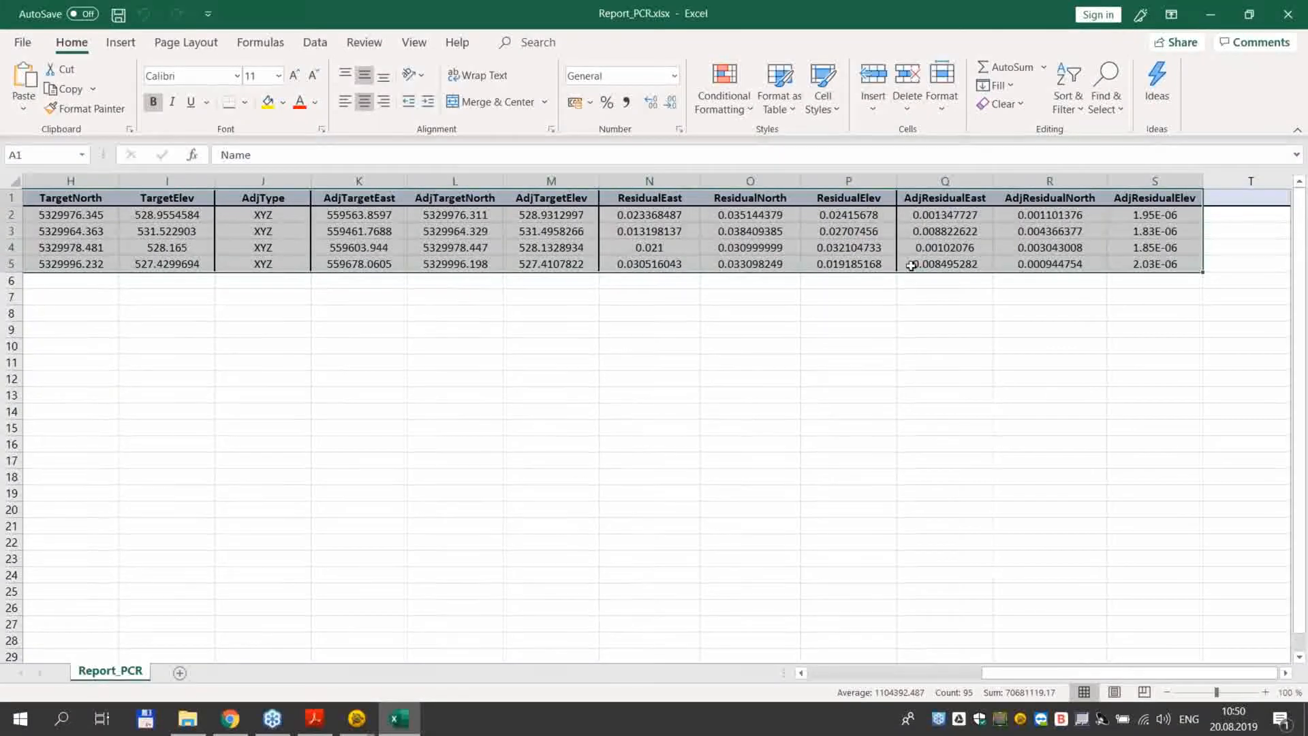
pyautogui.click(667, 213)
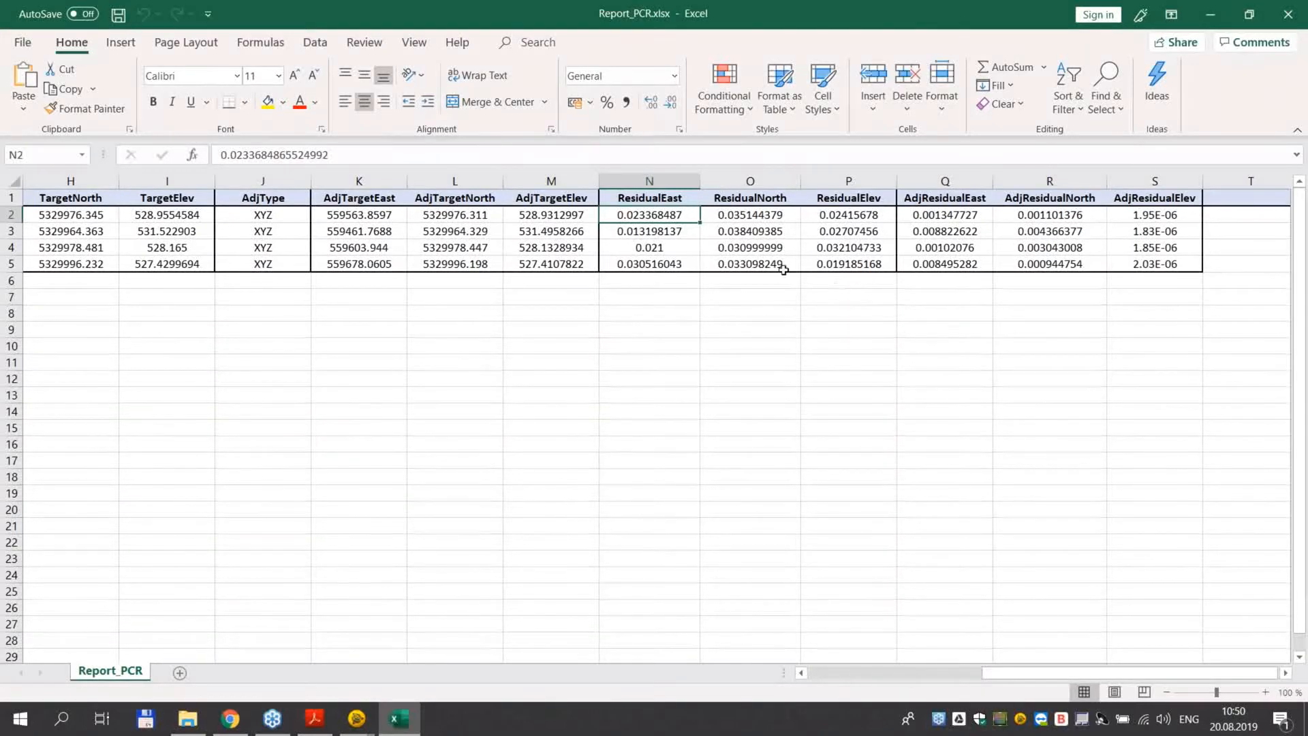
pyautogui.click(734, 246)
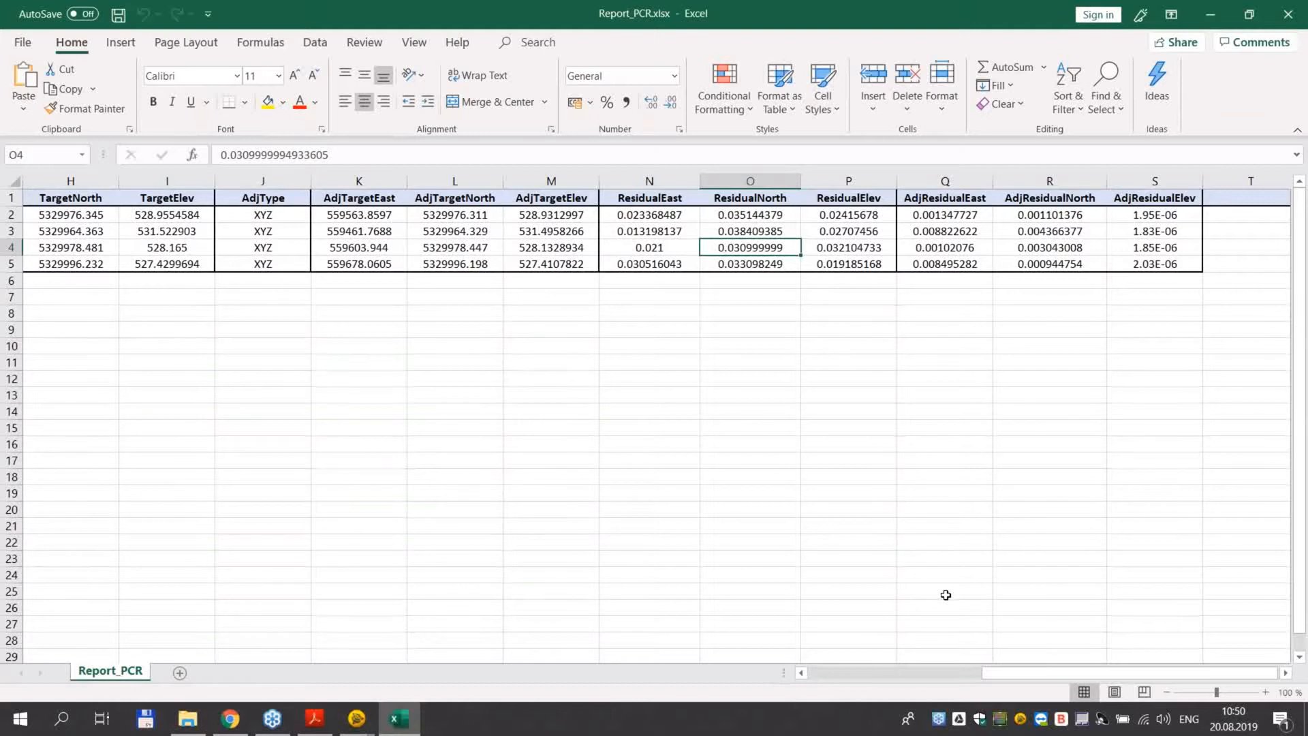
pyautogui.moveTo(1033, 679); pyautogui.dragTo(860, 679)
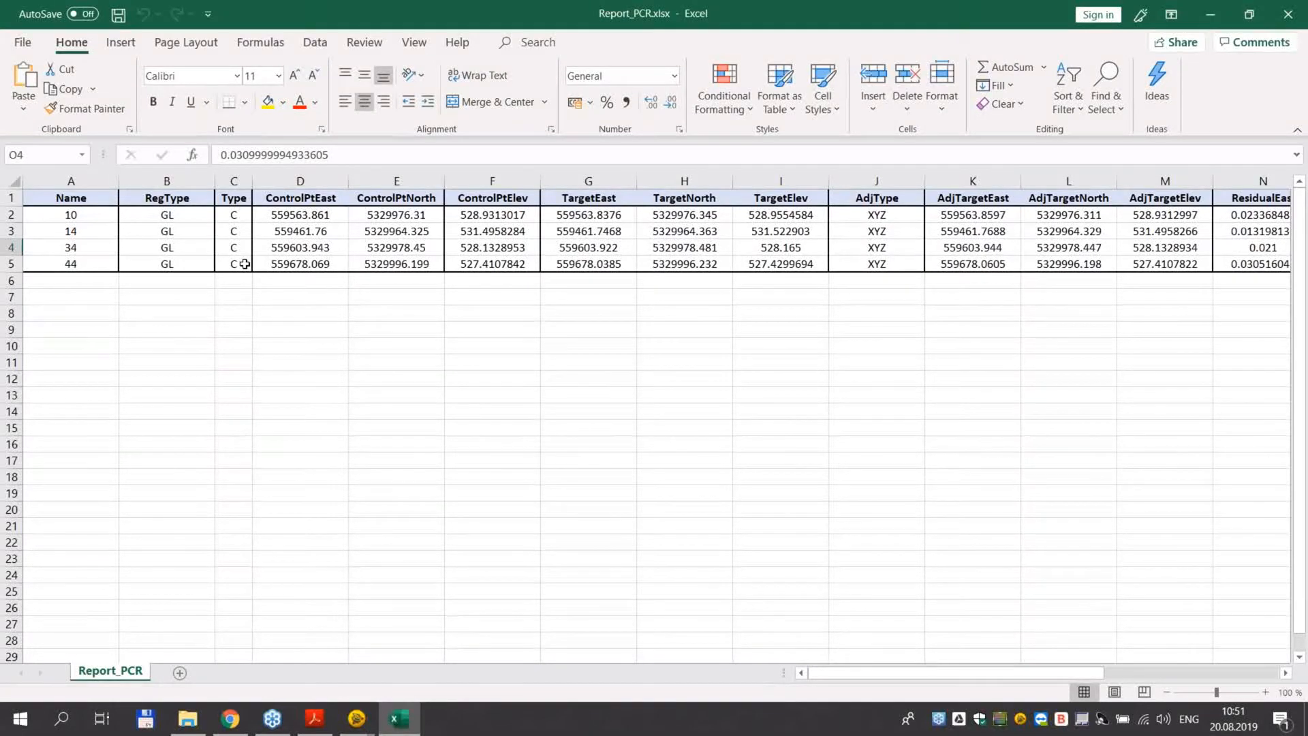
# Compare the original residuals with the adjusted residuals of all four control points, and minimize the workbook
pyautogui.moveTo(900, 672); pyautogui.dragTo(1127, 673)
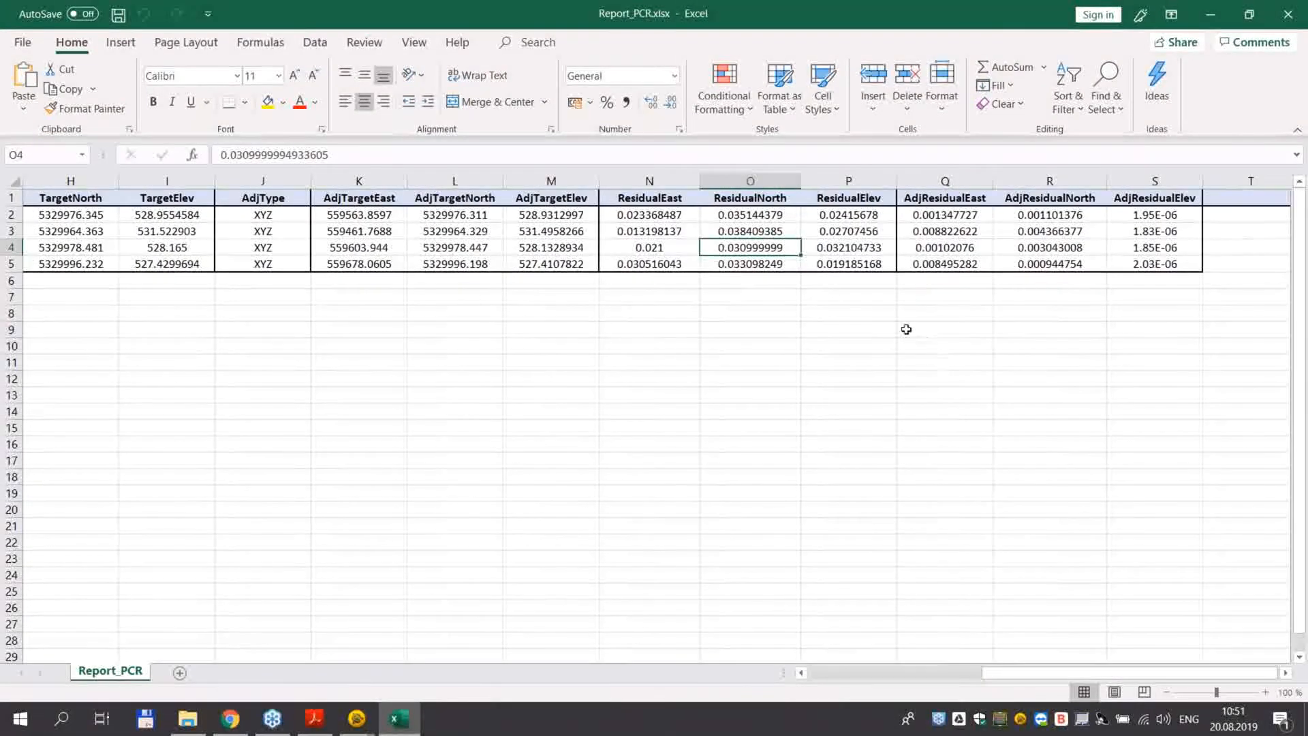
pyautogui.moveTo(661, 215); pyautogui.dragTo(869, 260)
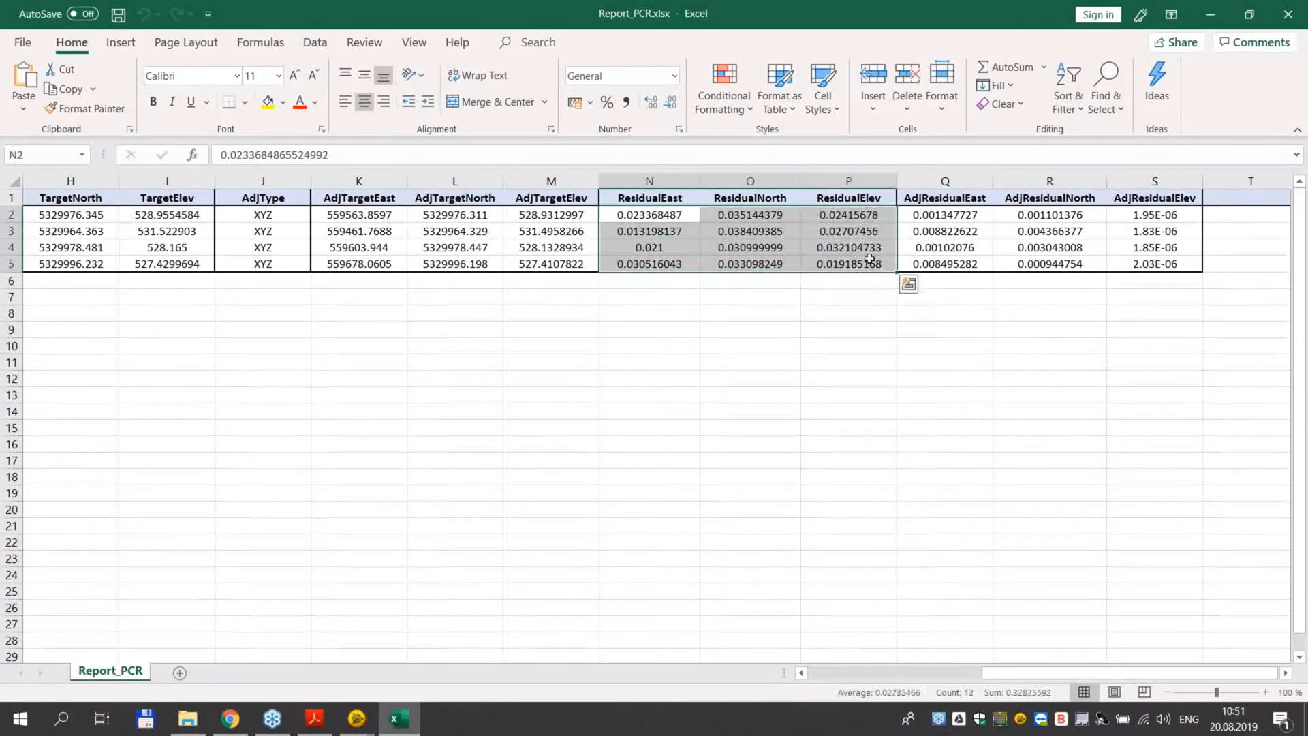
pyautogui.click(923, 216)
pyautogui.moveTo(924, 215); pyautogui.dragTo(1056, 259)
pyautogui.click(1016, 408)
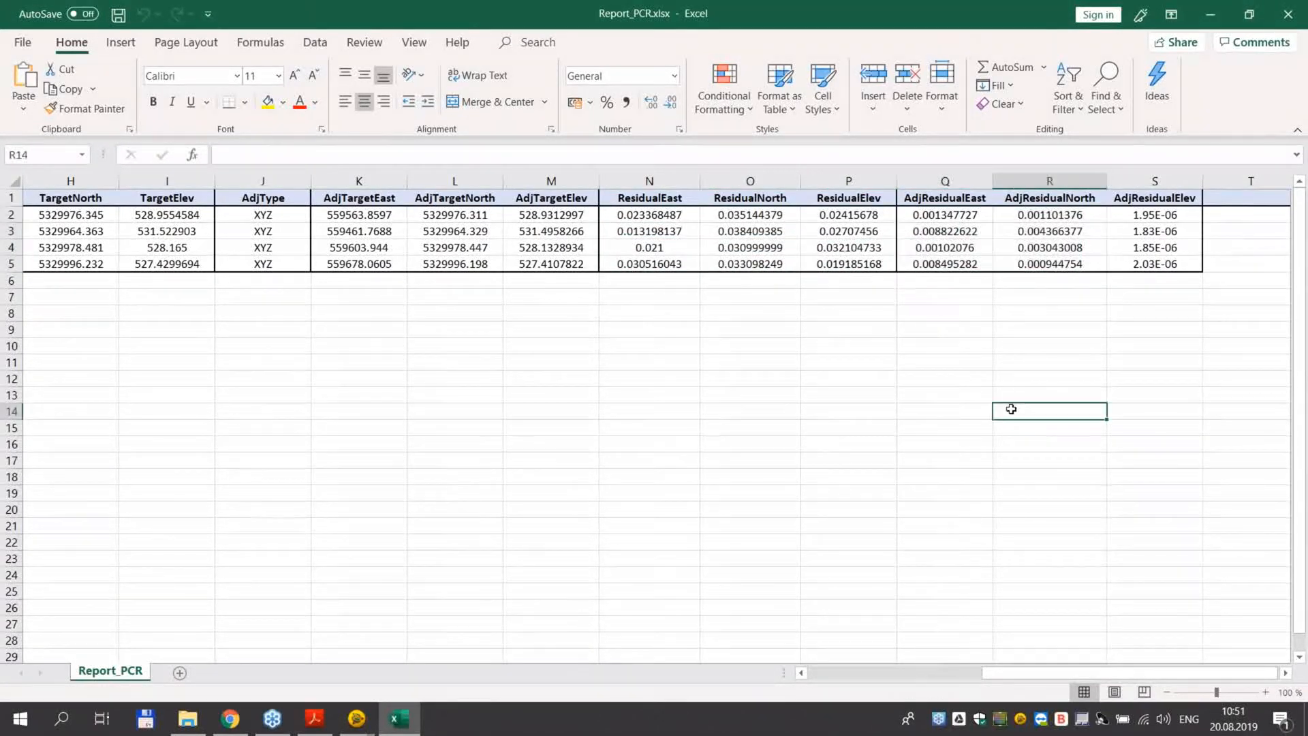
pyautogui.click(1211, 13)
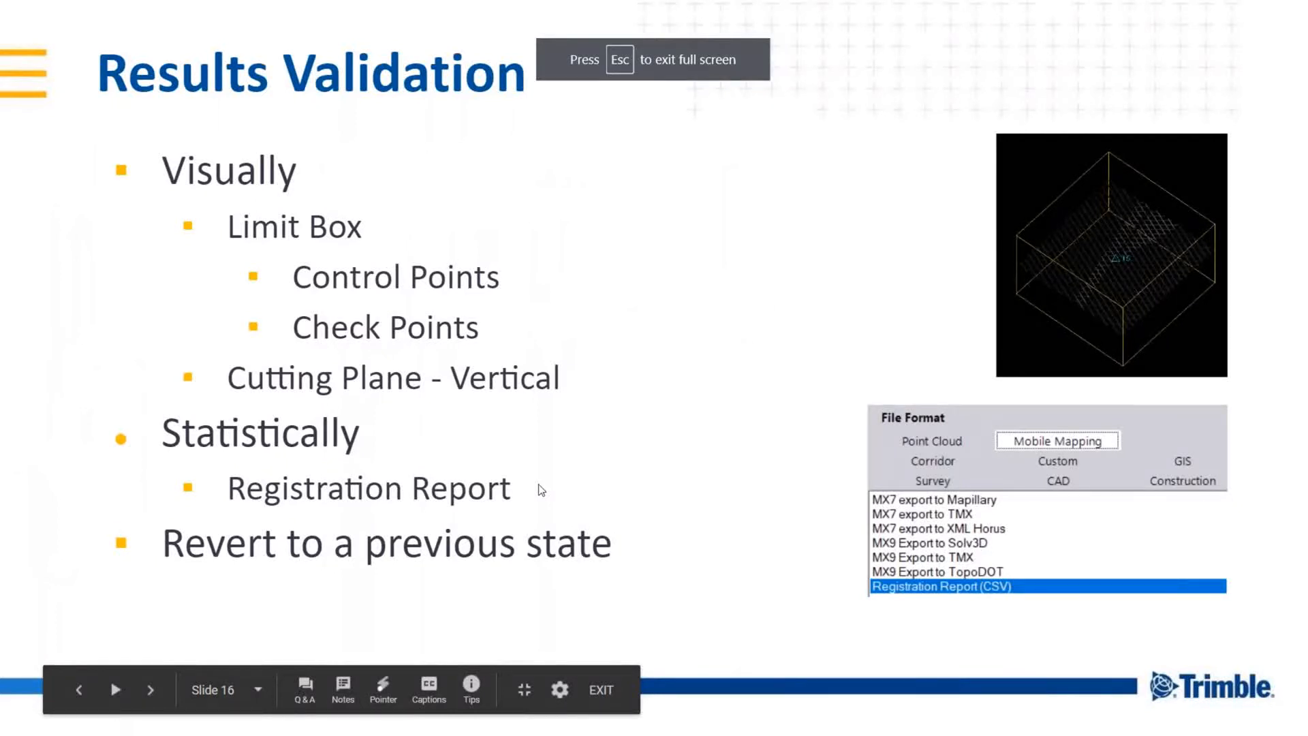
pyautogui.click(542, 490)
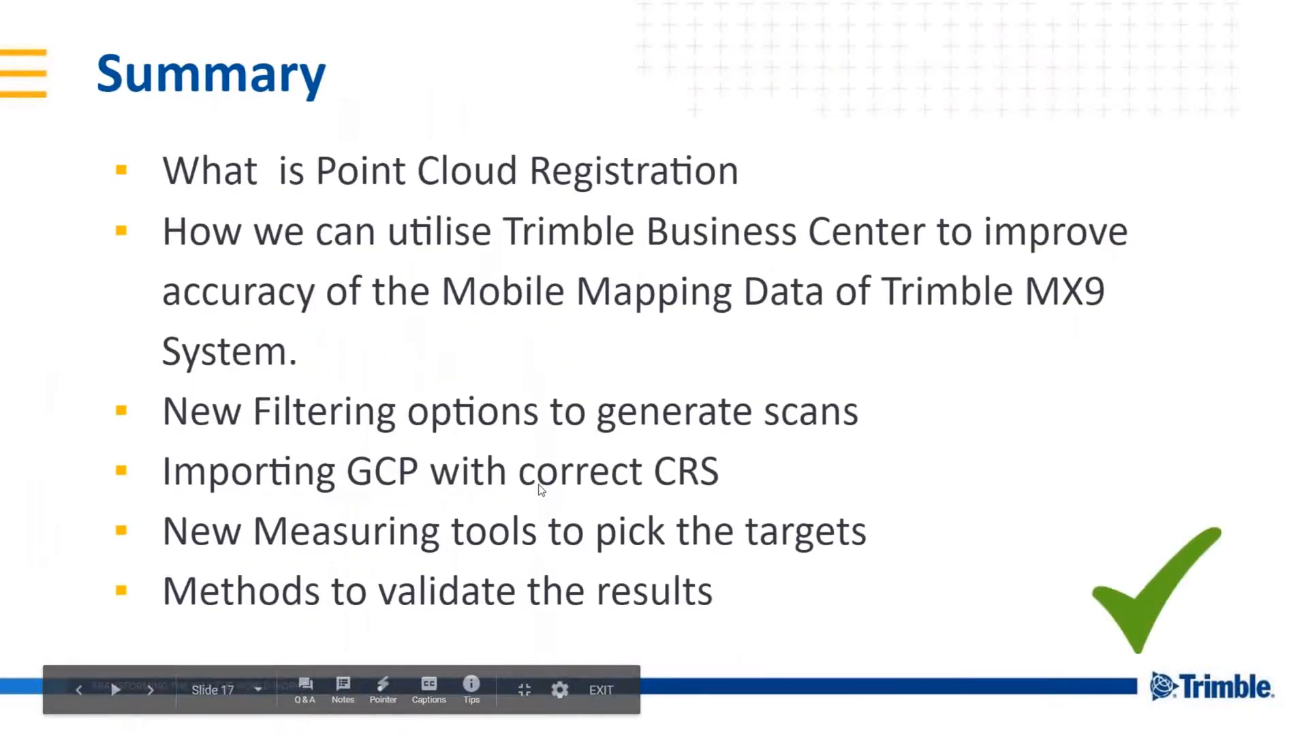
pyautogui.press('Left')
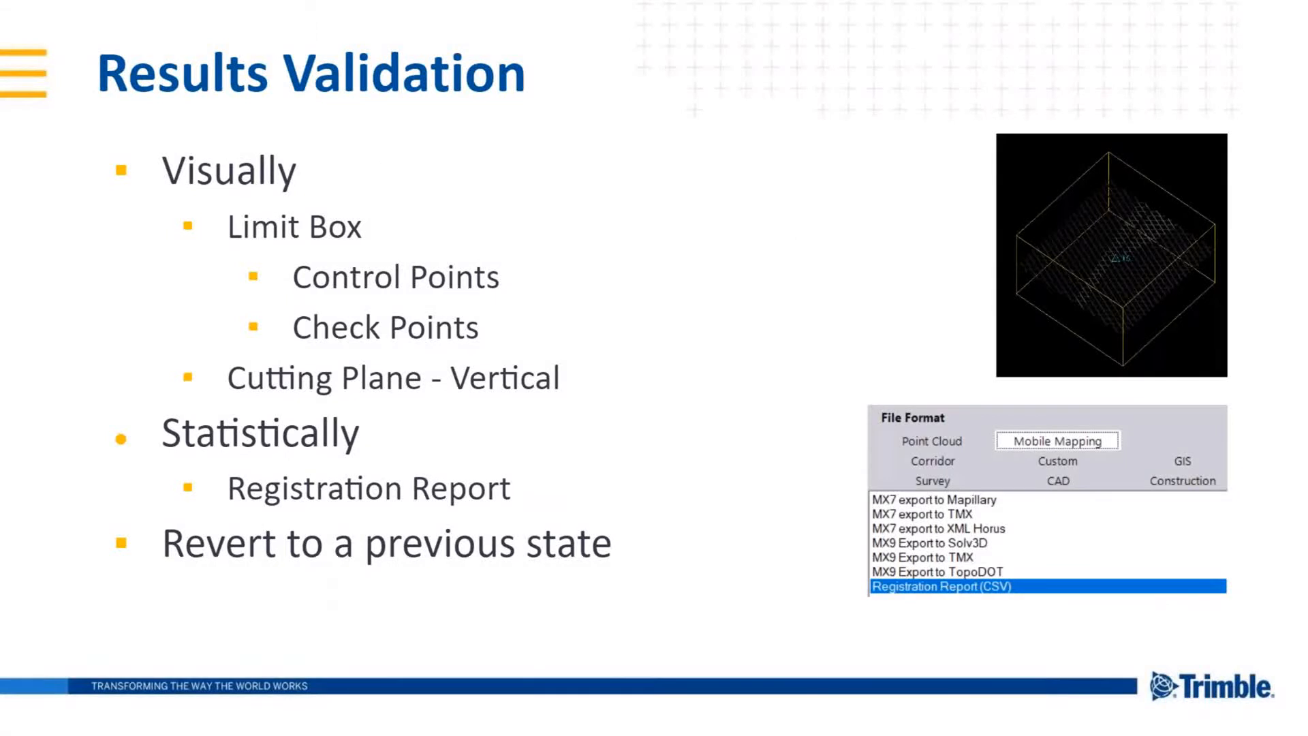
pyautogui.press('Left')
pyautogui.press('Right')
pyautogui.press('Right')
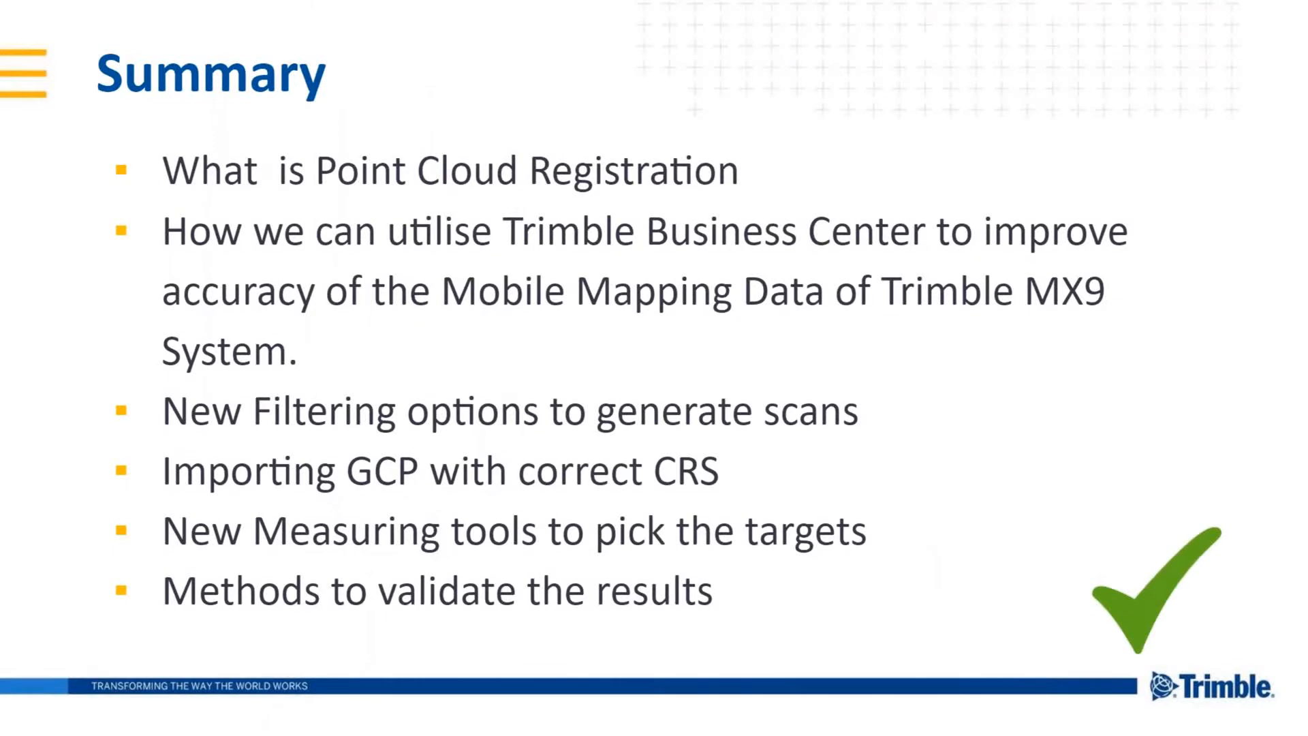